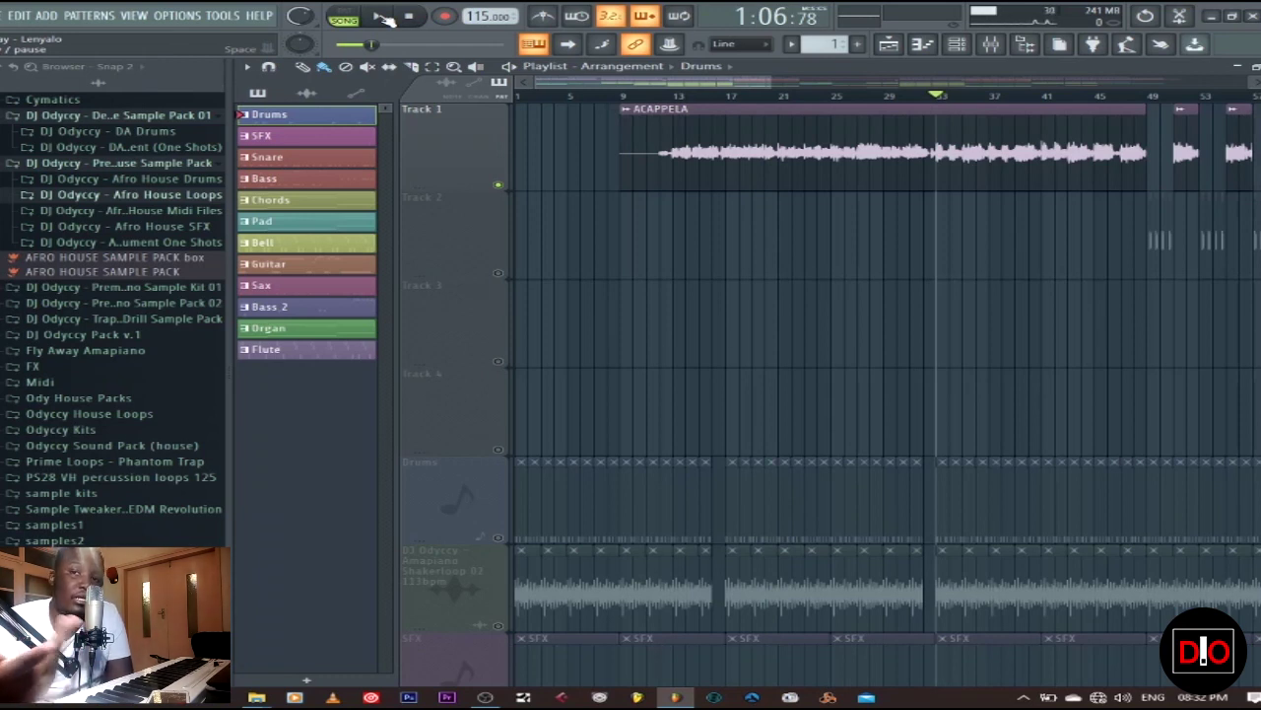
Play the soloed ACAPPELLA track from bar 33 and stop the playback.
left_click(384, 18)
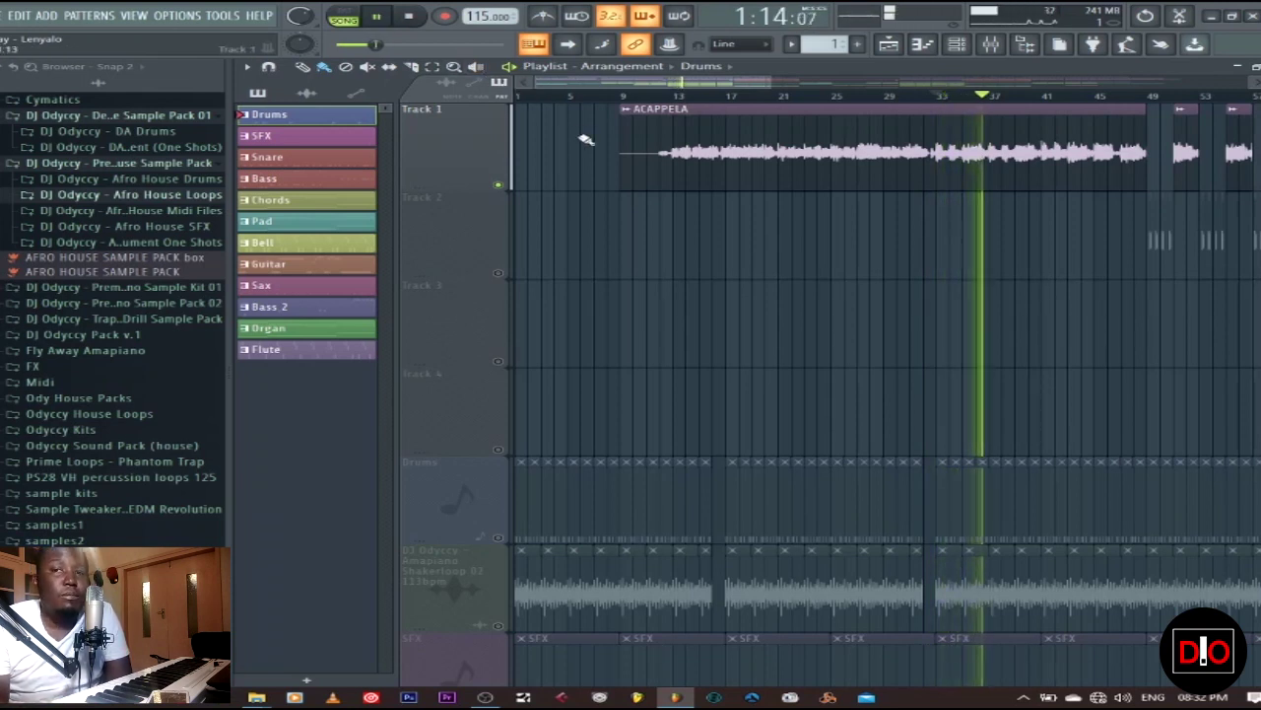
left_click(413, 18)
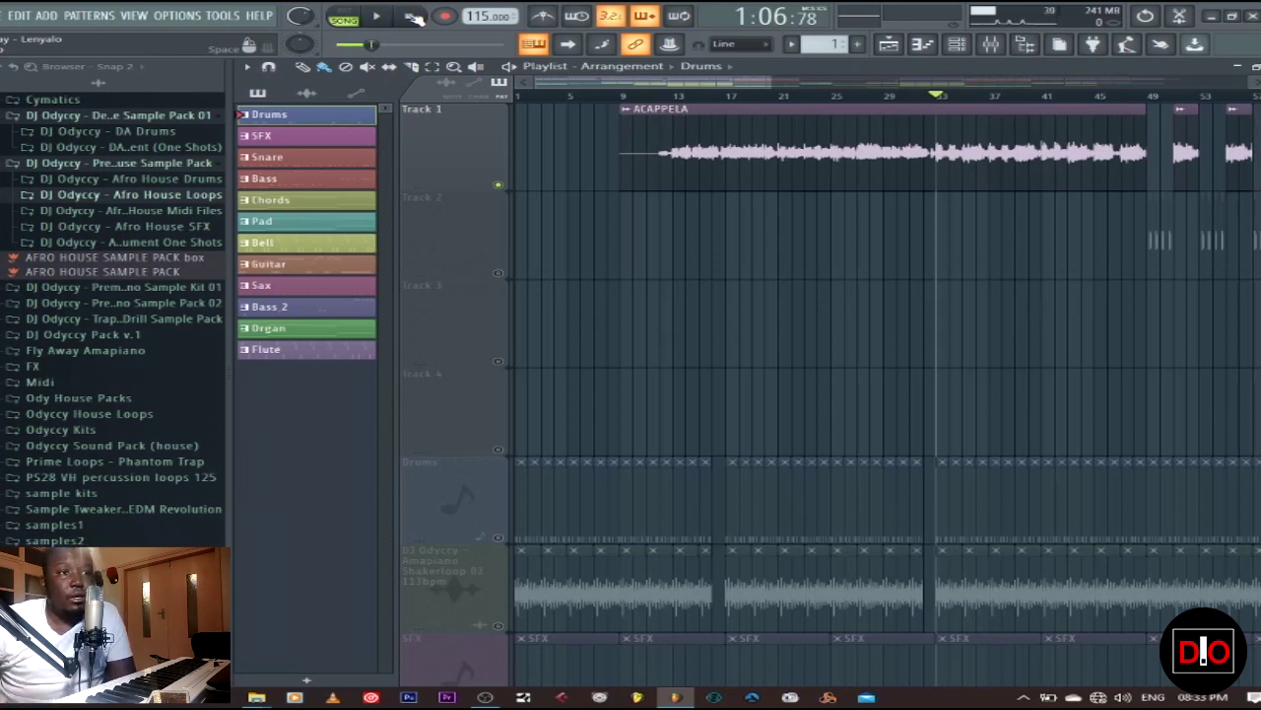
Unmute the Drums track in the playlist and select bars 33 to 41 as the playback loop.
scroll(797, 358, "down", 4)
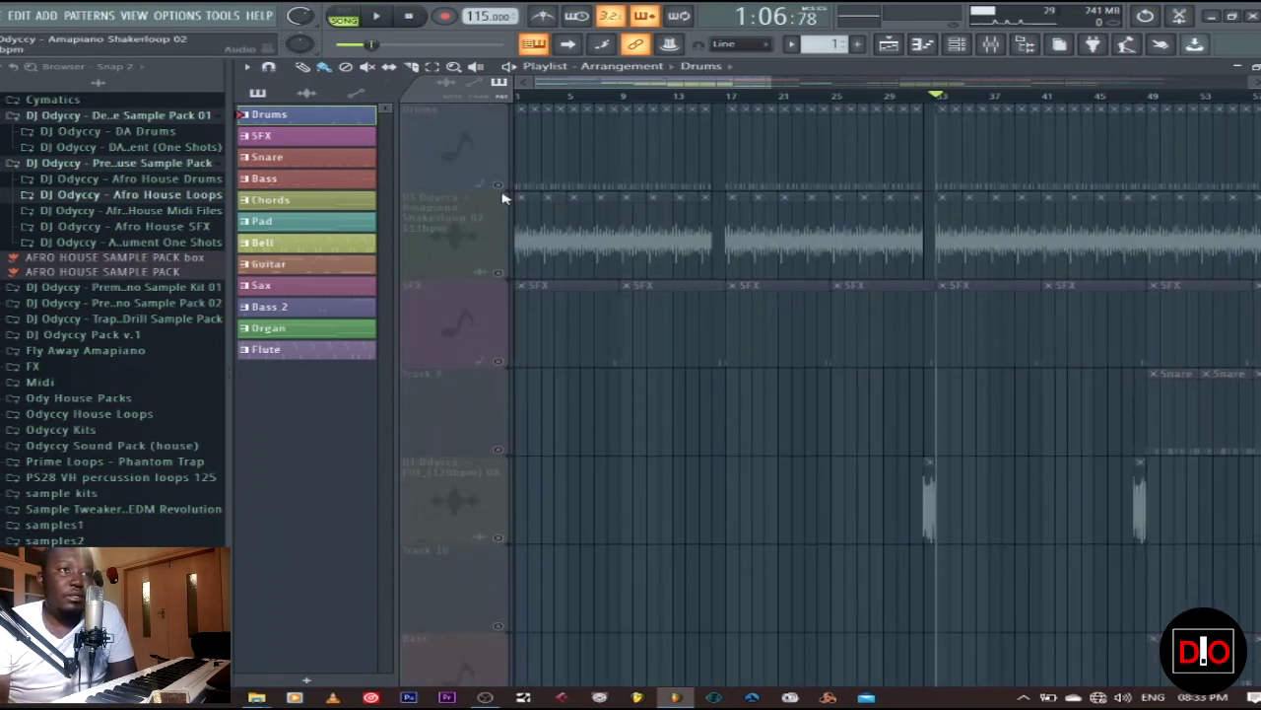
scroll(904, 287, "up", 4)
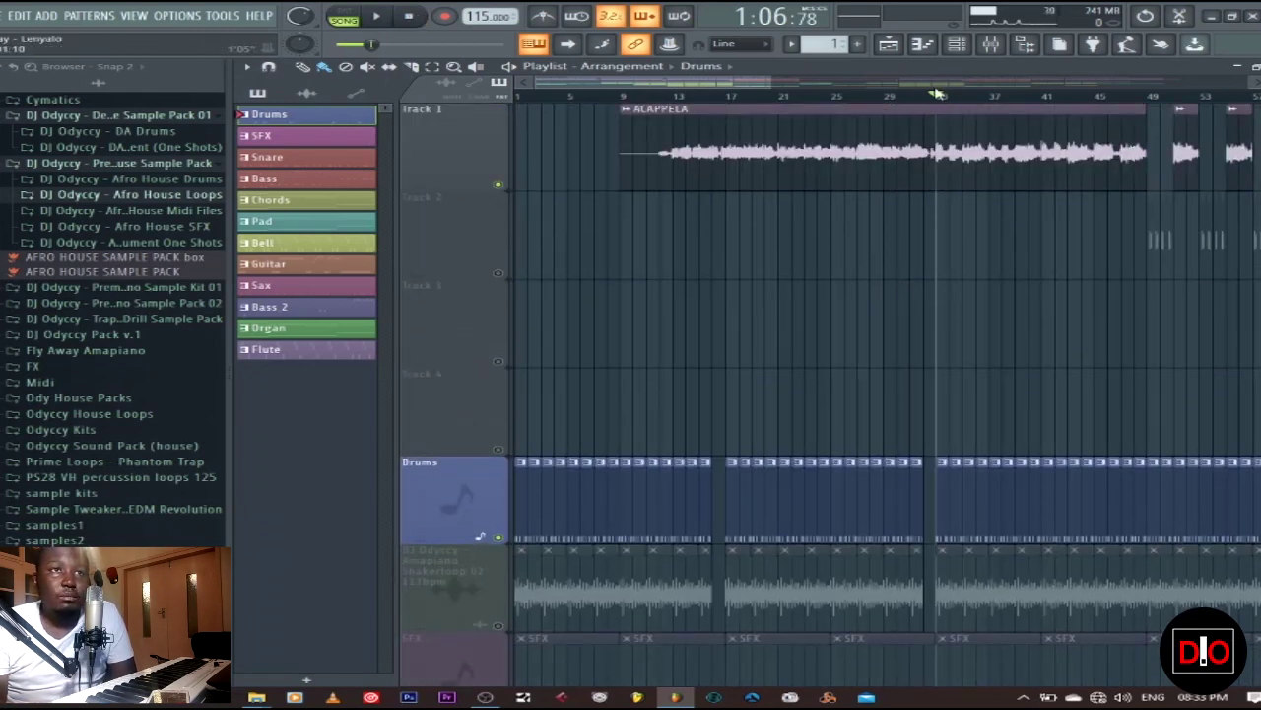
left_click_drag(938, 98, 1043, 100)
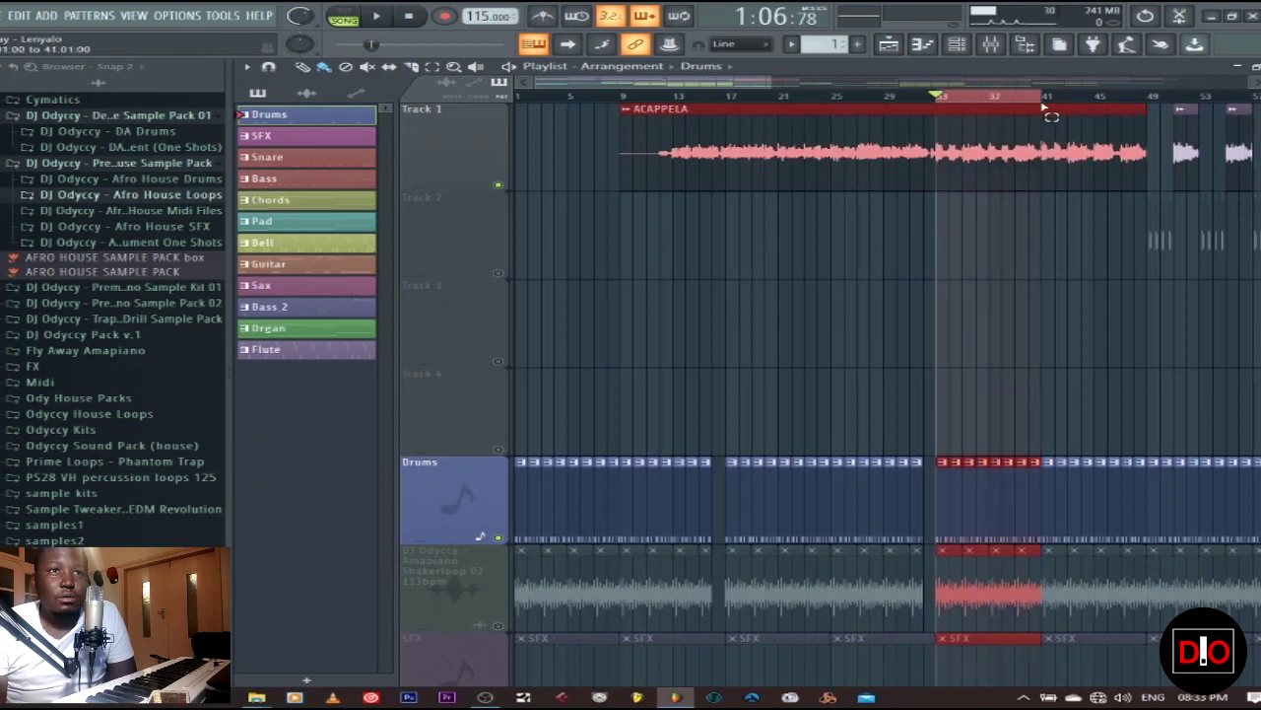
scroll(1103, 355, "down", 3)
left_click(1007, 532)
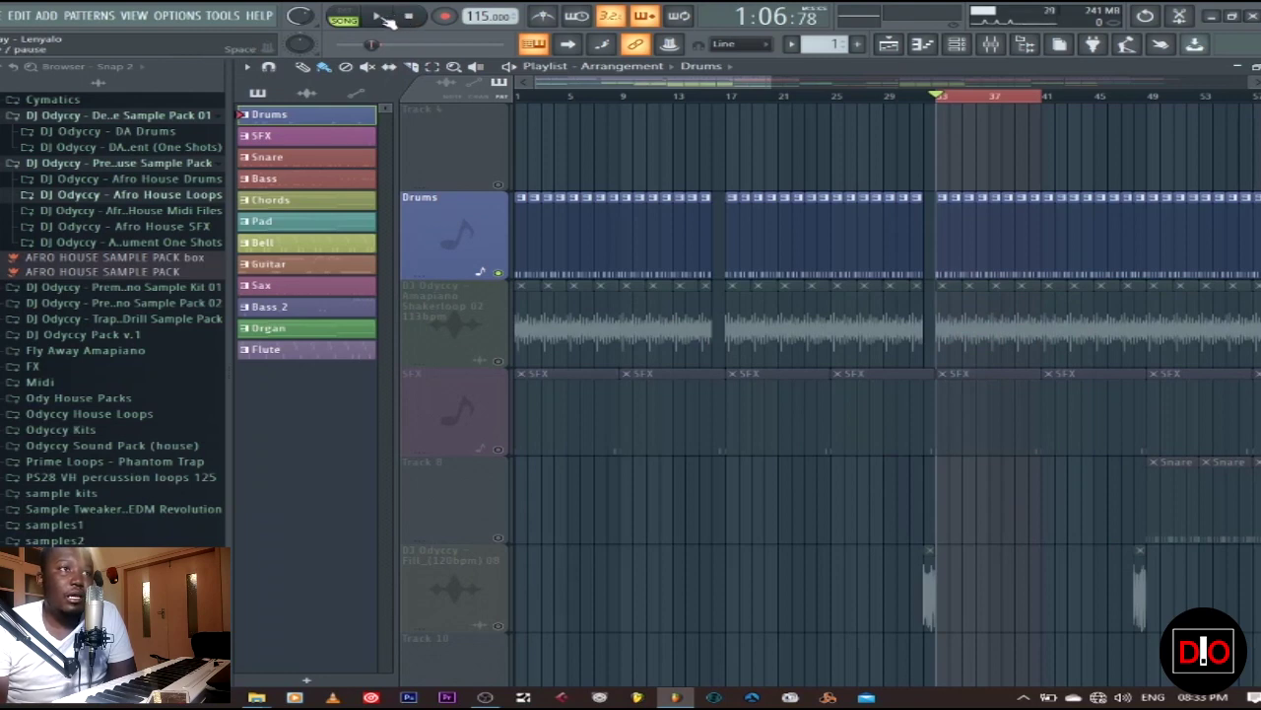
Play the selected section with the Drums and ACAPPELLA tracks, checking the drum pattern's channels, and stop the playback.
left_click(380, 17)
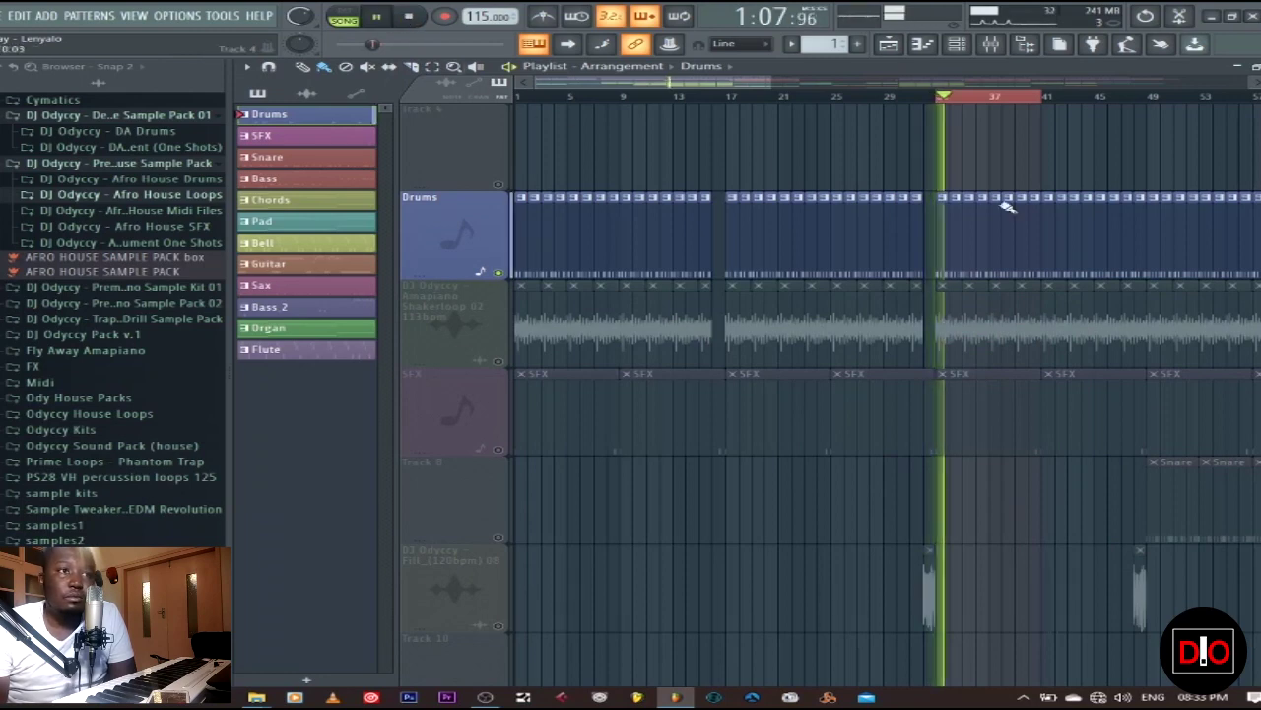
key("F5")
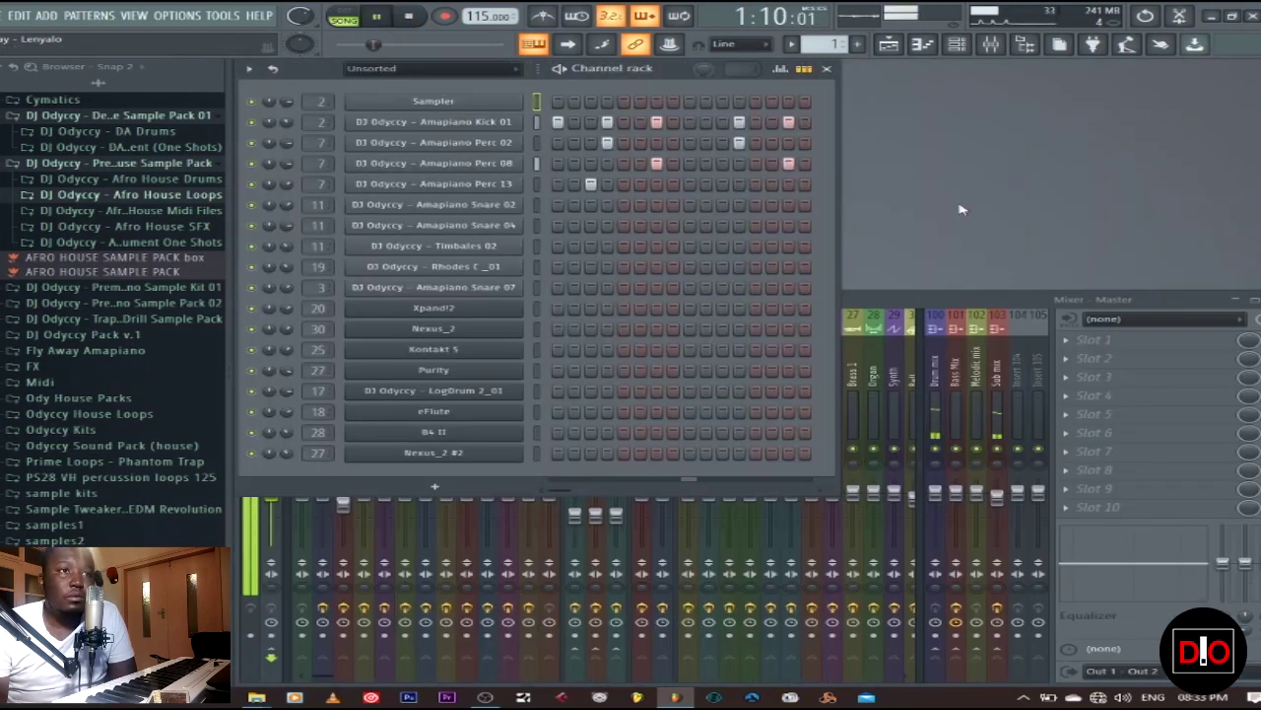
left_click(888, 44)
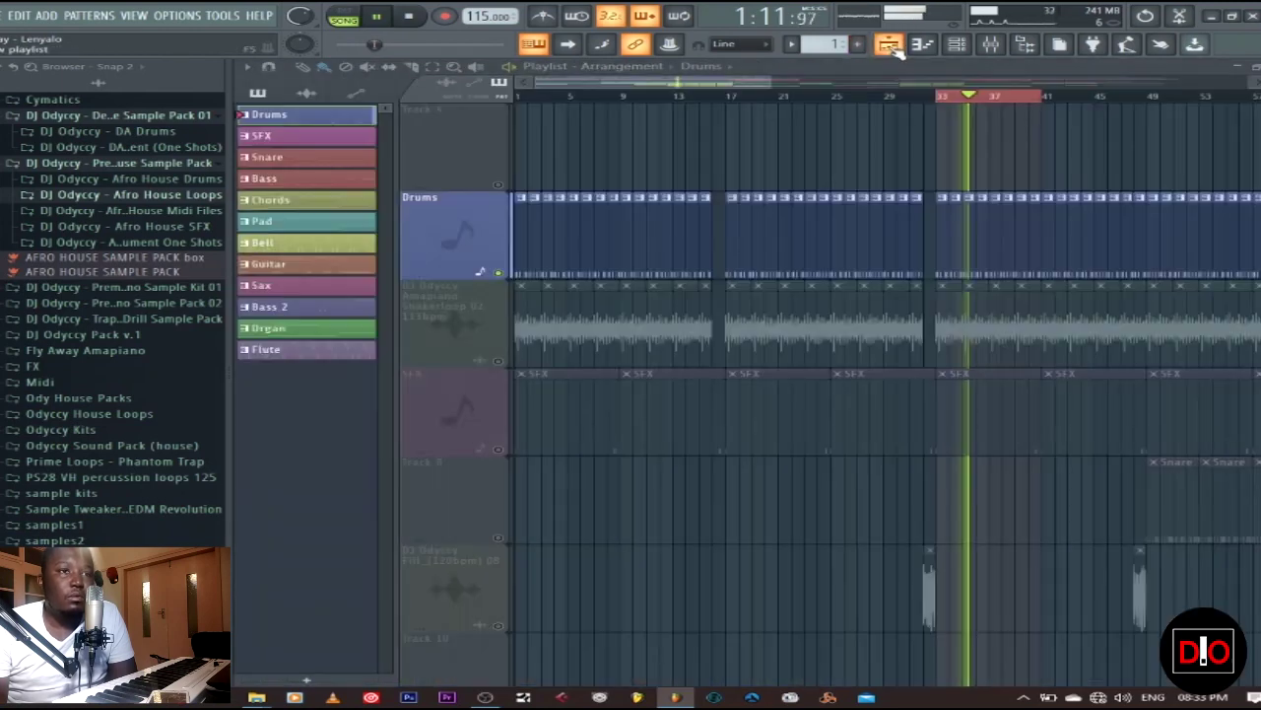
key("space")
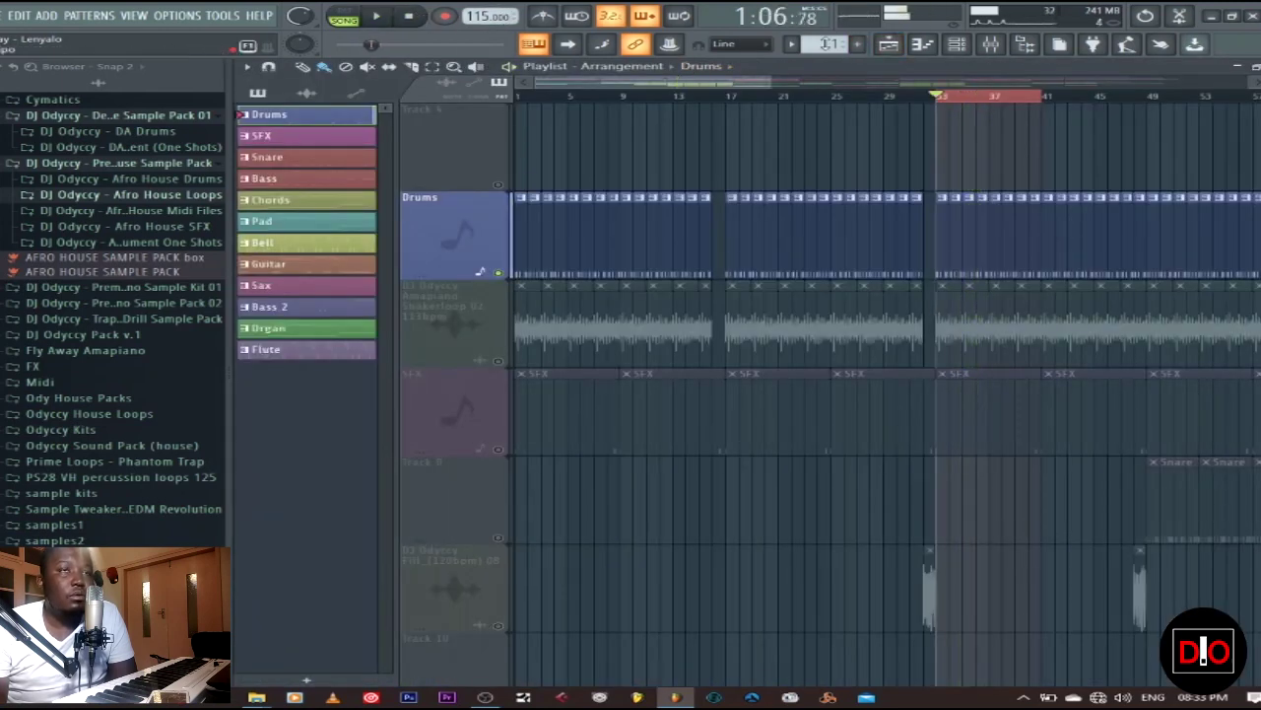
Mute the Amapiano Perc 02, Perc 08 and Perc 13 channels and listen to the kick pattern.
key("F5")
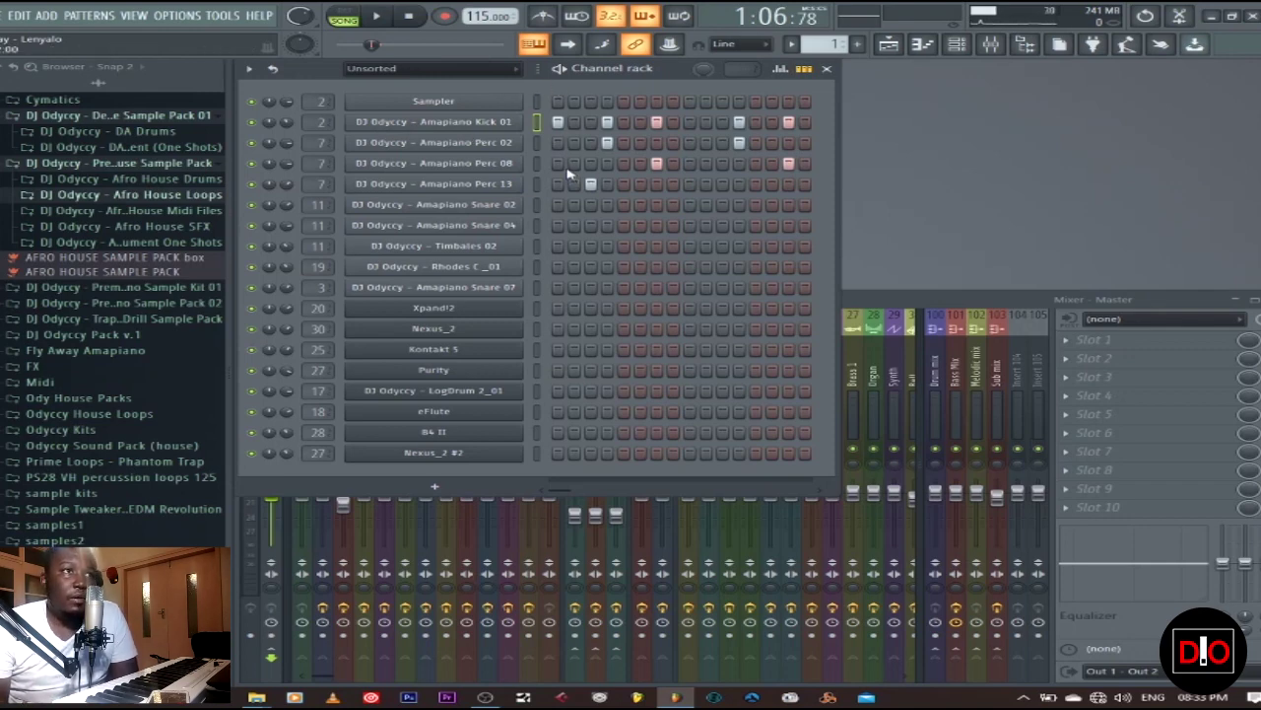
left_click(252, 142)
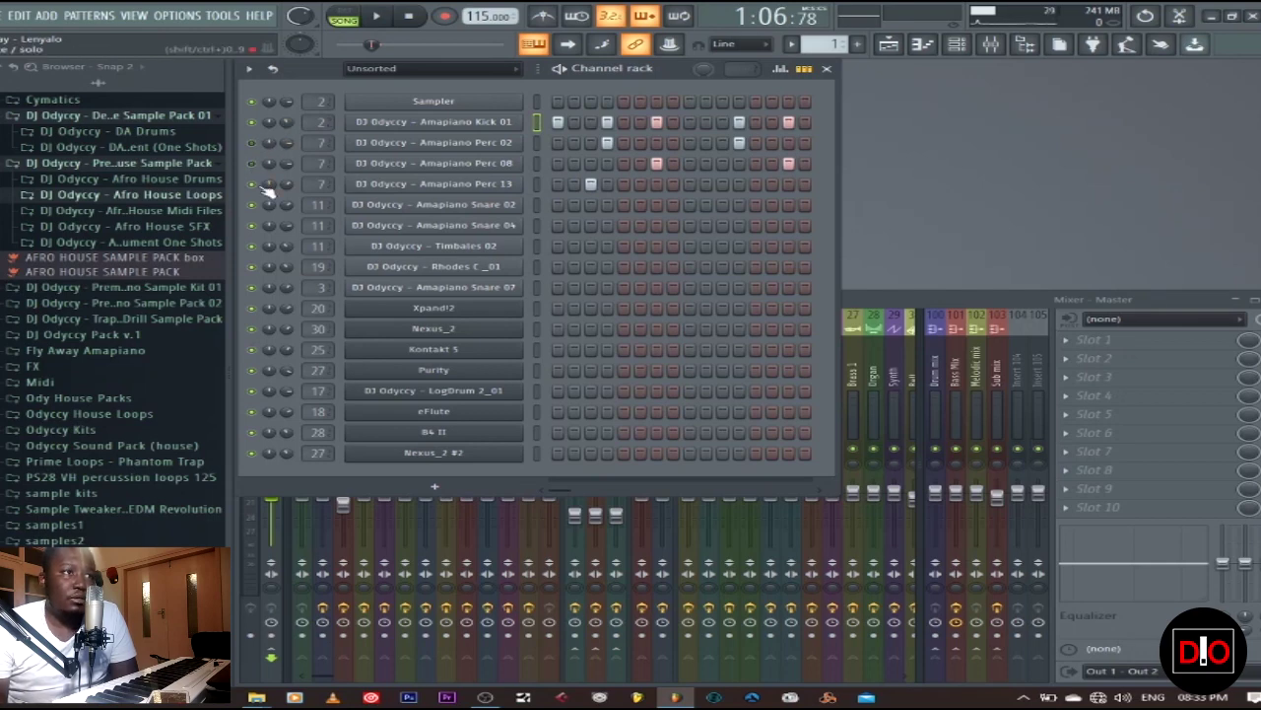
key("space")
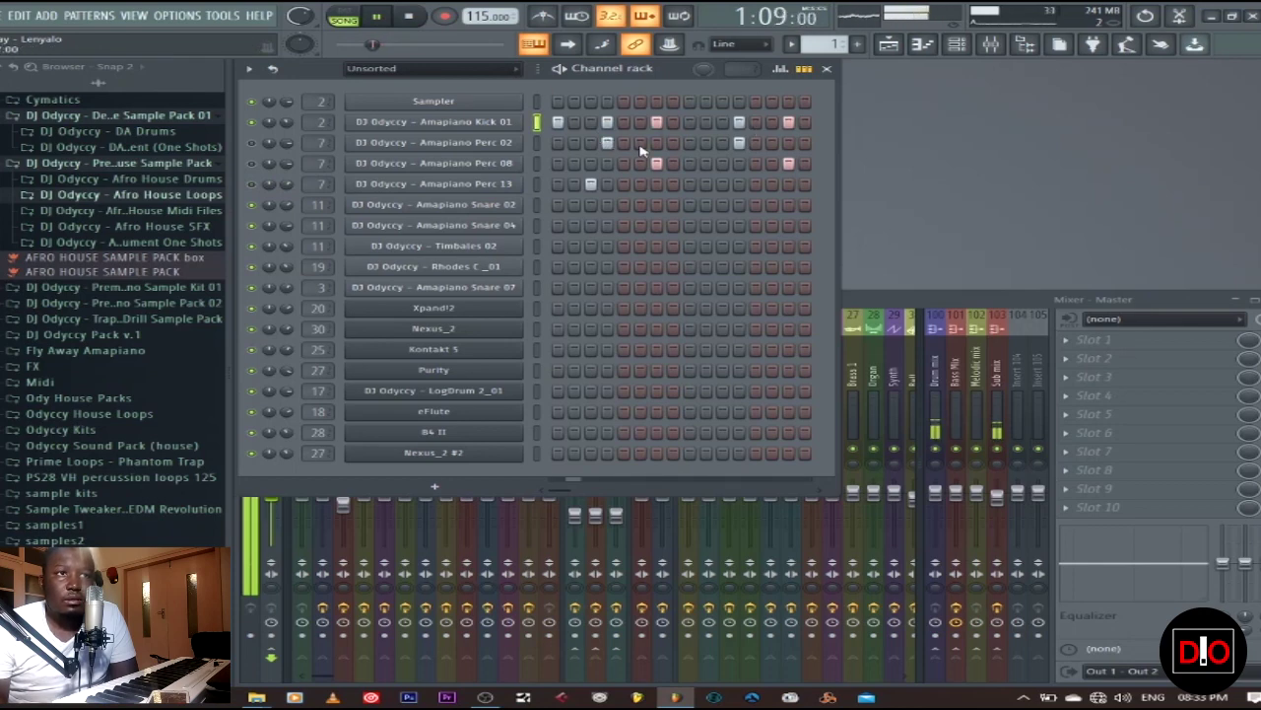
key("space")
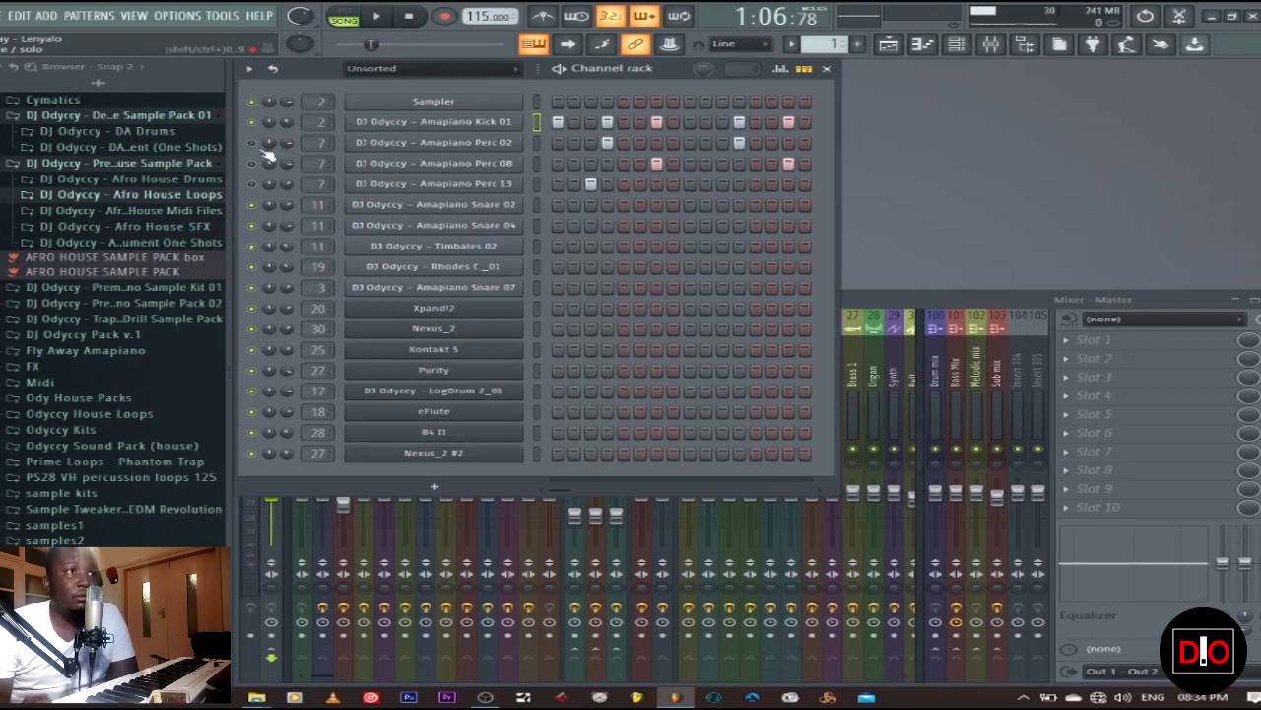
Audition the loop with the Amapiano Perc 02 channel unmuted, and mute the ACAPPELLA track in the playlist.
left_click(380, 17)
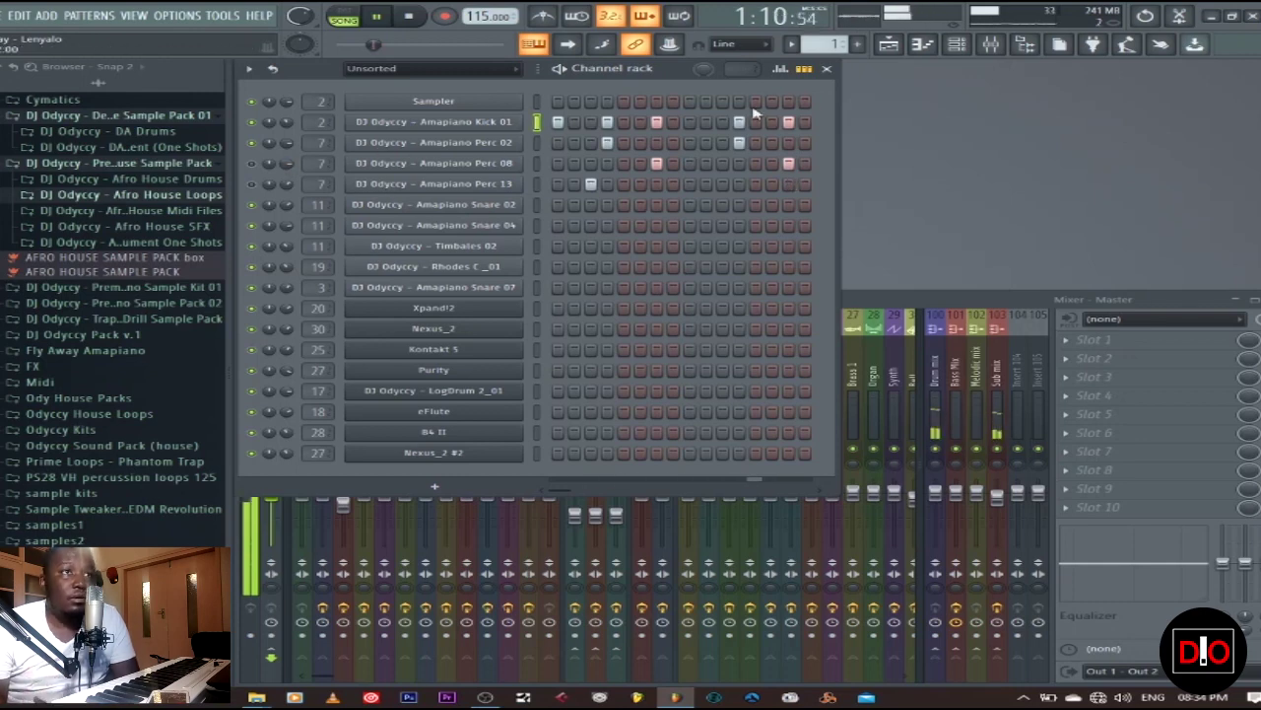
key("F5")
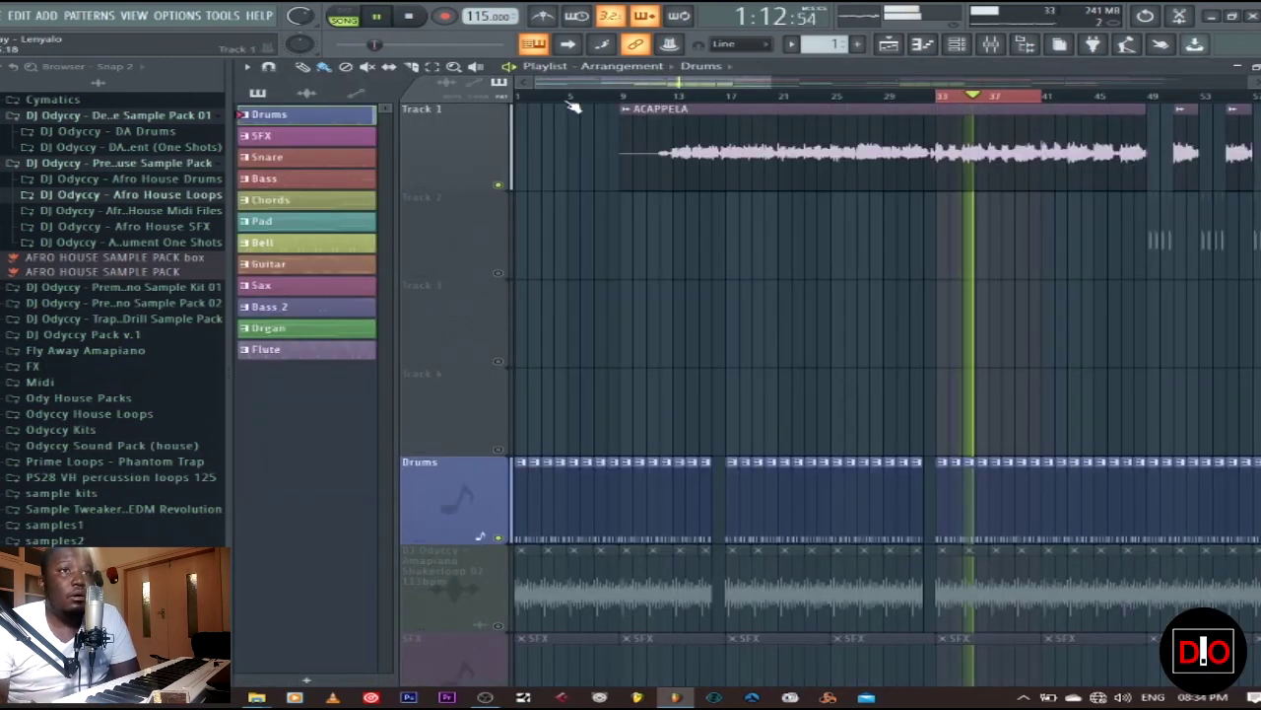
key("space")
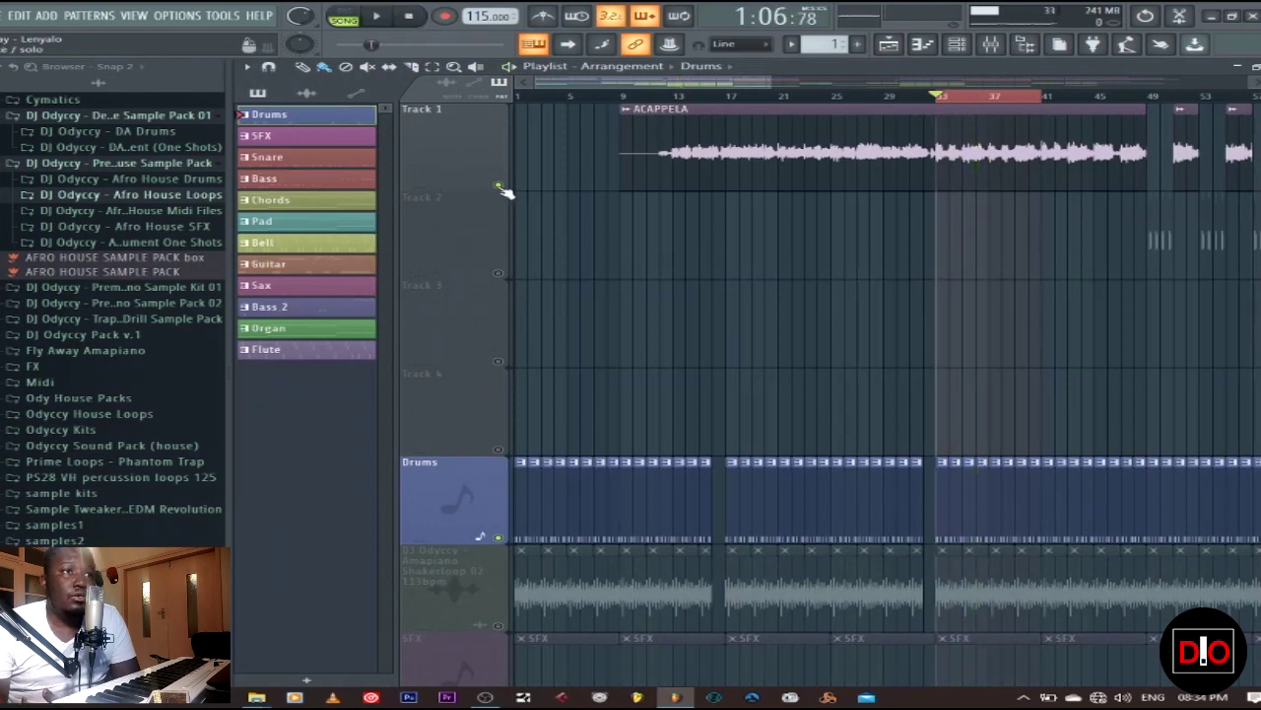
key("Escape")
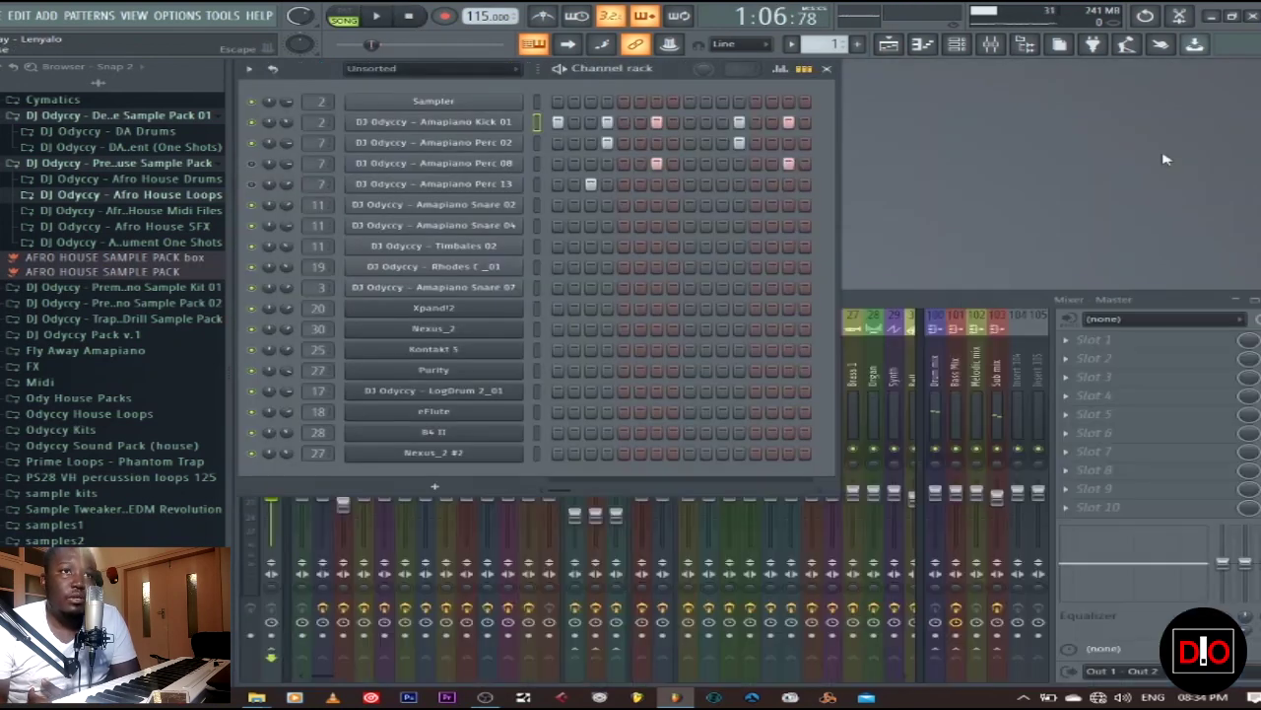
Unmute the Amapiano Perc 08 channel and listen to it with the kick and Perc 02.
left_click(253, 183)
left_click(378, 17)
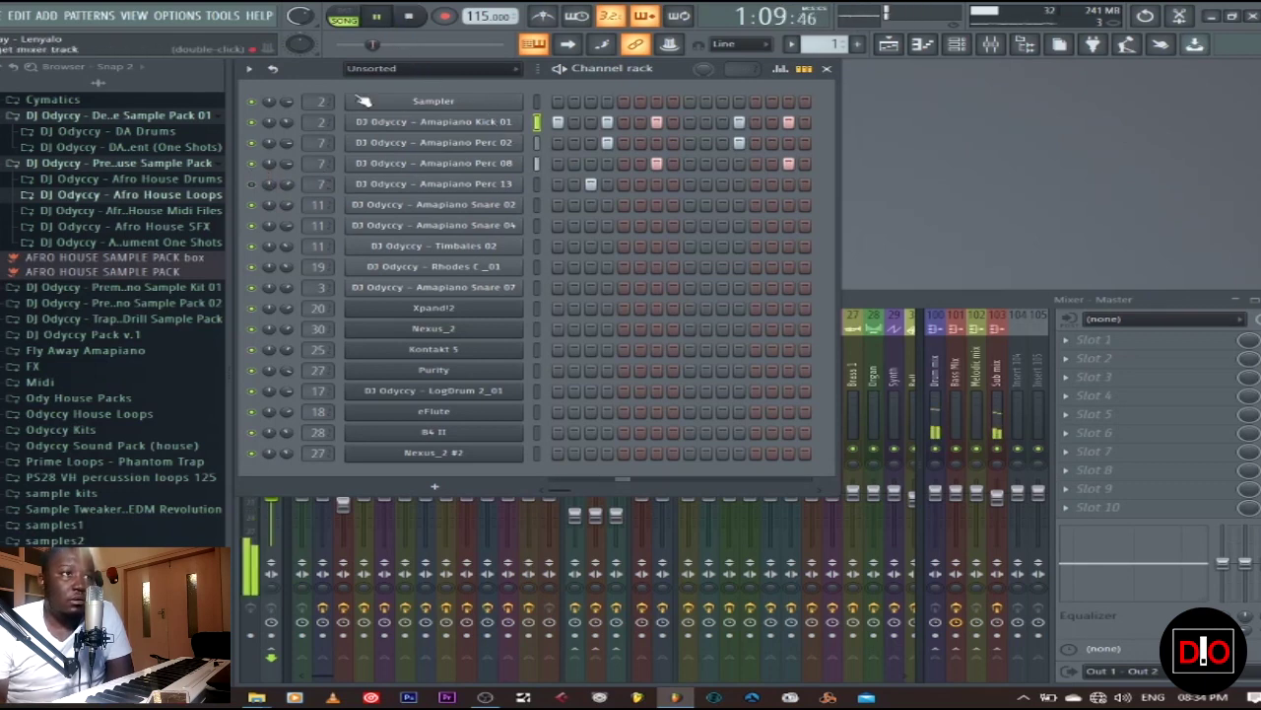
key("space")
Unmute the Amapiano Perc 13 channel and listen to the complete drum pattern.
left_click(252, 184)
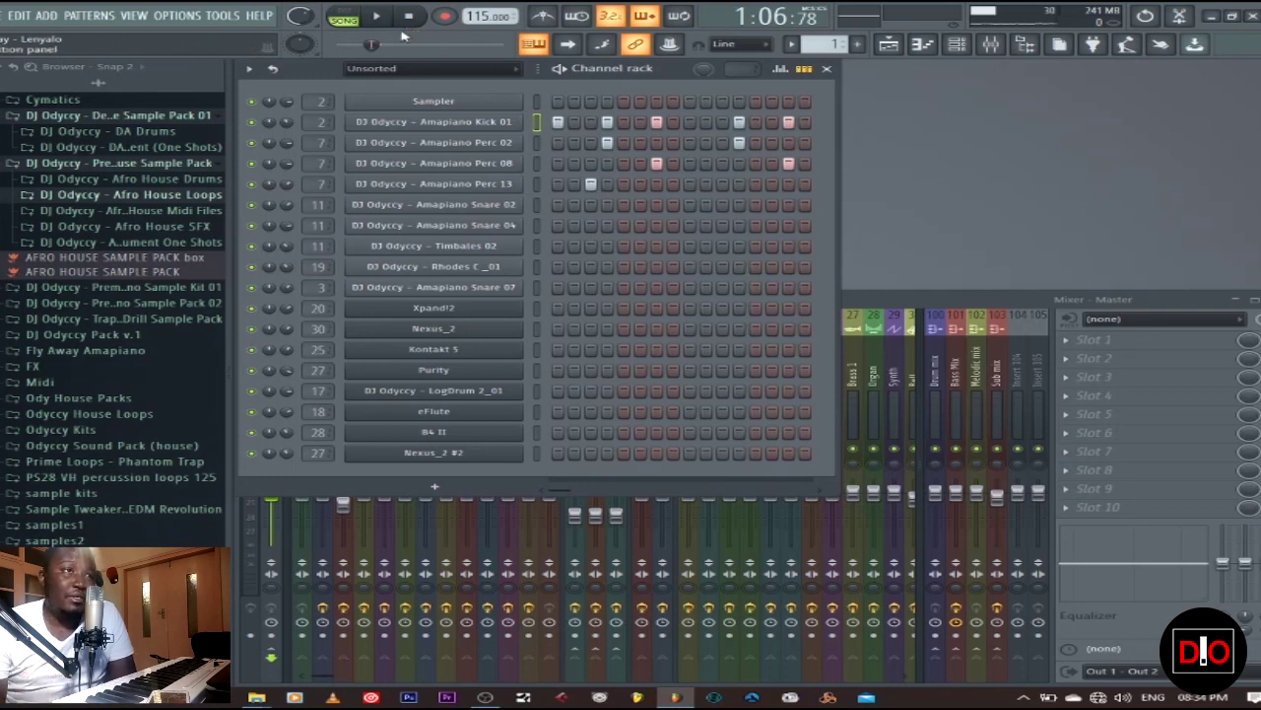
left_click(376, 17)
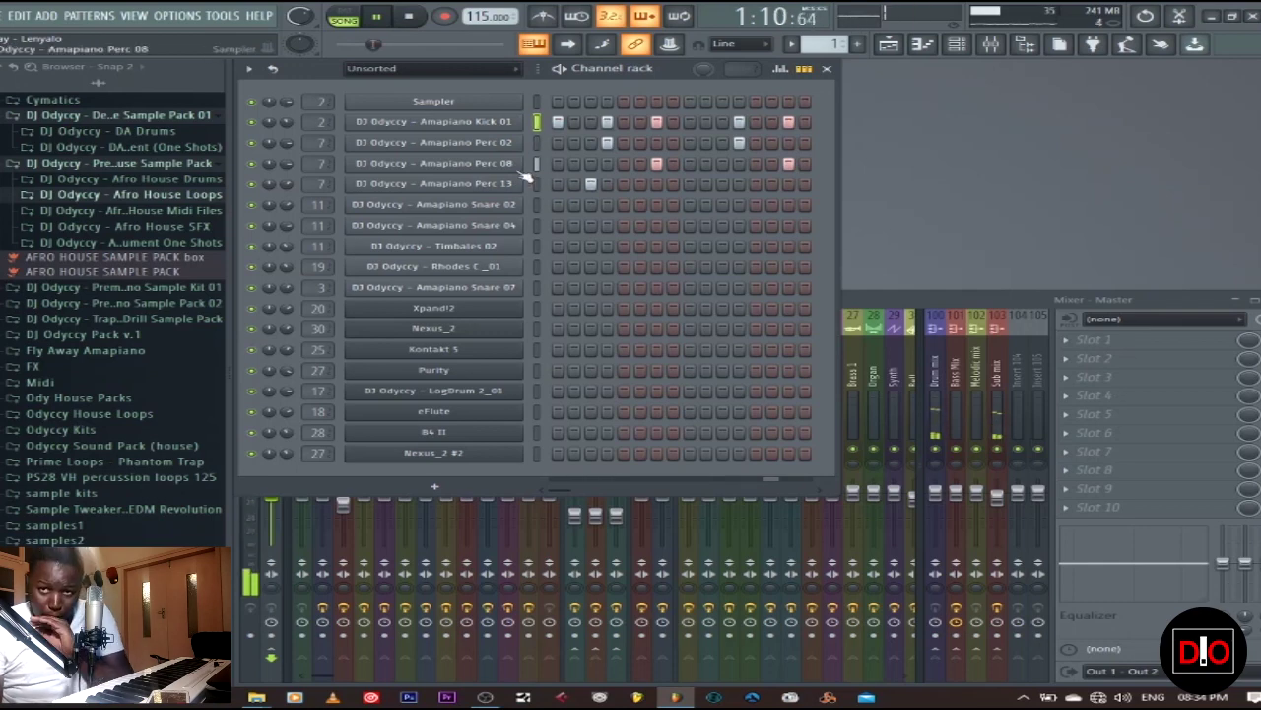
left_click(409, 17)
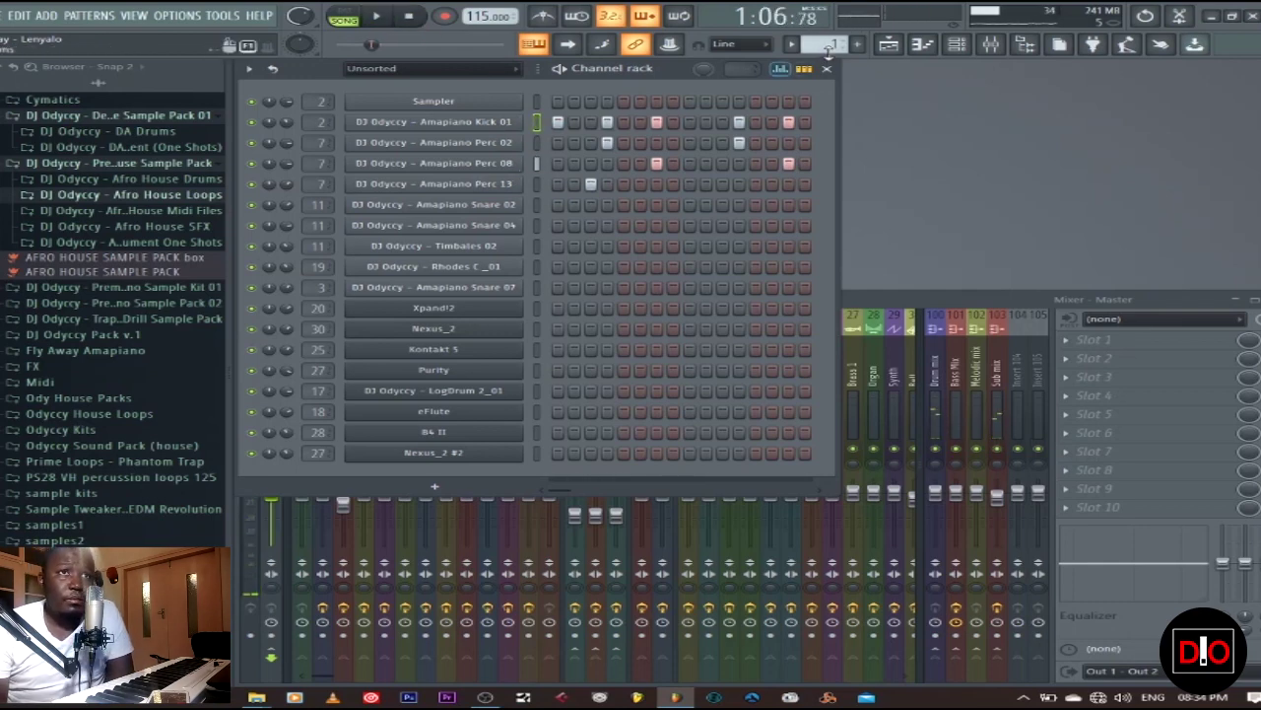
Unmute the Amapiano Shakerloop 02 track in the playlist and play the loop together with the drums.
left_click(889, 44)
scroll(934, 378, "down", 3)
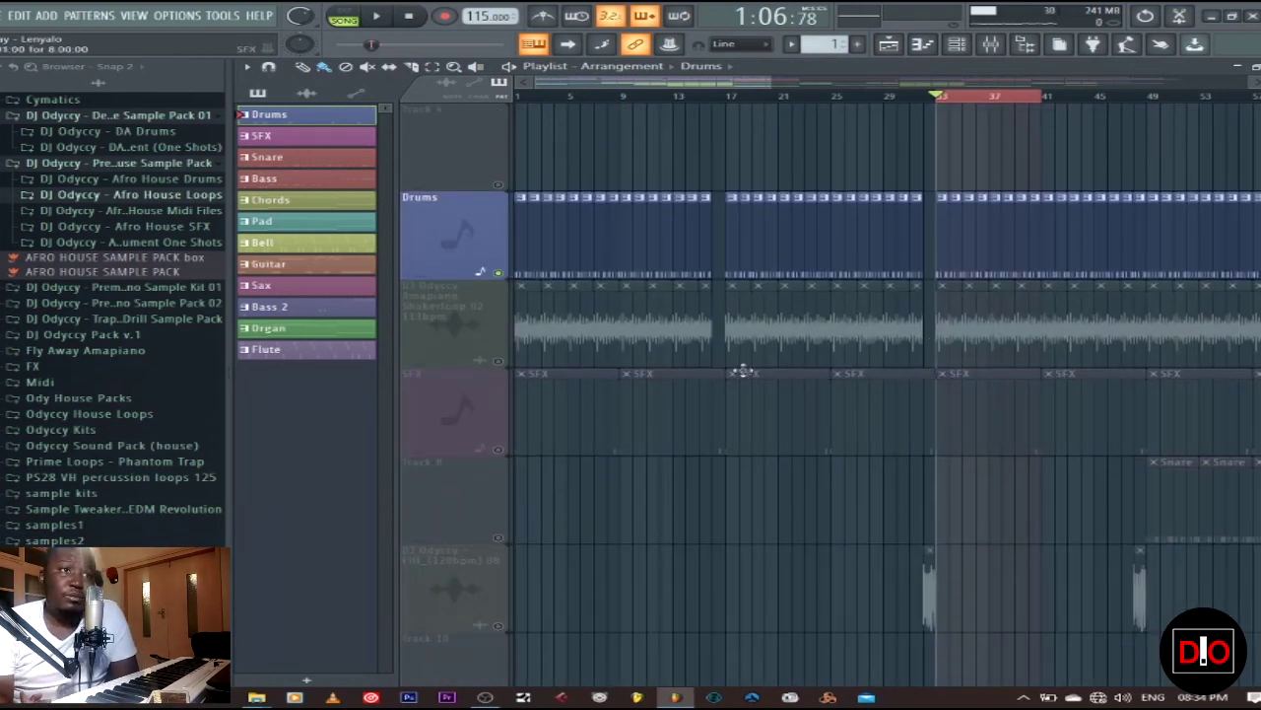
left_click(498, 361)
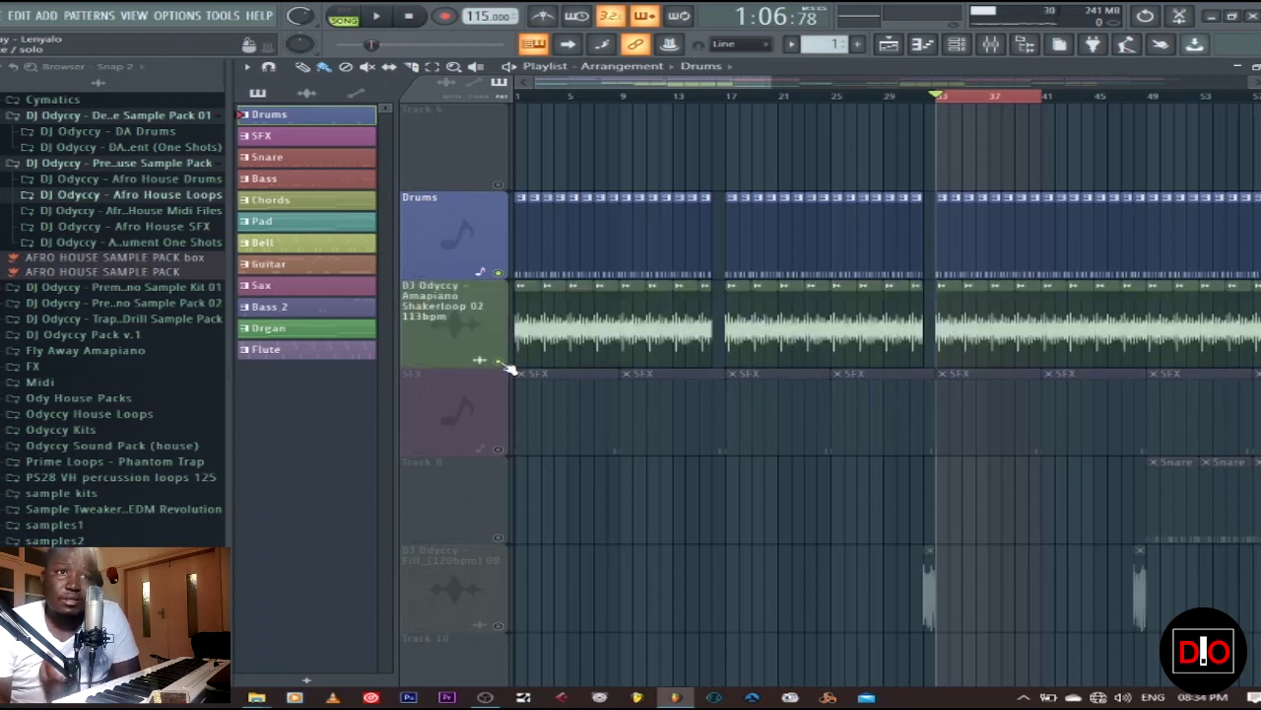
left_click(376, 17)
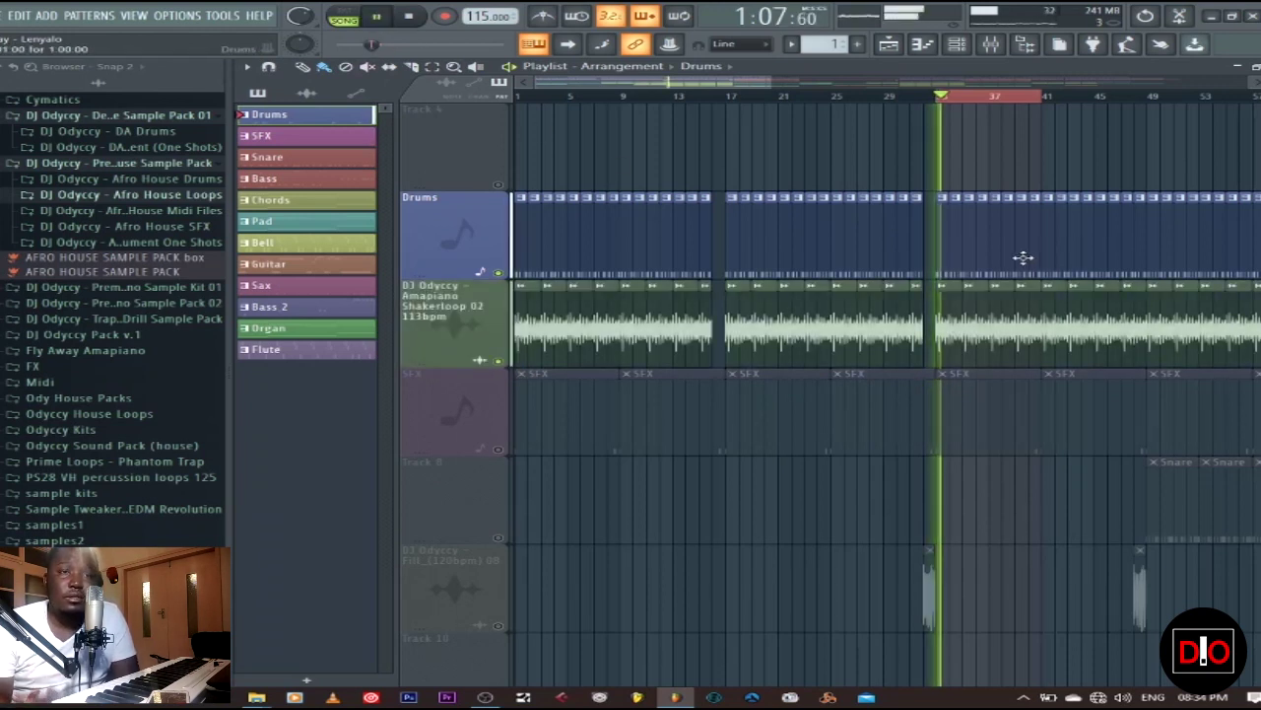
scroll(1044, 267, "up", 2)
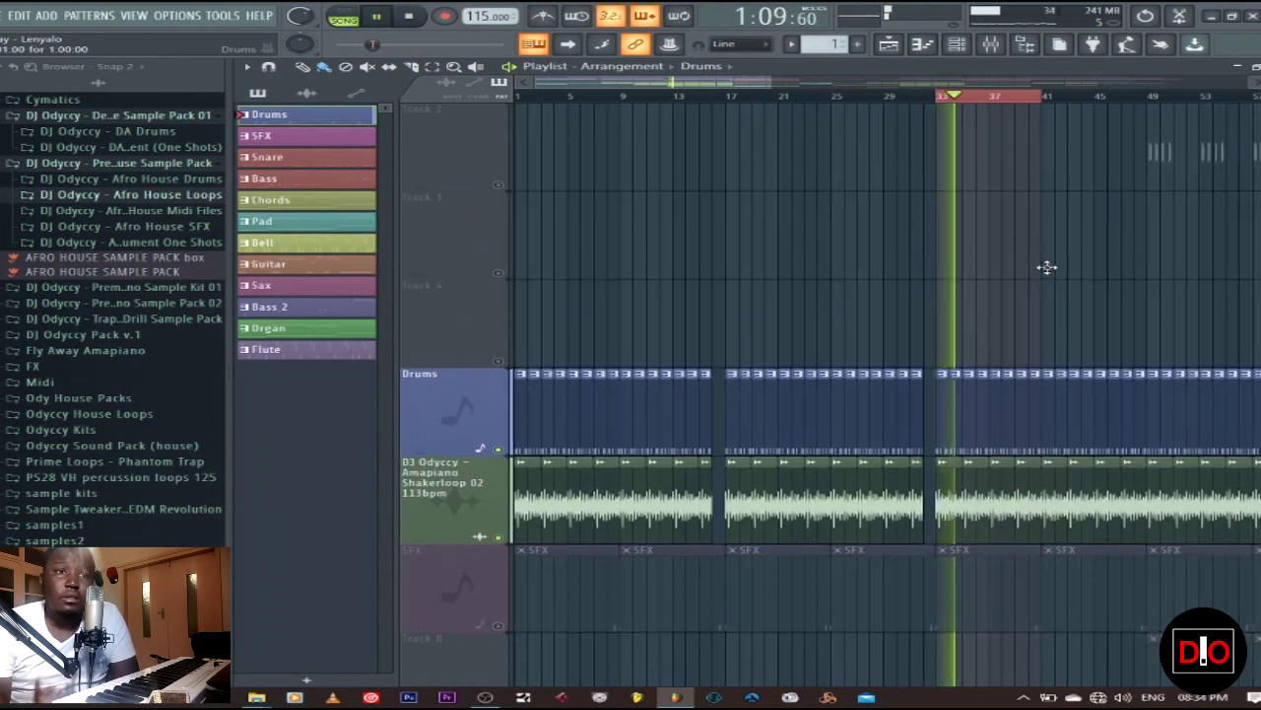
scroll(1047, 267, "up", 1)
scroll(1046, 267, "down", 2)
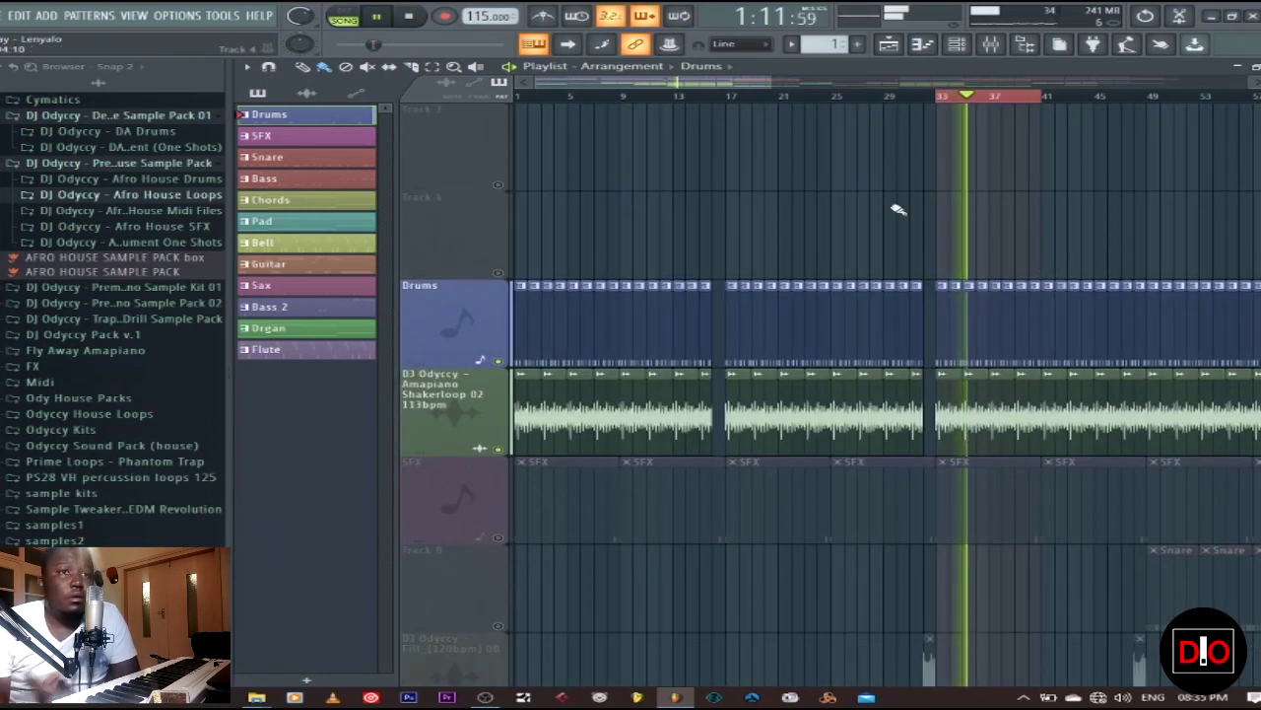
scroll(613, 79, "up", 2)
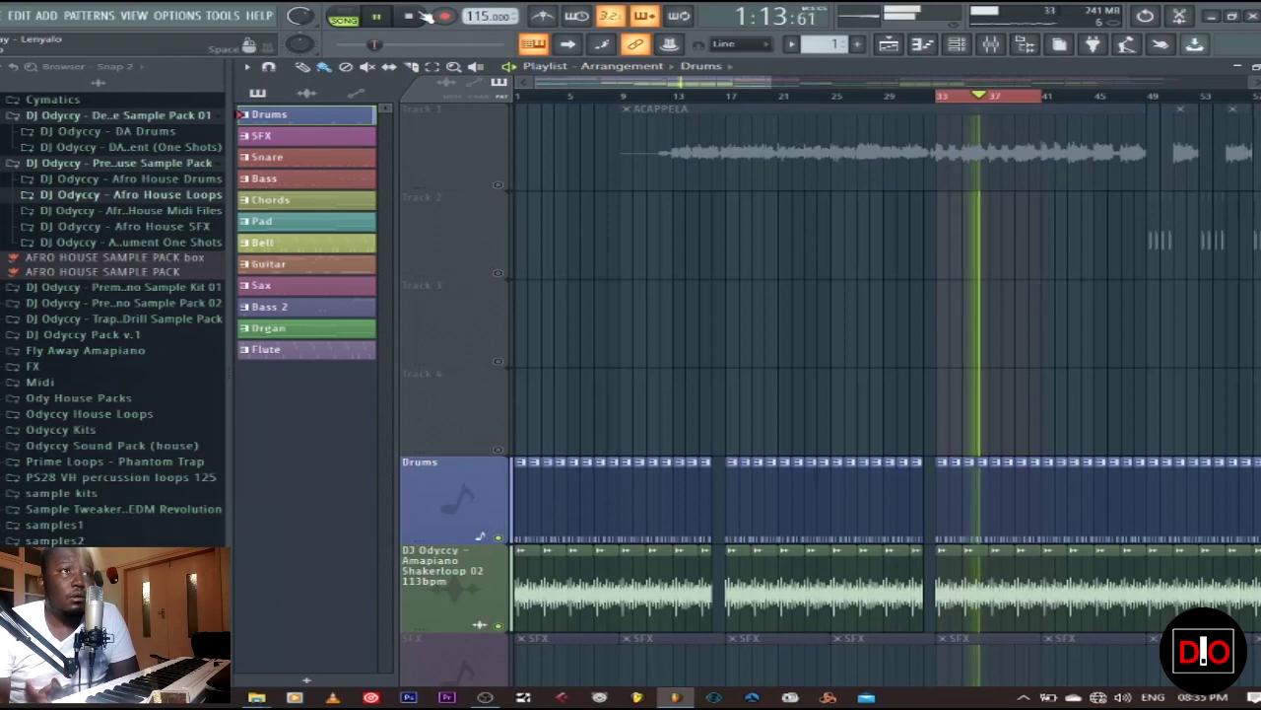
key("space")
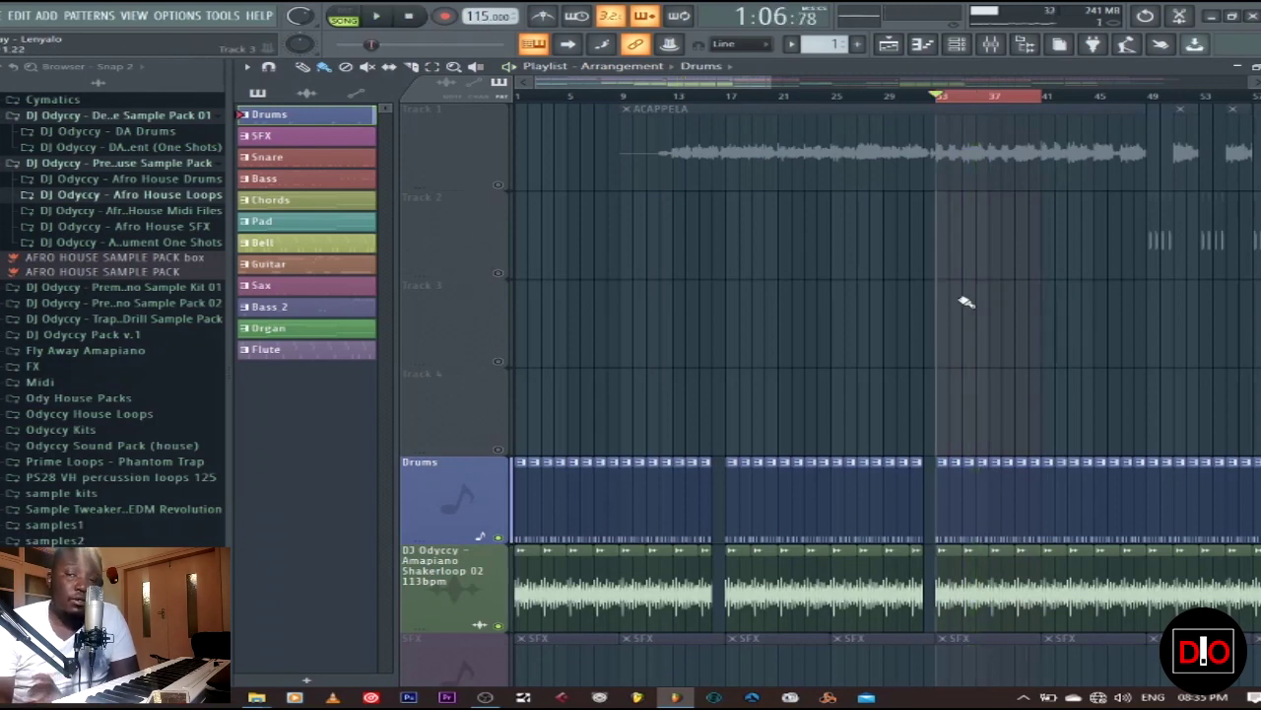
Unmute the Chords track in the playlist.
scroll(1077, 450, "down", 5)
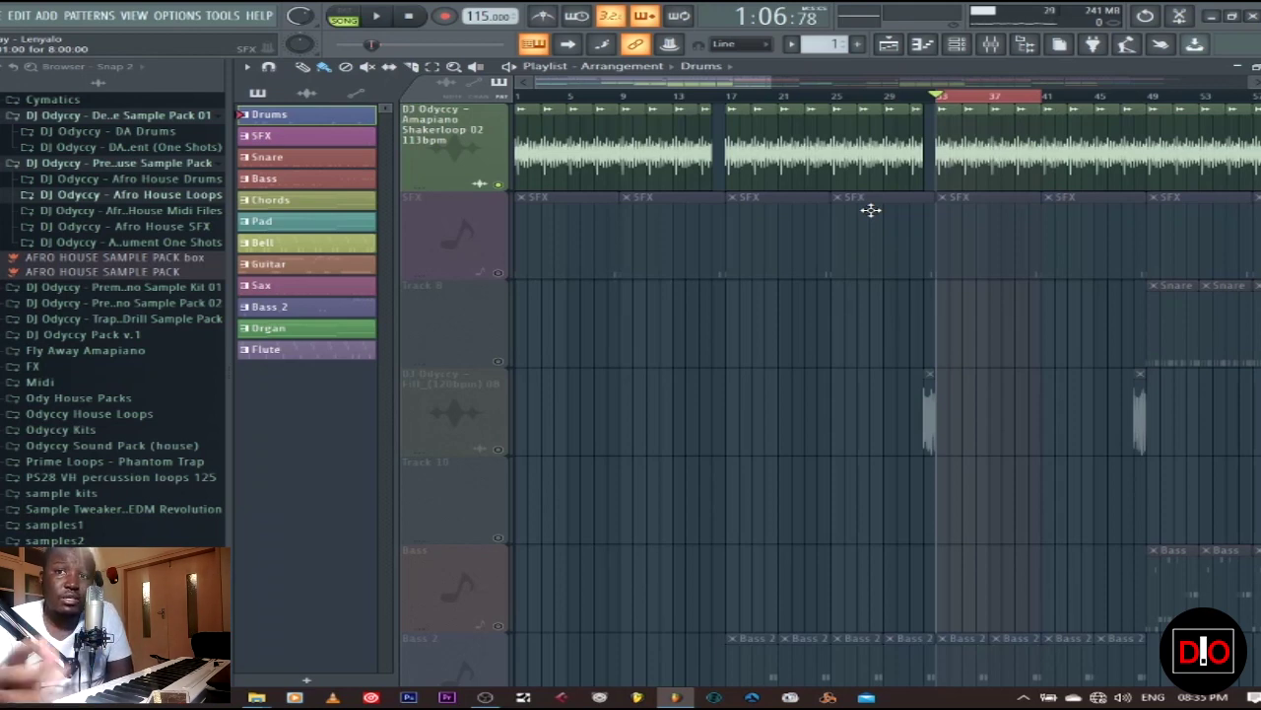
scroll(1005, 436, "up", 5)
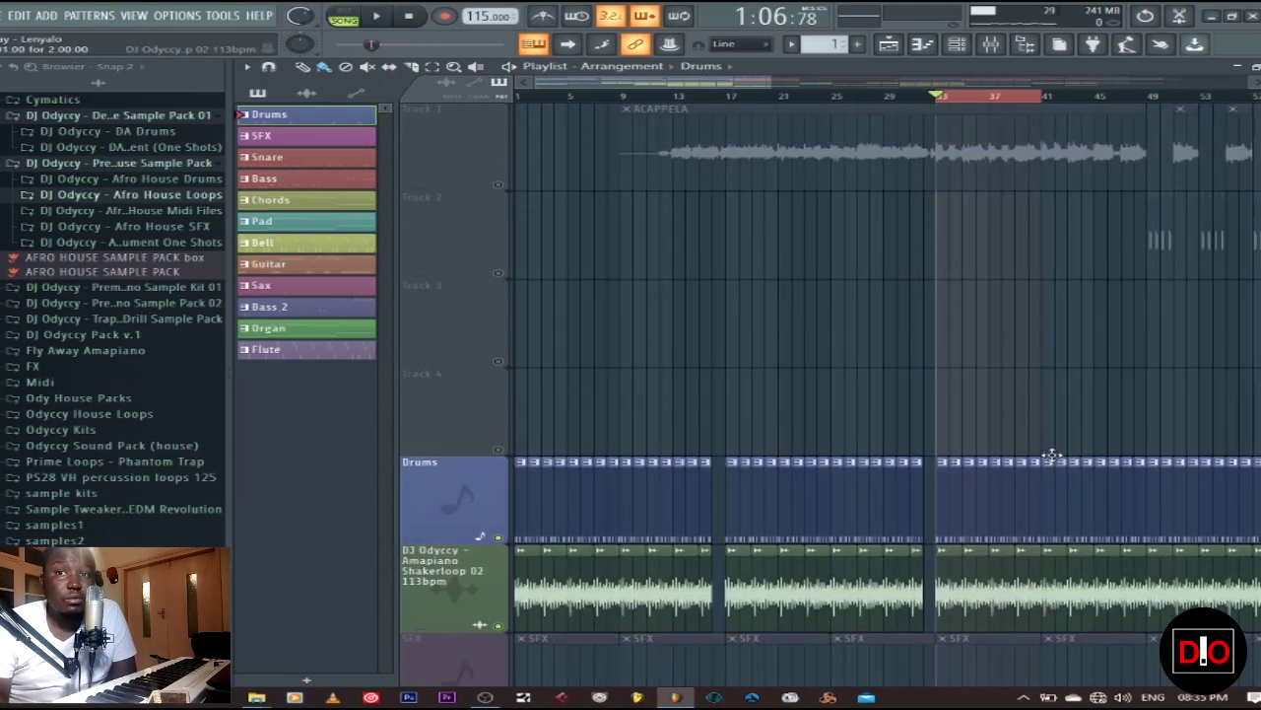
scroll(1050, 457, "down", 3)
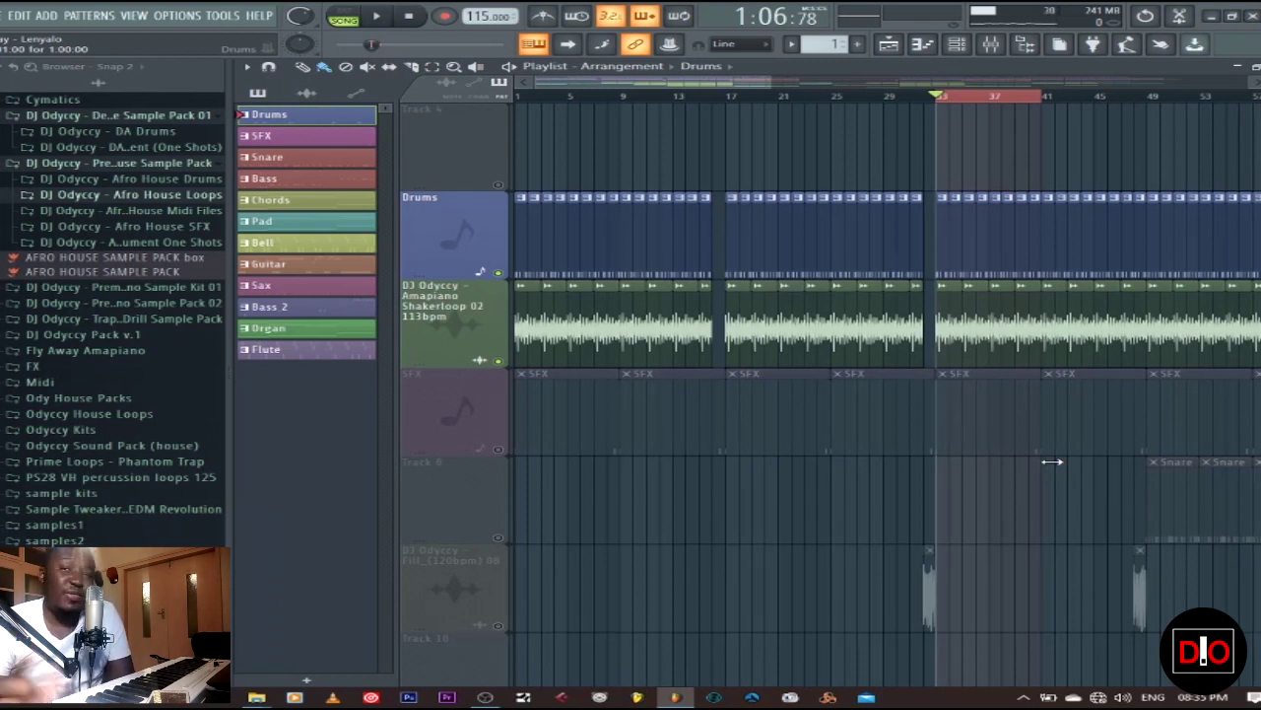
scroll(1005, 463, "up", 3)
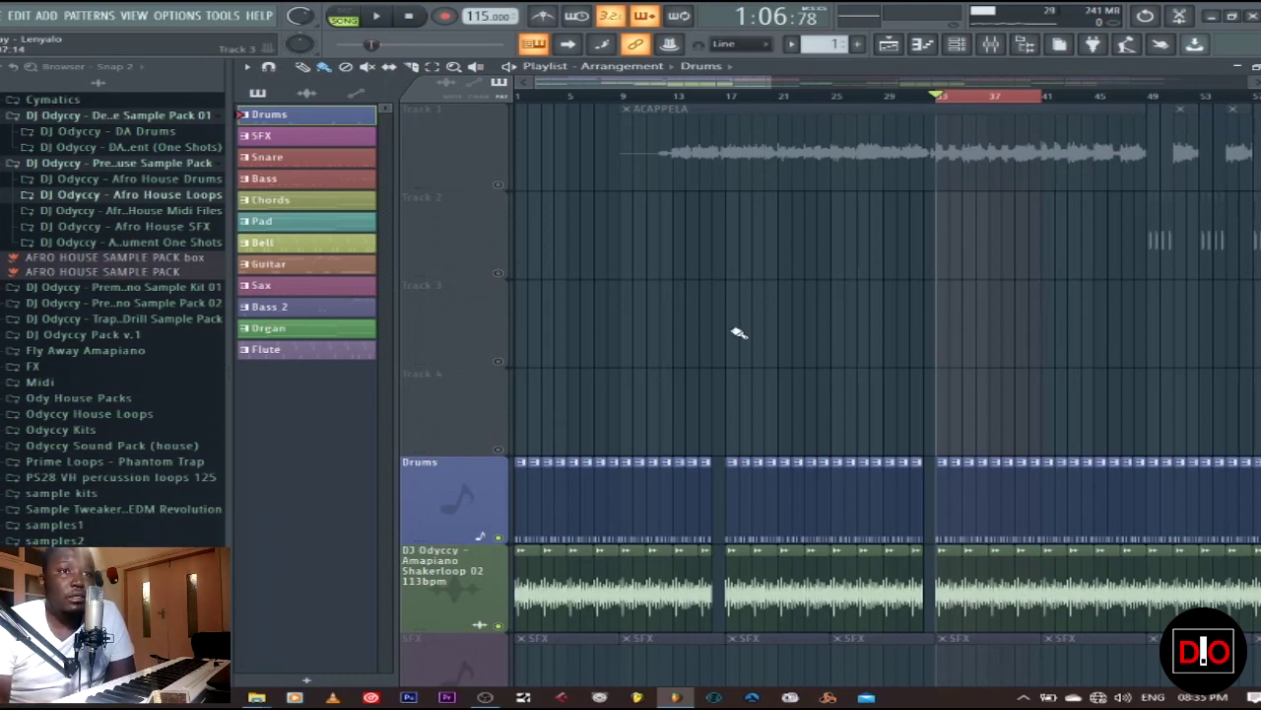
scroll(734, 345, "down", 6)
scroll(732, 364, "down", 4)
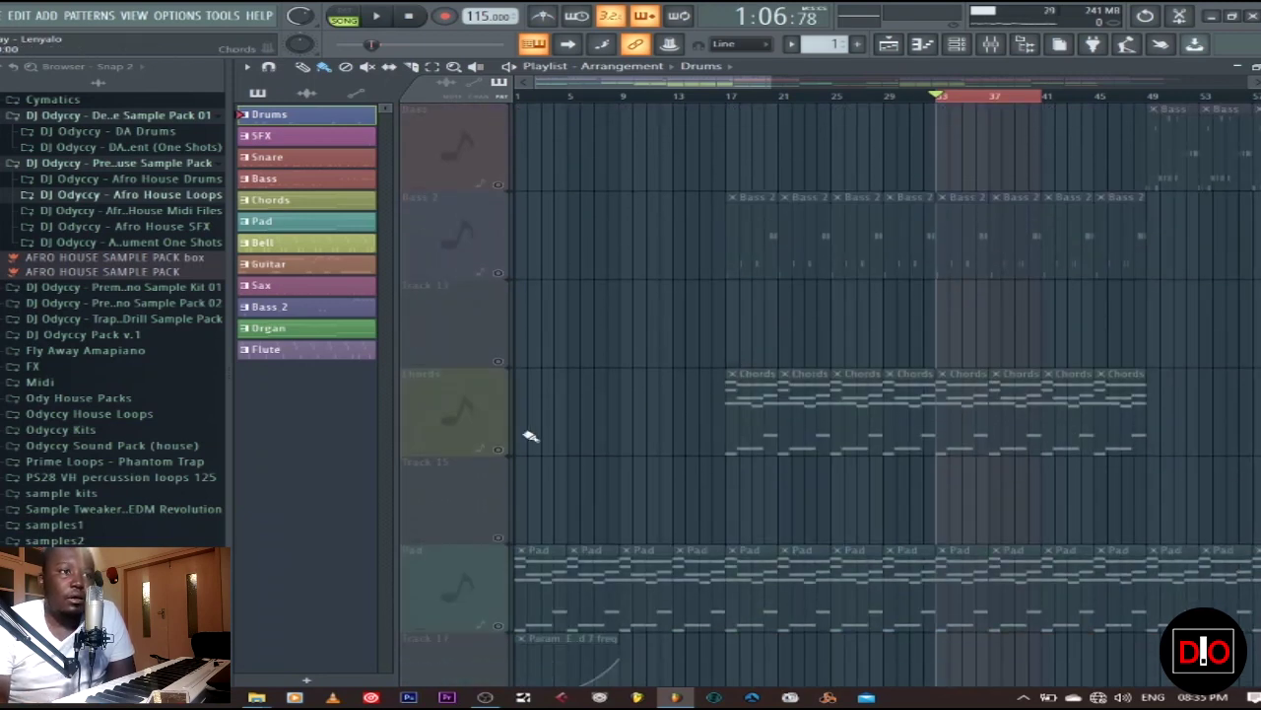
left_click(499, 449)
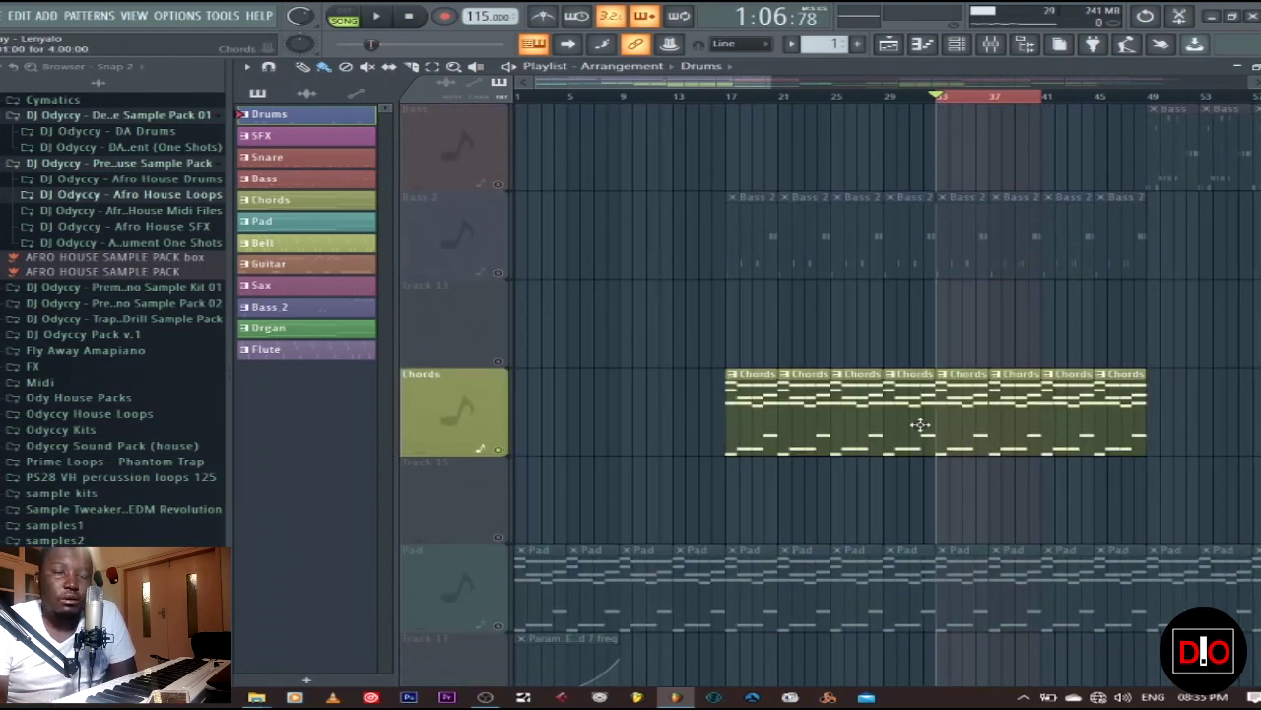
Select the Chords pattern and look over the sampler settings and keyboard range of its Rhodes C _01 channel.
left_click(964, 406)
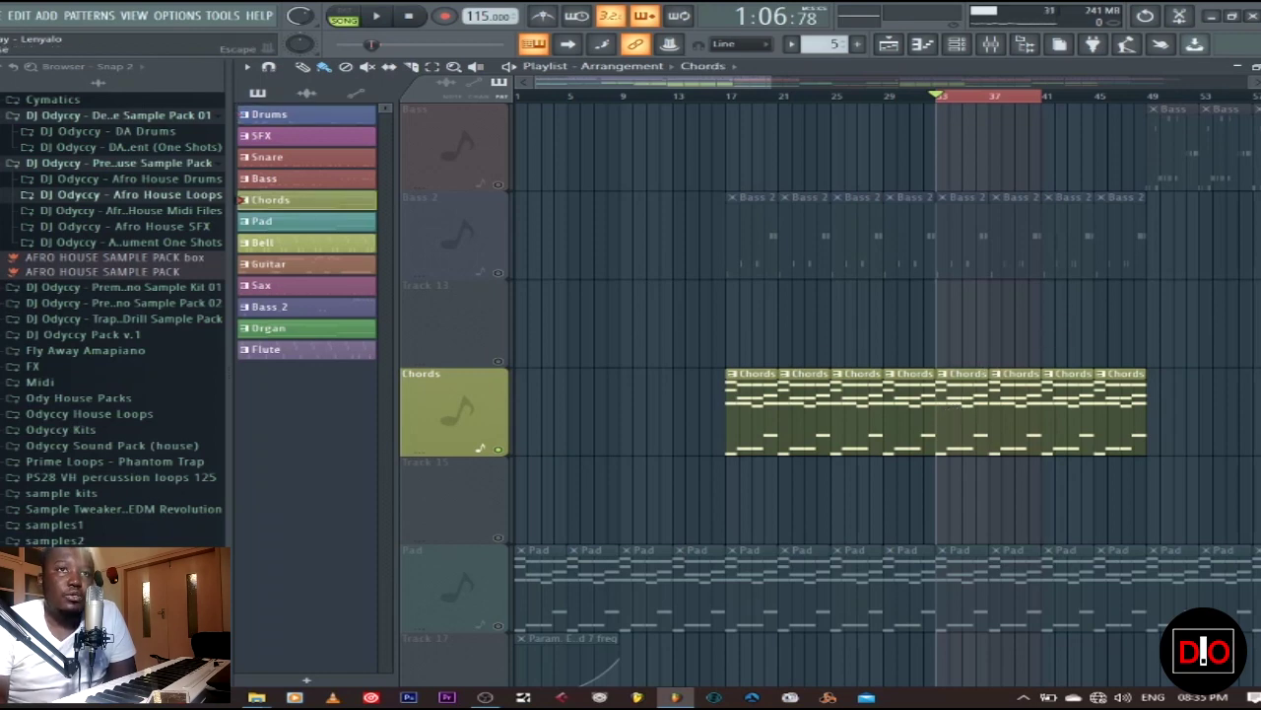
key("F5")
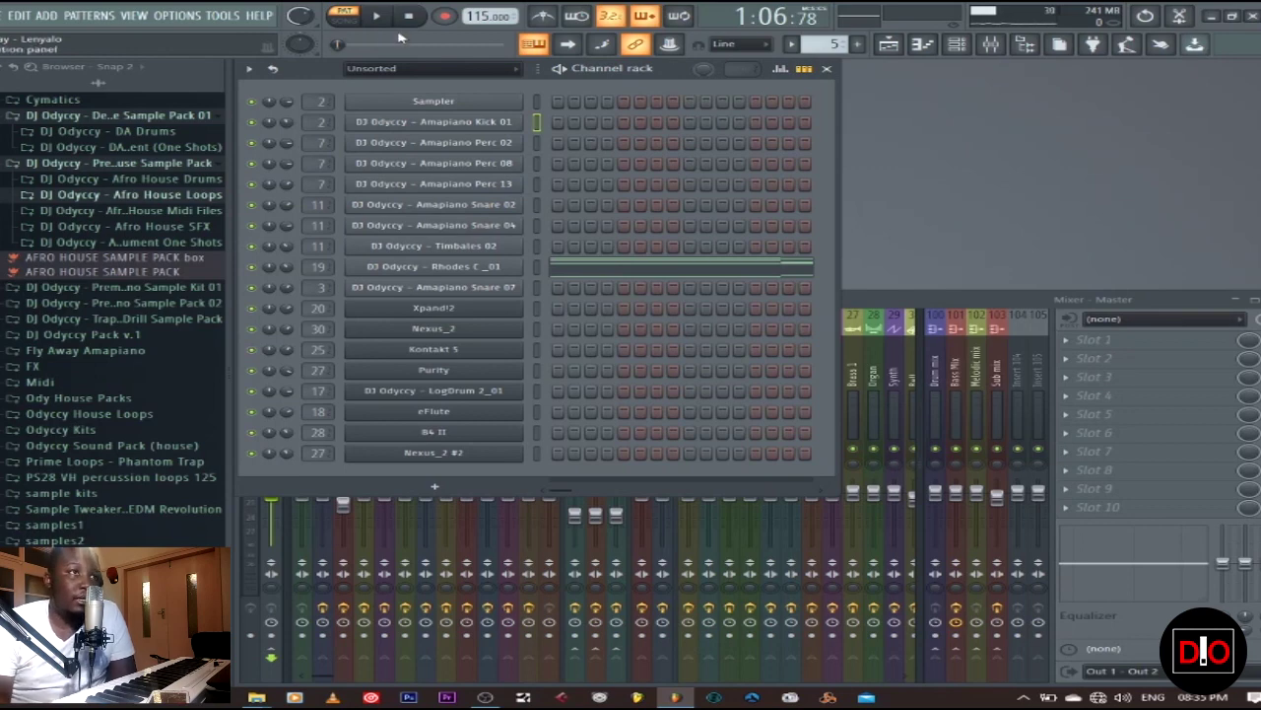
left_click(455, 270)
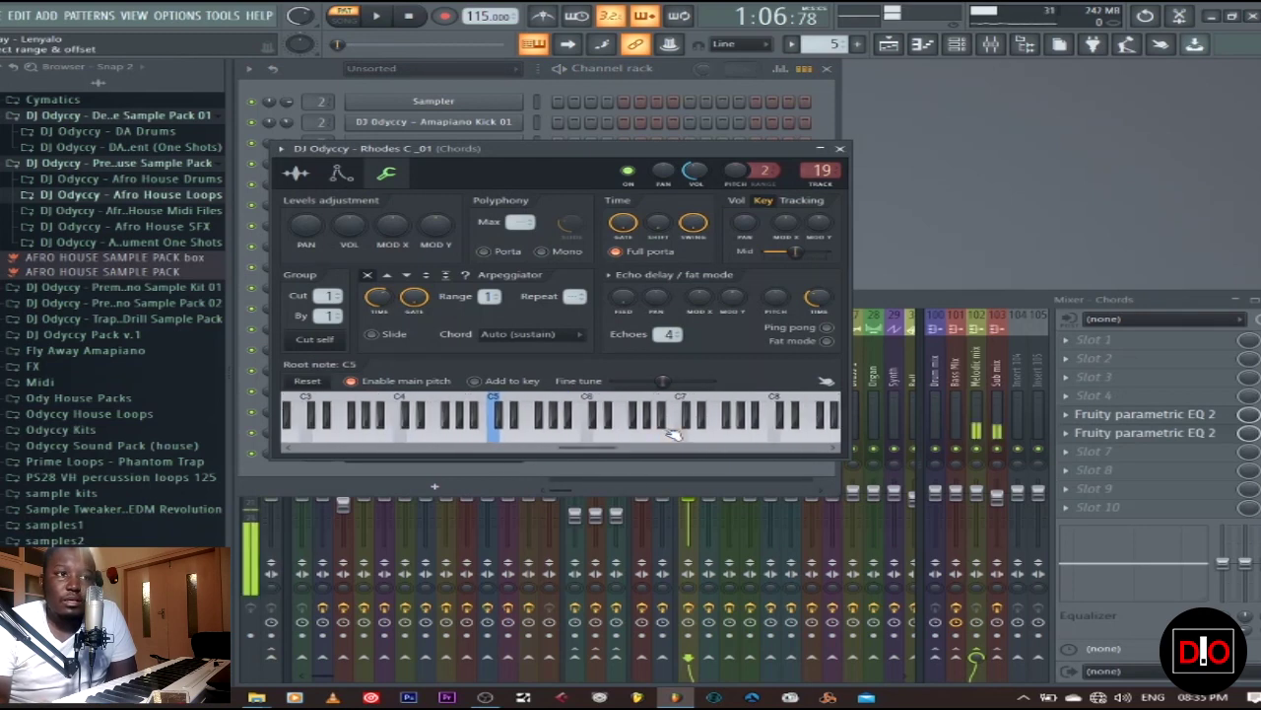
left_click_drag(588, 448, 540, 455)
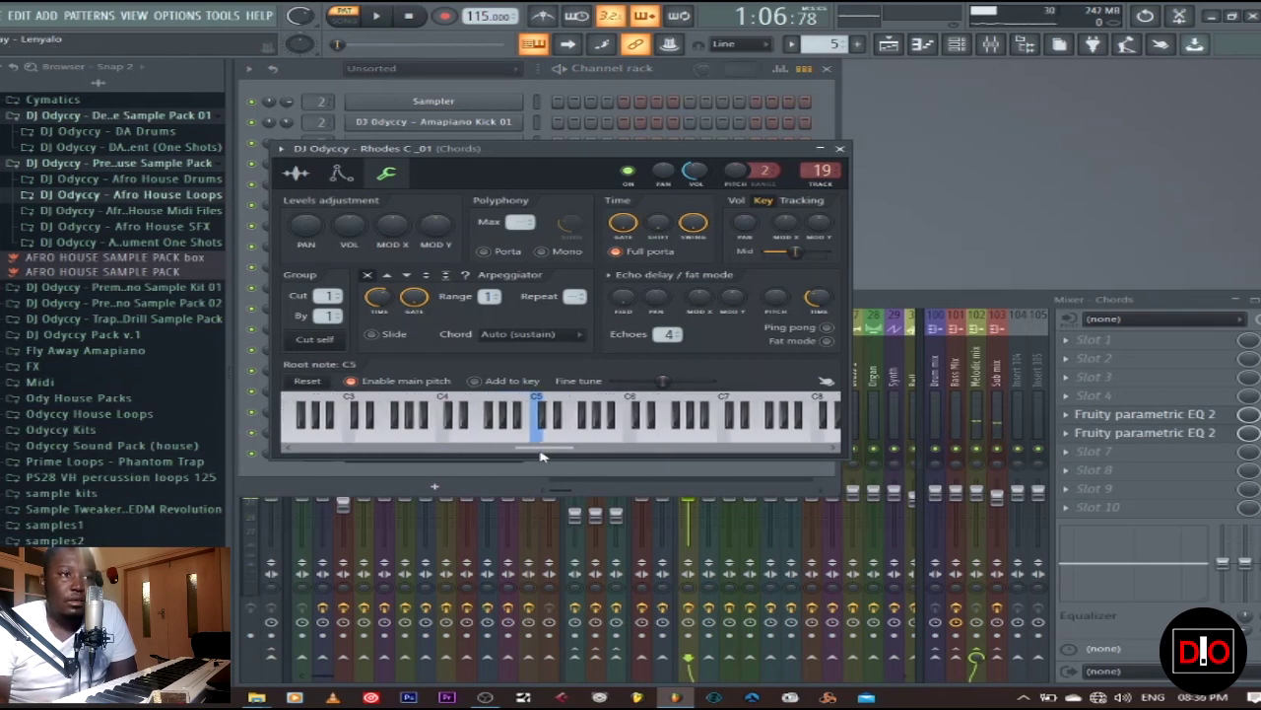
left_click(839, 148)
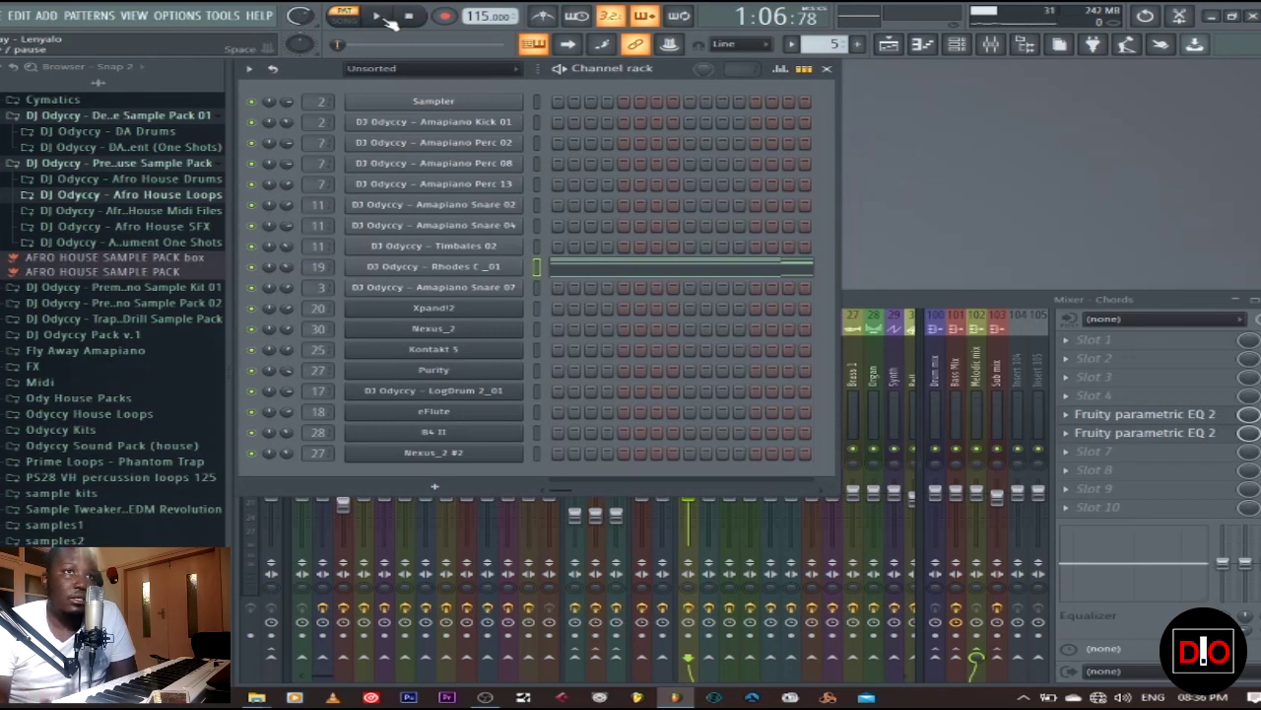
Play the Chords pattern on its own and examine its Rhodes notes in the piano roll.
left_click(380, 17)
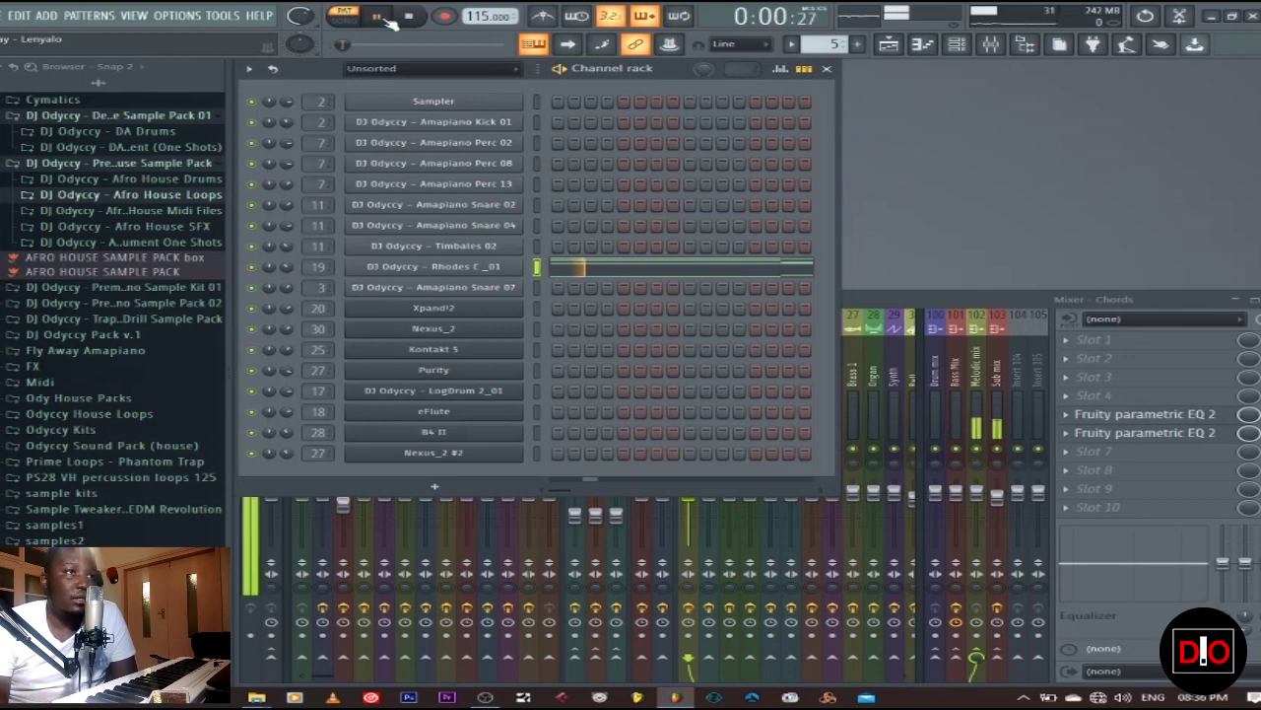
left_click(610, 261)
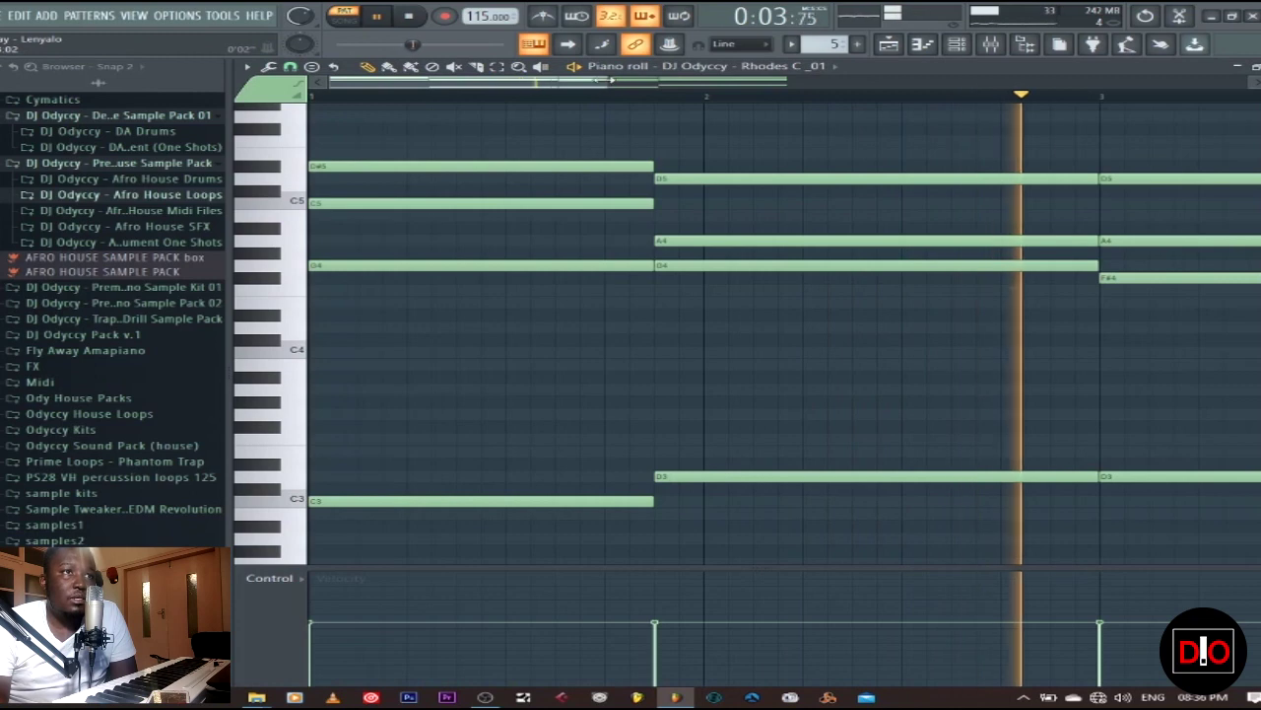
left_click_drag(656, 82, 778, 82)
scroll(1045, 276, "down", 3)
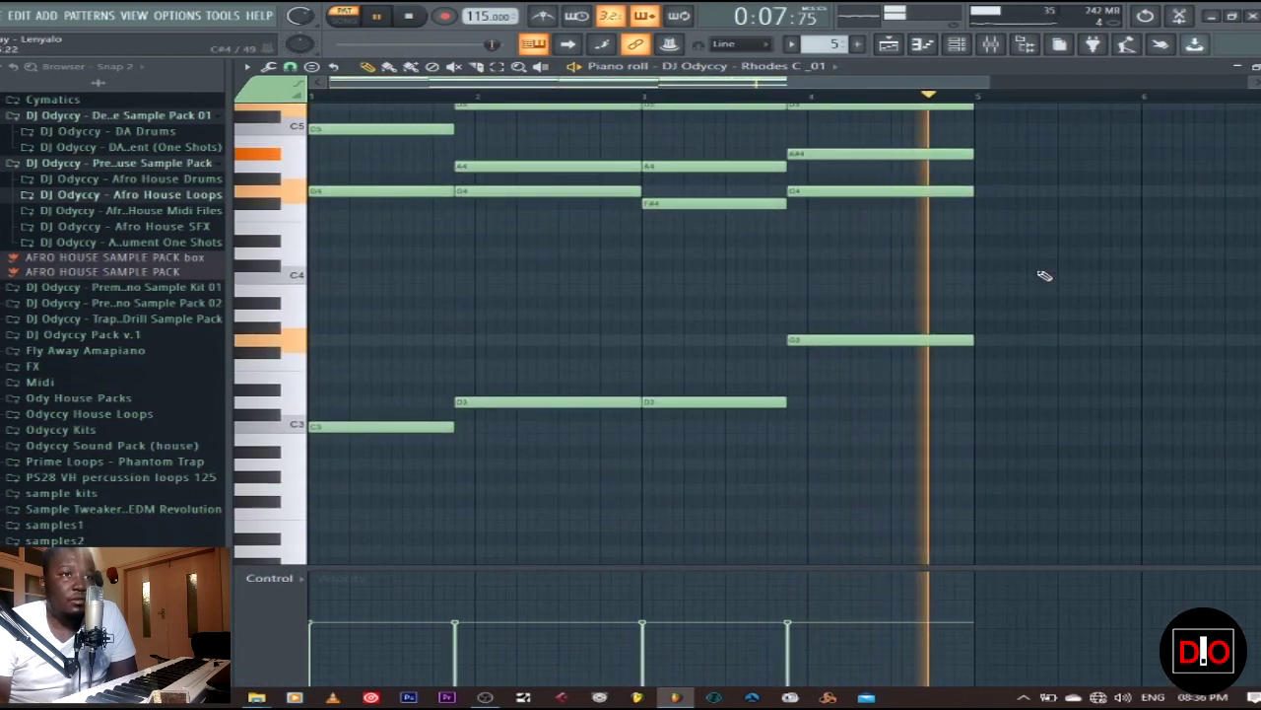
key("F7")
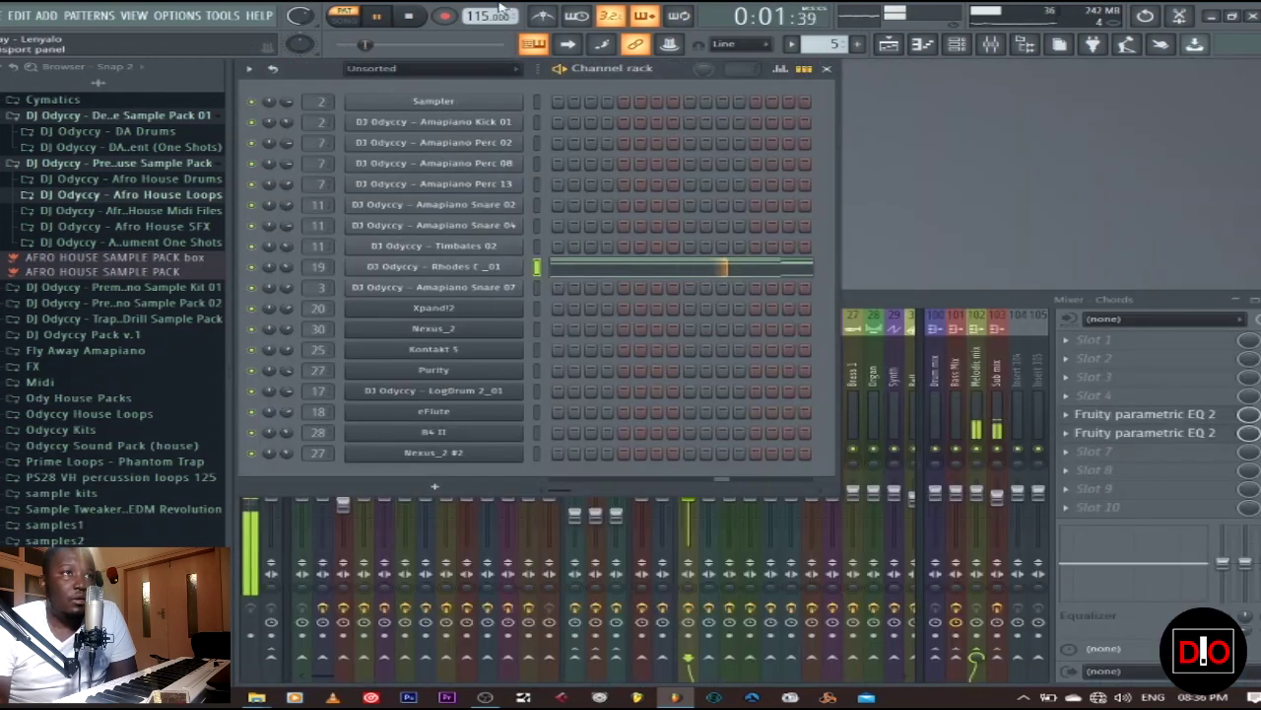
key("space")
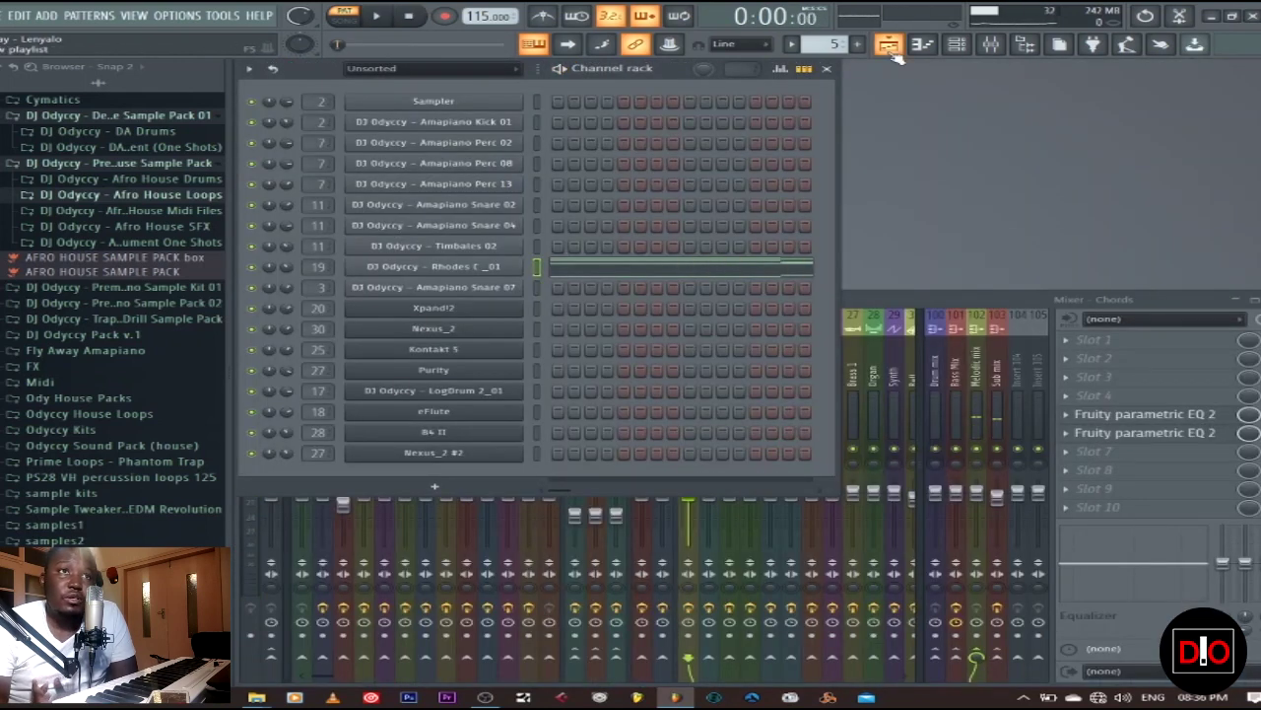
Return to the playlist and unmute Track 1 with the acappella vocal.
left_click(891, 50)
scroll(956, 301, "up", 10)
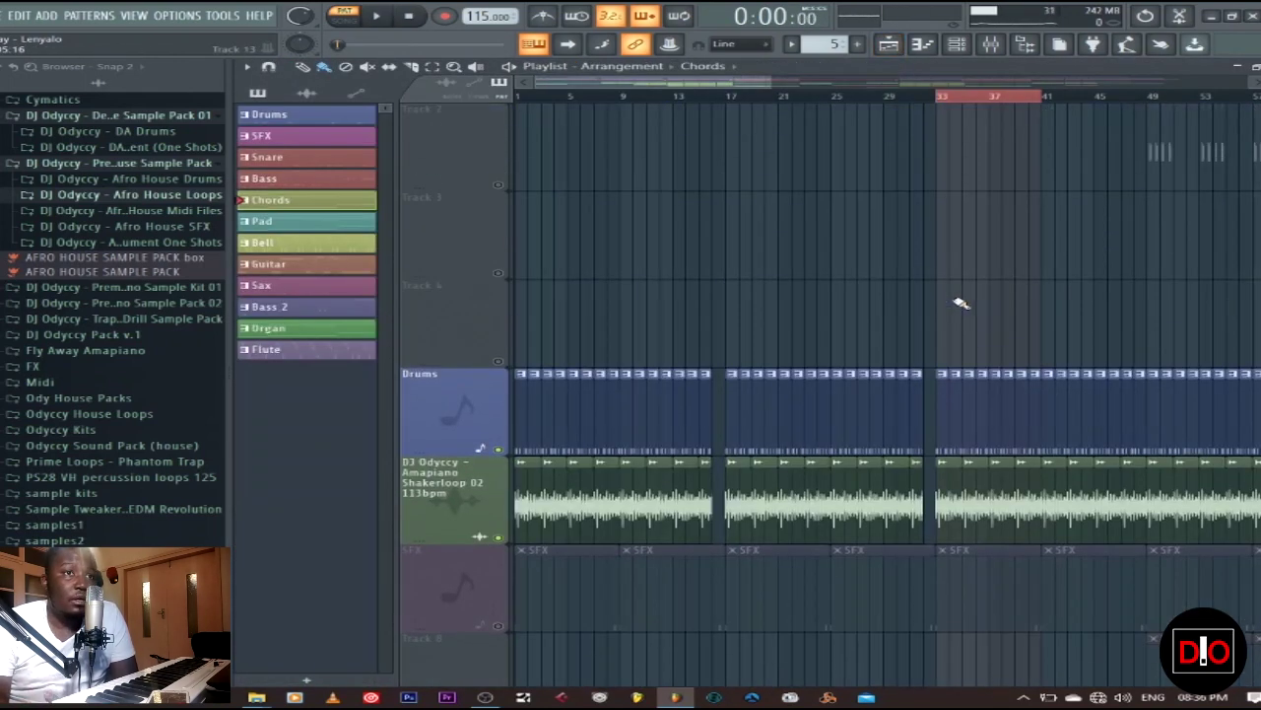
scroll(961, 303, "up", 3)
scroll(964, 289, "down", 10)
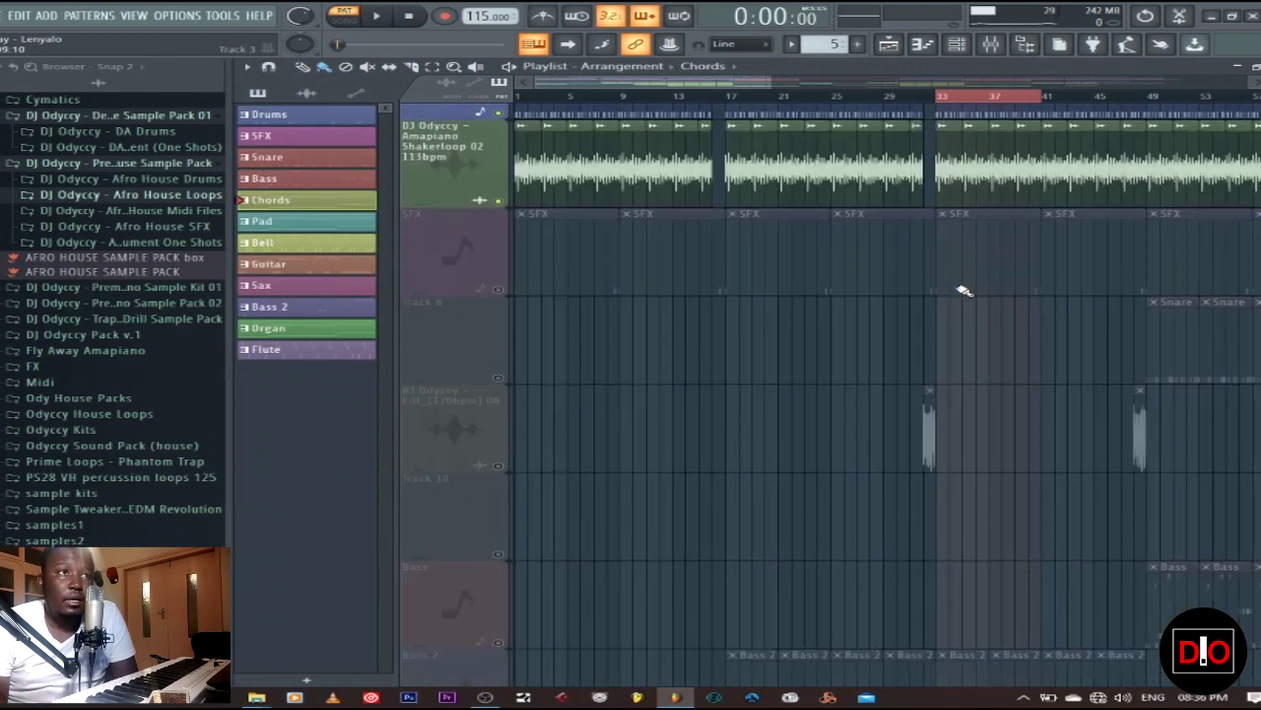
scroll(964, 290, "up", 10)
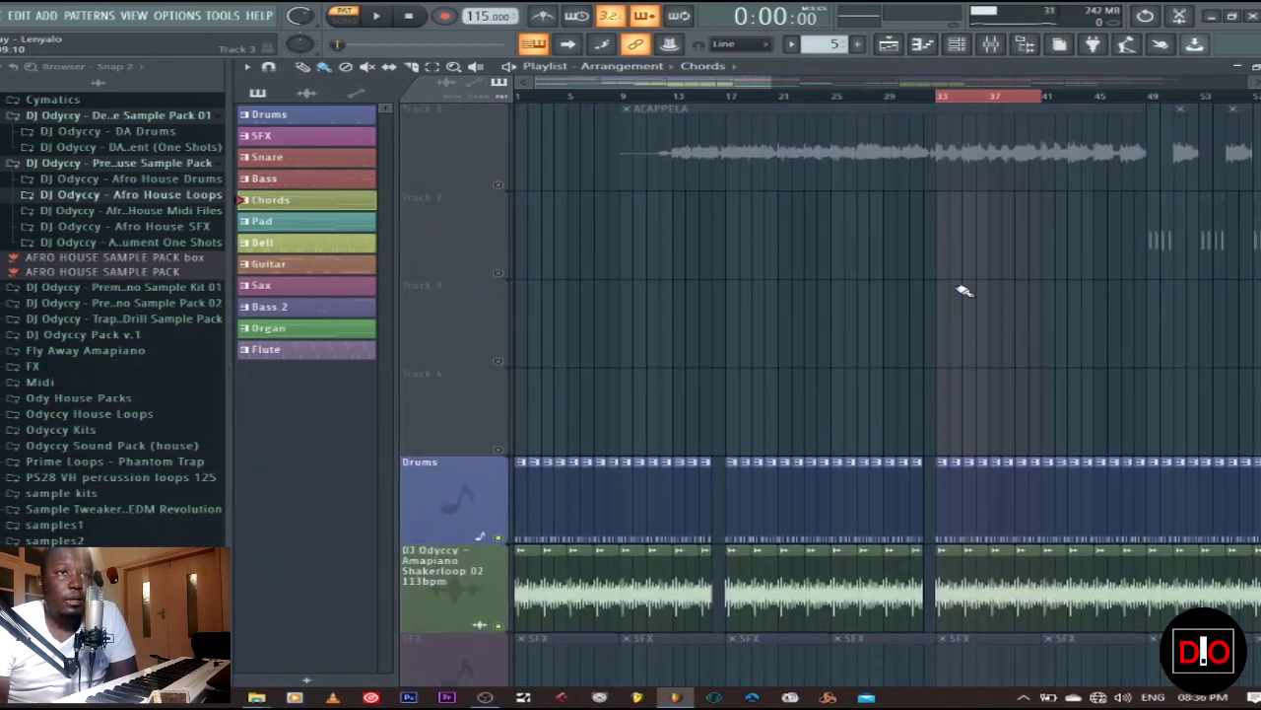
left_click(500, 183)
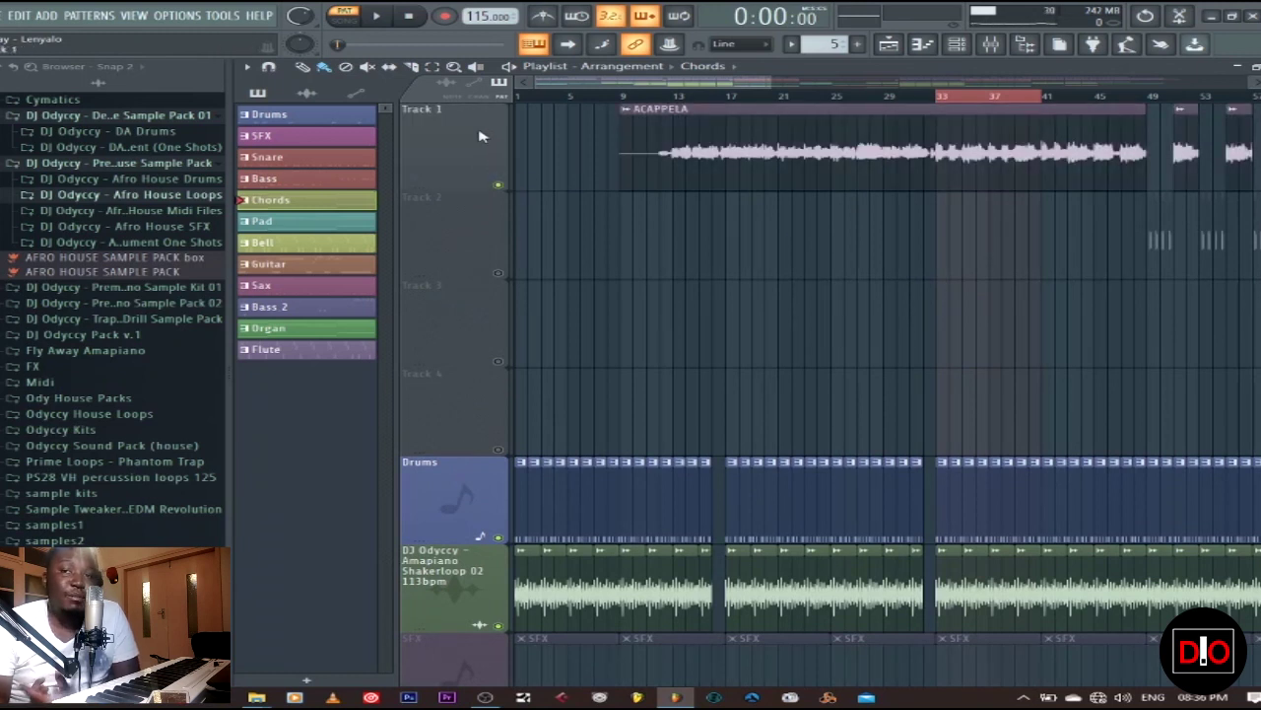
Play the arrangement from bar 33 in song mode, listening to the acappella with the drums, shaker loop and chords.
left_click(376, 15)
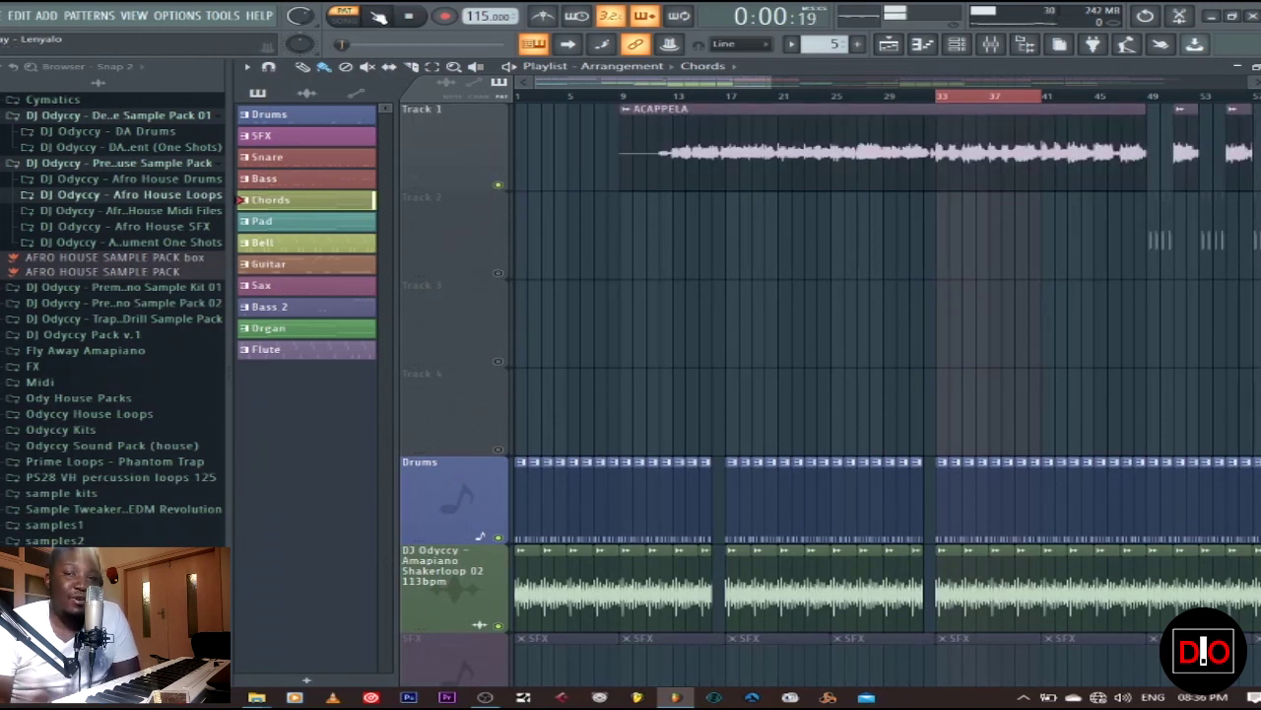
left_click(344, 18)
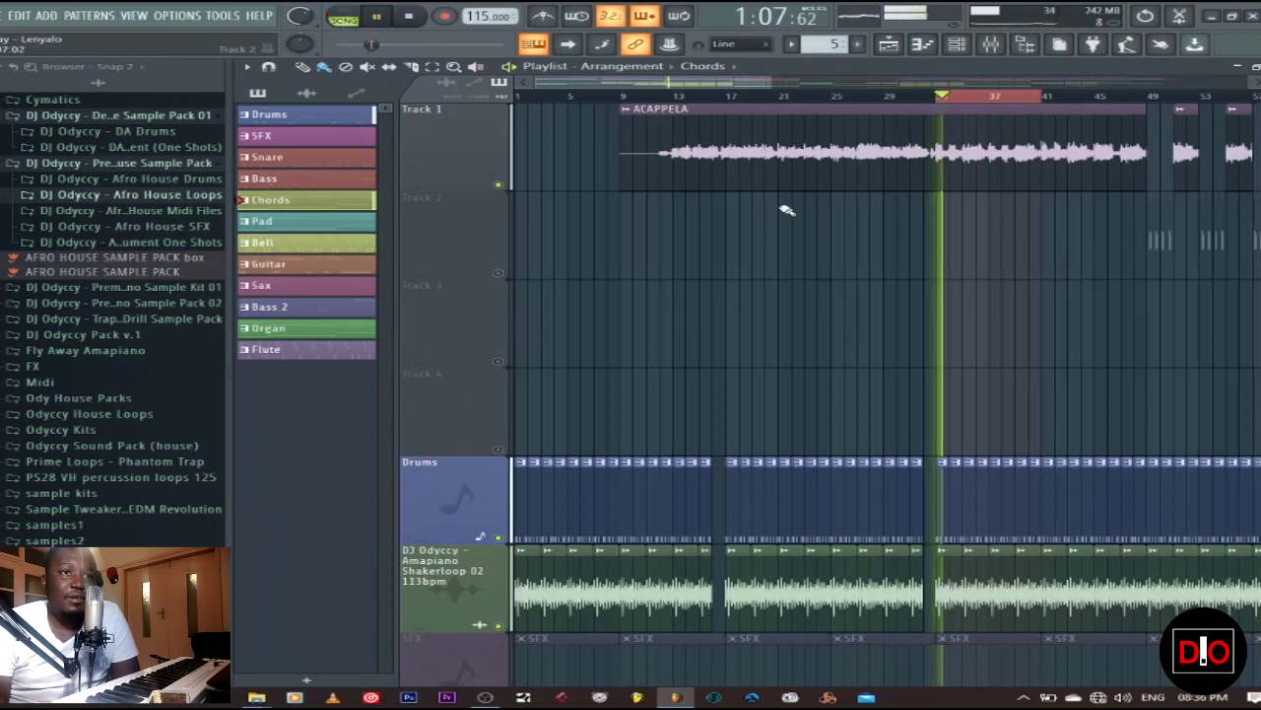
scroll(844, 248, "down", 4)
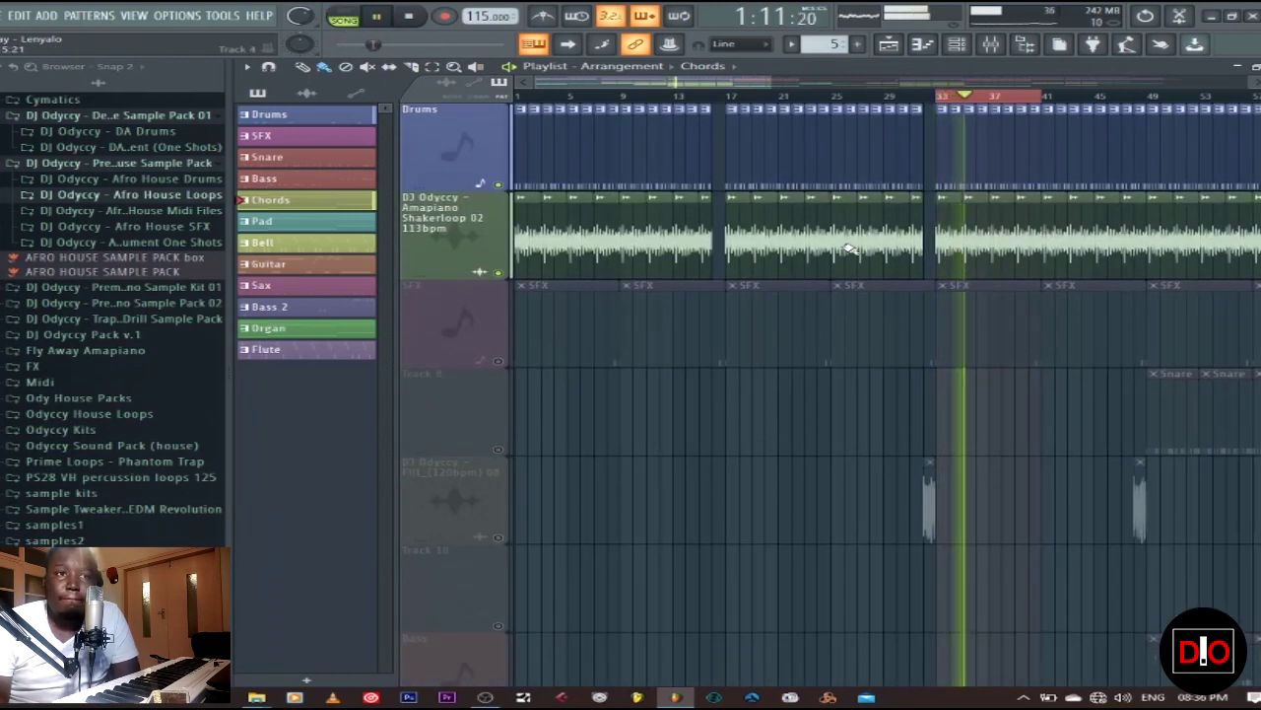
scroll(954, 298, "down", 5)
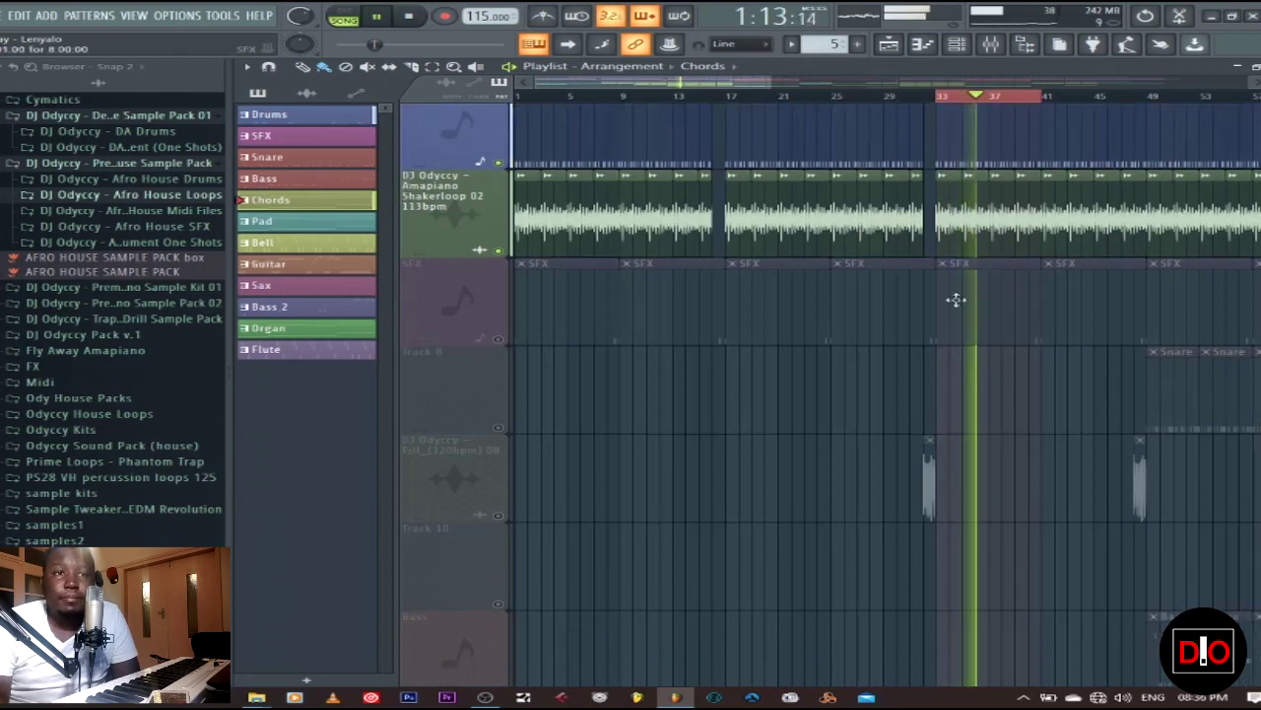
scroll(939, 363, "down", 3)
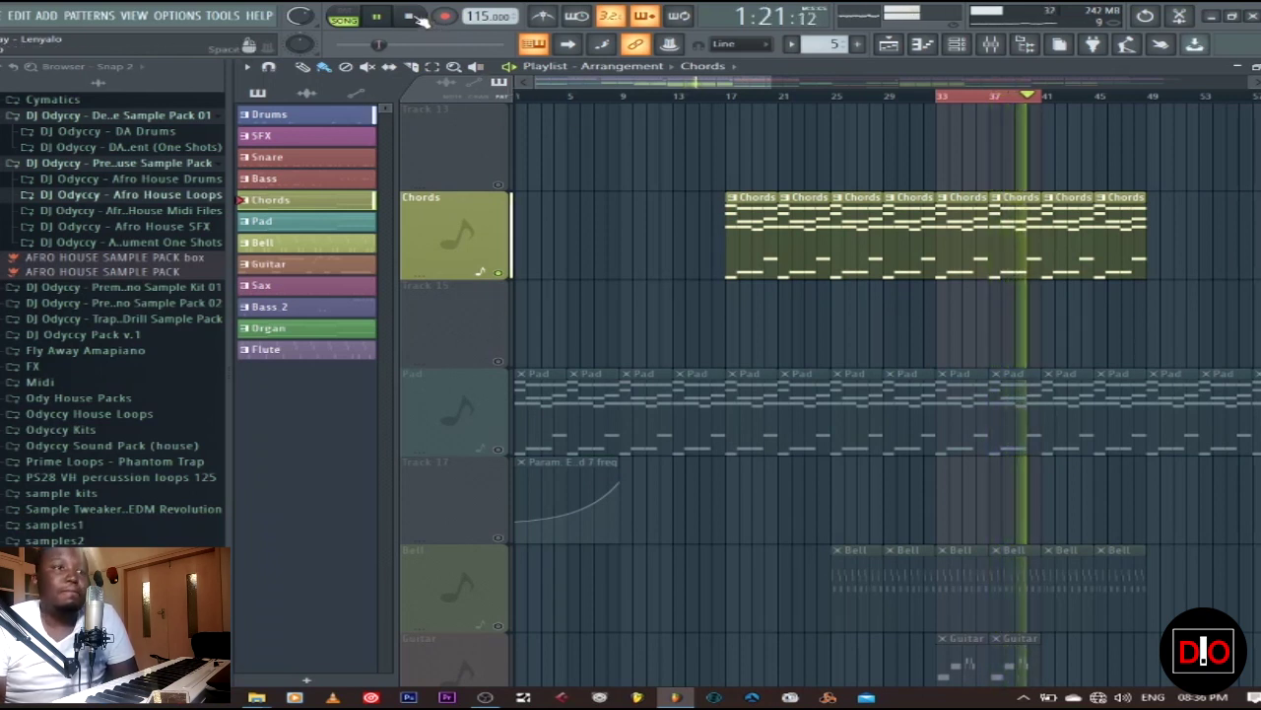
left_click(414, 17)
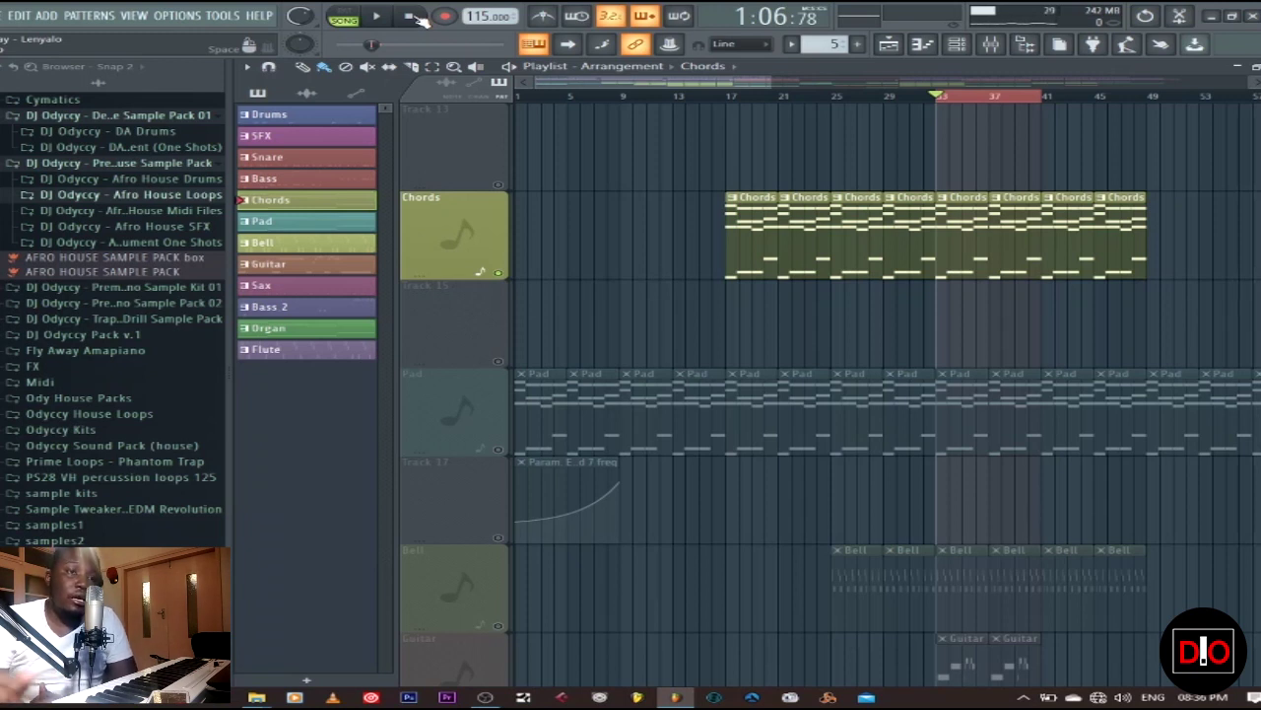
Unmute the Pad track and play it together with the other active tracks from bar 33.
left_click(498, 449)
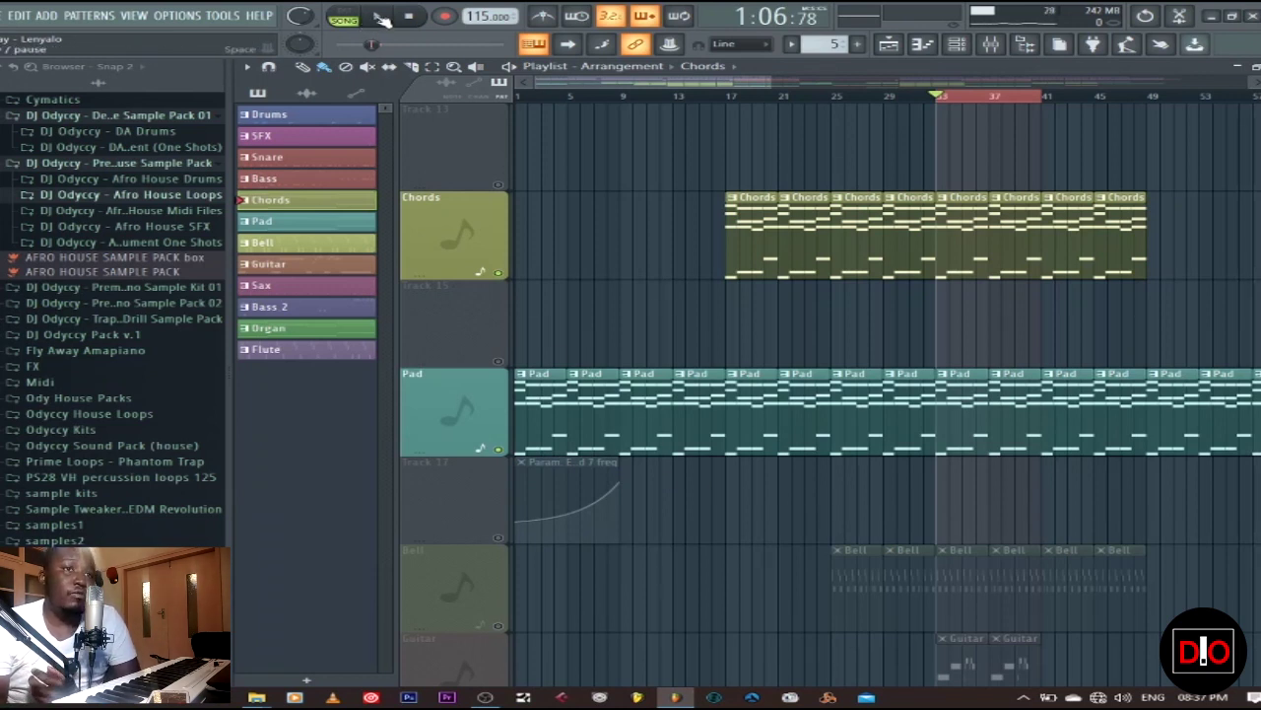
left_click(382, 20)
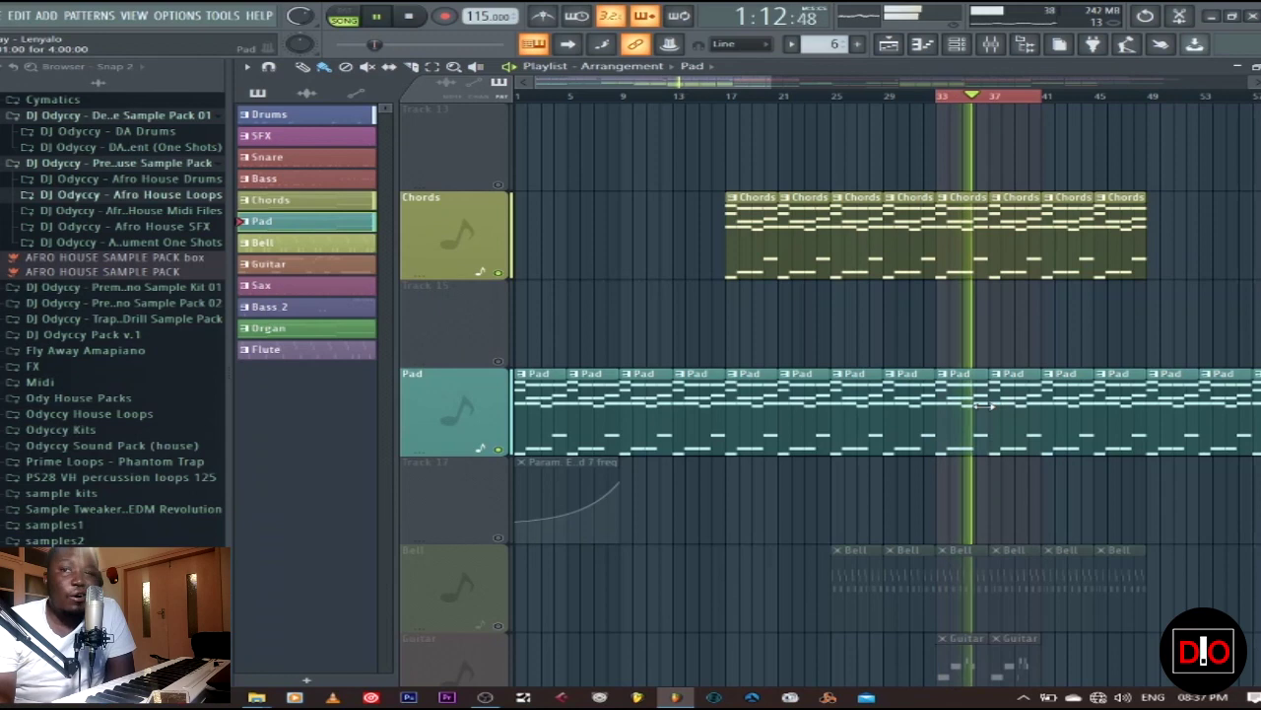
key("F6")
key("F9")
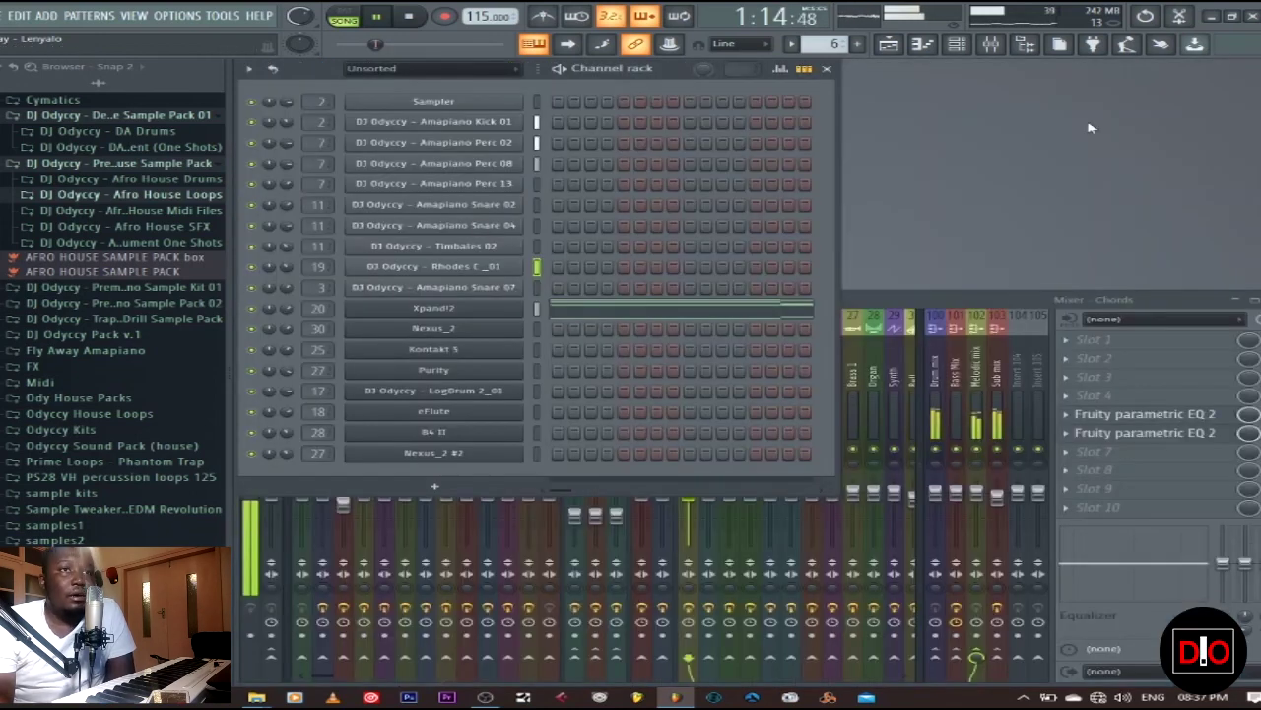
key("space")
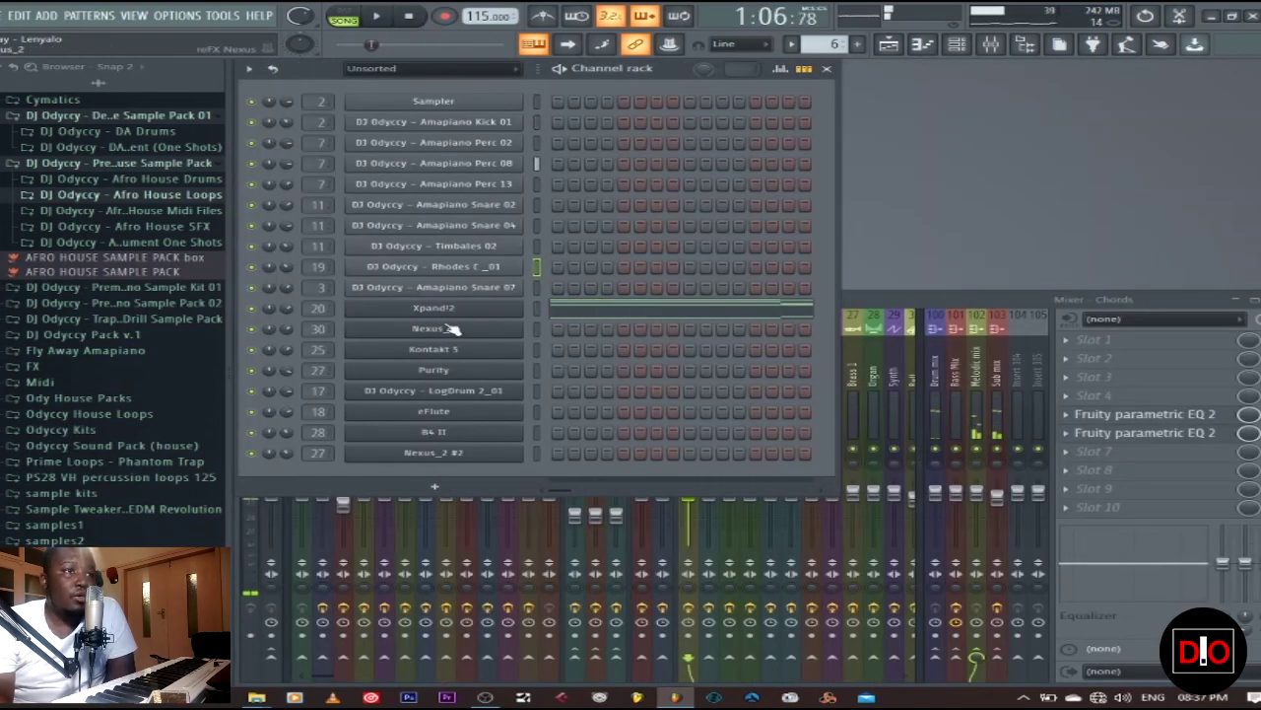
Open the Xpand!2 instrument to view its pad preset and audition the Pad pattern on its own in pattern mode.
left_click(426, 312)
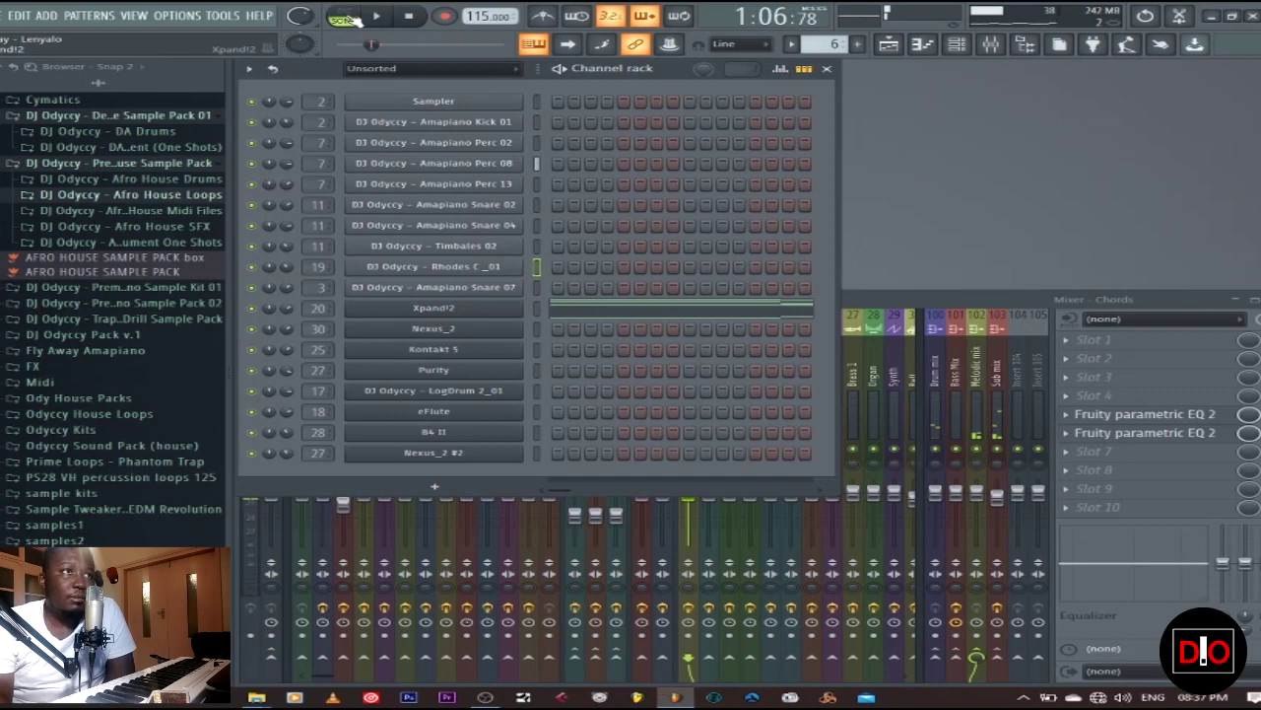
key("space")
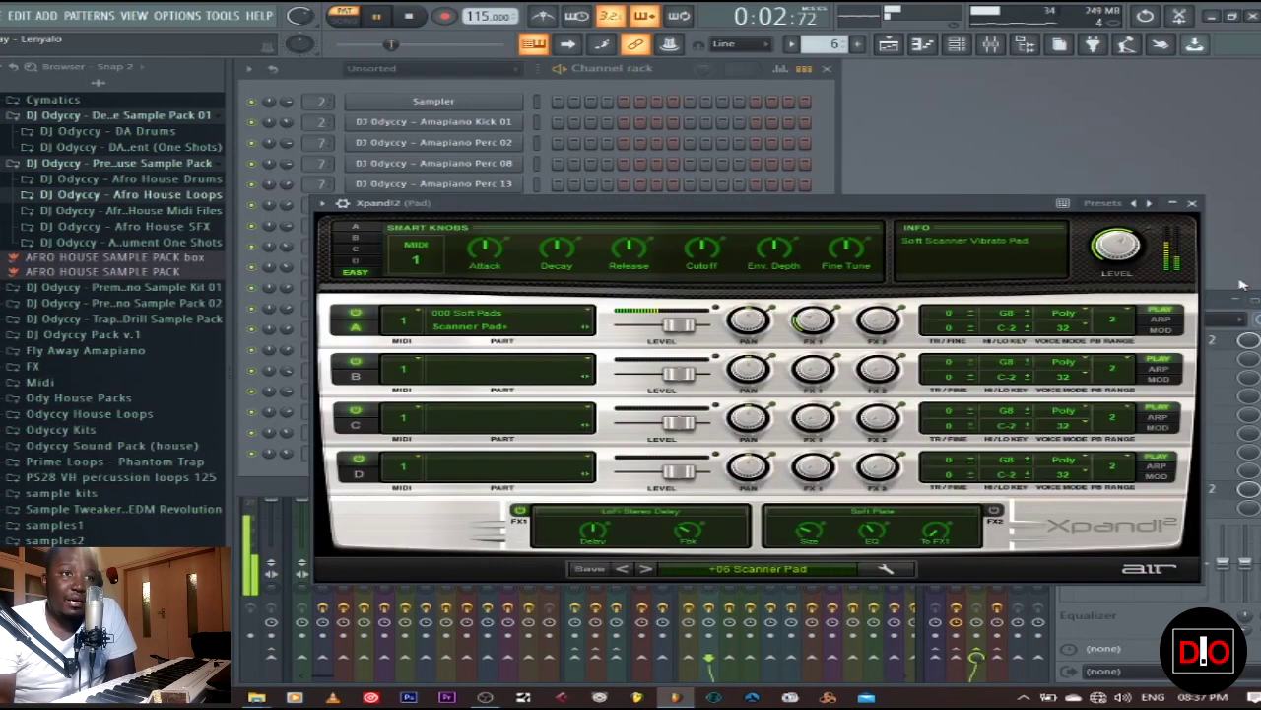
left_click(1193, 203)
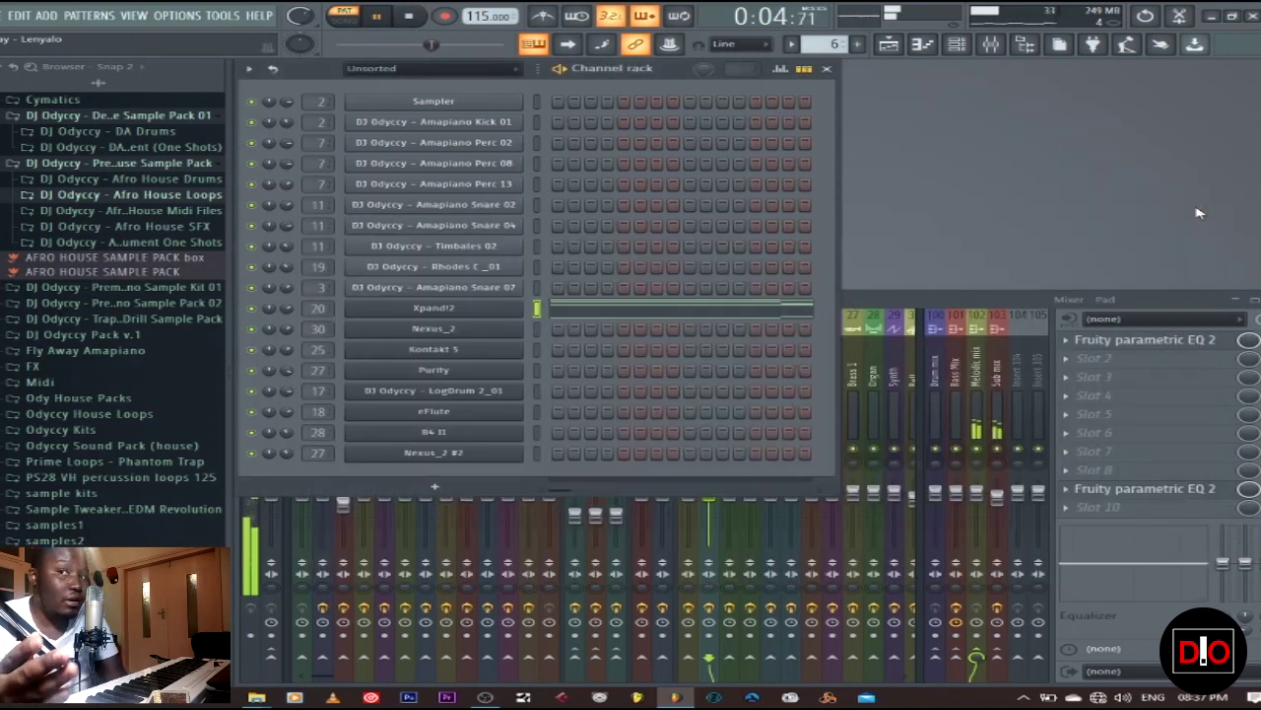
left_click(412, 15)
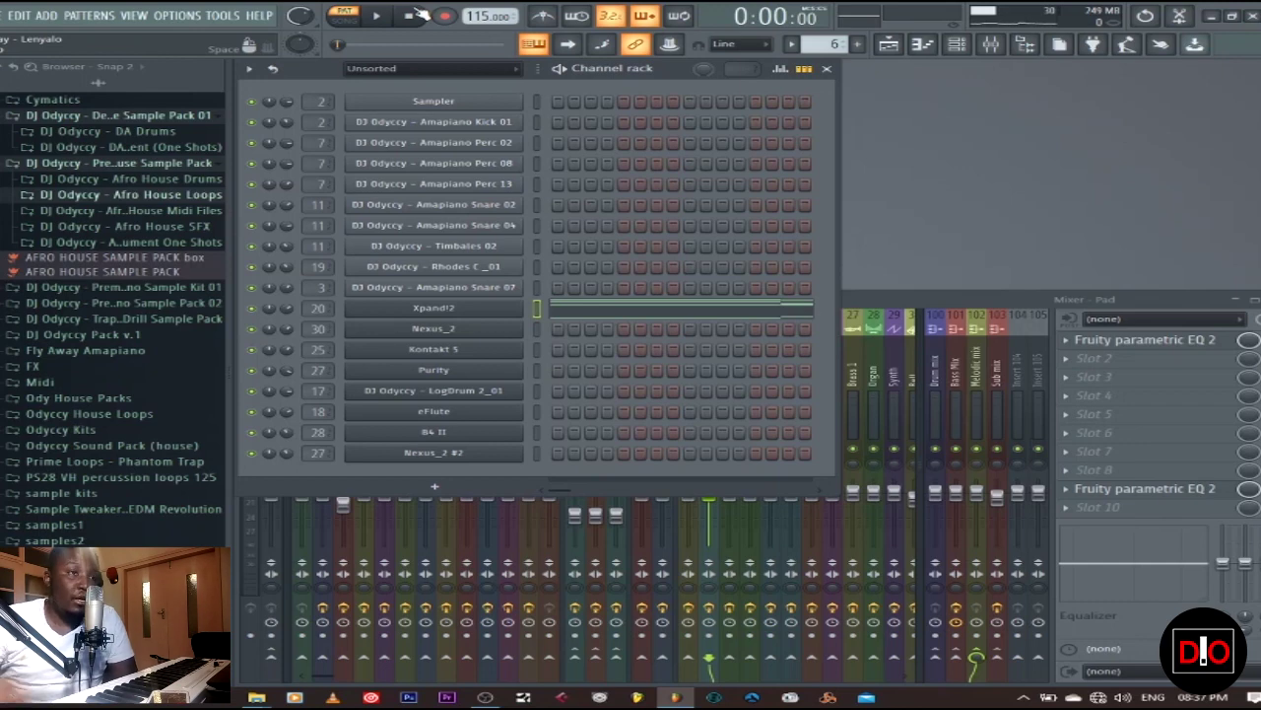
Replay the Pad pattern by itself and return to the playlist.
left_click(380, 16)
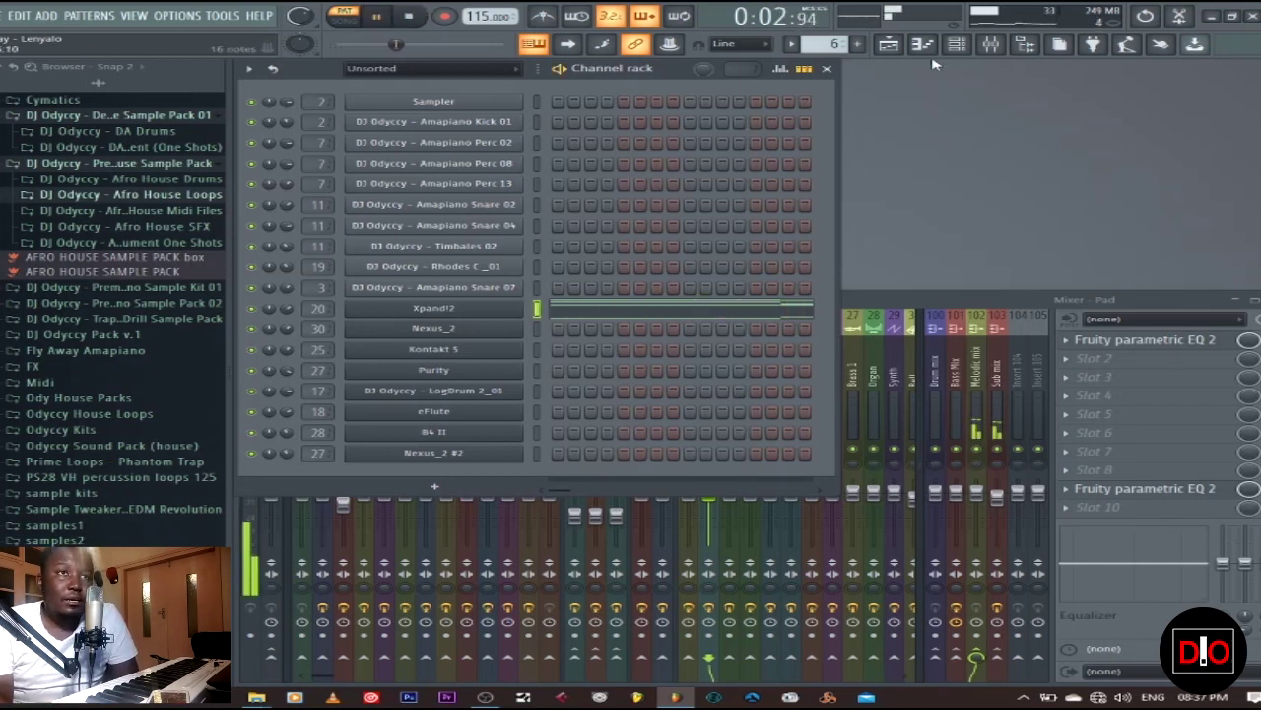
left_click(890, 46)
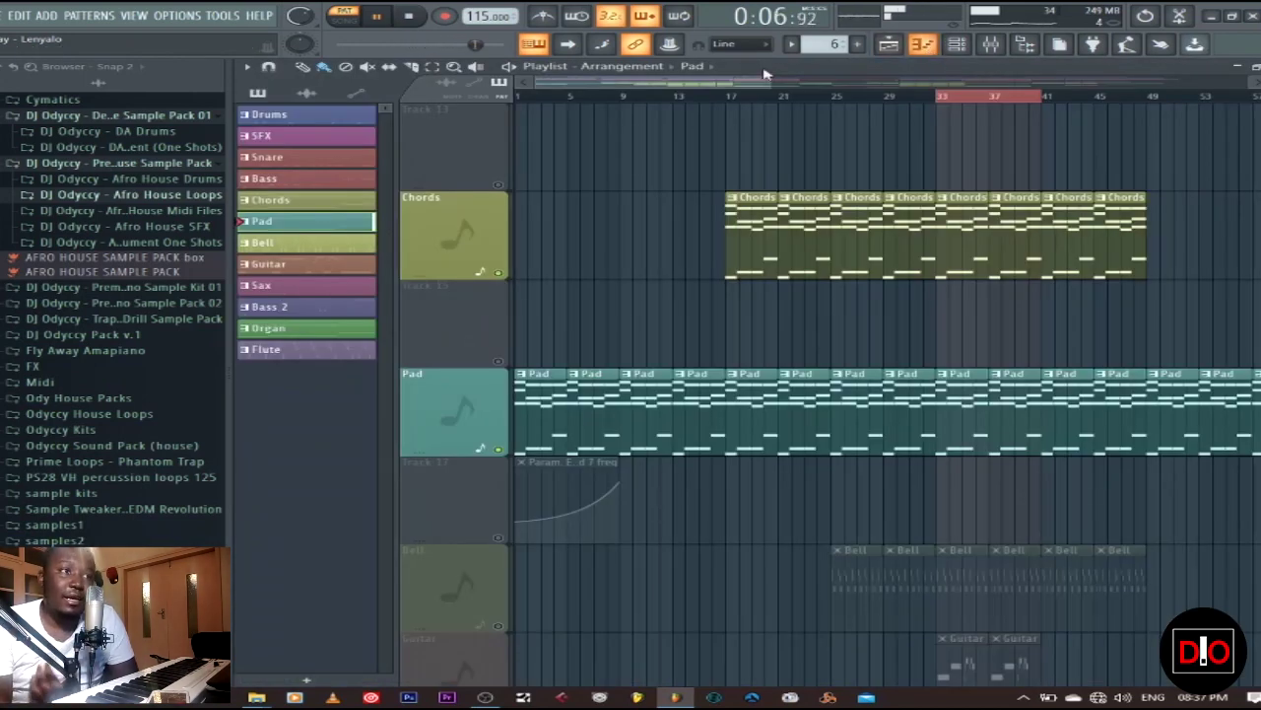
left_click(408, 16)
Mute the acappella track and play the pad, chords, drums and shaker loop in song mode from bar 33.
left_click(343, 20)
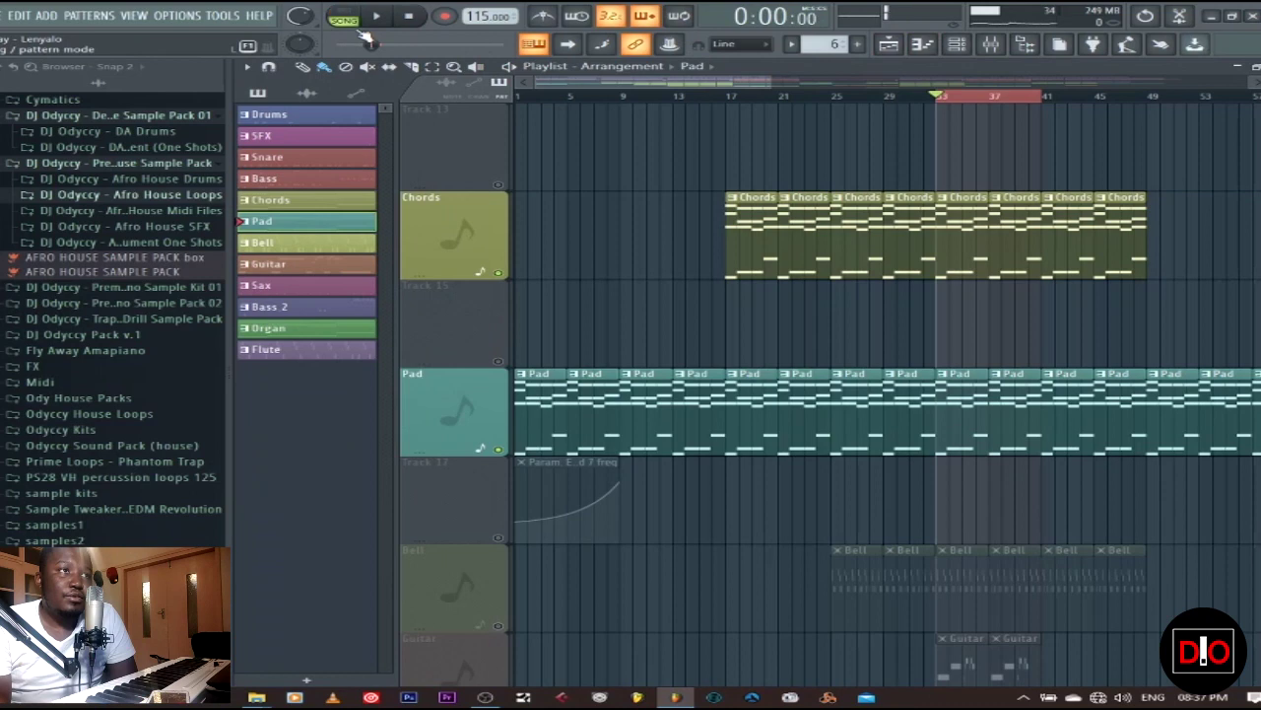
left_click(382, 19)
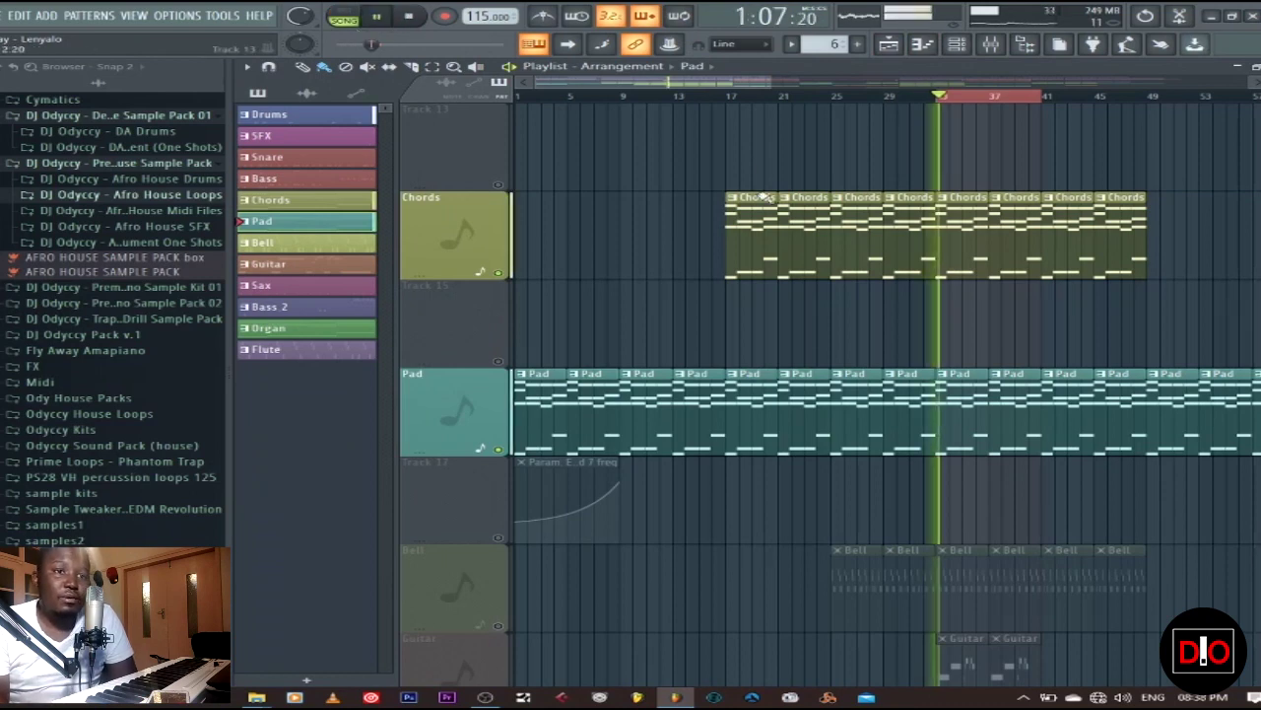
scroll(763, 263, "up", 10)
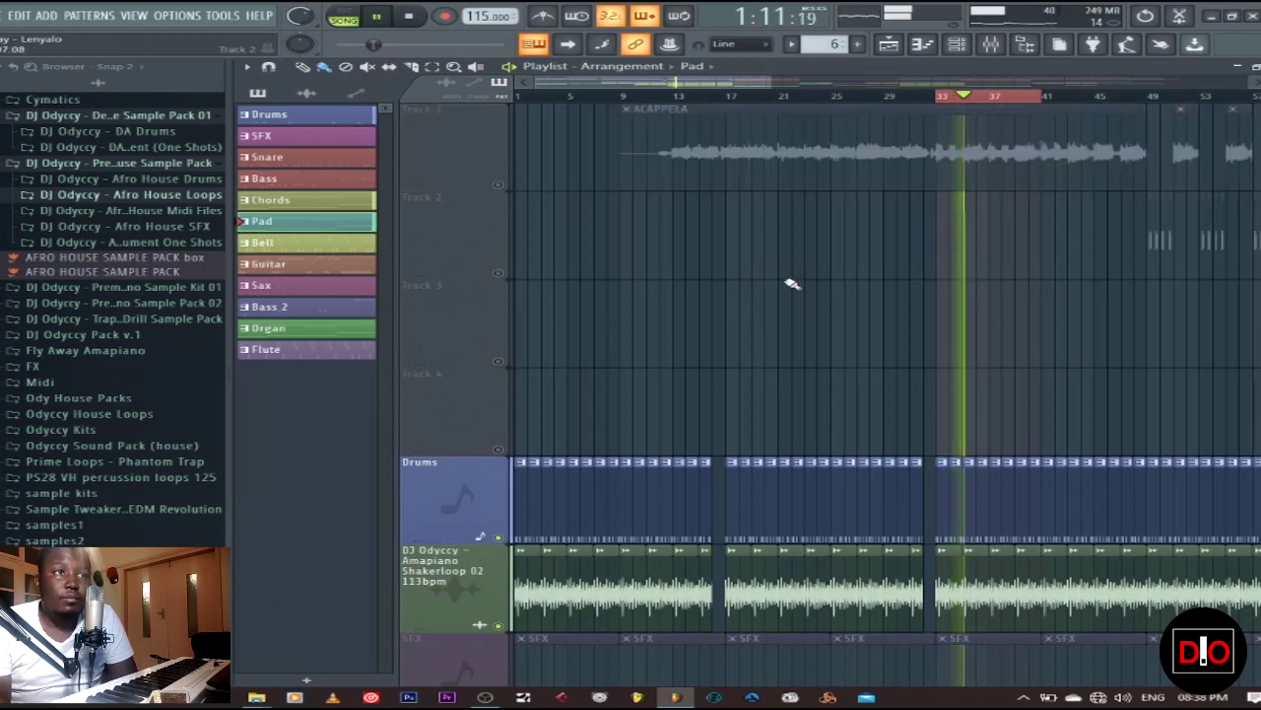
scroll(788, 291, "down", 5)
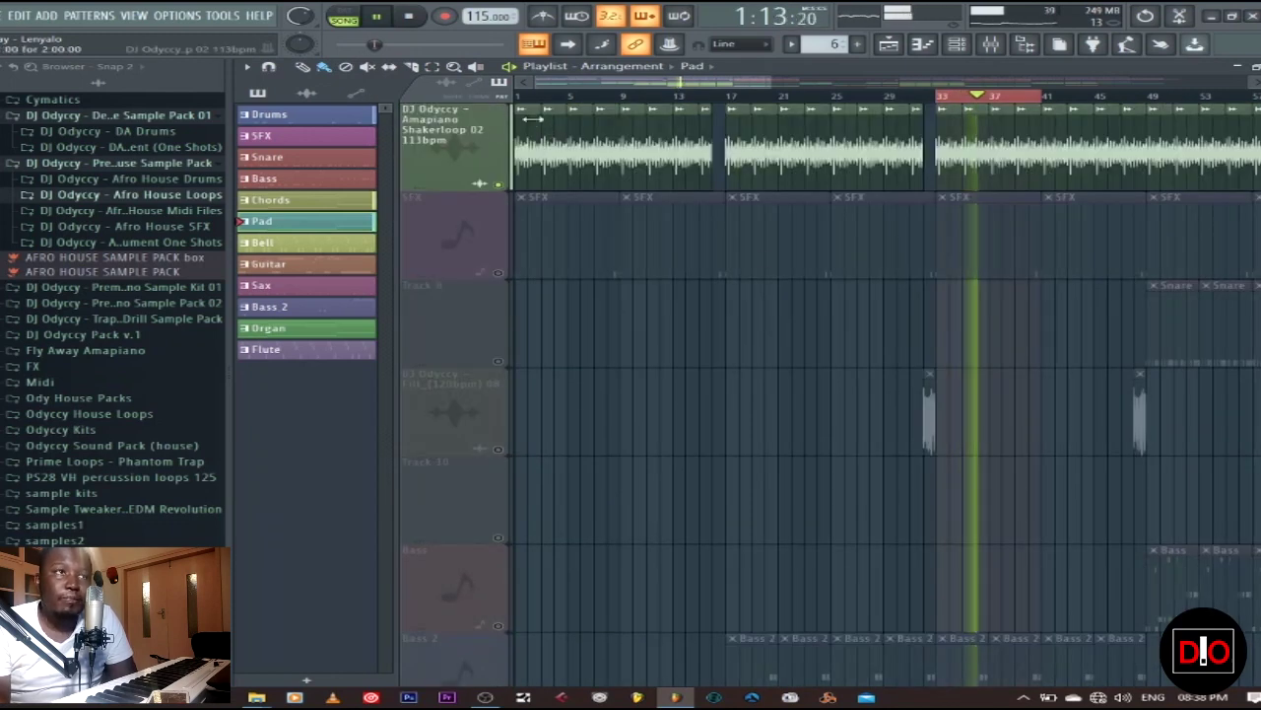
key("space")
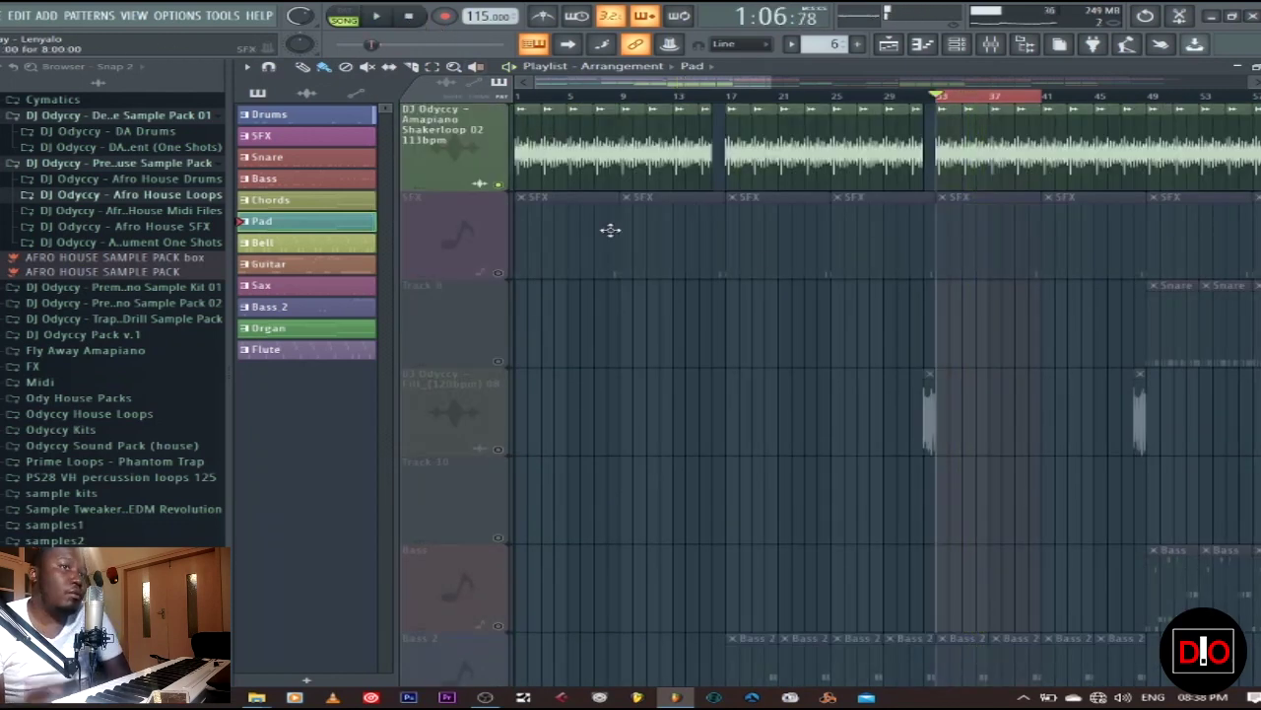
Unmute the SFX track, make SFX the active pattern and show its channels alongside the mixer.
left_click(498, 273)
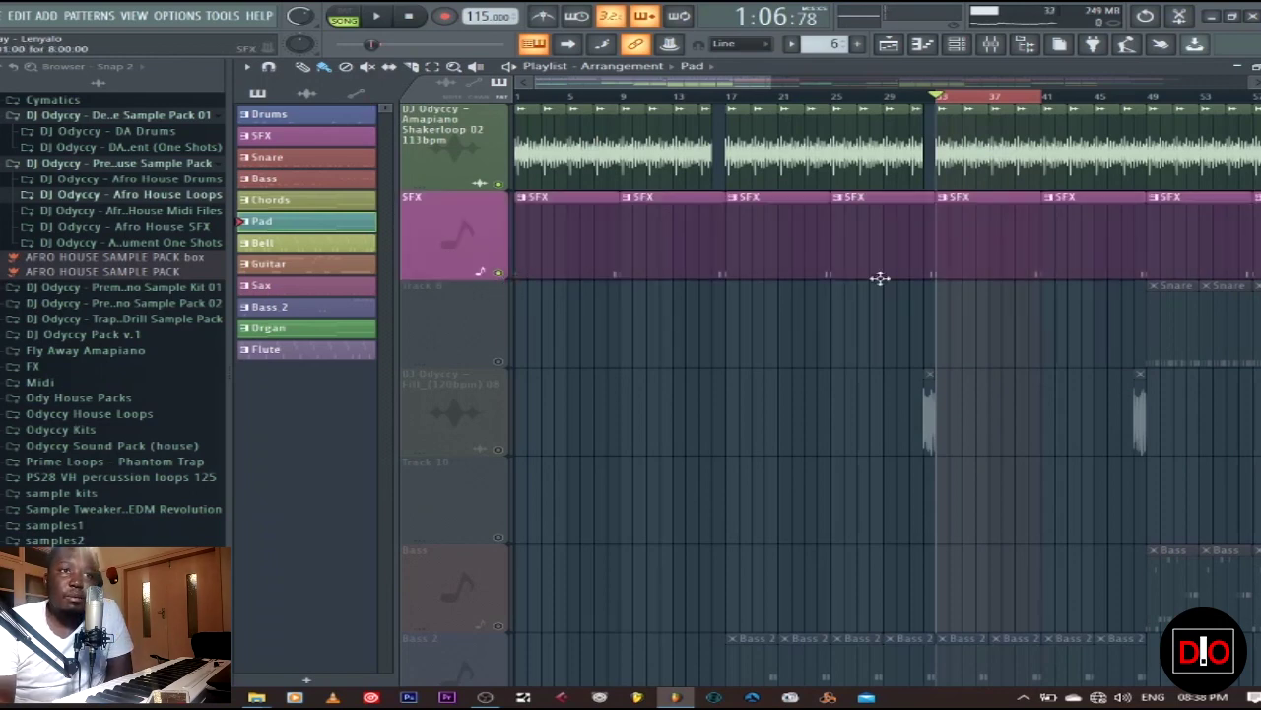
left_click(772, 272)
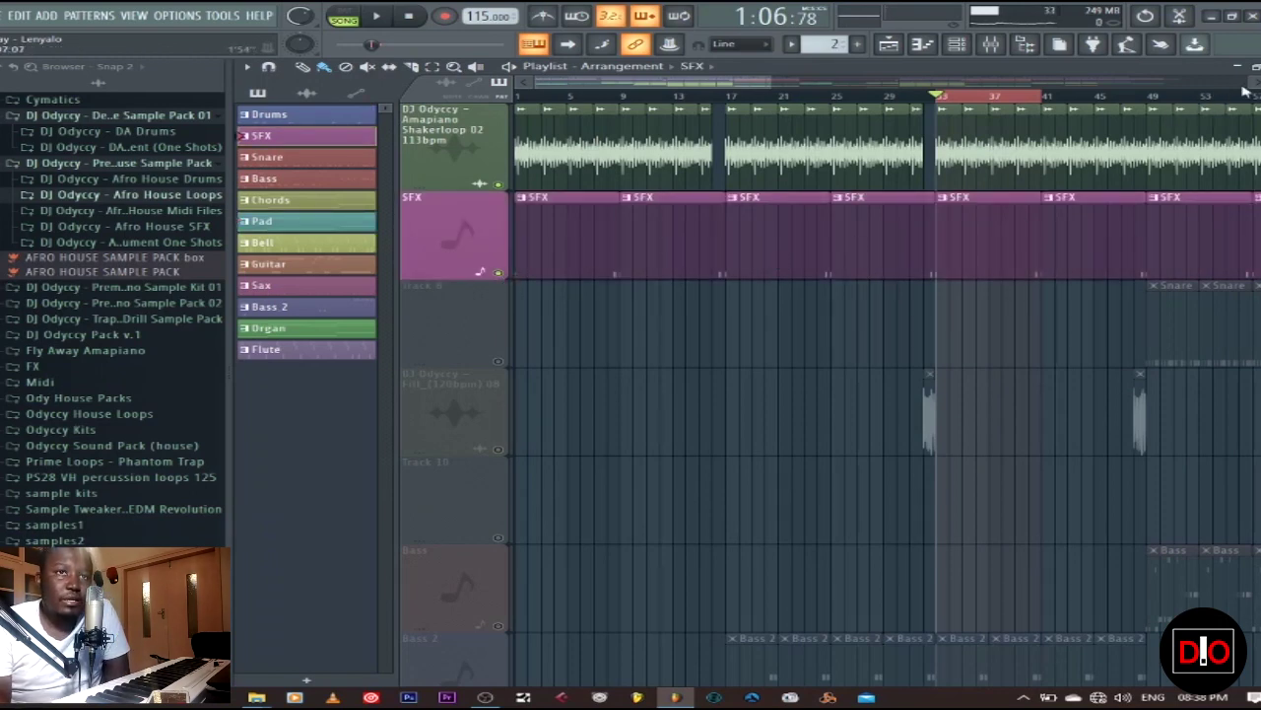
key("F6")
key("F9")
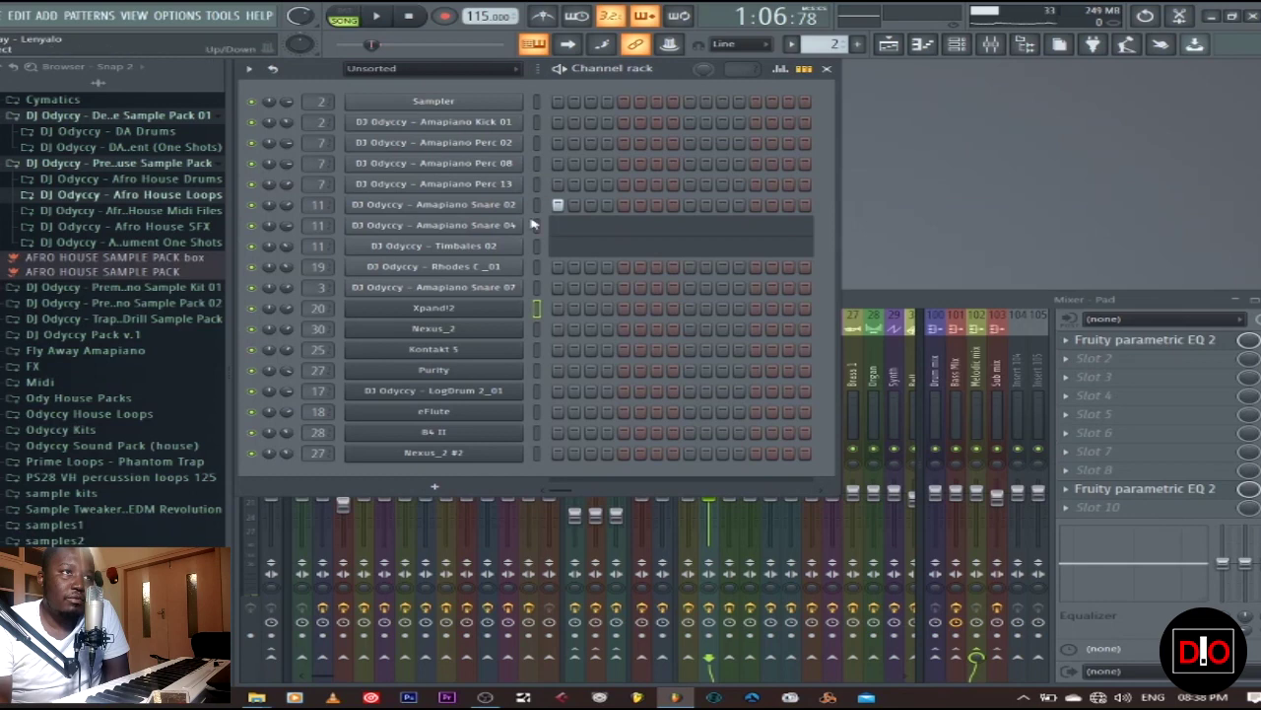
Select the SFX mixer track, open its Fruity Reeverb 2 to examine the reverb settings, and close it.
left_click(944, 307)
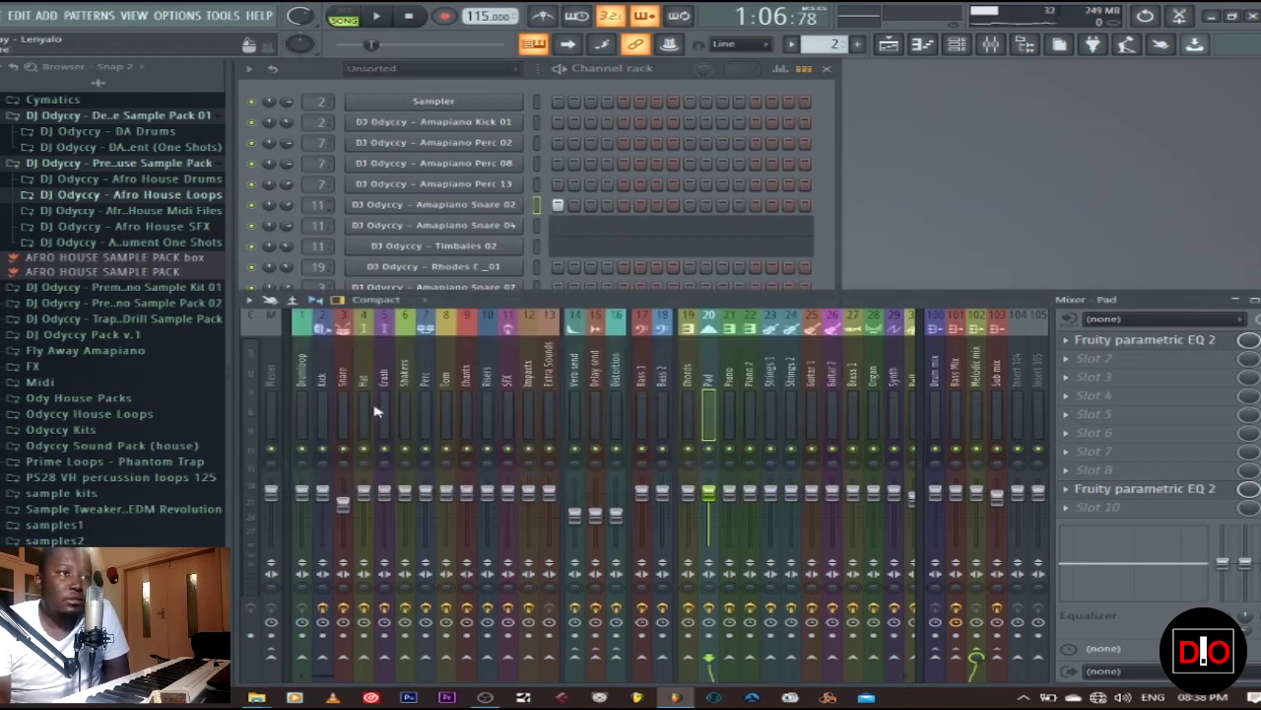
left_click(505, 385)
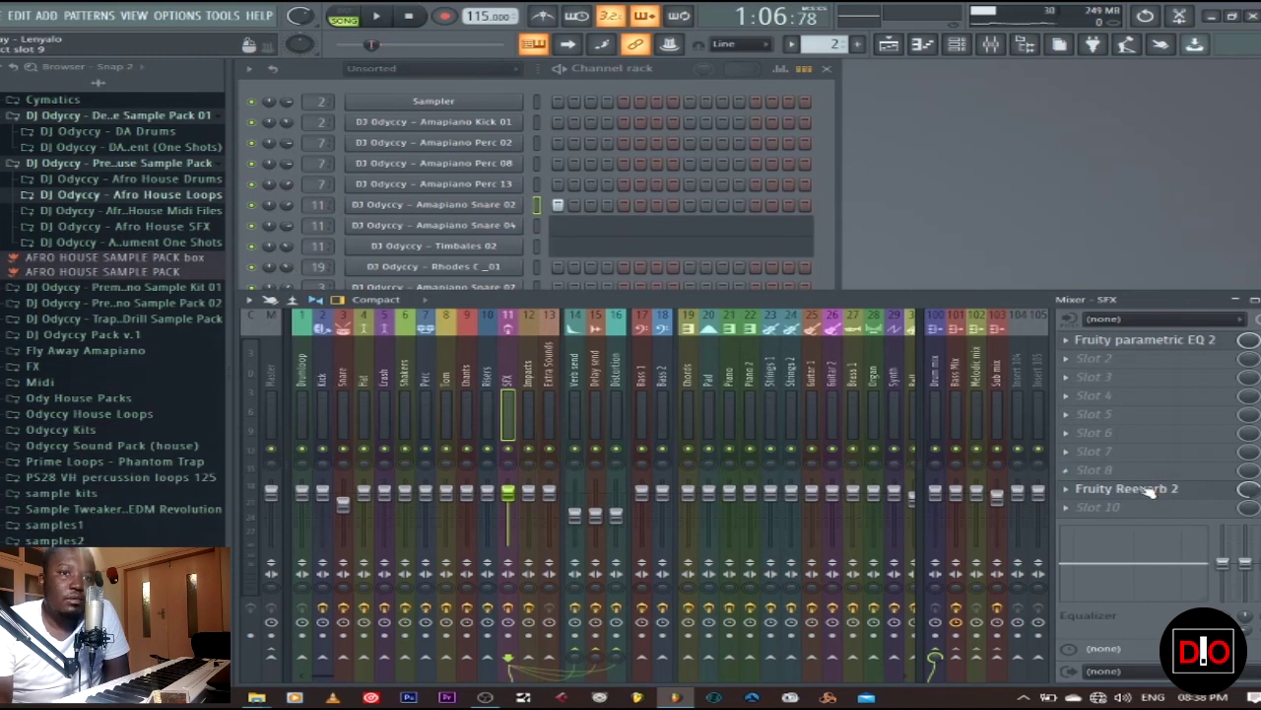
left_click(1143, 487)
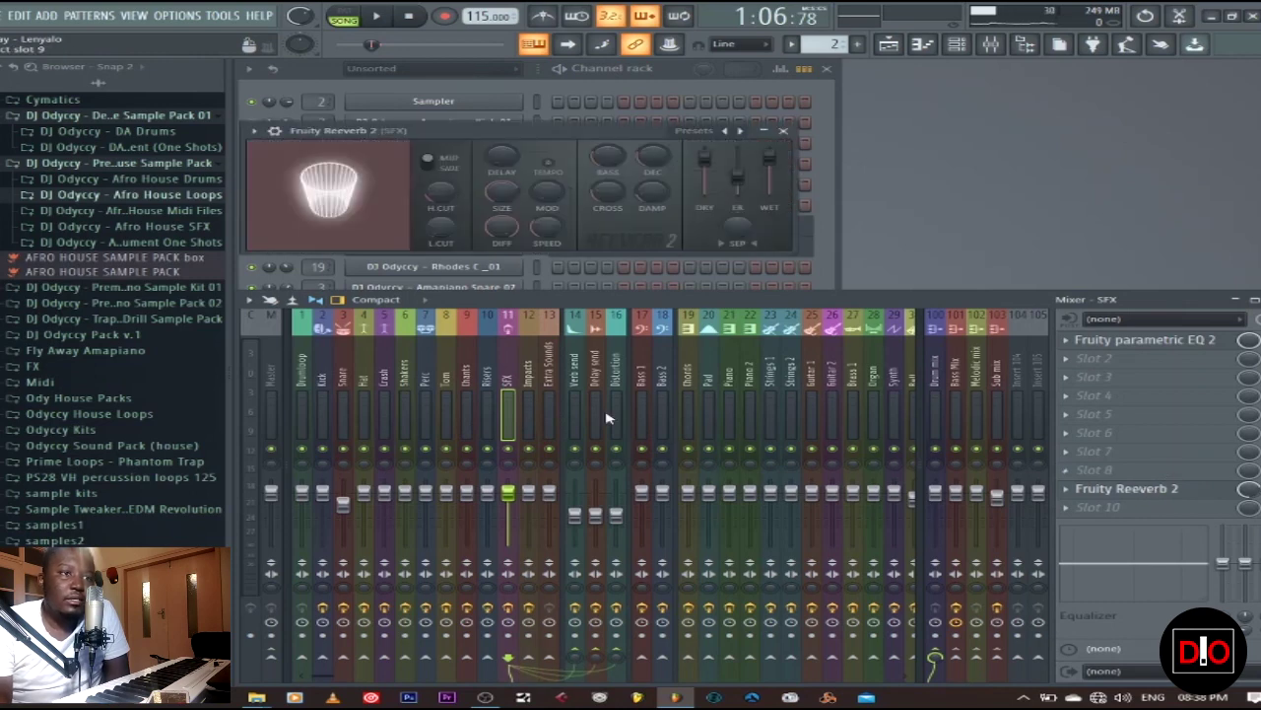
left_click(787, 132)
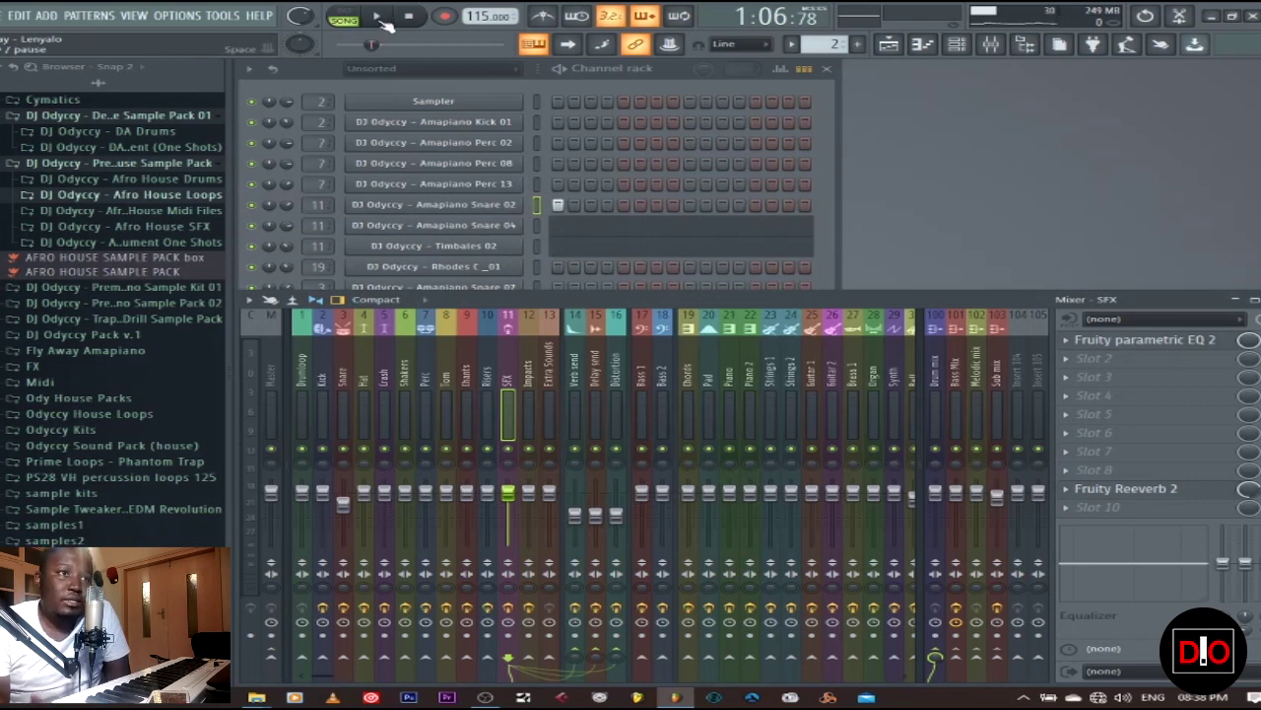
Check the Amapiano Snare 04 notes in the piano roll and play the SFX pattern alone in pattern mode.
left_click(578, 233)
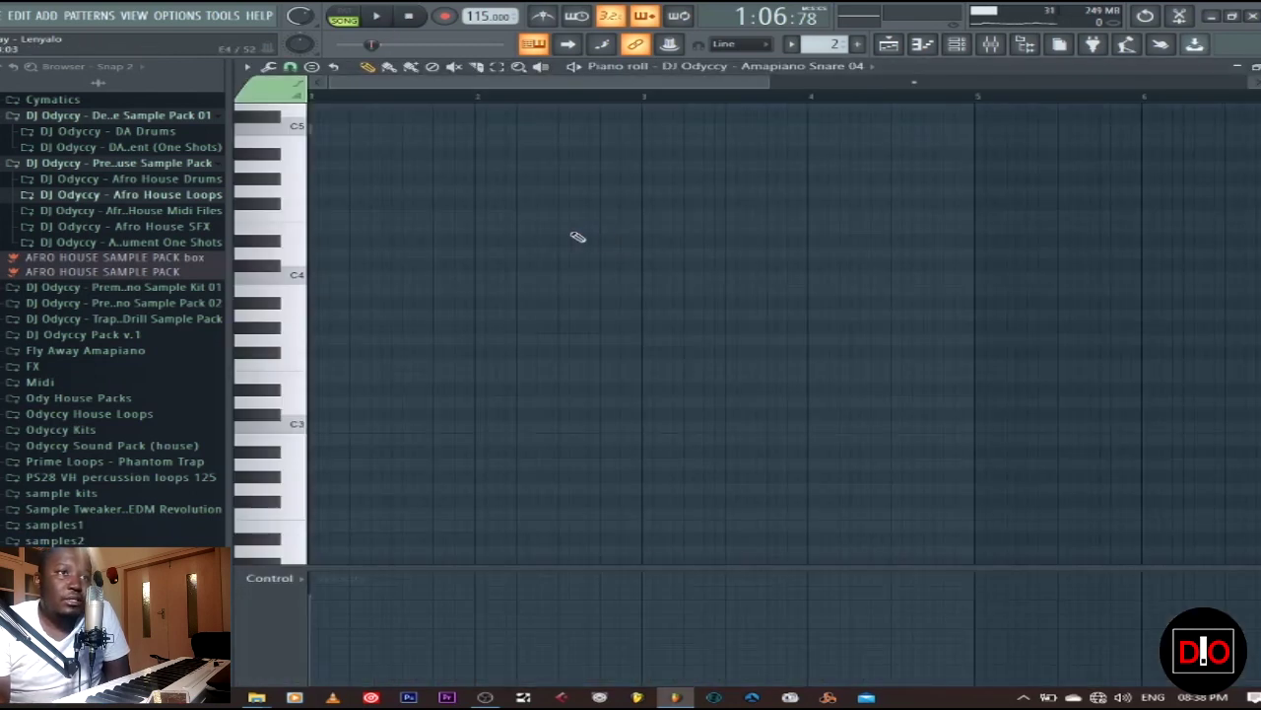
key("Escape")
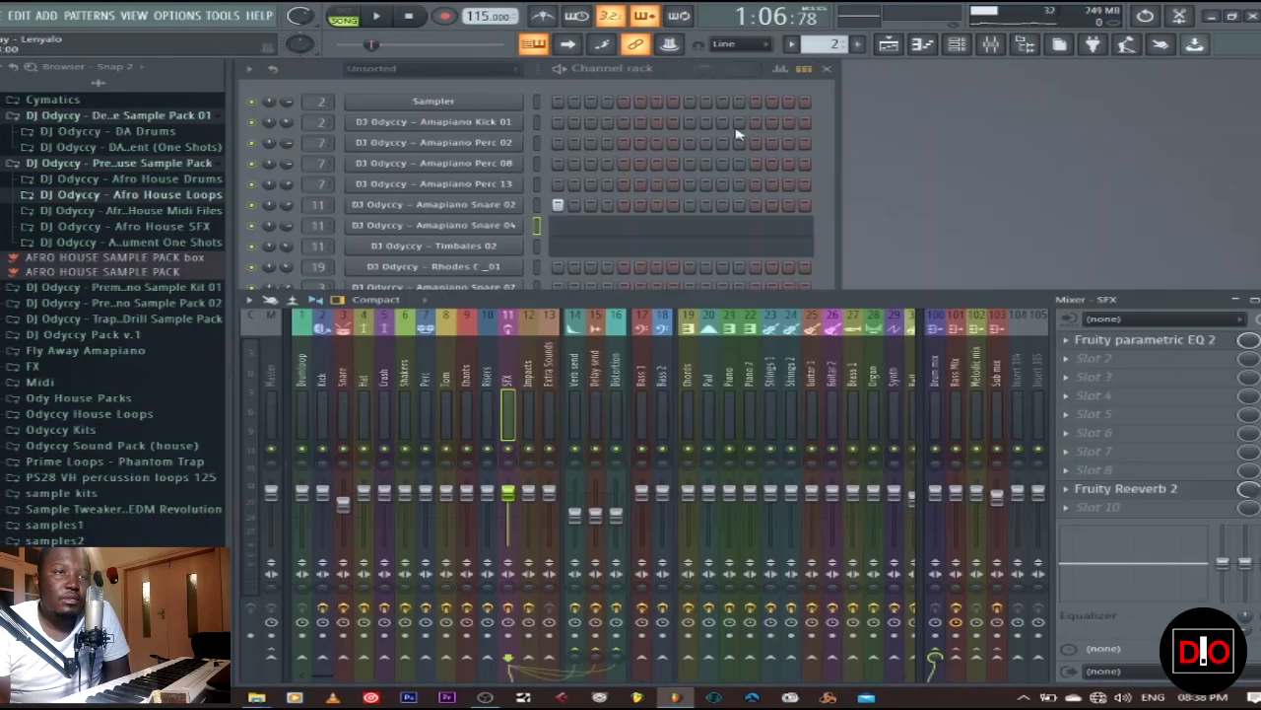
left_click(384, 17)
left_click(408, 17)
left_click(343, 17)
key("space")
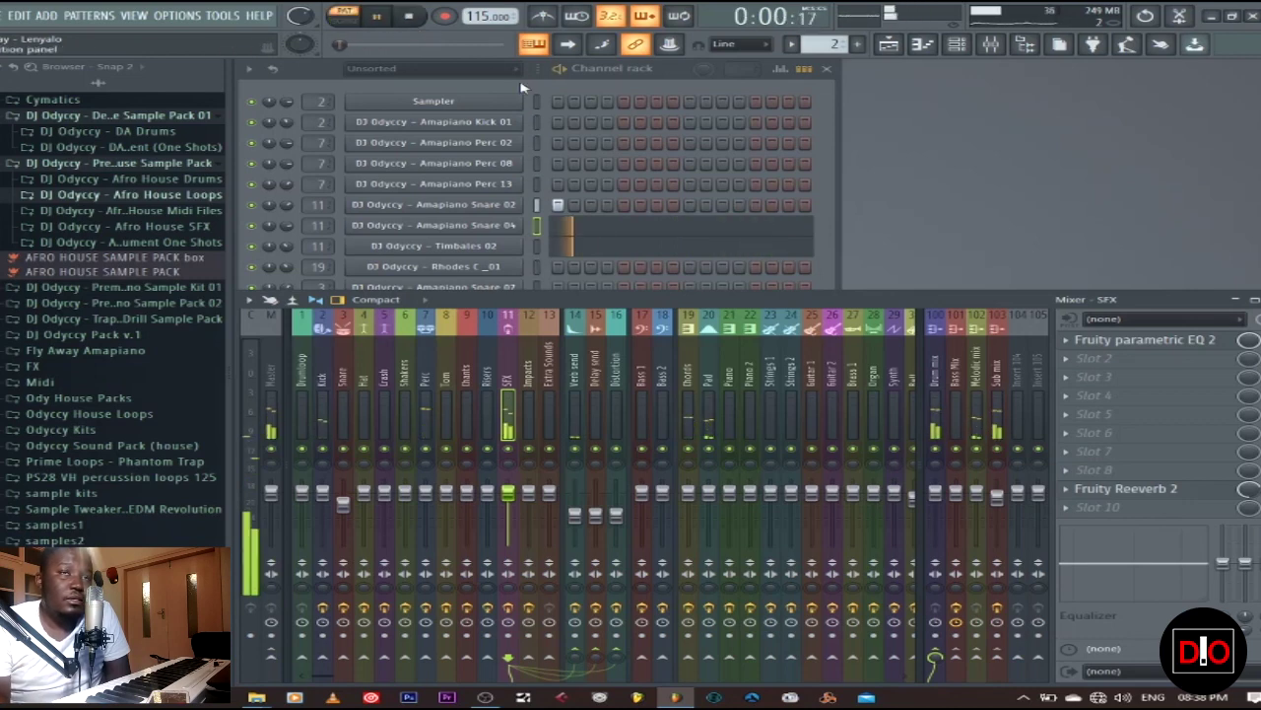
Audition the single Amapiano Snare 04 note in the piano roll by playing from bar 8, and stop playback.
left_click(682, 230)
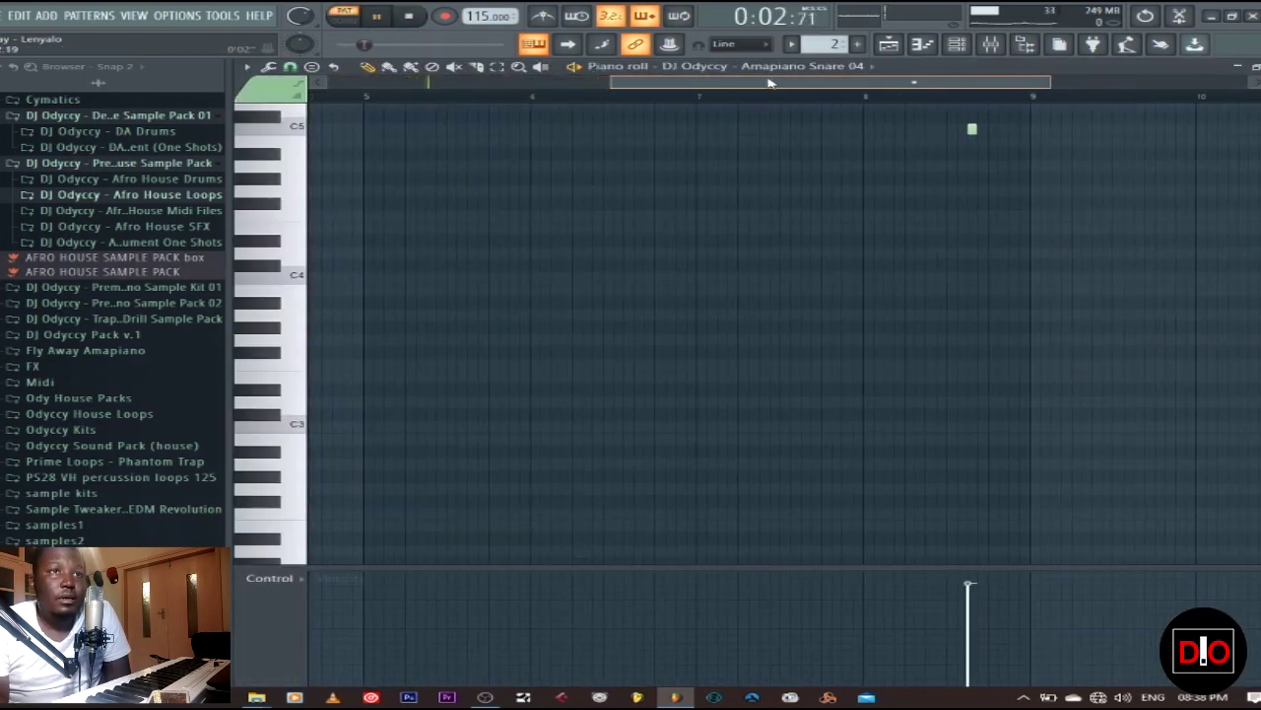
left_click(873, 96)
scroll(995, 264, "up", 3)
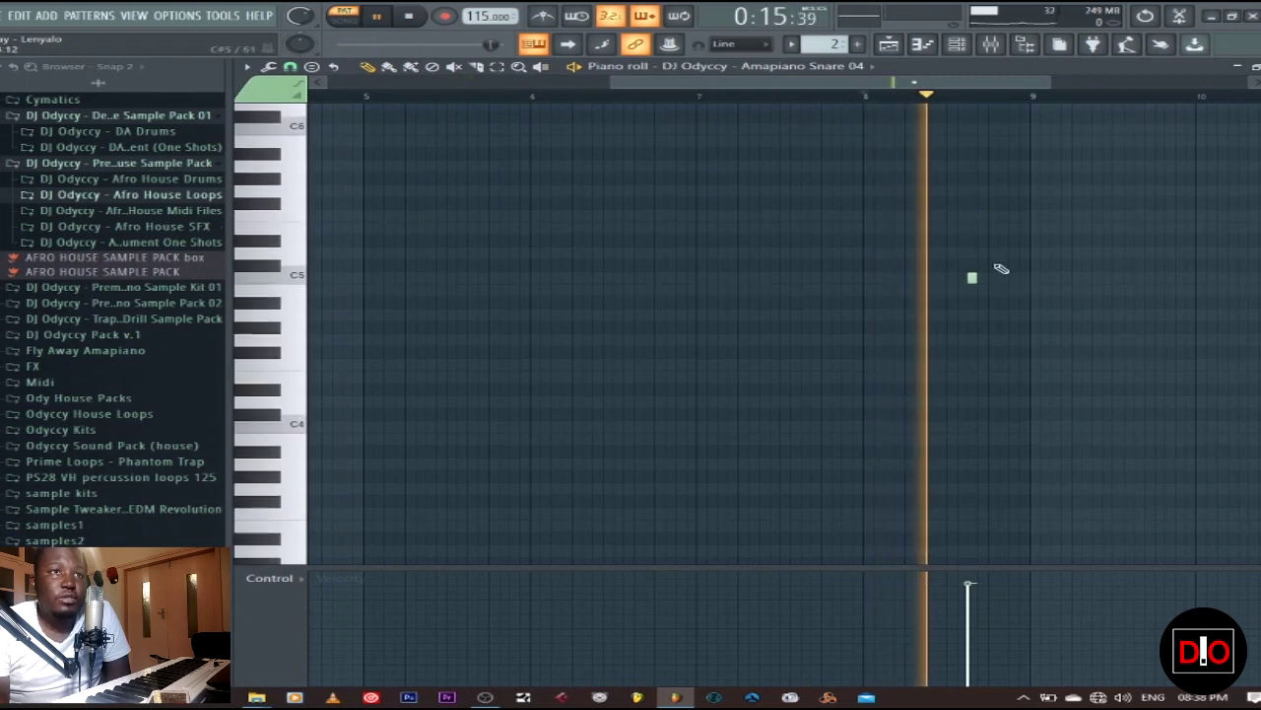
left_click(408, 17)
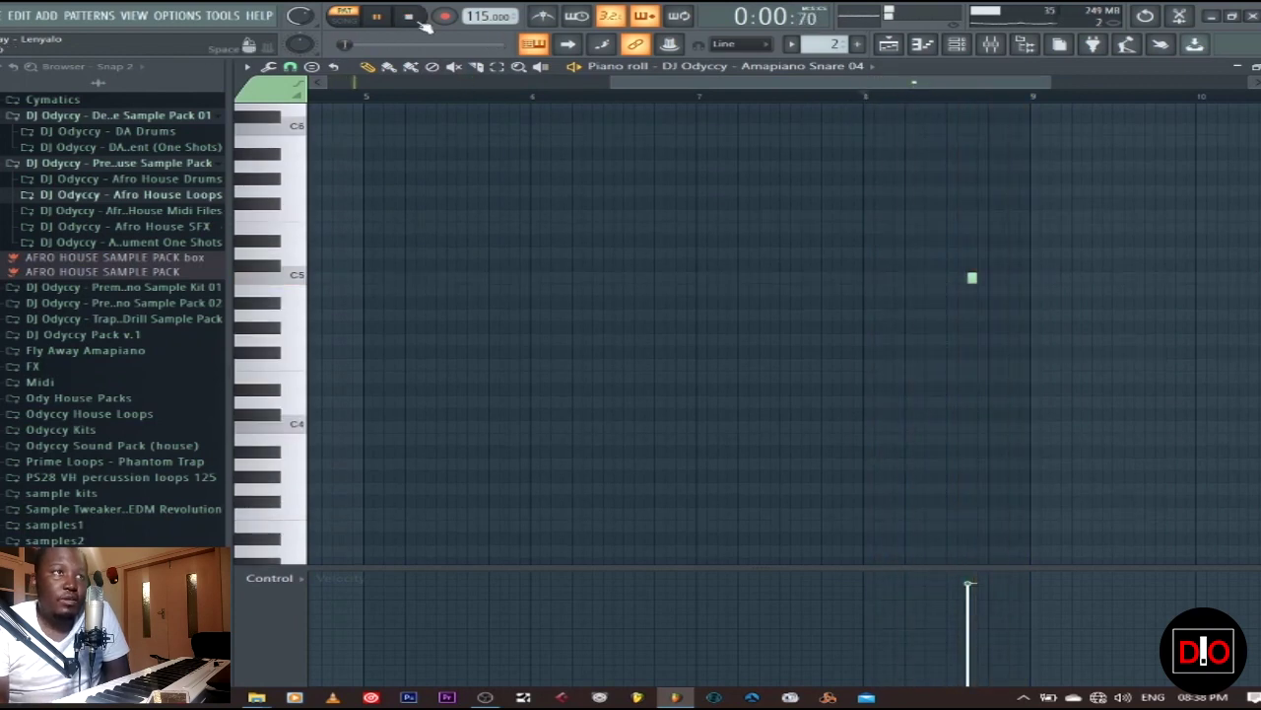
key("F7")
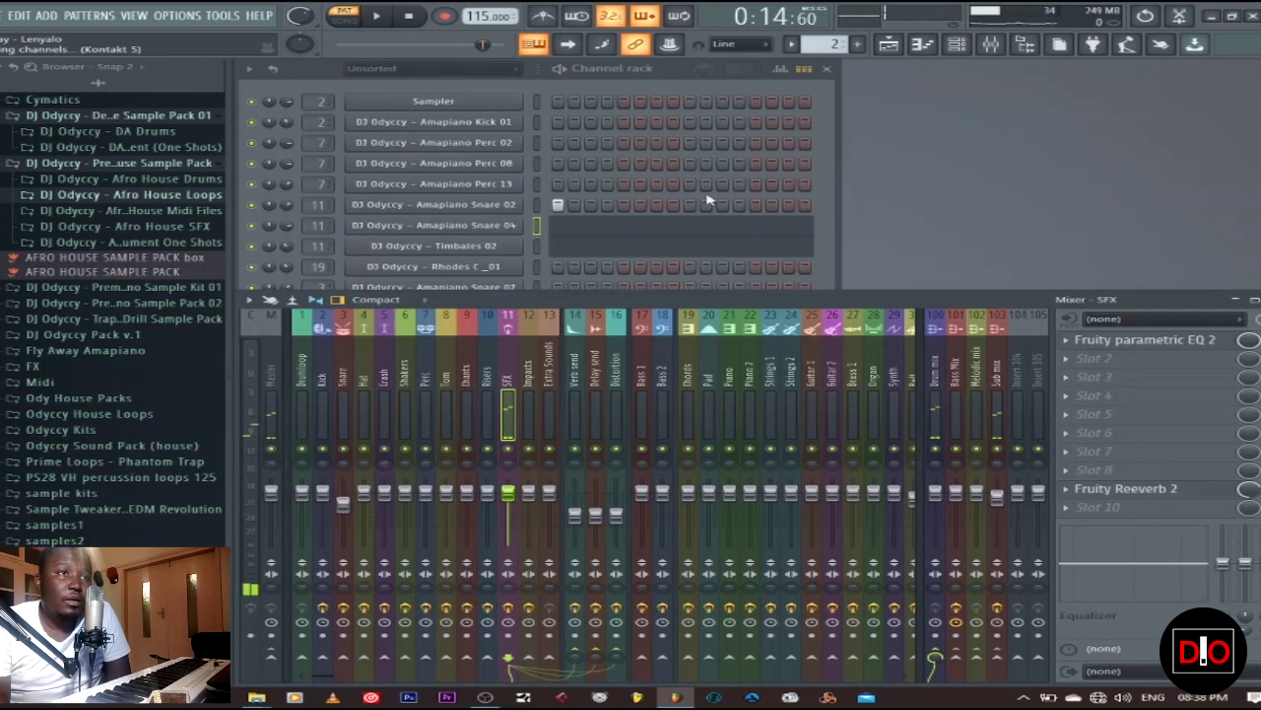
Select the Timbales 02 channel and open its settings to examine the echo delay options, and close them.
left_click(537, 246)
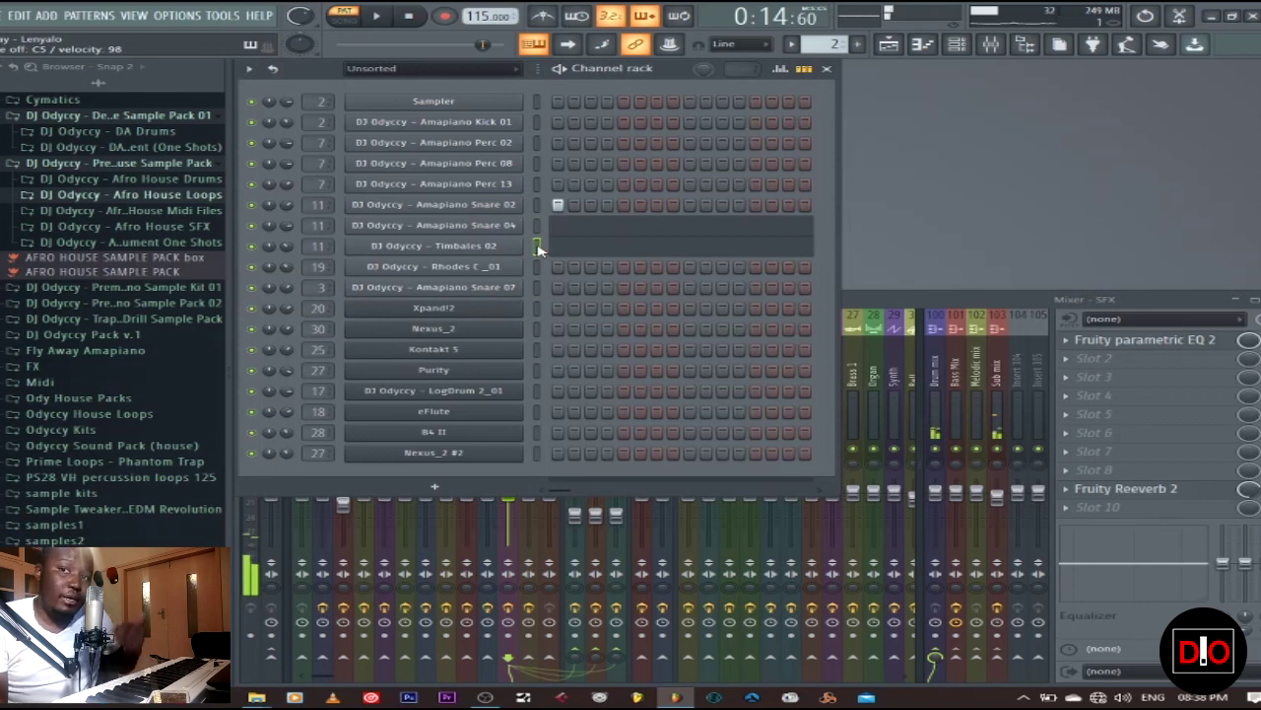
left_click(450, 245)
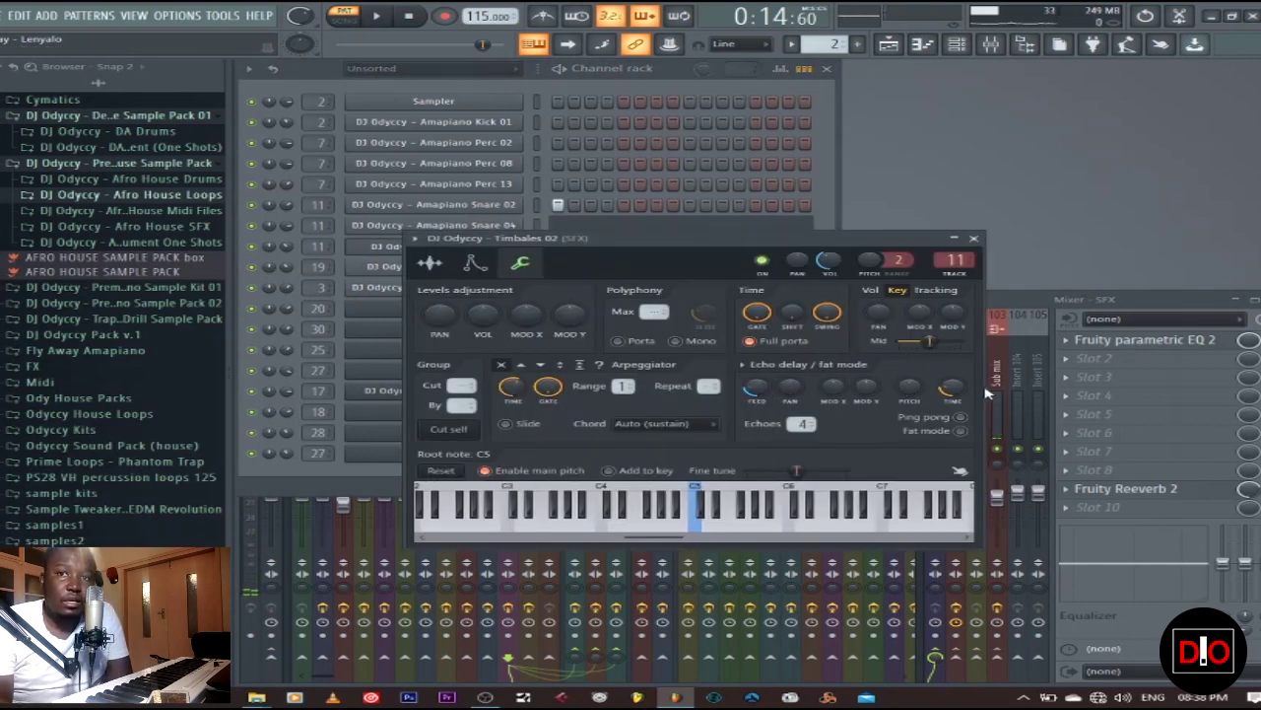
left_click(973, 237)
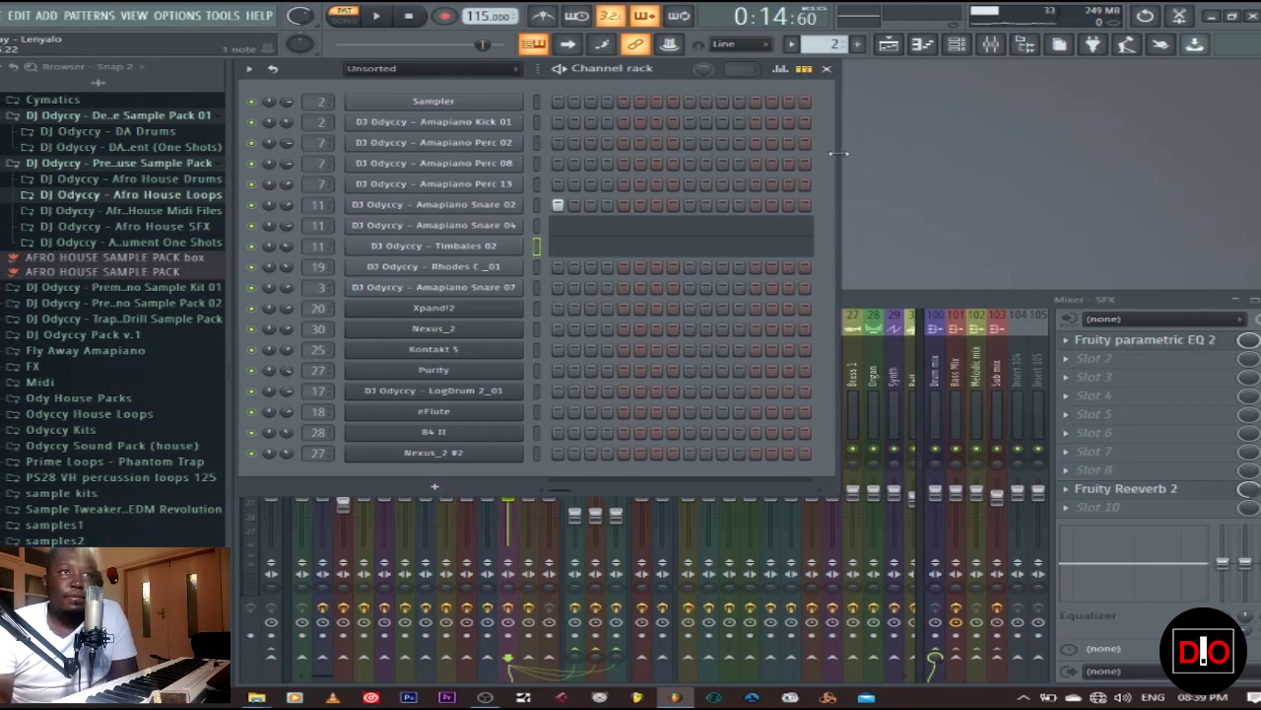
Return to the playlist and play the SFX with the other active tracks in song mode from bar 33.
left_click(889, 45)
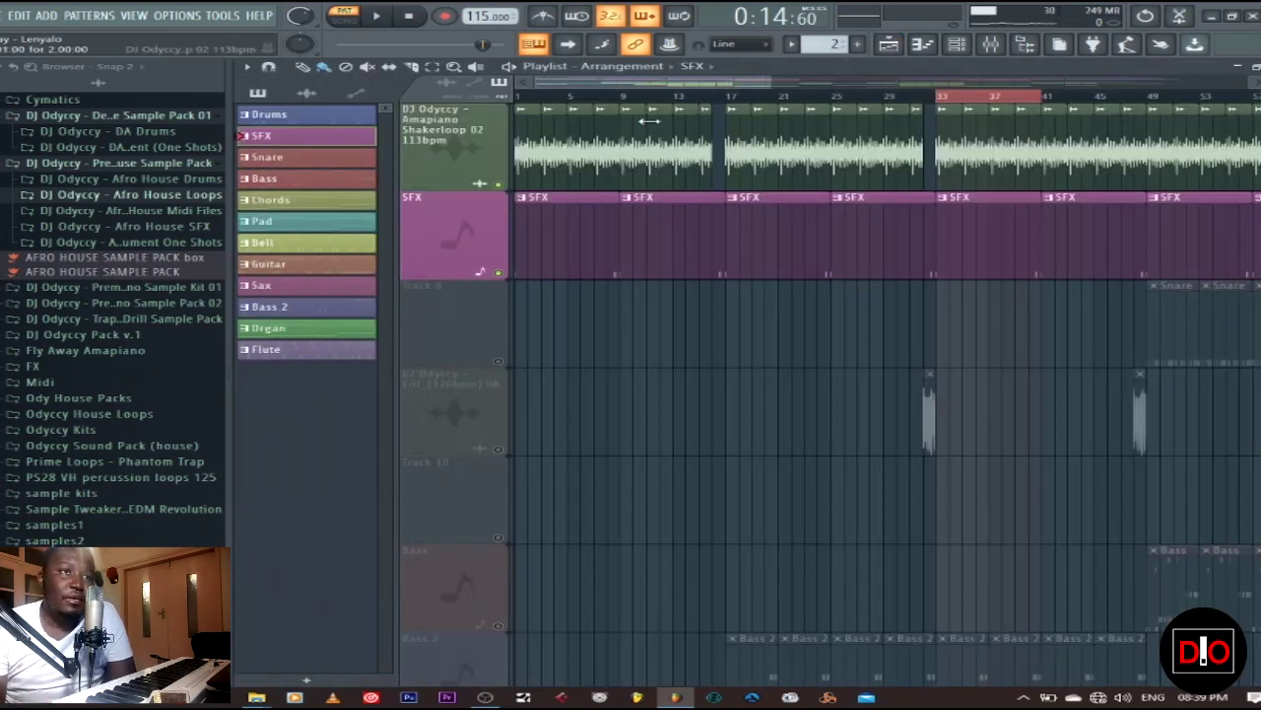
left_click(353, 18)
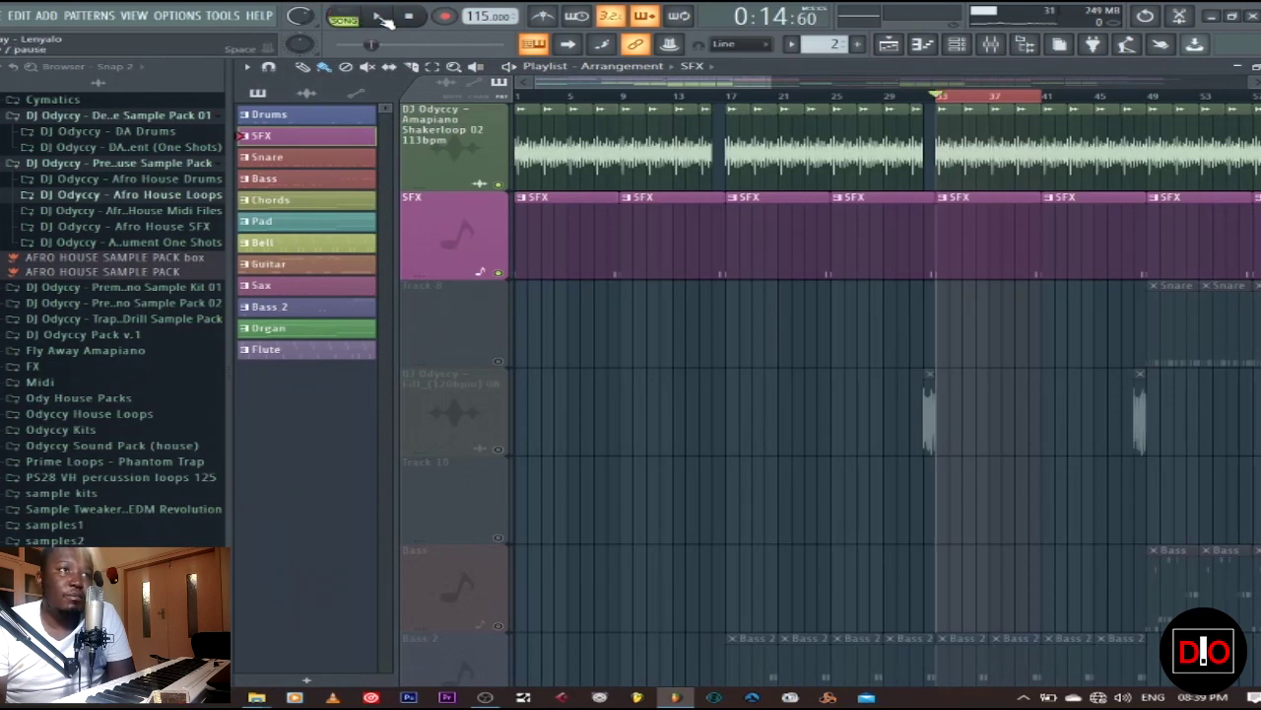
left_click(378, 17)
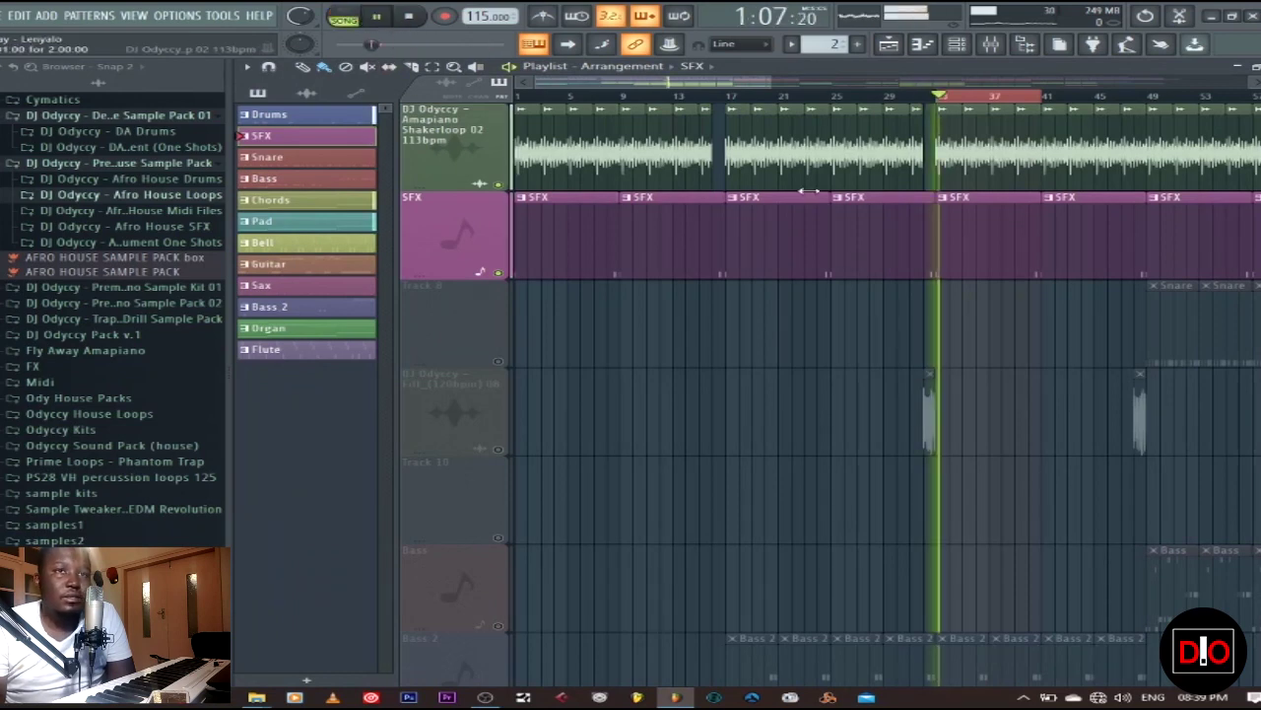
scroll(932, 247, "up", 5)
scroll(931, 247, "down", 10)
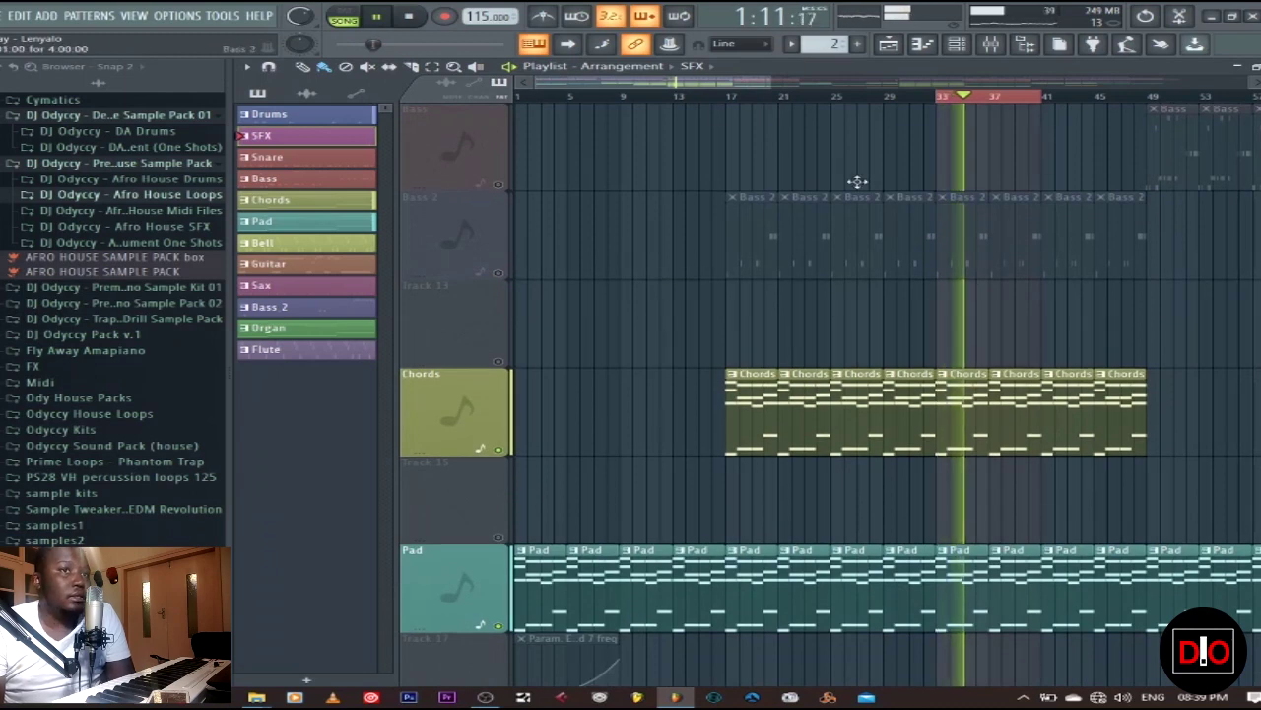
key("space")
Unmute the Bell track and play it together with the other active tracks from bar 33.
scroll(696, 165, "down", 5)
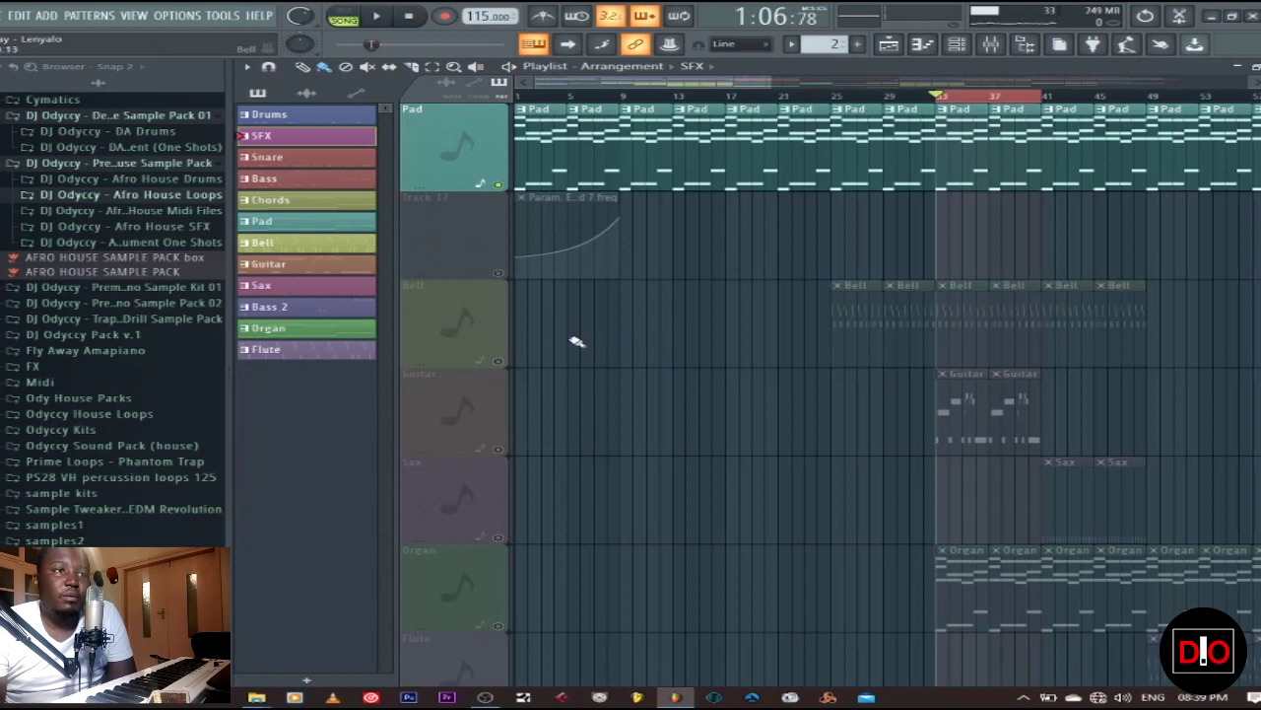
left_click(500, 358)
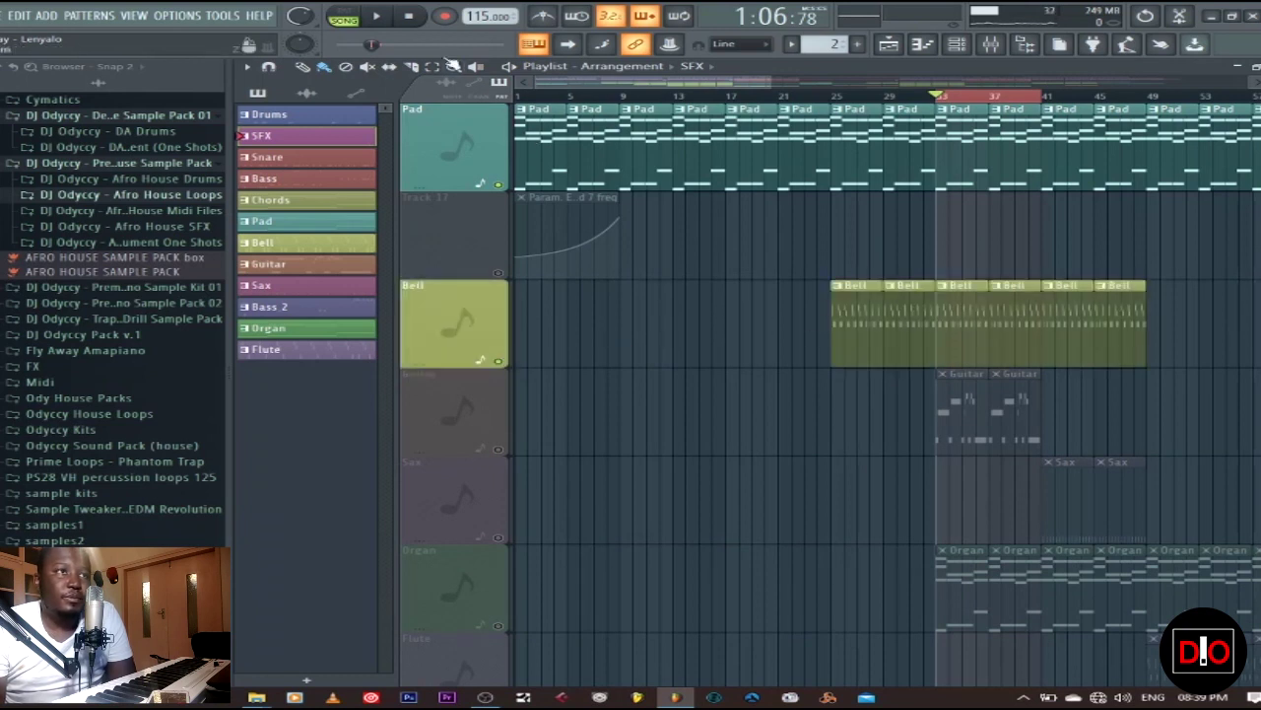
left_click(386, 17)
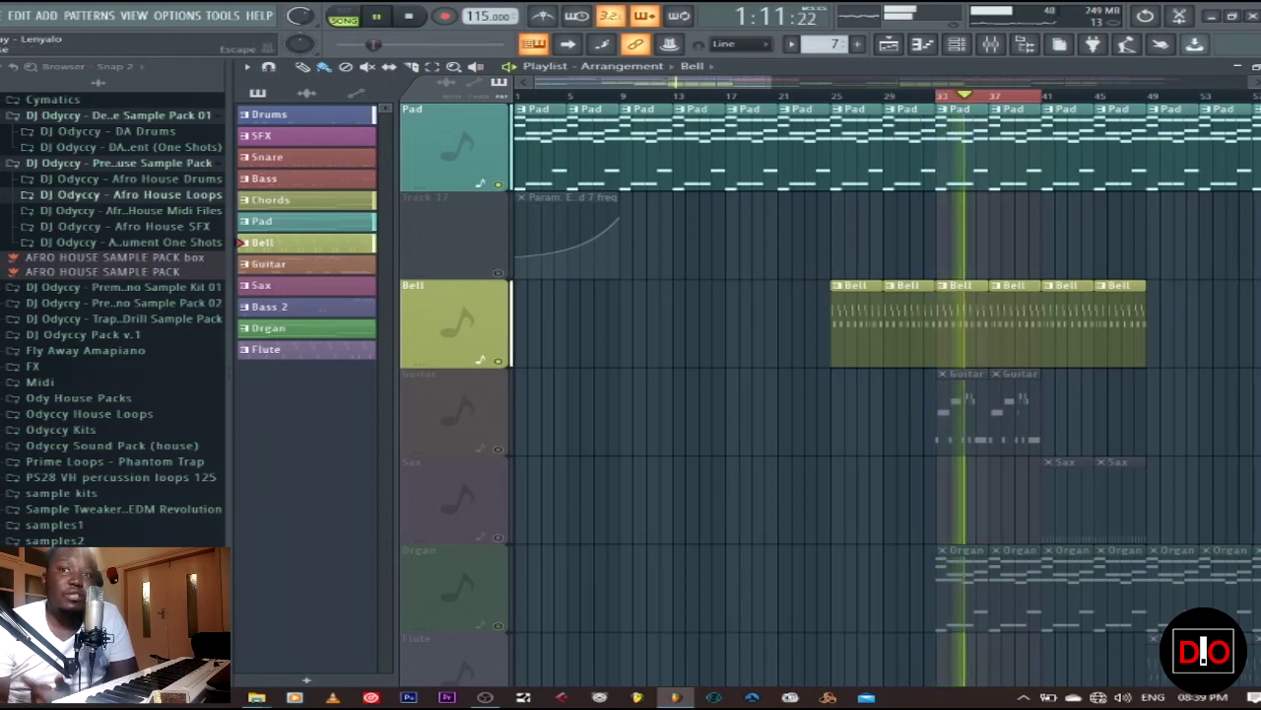
Open the Bell's Nexus_2 instrument to examine its preset and browse the Plucked category, and close it.
key("F6")
key("F9")
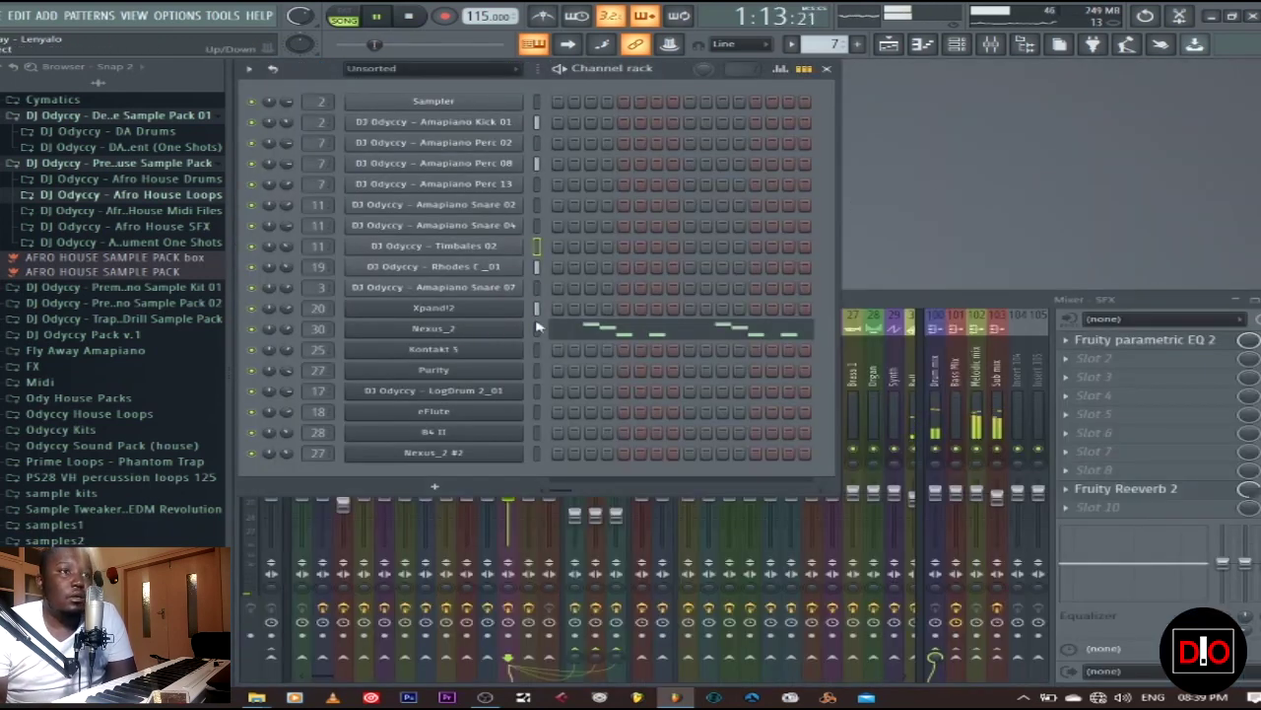
left_click(459, 333)
key("space")
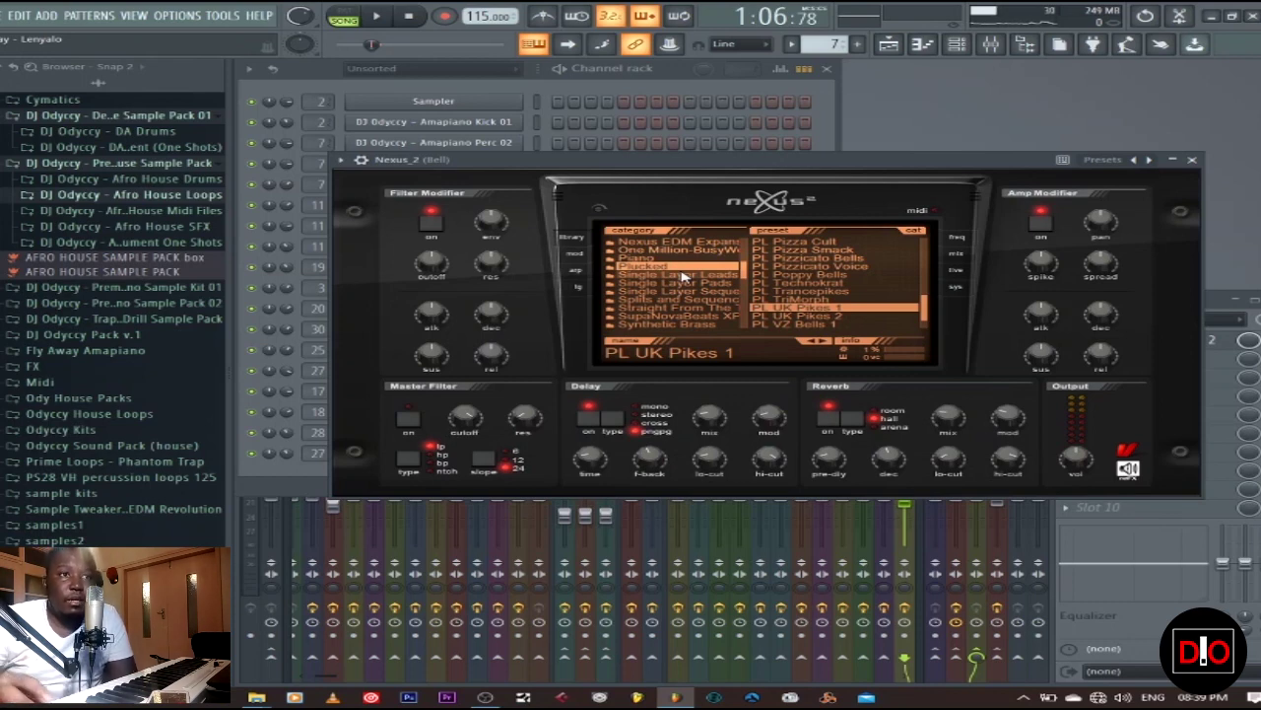
scroll(926, 313, "up", 5)
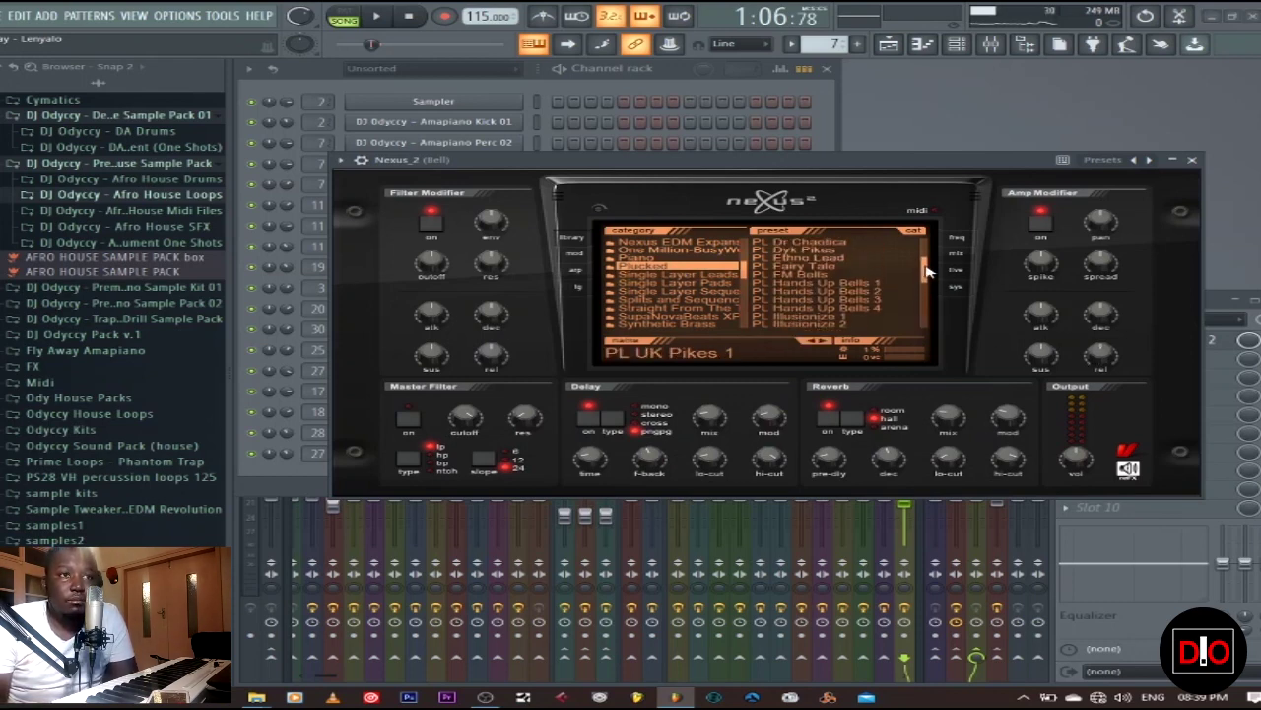
left_click_drag(927, 273, 927, 316)
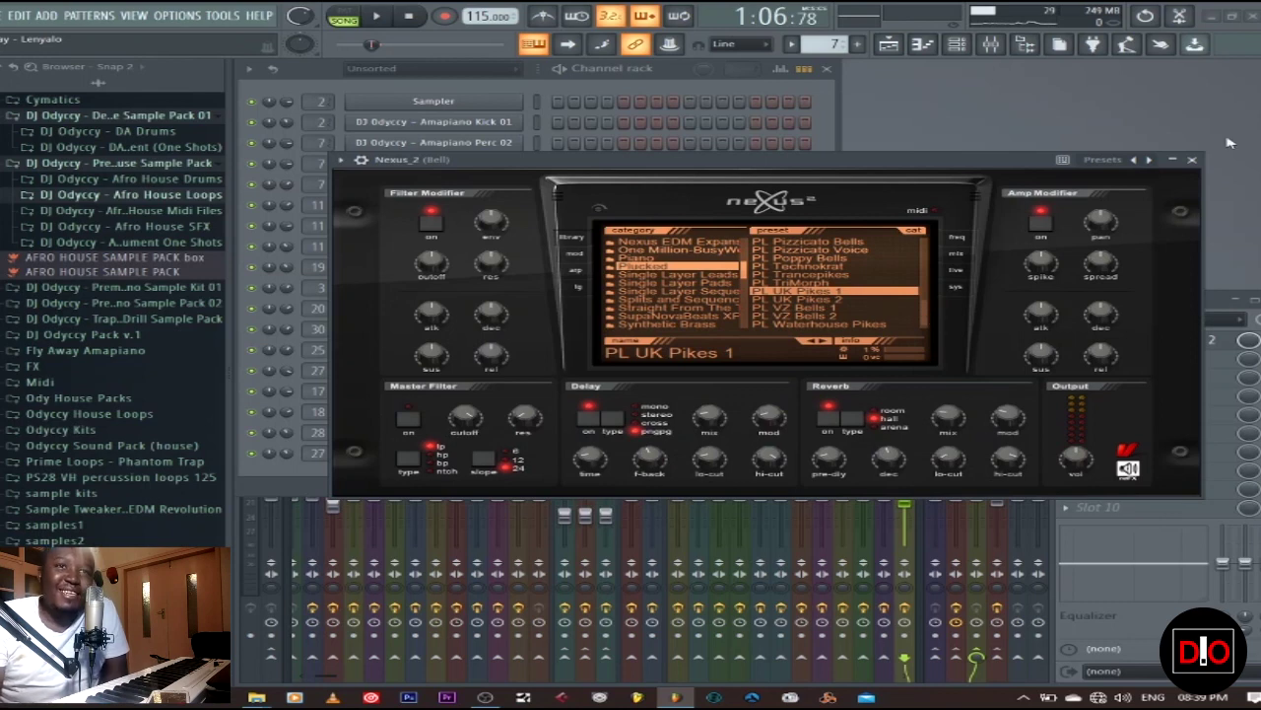
left_click(1193, 160)
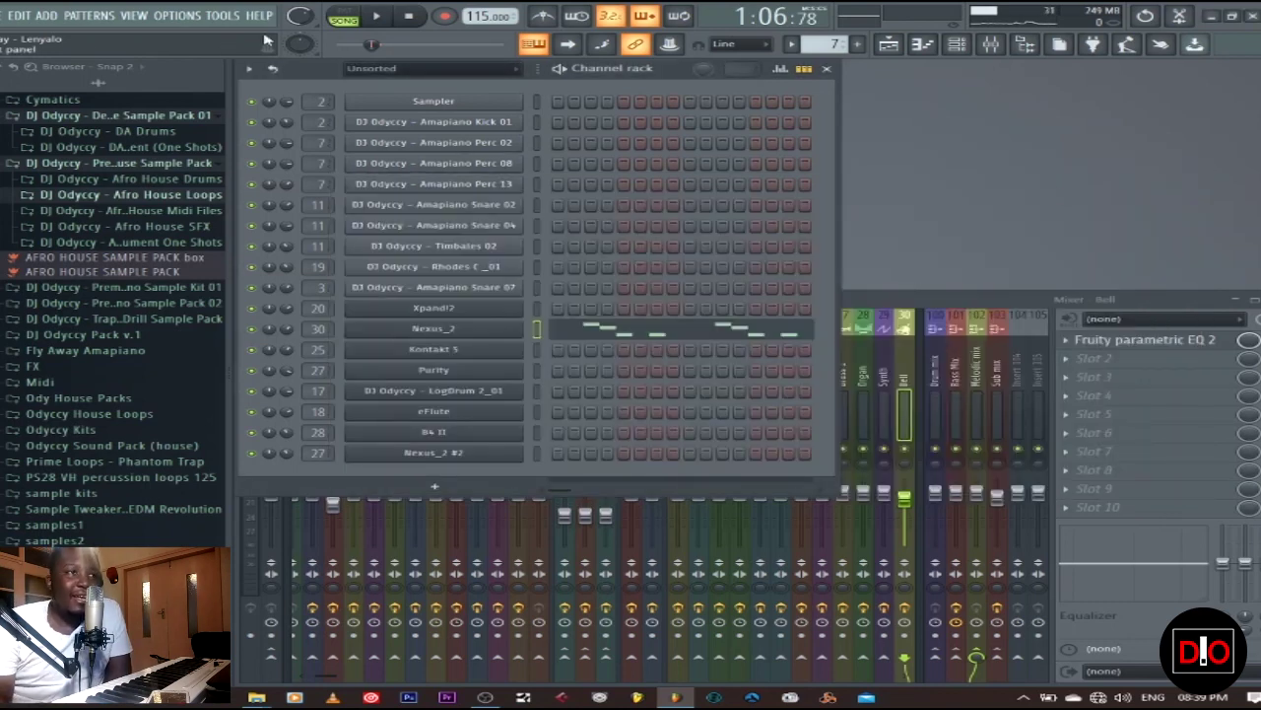
Play the arrangement from bar 33 and open Fruity parametric EQ 2 on the Bell mixer track.
left_click(375, 16)
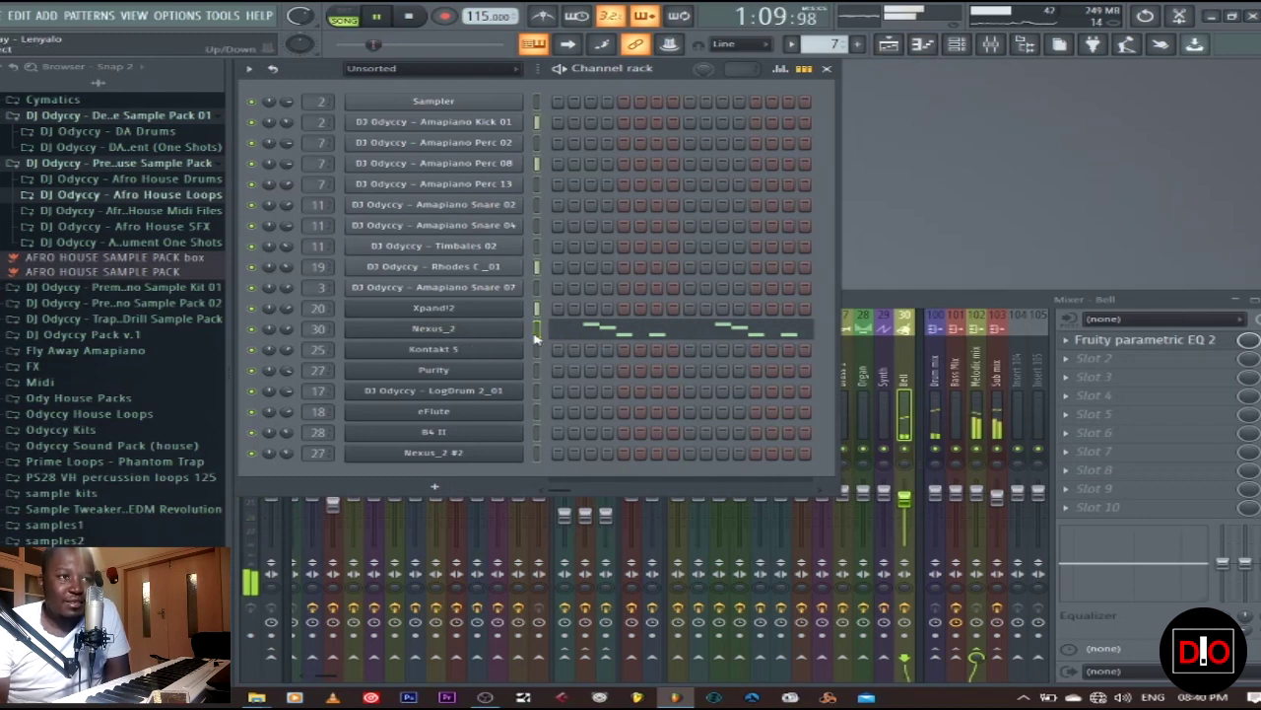
left_click(902, 424)
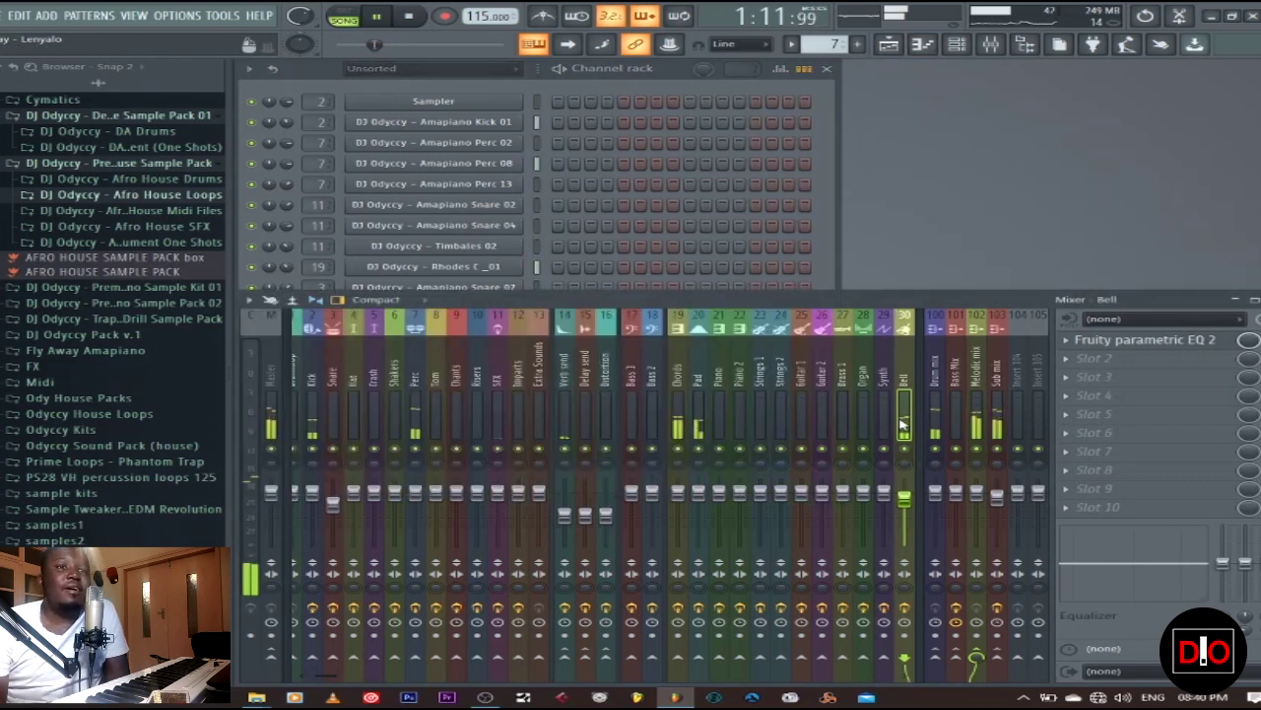
left_click(1190, 343)
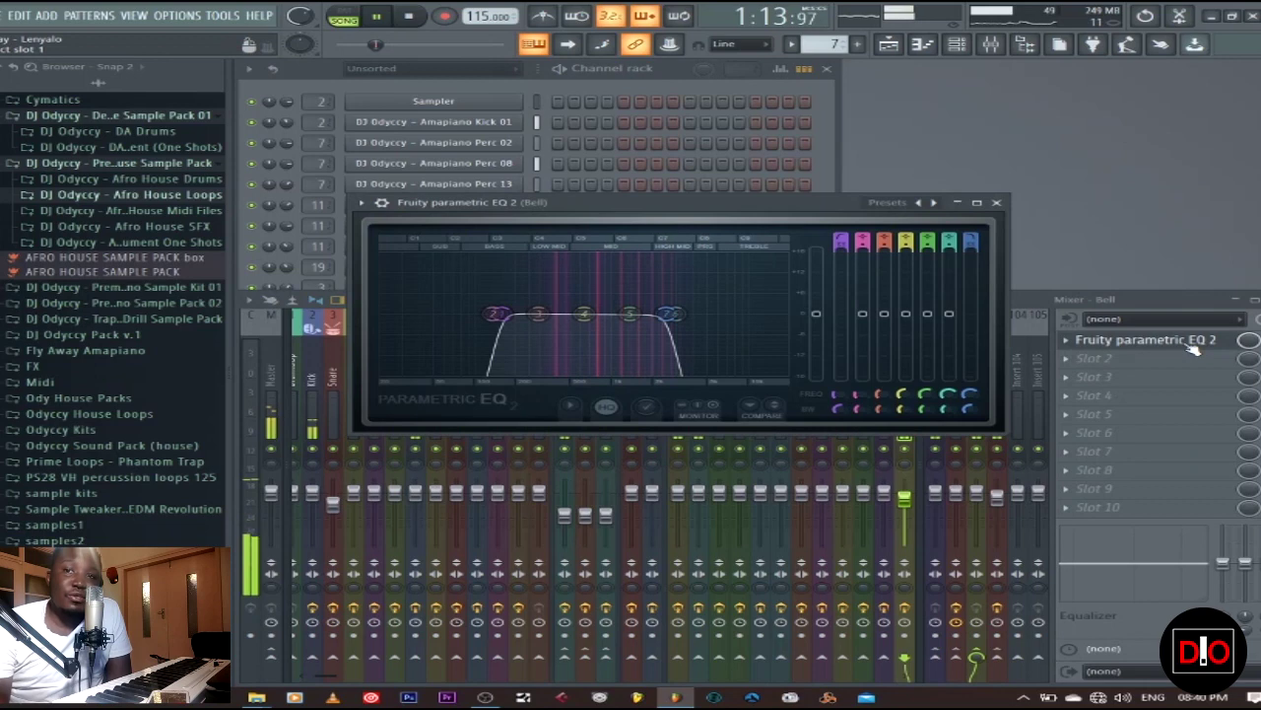
Sweep the Bell EQ's low-pass band 7 during playback, set it to about 2903 Hz, close the EQ and stop playback.
left_click_drag(670, 313, 785, 314)
left_click_drag(979, 396, 978, 444)
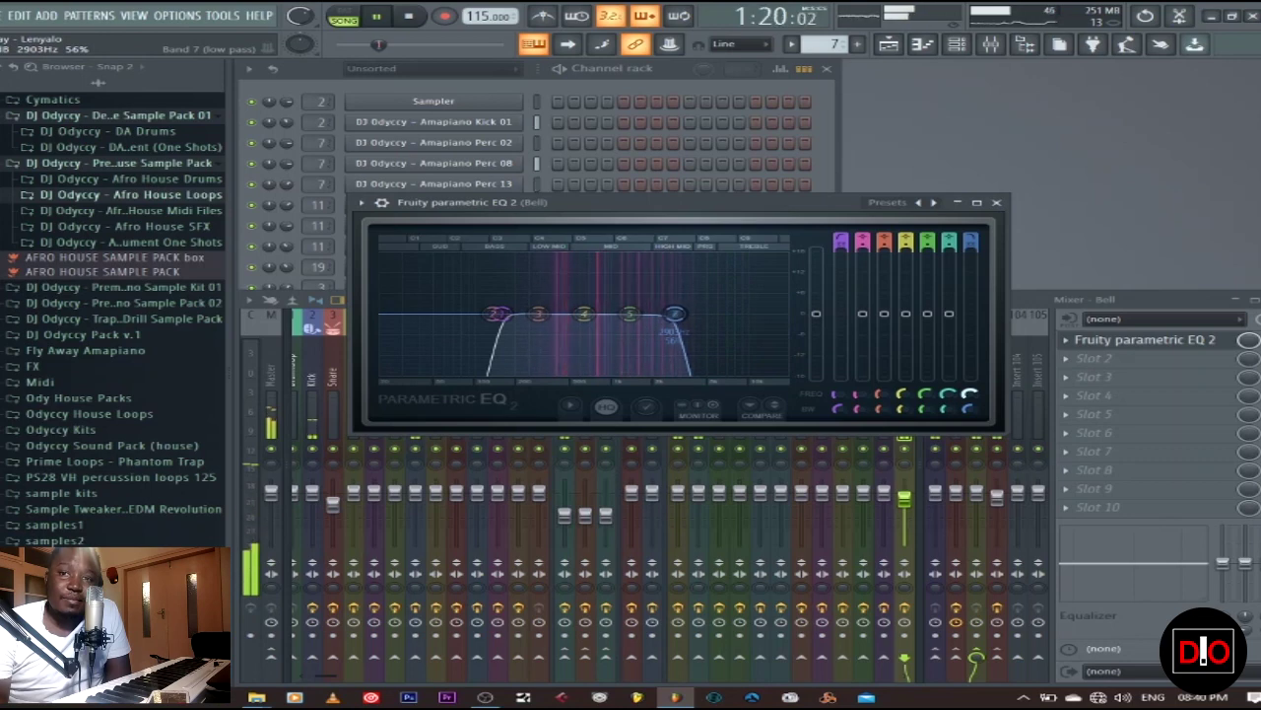
left_click(996, 202)
key("space")
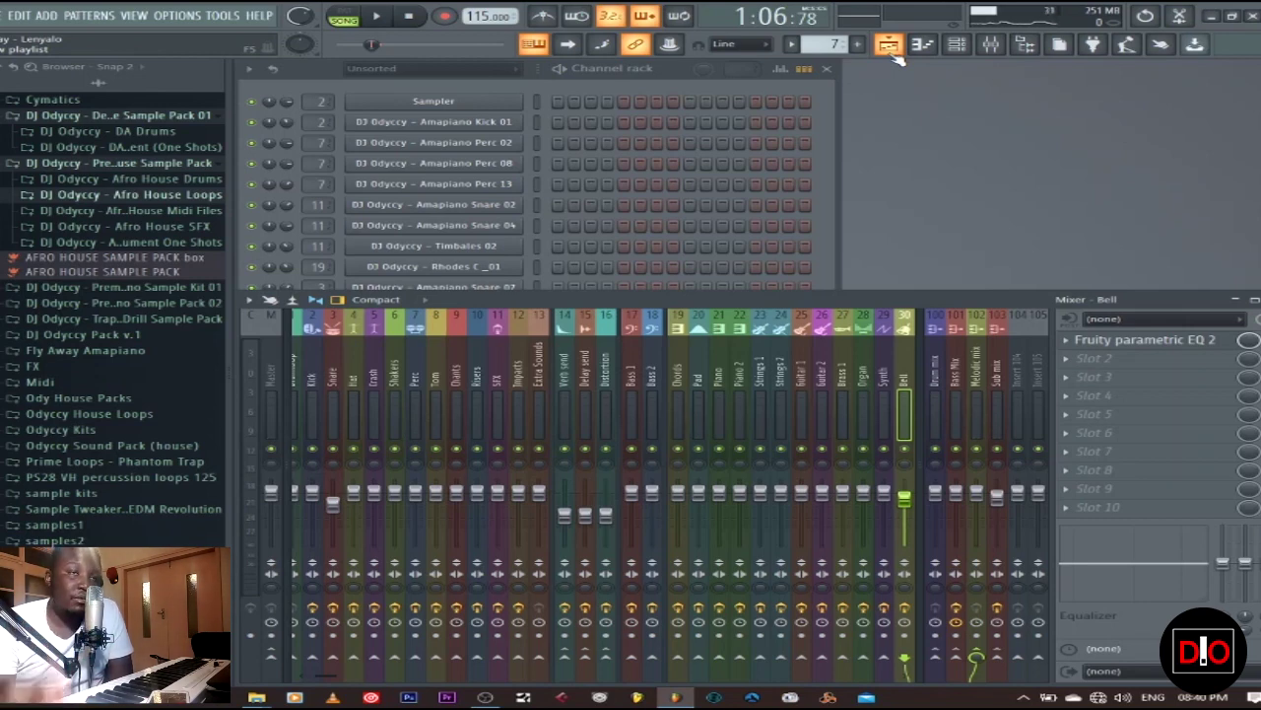
left_click(836, 161)
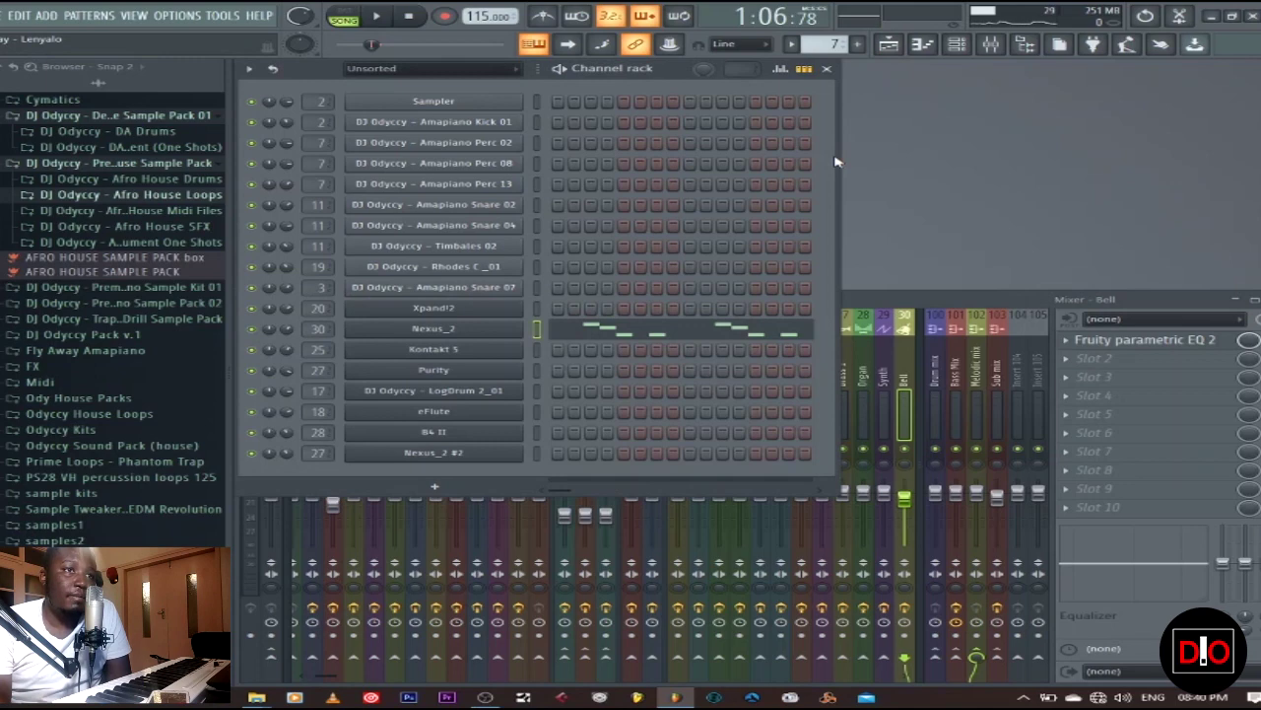
Unmute the Bass 2 track in the playlist and make its pattern the active one.
left_click(888, 45)
scroll(1059, 365, "down", 1)
scroll(1061, 367, "up", 1)
scroll(1062, 368, "up", 1)
scroll(1062, 368, "down", 2)
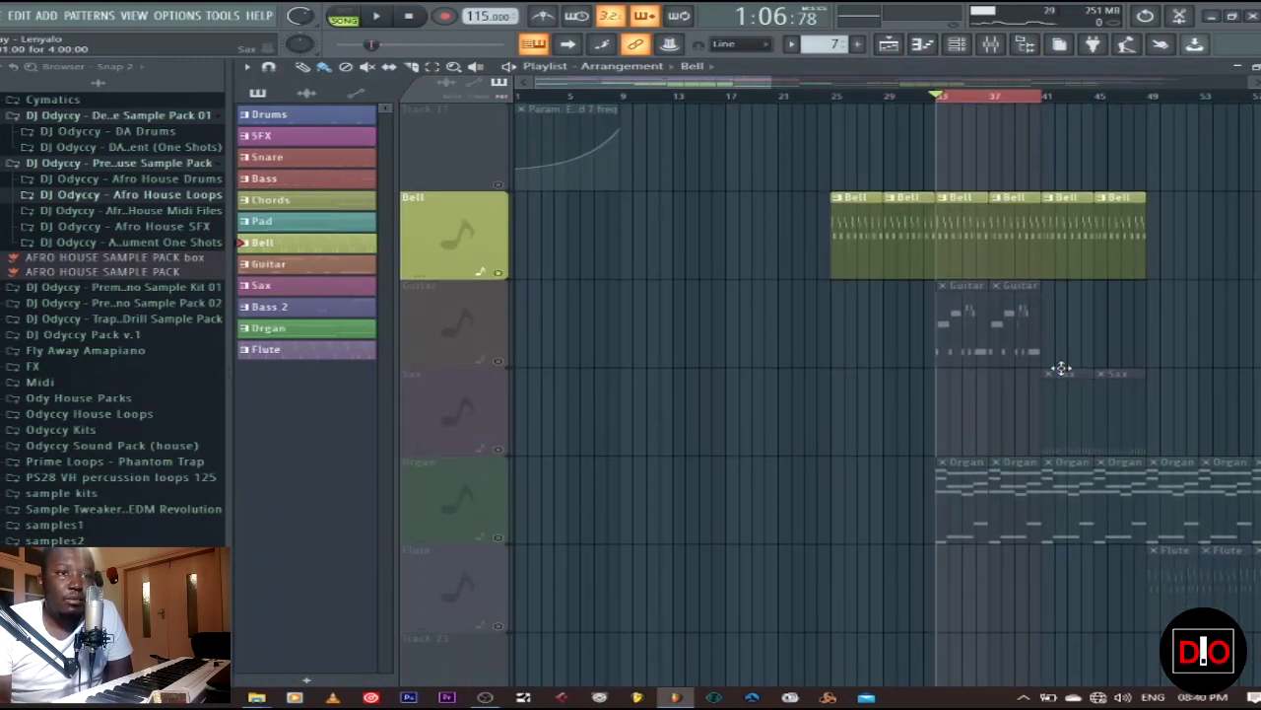
scroll(1061, 367, "up", 1)
scroll(1078, 408, "up", 7)
scroll(1078, 408, "up", 1)
scroll(1078, 408, "down", 2)
left_click(499, 450)
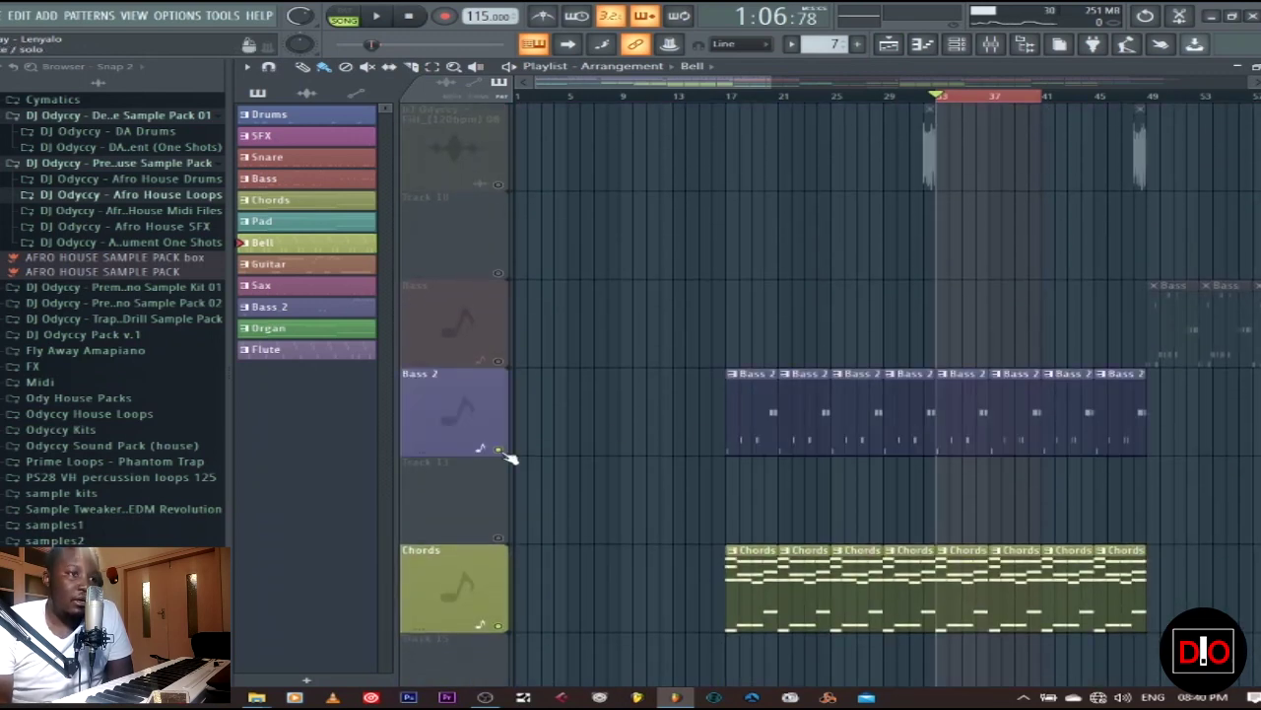
left_click(957, 428)
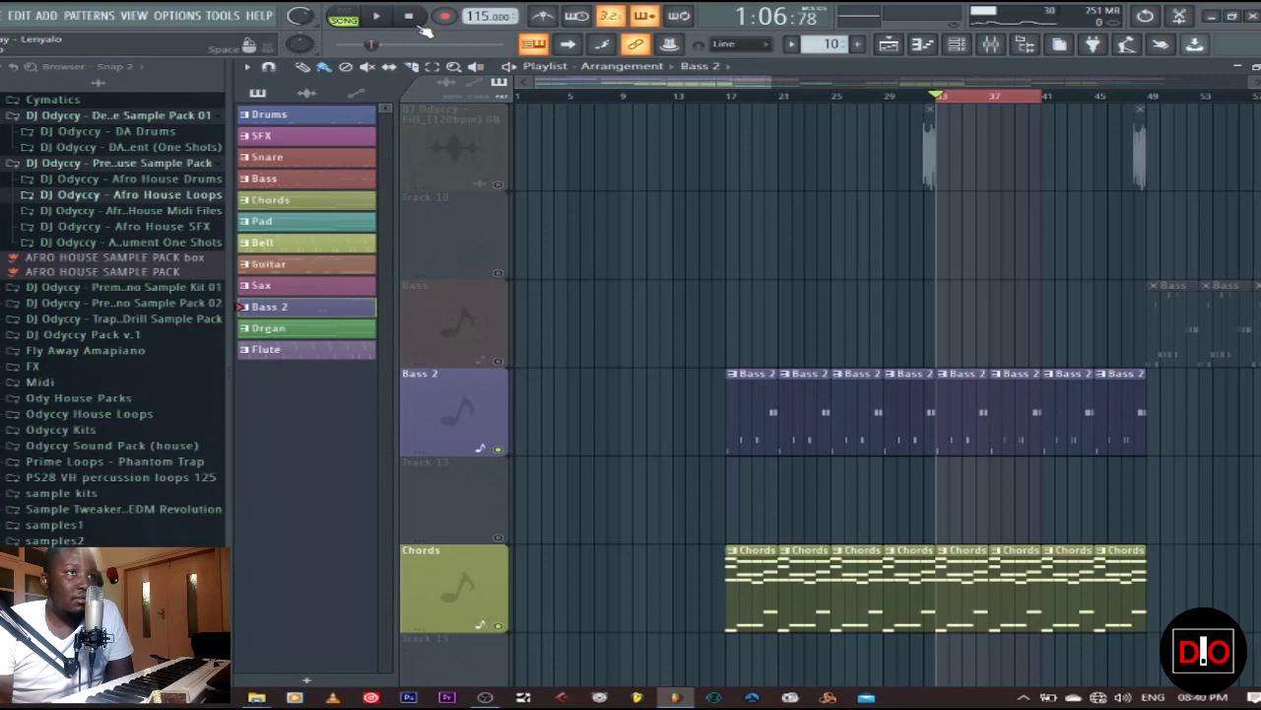
Play the arrangement from bar 33 with Bass 2 added, viewing its channels in the channel rack, and stop playback.
key("space")
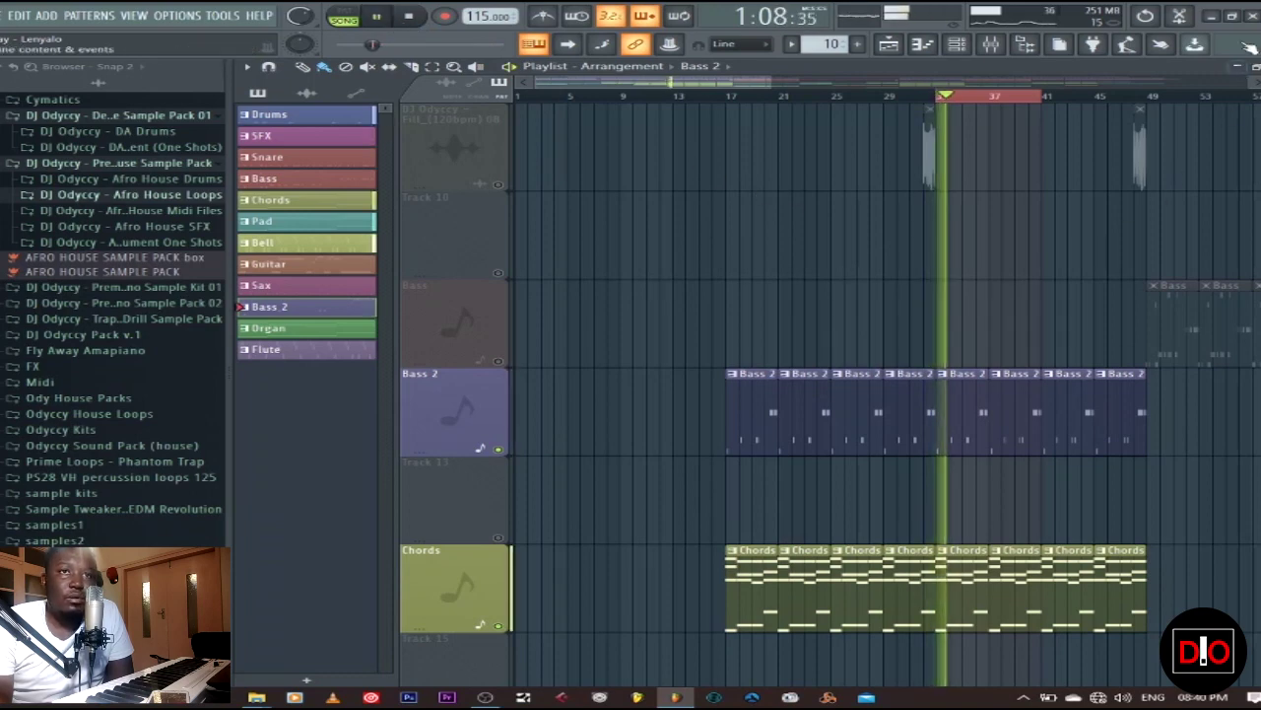
key("F5")
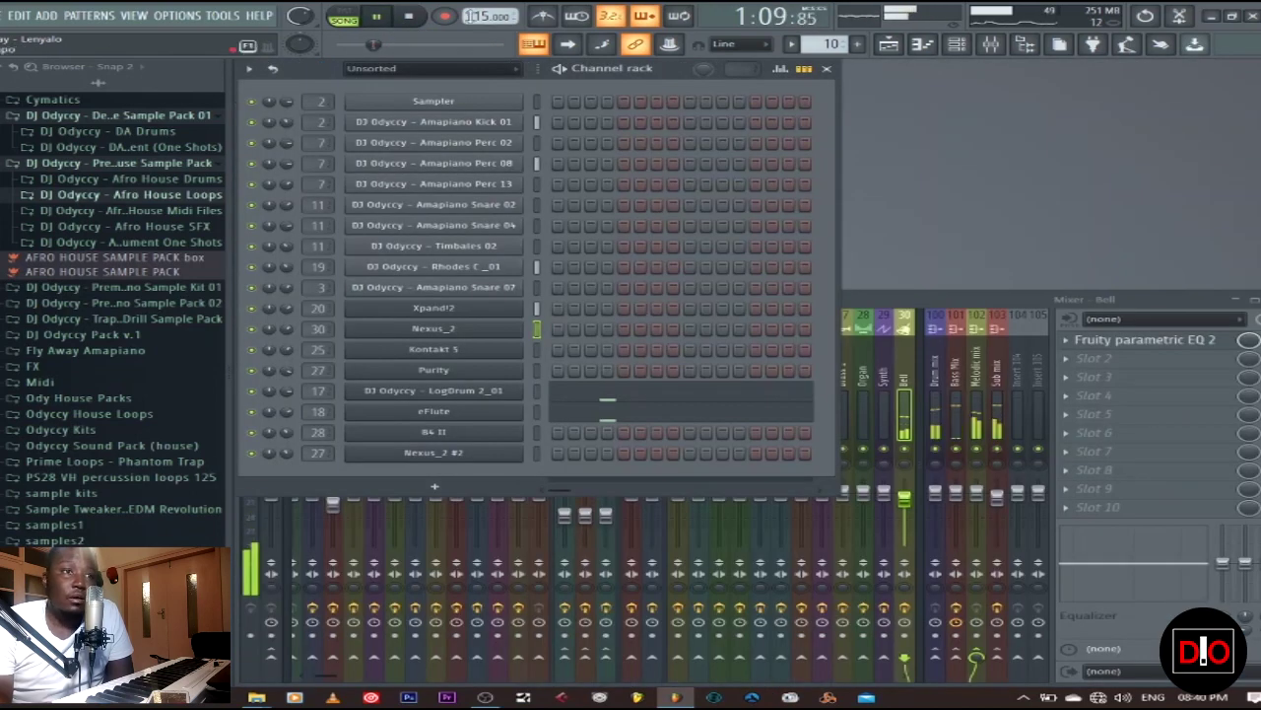
left_click(422, 16)
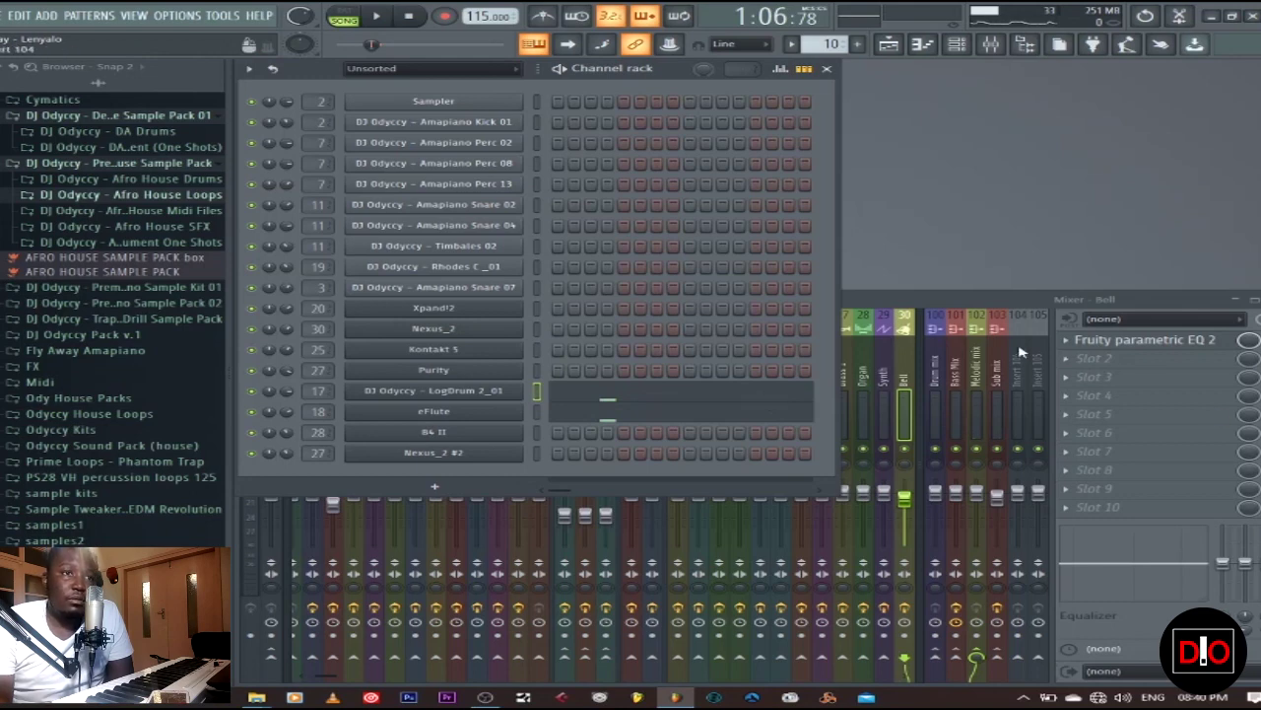
Examine the LogDrum 2_01 notes of Bass 2 in the piano roll during song playback, and close the piano roll.
left_click(705, 401)
scroll(651, 352, "down", 5)
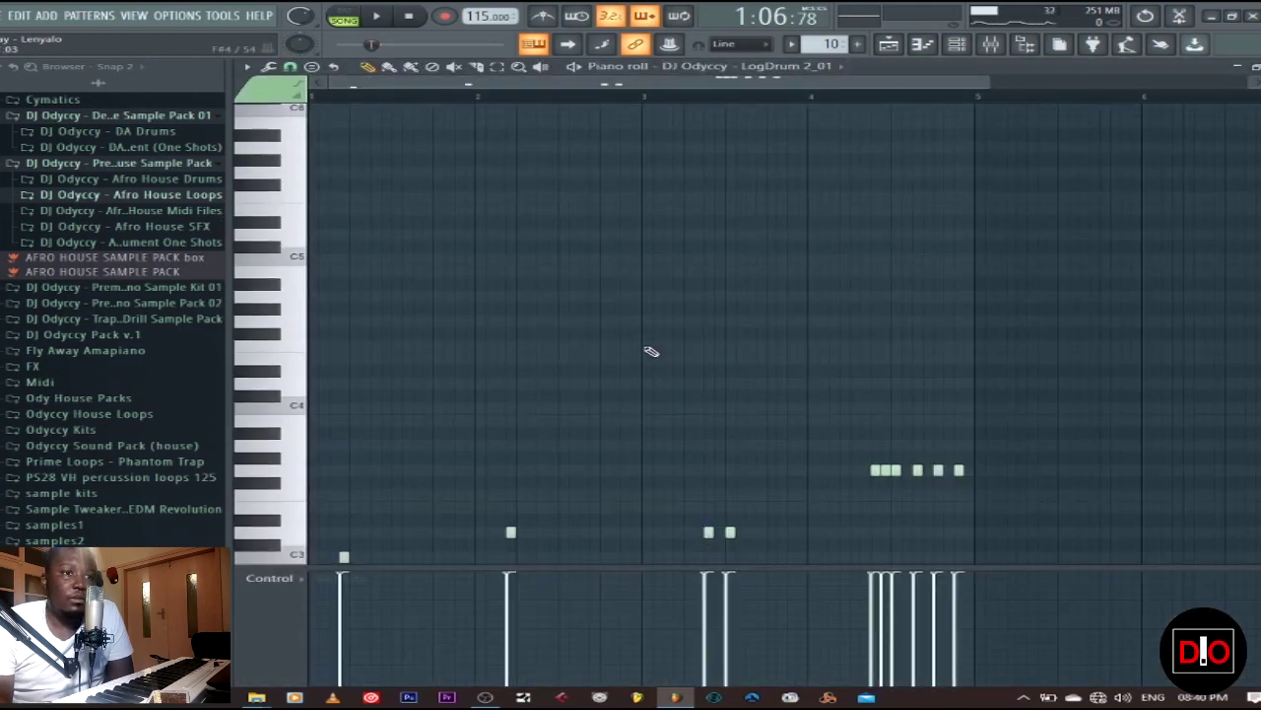
left_click(380, 19)
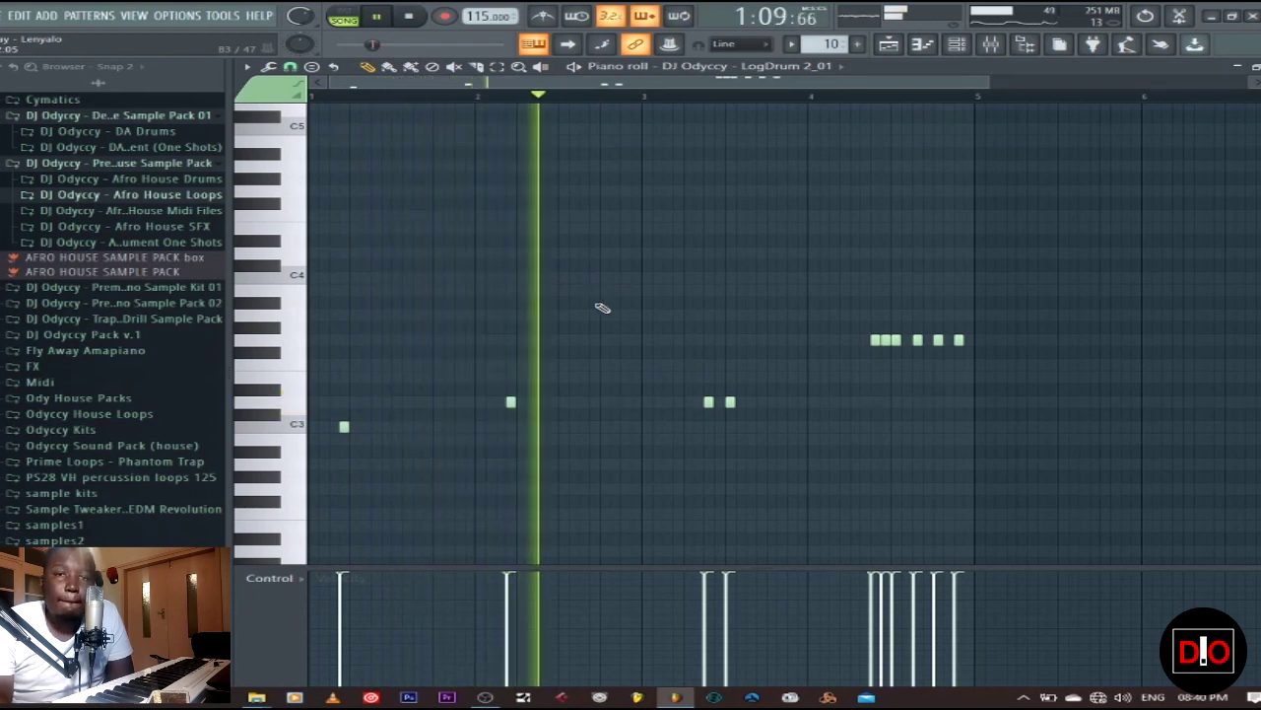
scroll(777, 418, "down", 2)
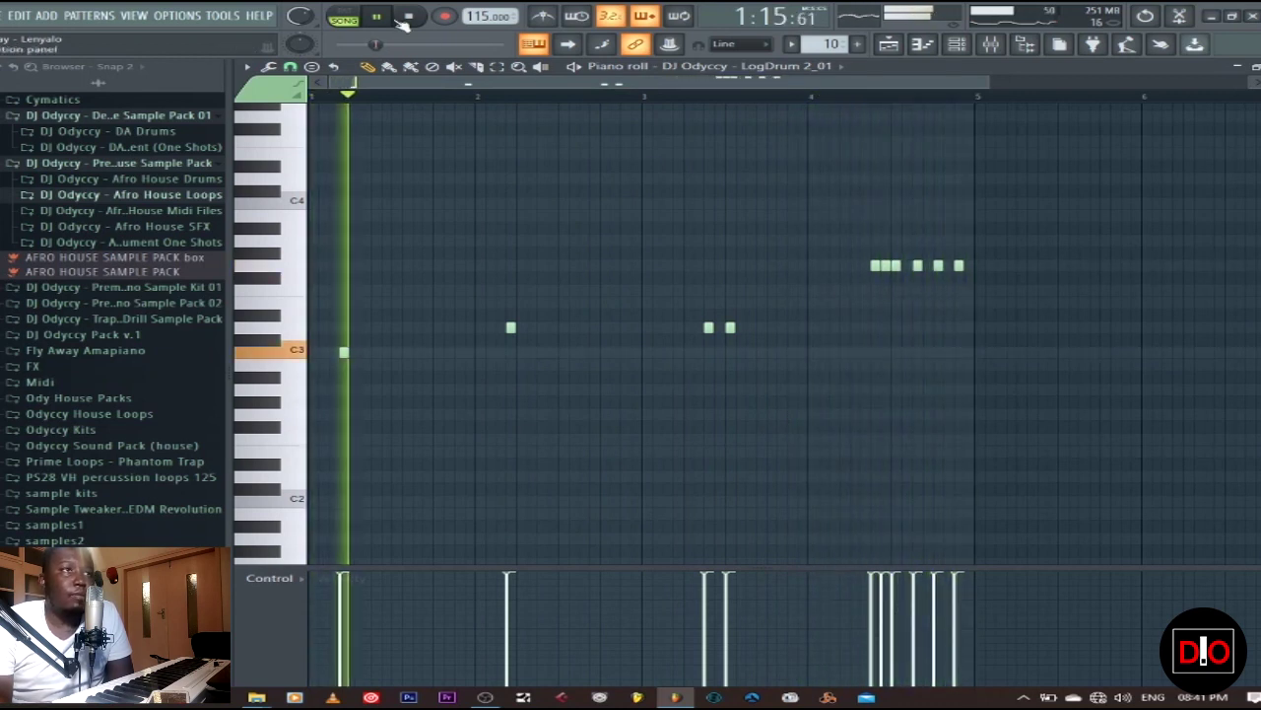
left_click(412, 18)
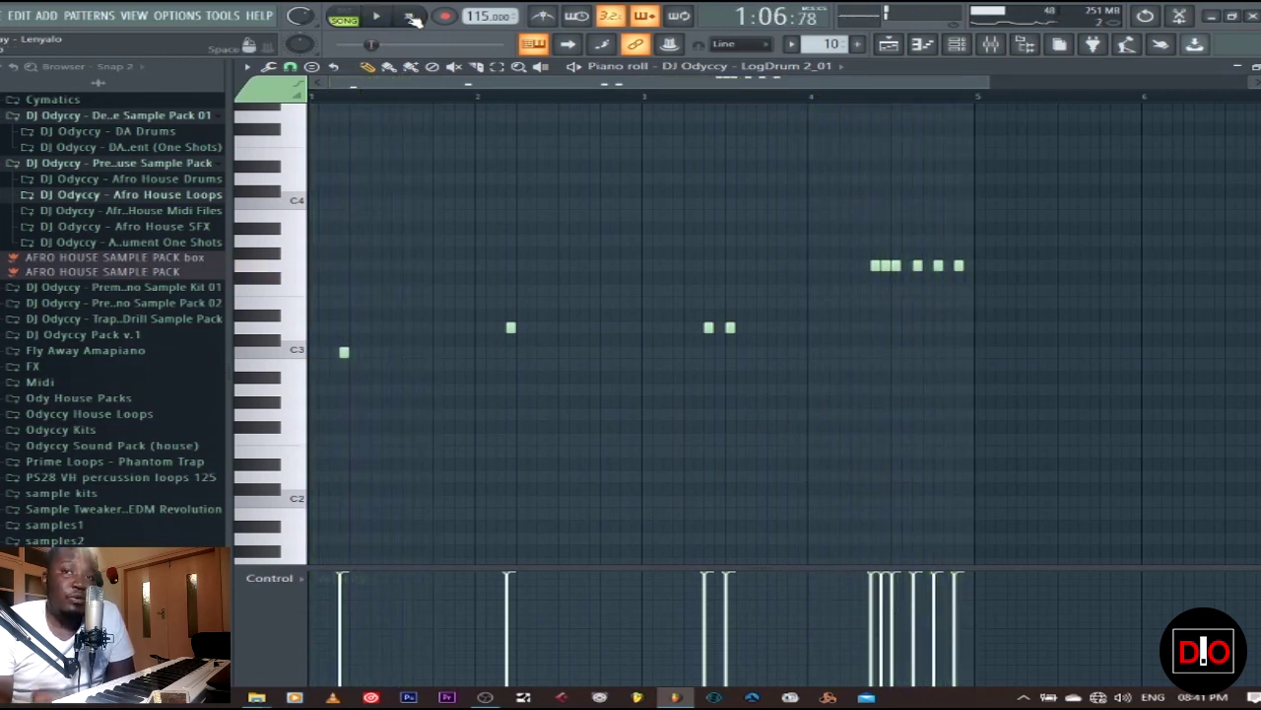
left_click(1237, 66)
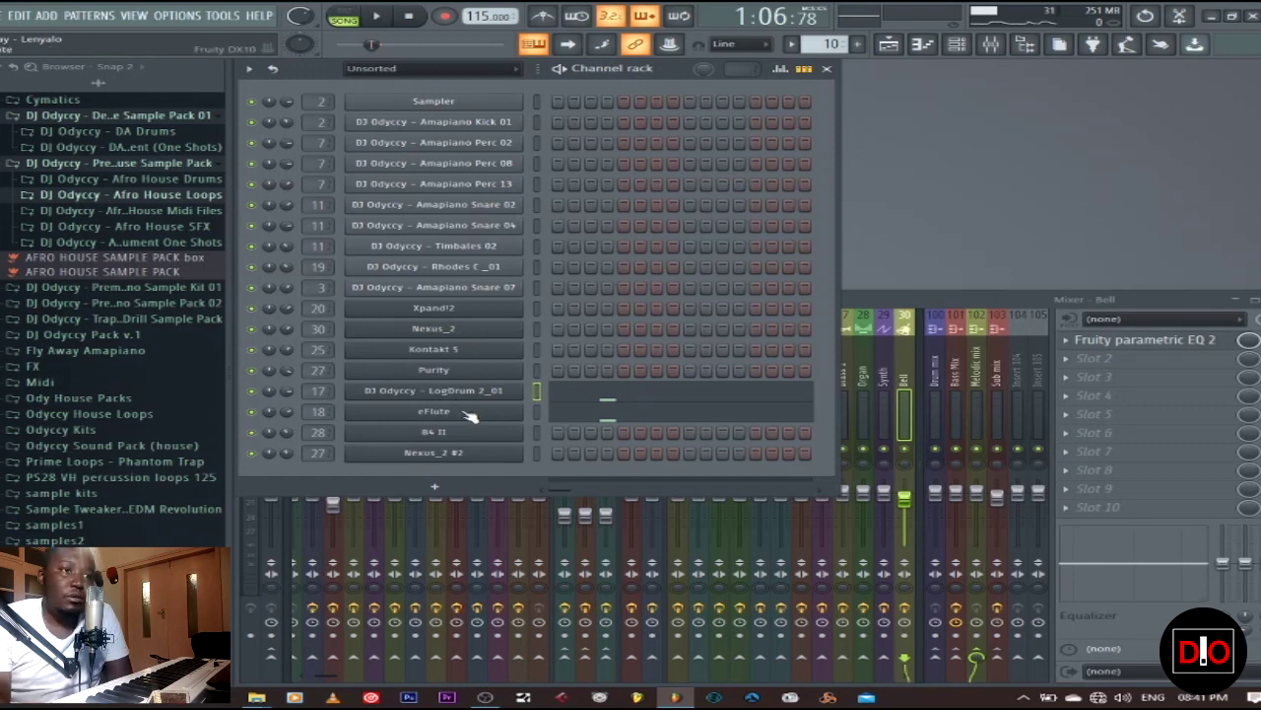
Mute the LogDrum 2_01 channel and audition the eFlute bass notes in pattern mode with their piano roll open, closing it after playback.
left_click(253, 392)
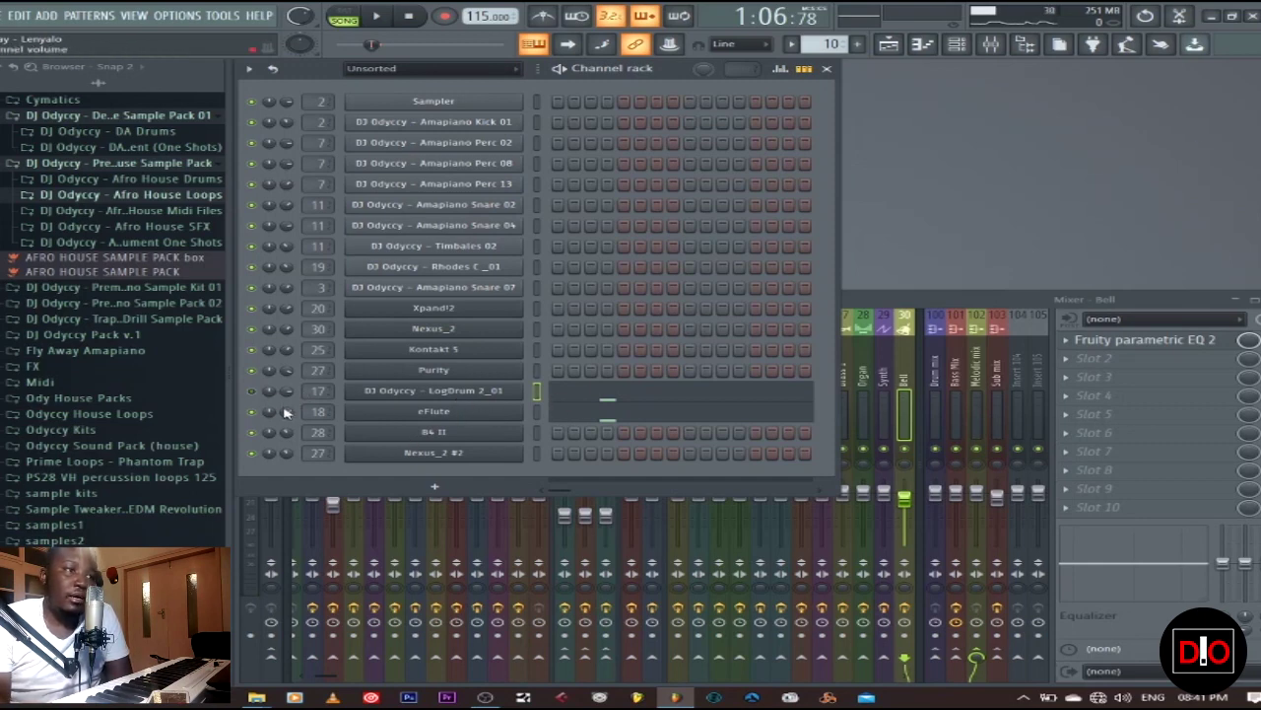
left_click(571, 422)
key("space")
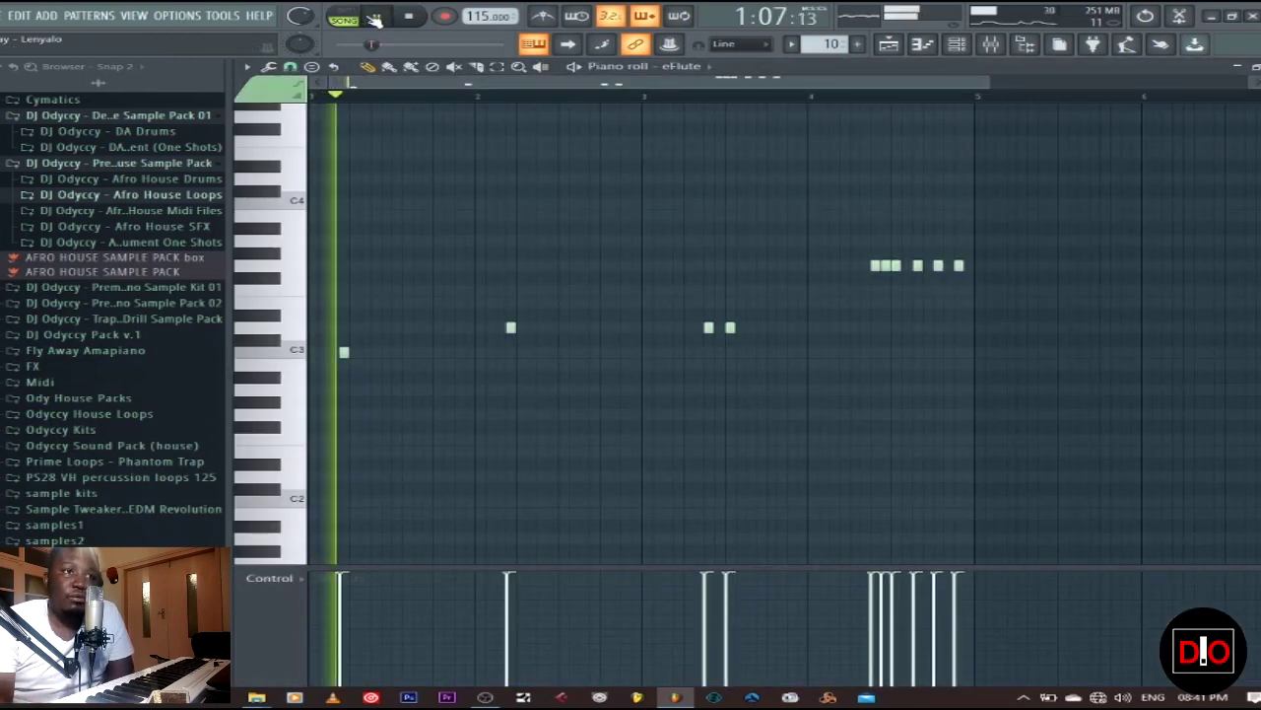
key("l")
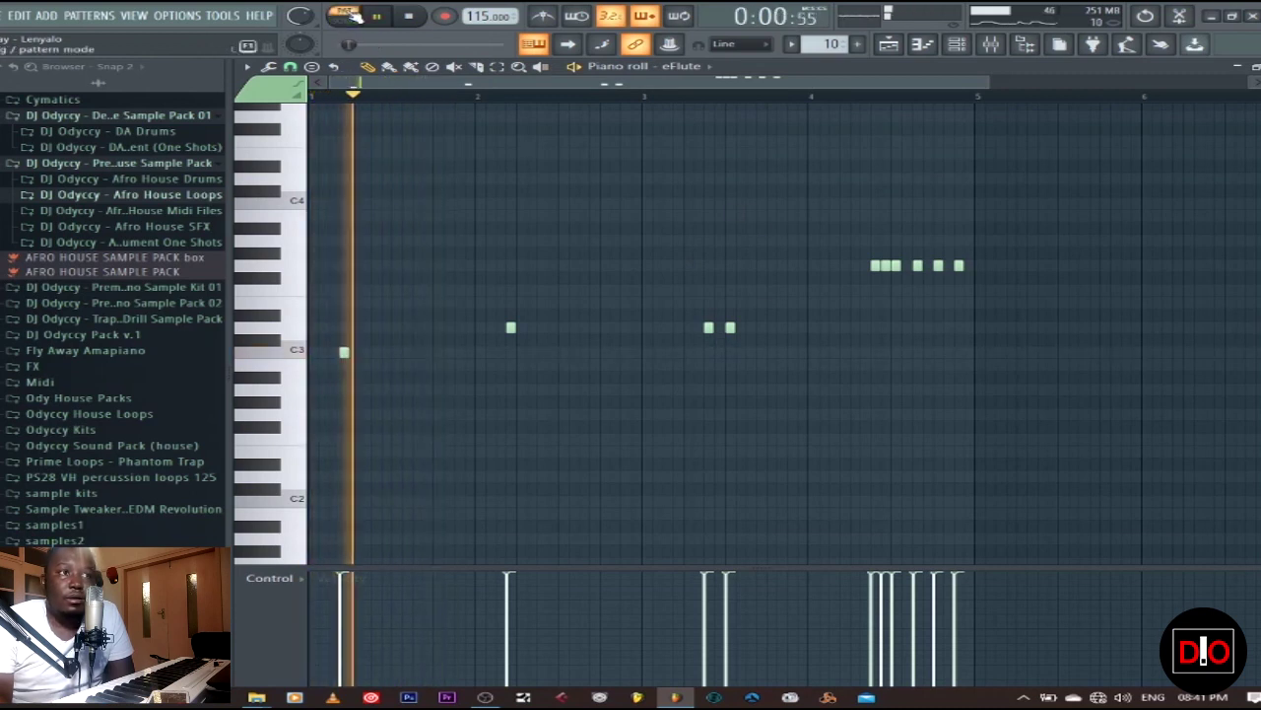
left_click(407, 17)
left_click(1246, 66)
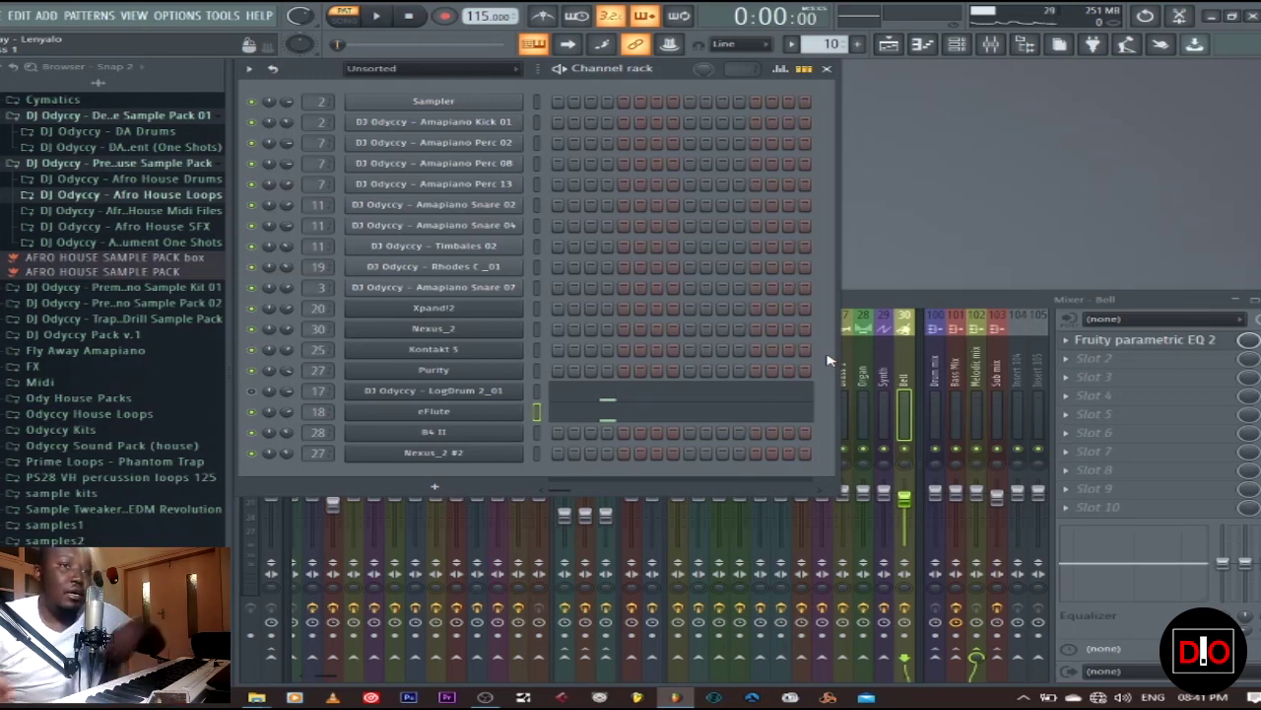
Unmute the Guitar track in the playlist and make the Guitar pattern the active one.
left_click(888, 45)
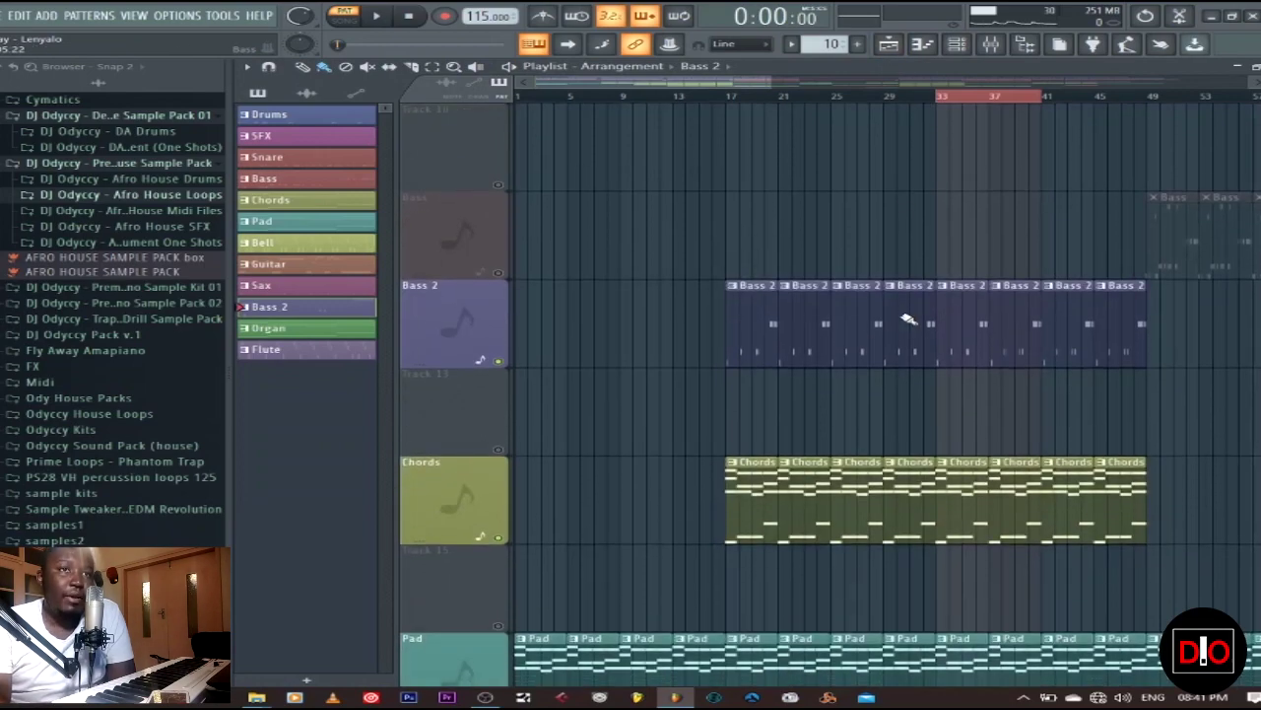
scroll(908, 319, "down", 8)
scroll(907, 319, "up", 5)
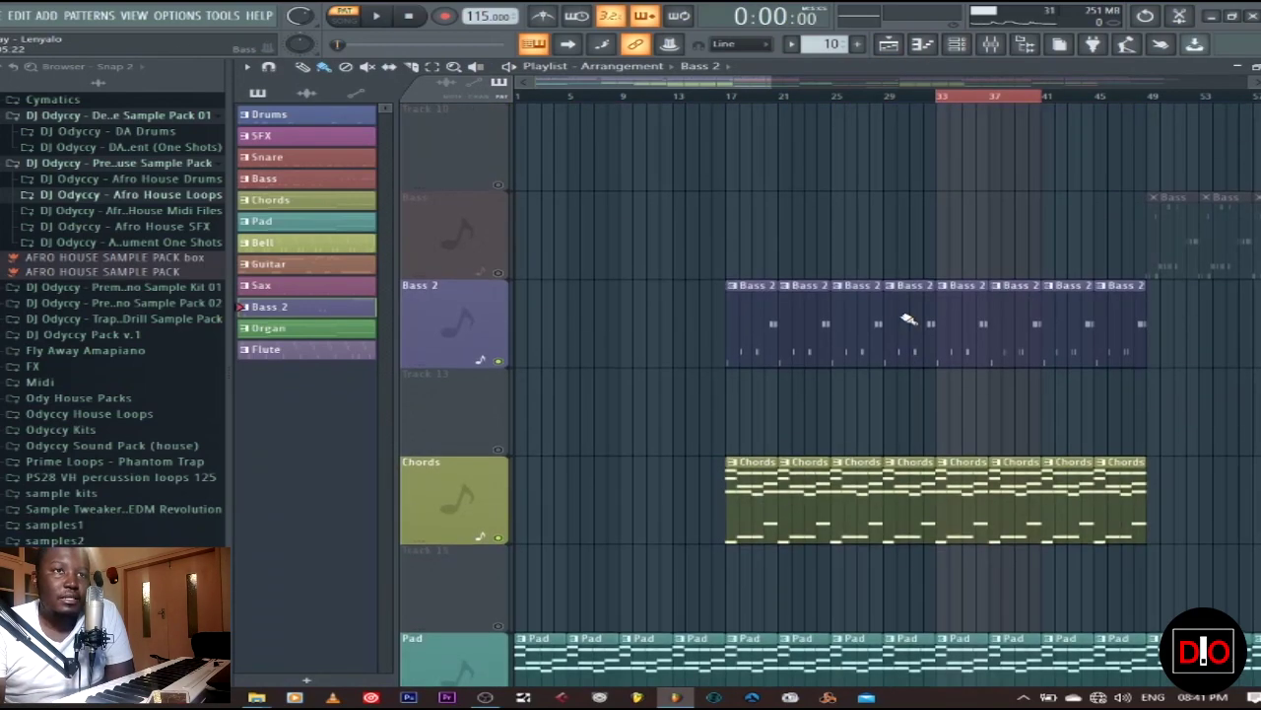
scroll(907, 318, "up", 8)
scroll(908, 319, "down", 8)
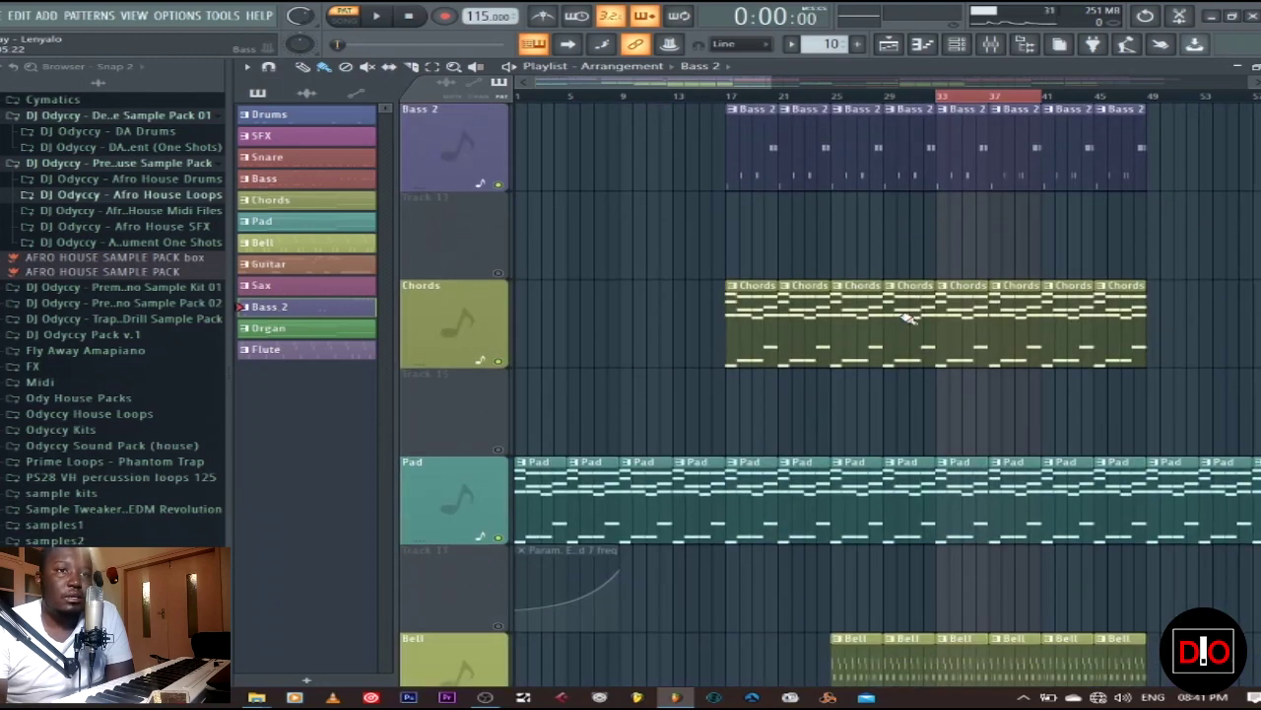
scroll(907, 318, "down", 5)
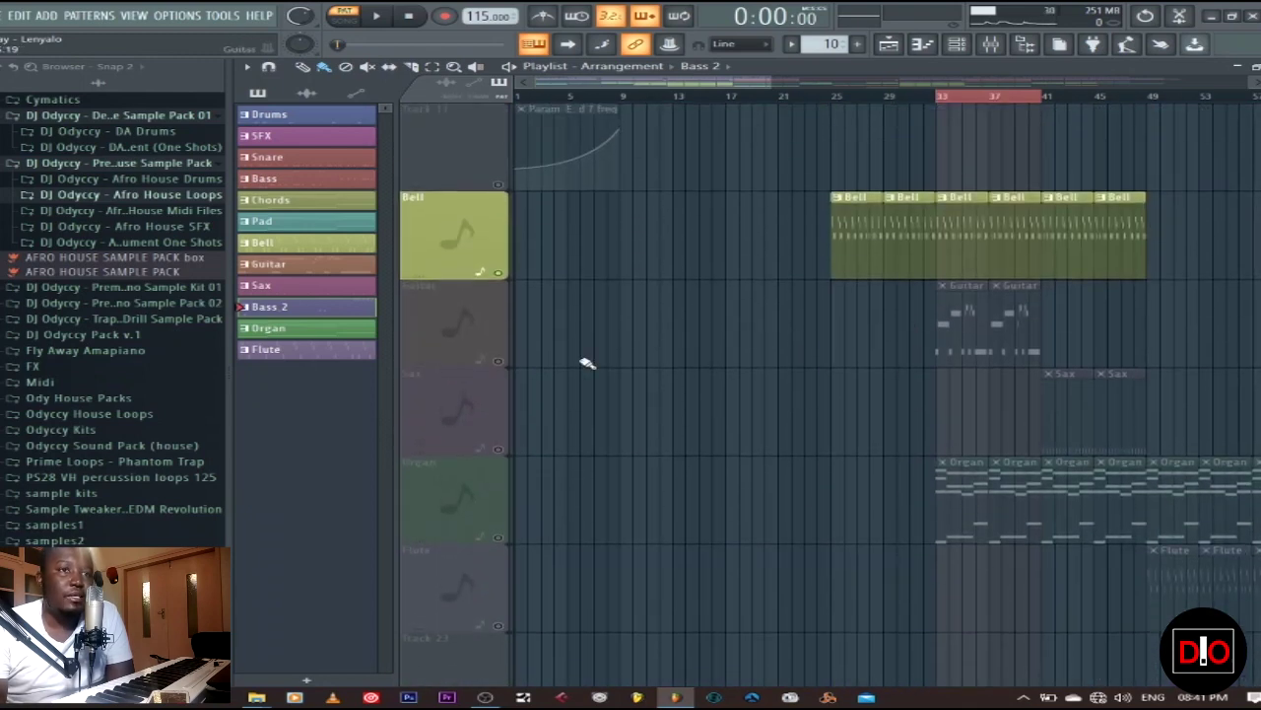
left_click(497, 361)
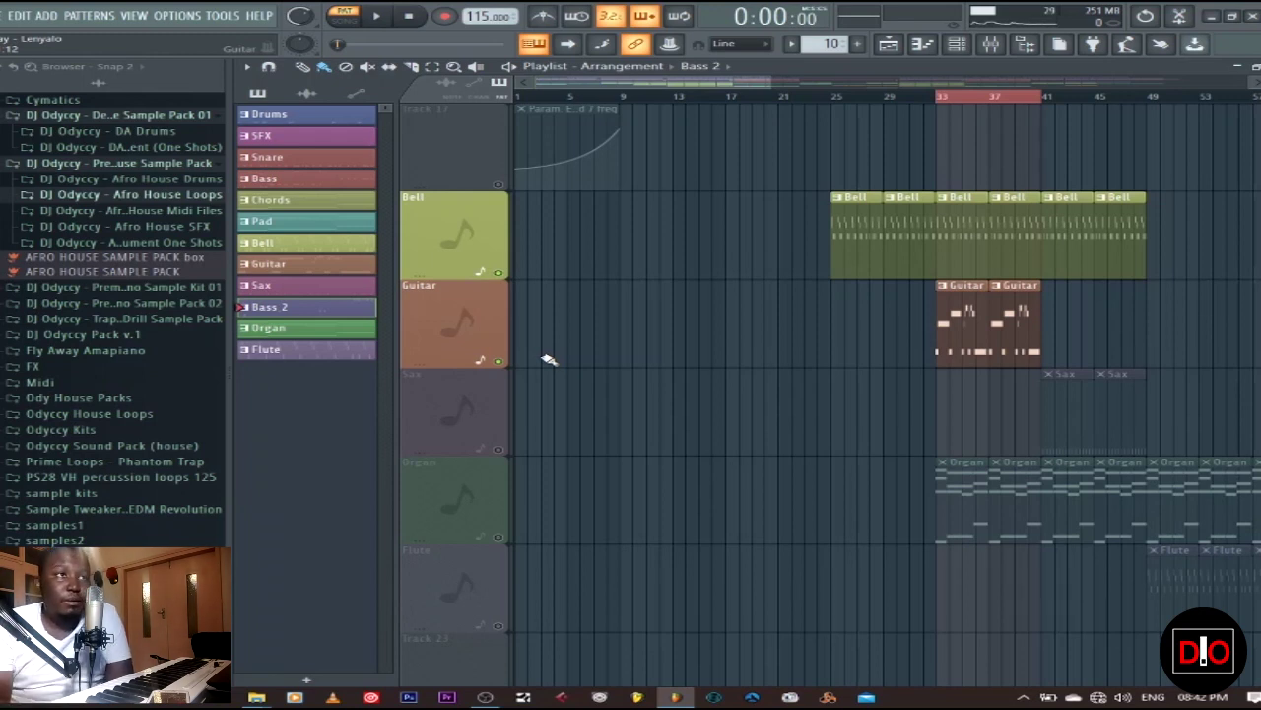
left_click(958, 315)
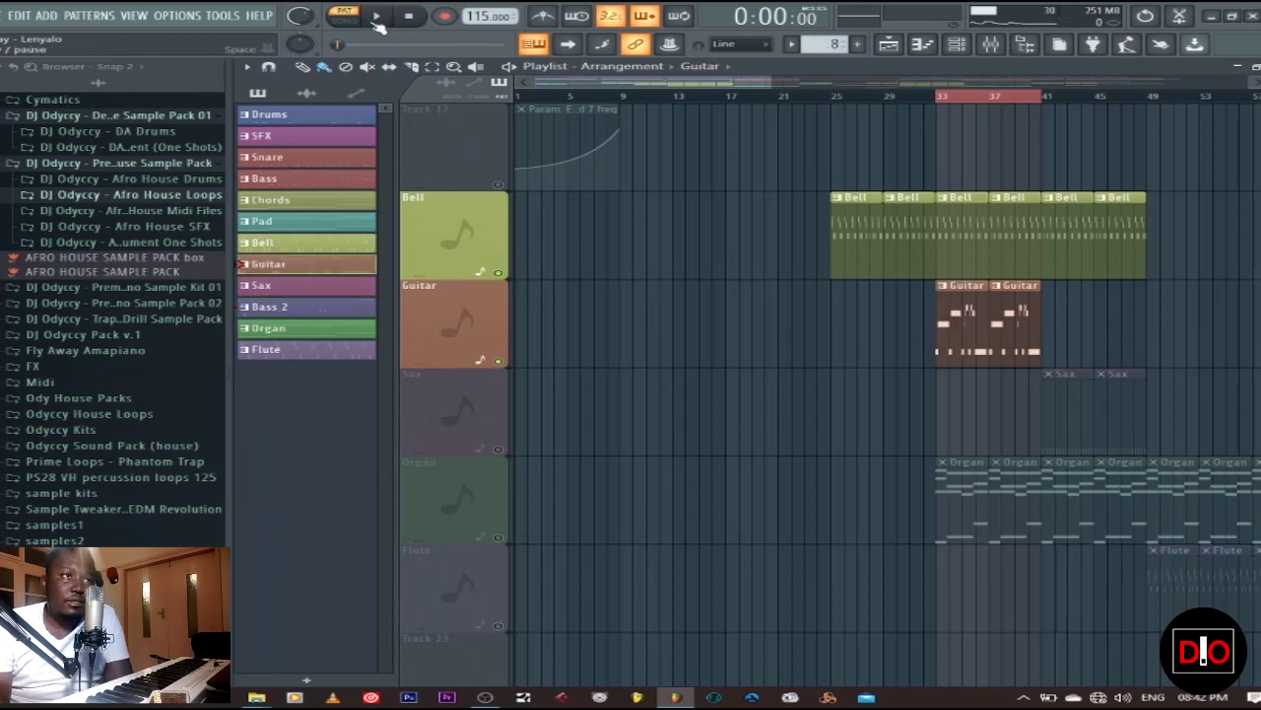
Play the Guitar pattern alone and examine its Kontakt 5 notes in the piano roll, and stop playback.
left_click(376, 17)
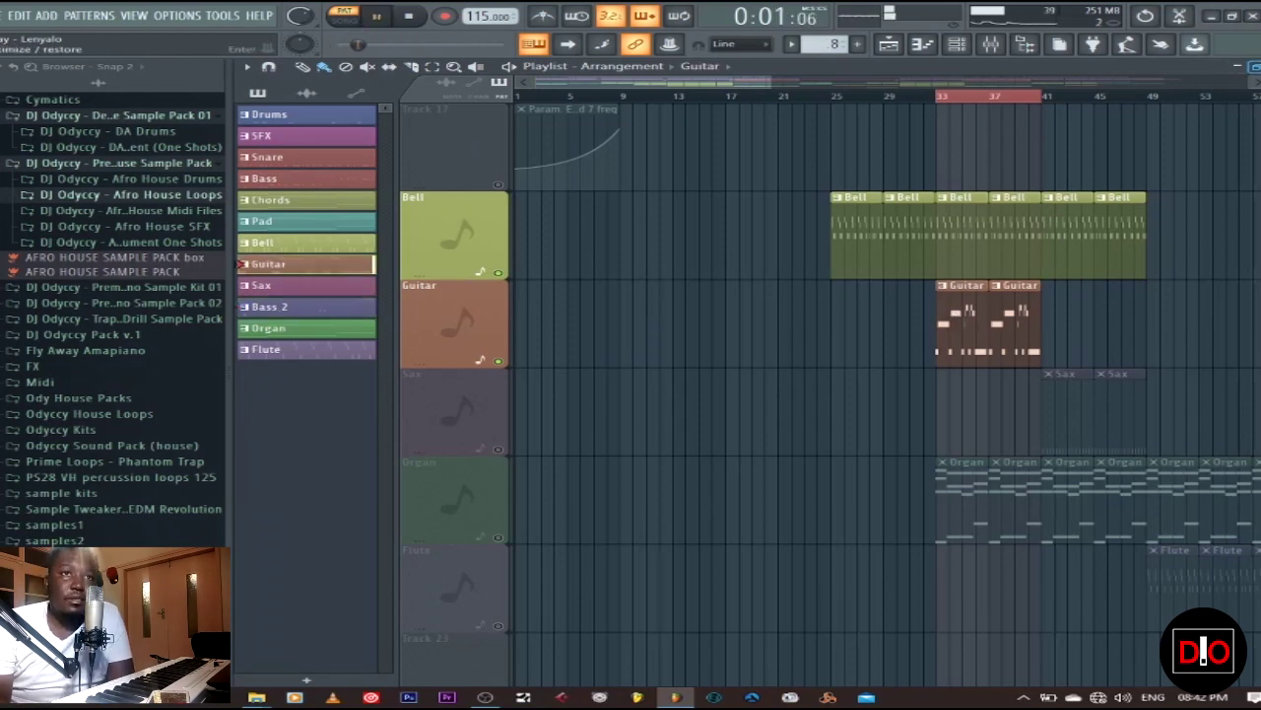
key("F5")
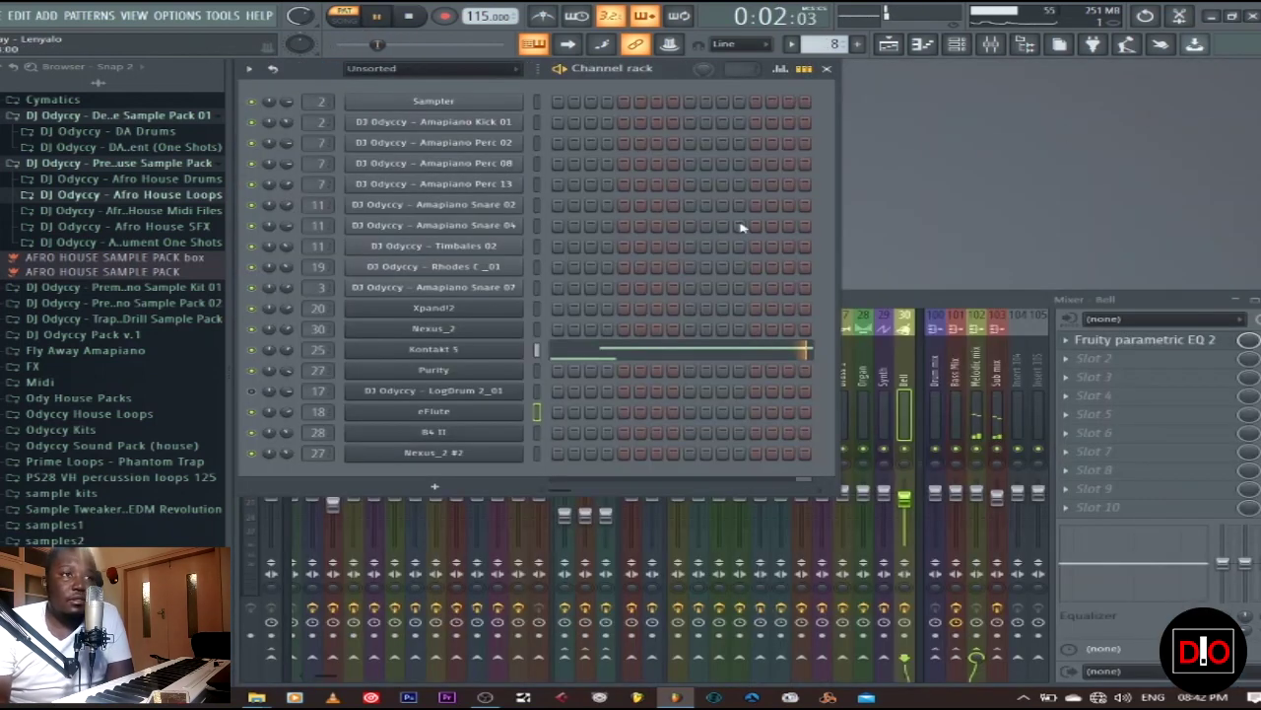
left_click(587, 357)
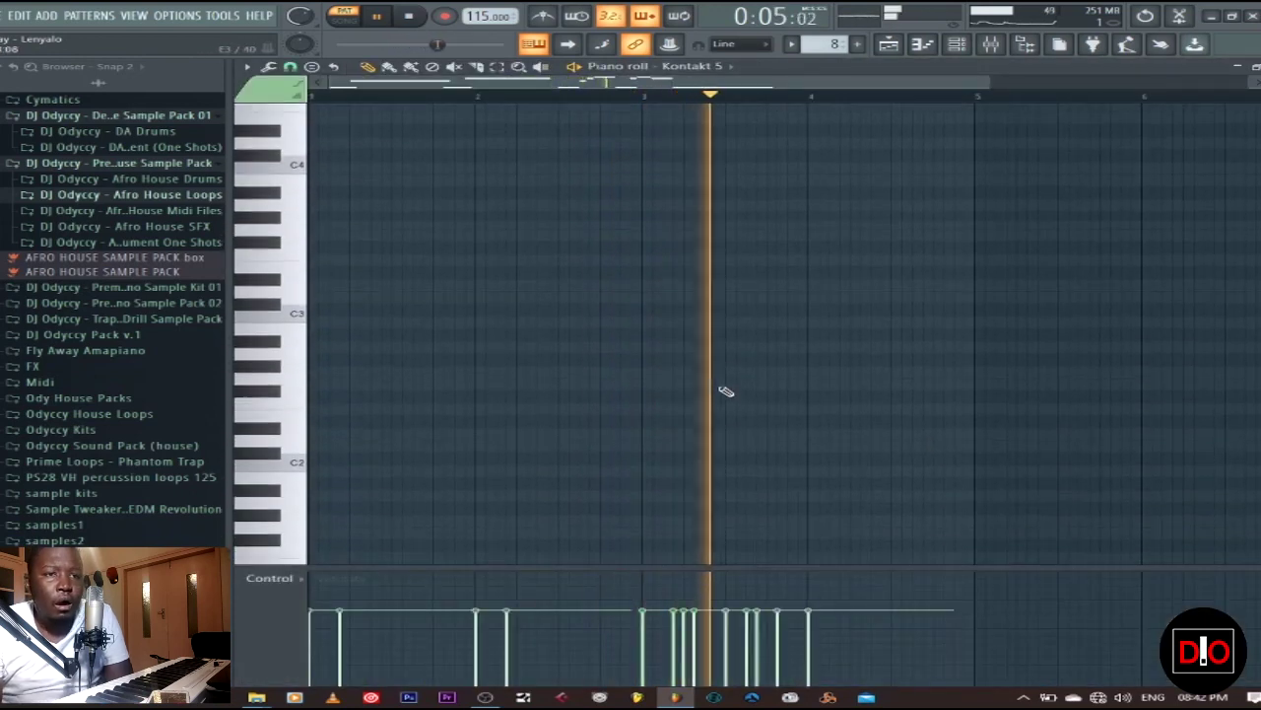
scroll(726, 391, "up", 3)
scroll(726, 391, "up", 3)
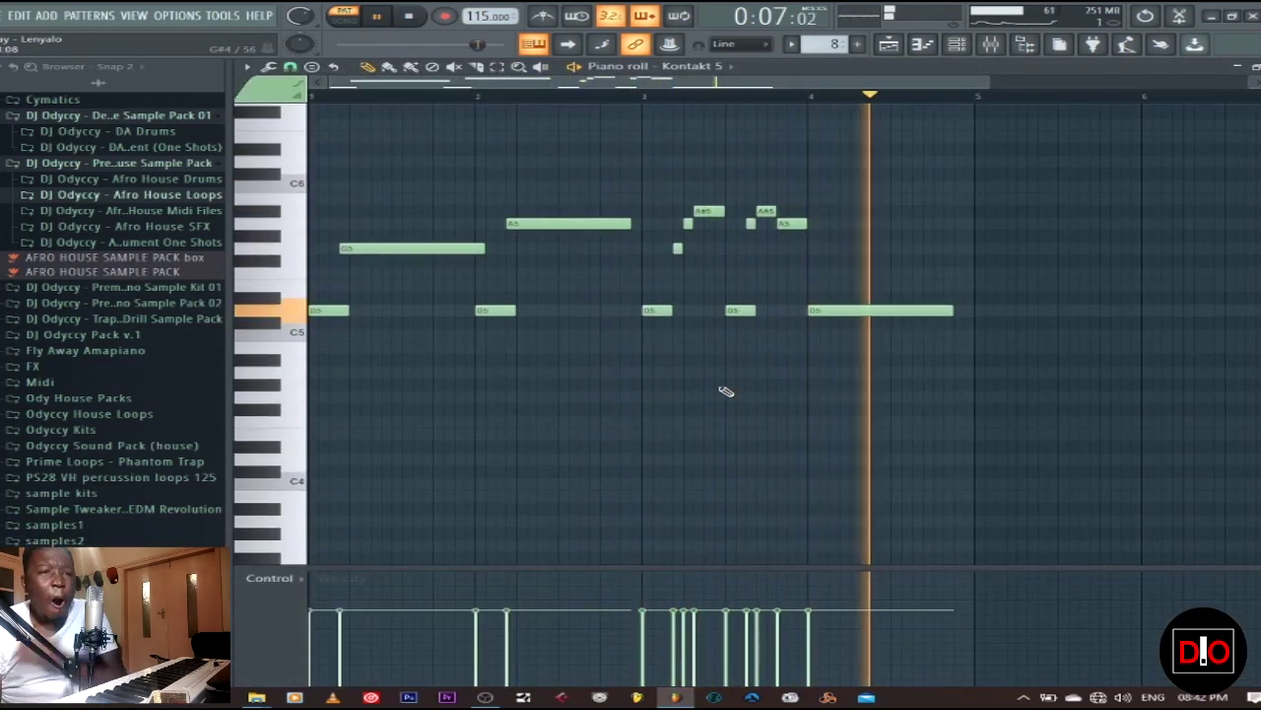
left_click(409, 18)
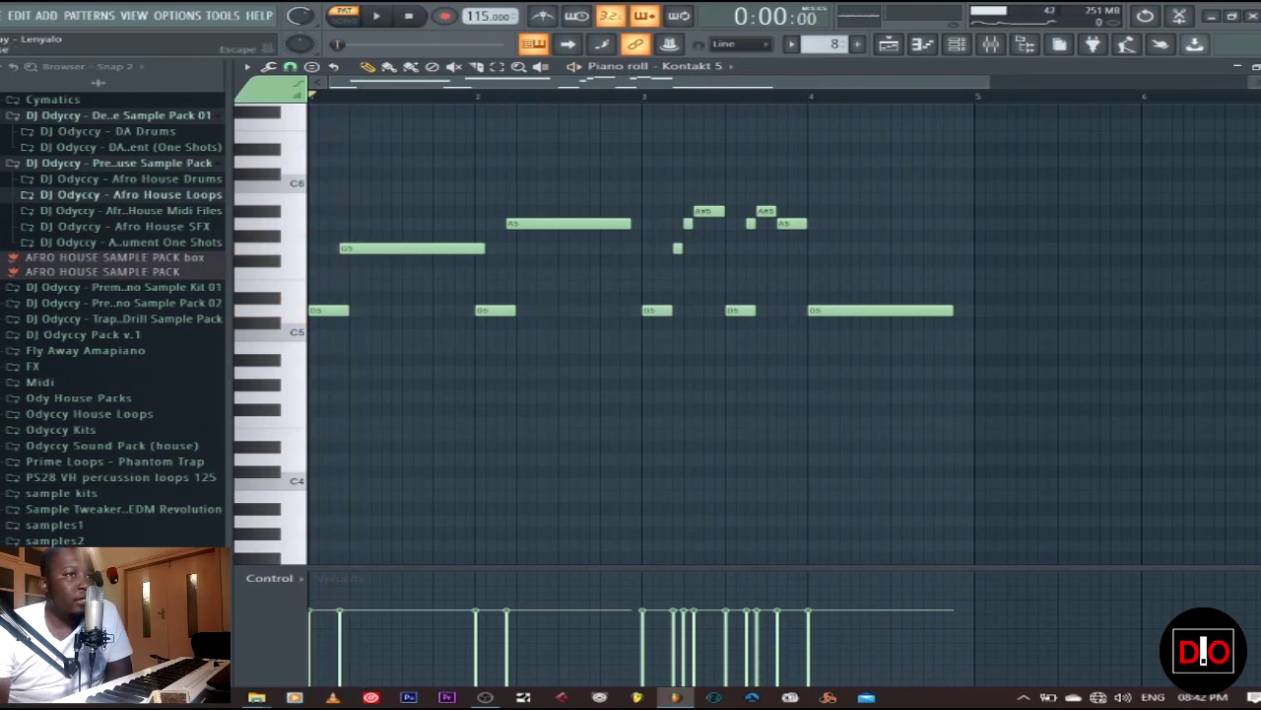
Return to the playlist and play the arrangement in song mode from bar 33 with the Guitar included.
key("F7")
left_click(897, 49)
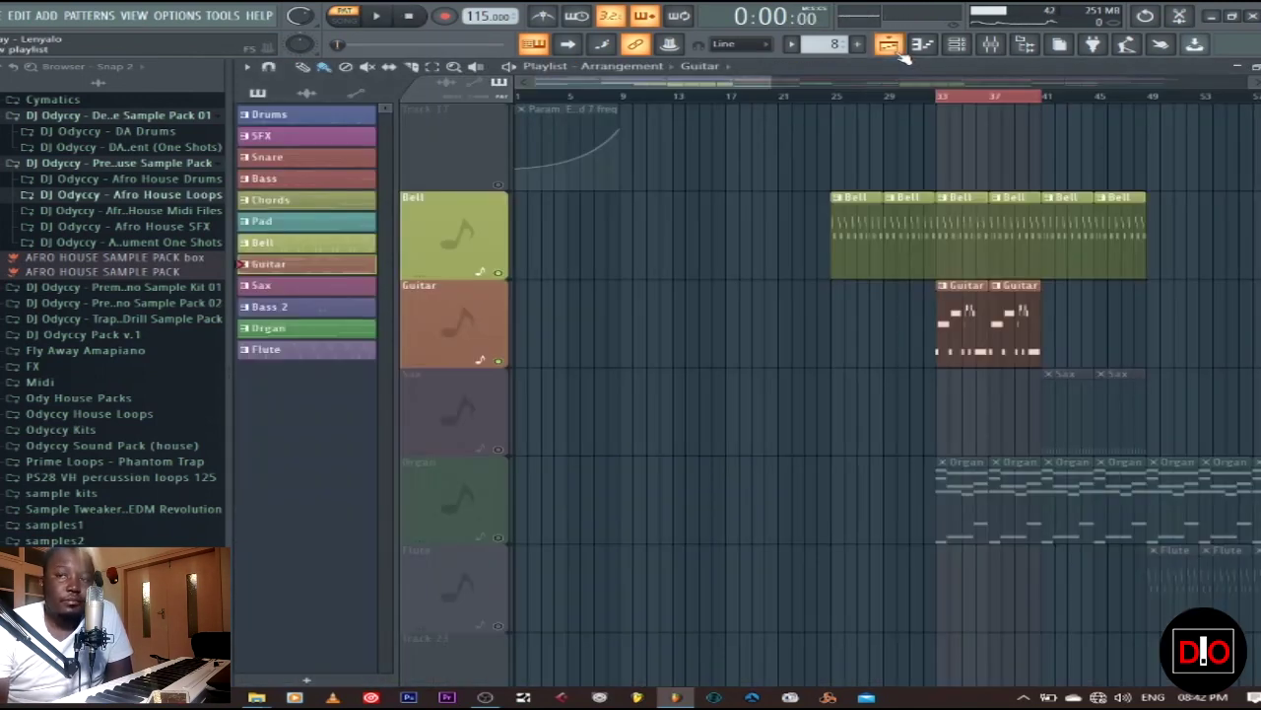
left_click(946, 102)
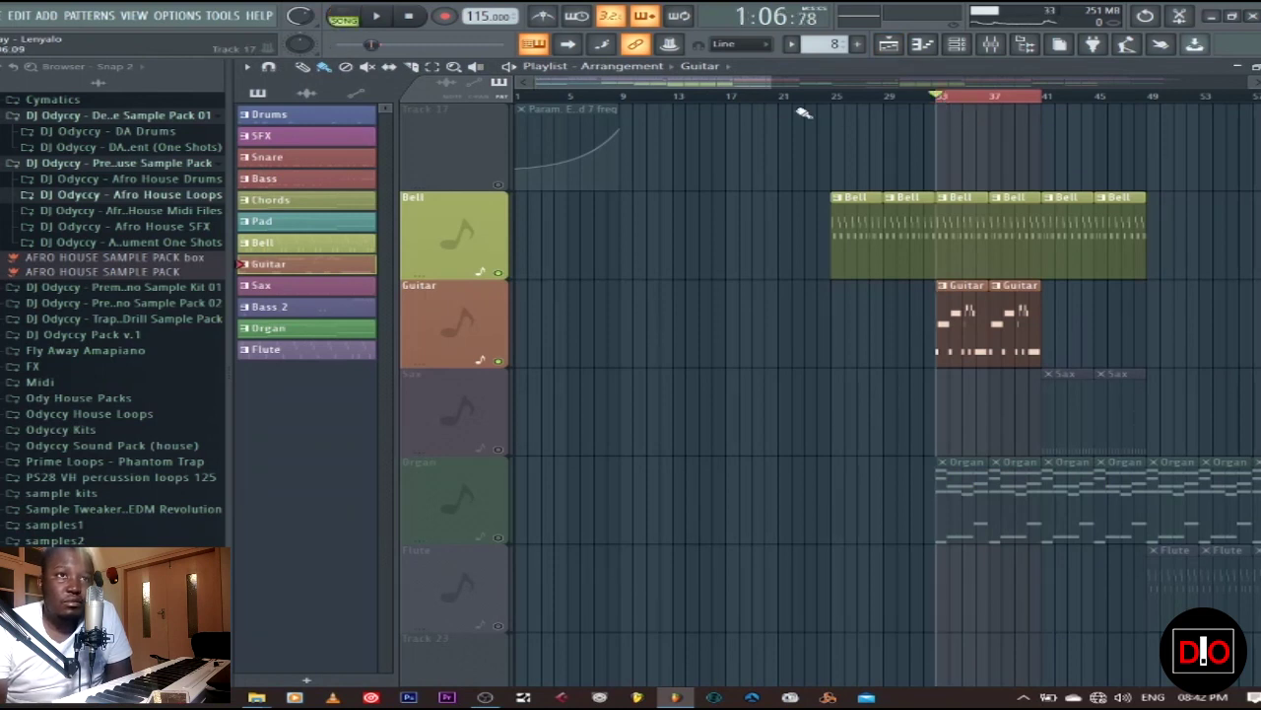
left_click(392, 20)
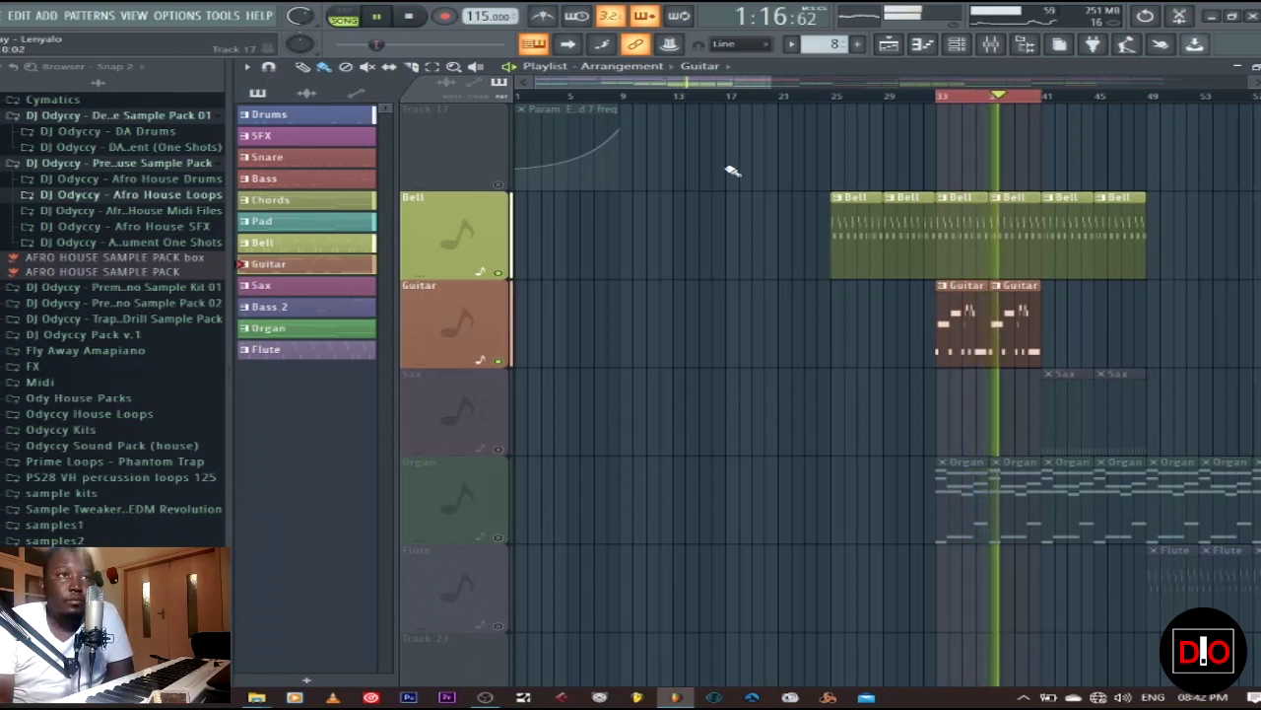
Unmute the ACAPPELA on Track 1 during playback, listen to it with the other active tracks, and stop playback.
scroll(749, 216, "up", 10)
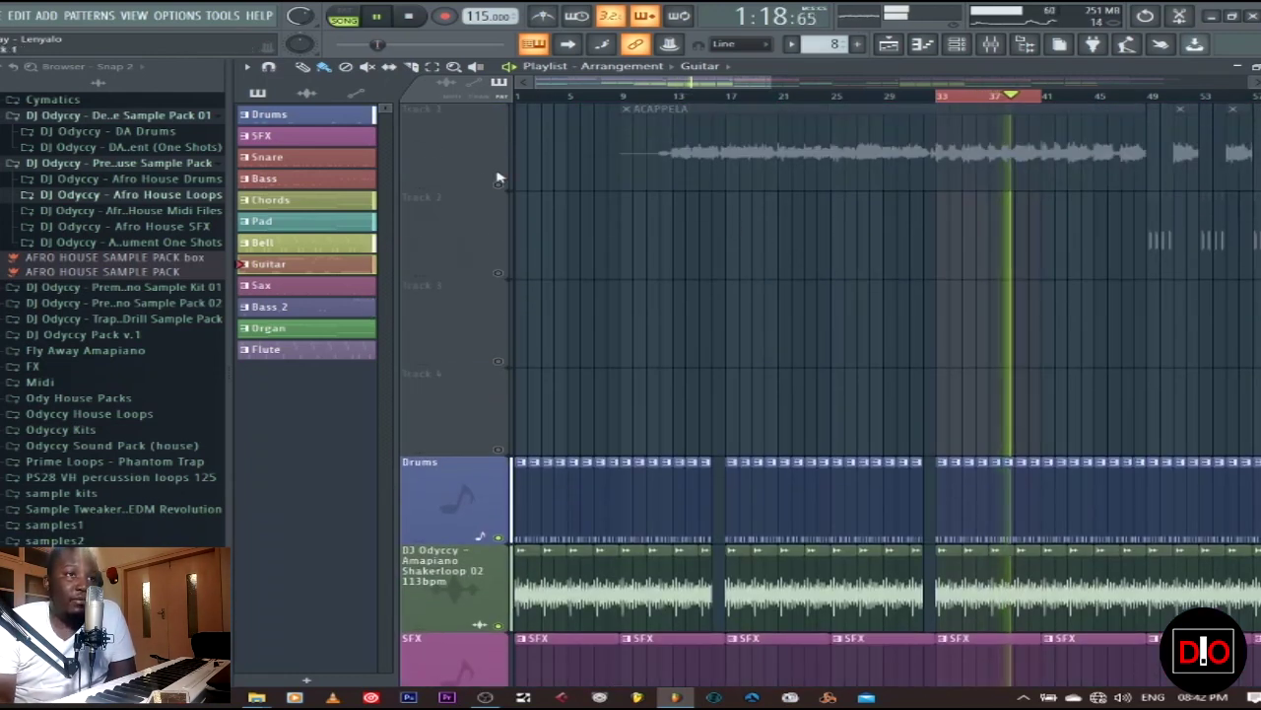
left_click(498, 185)
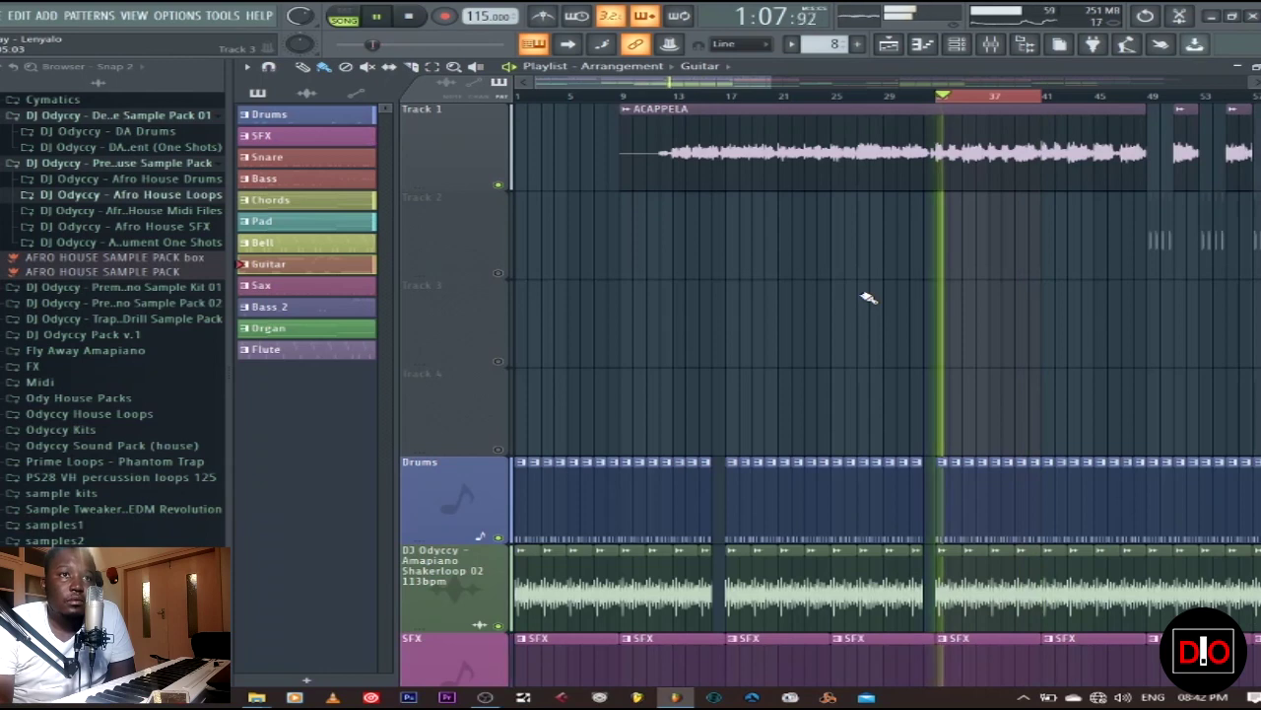
scroll(868, 298, "down", 1)
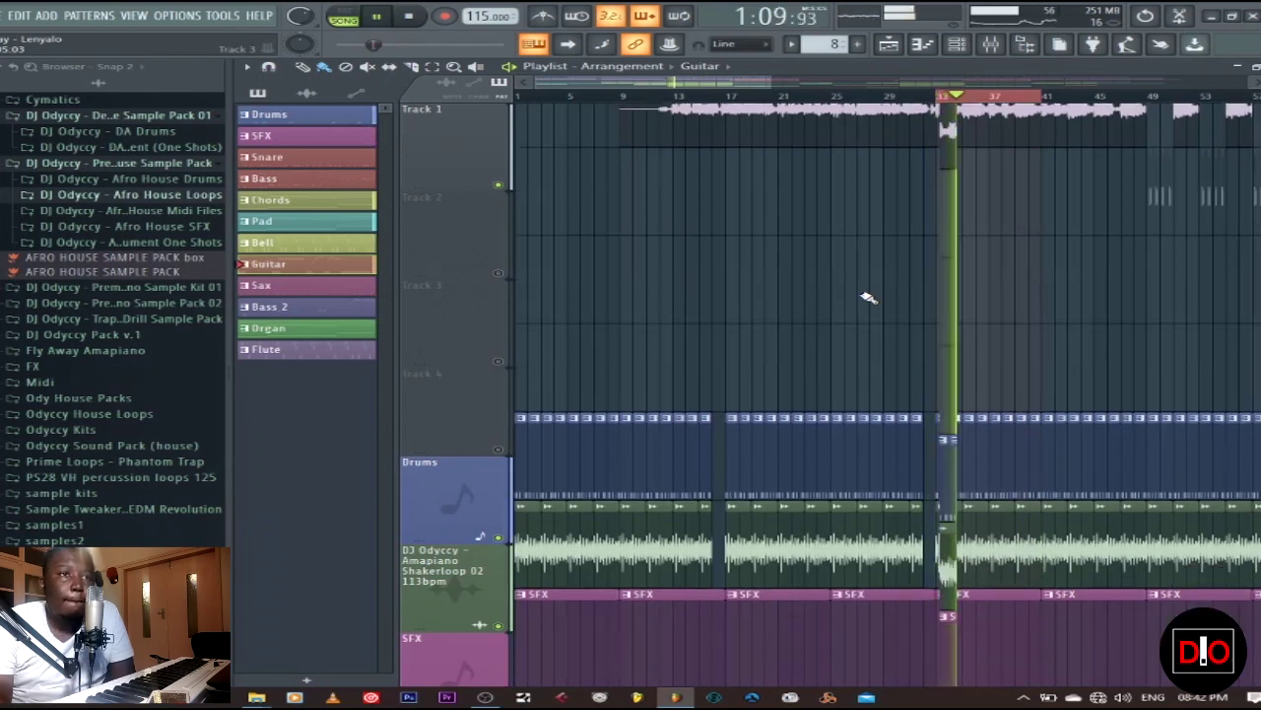
scroll(867, 298, "down", 11)
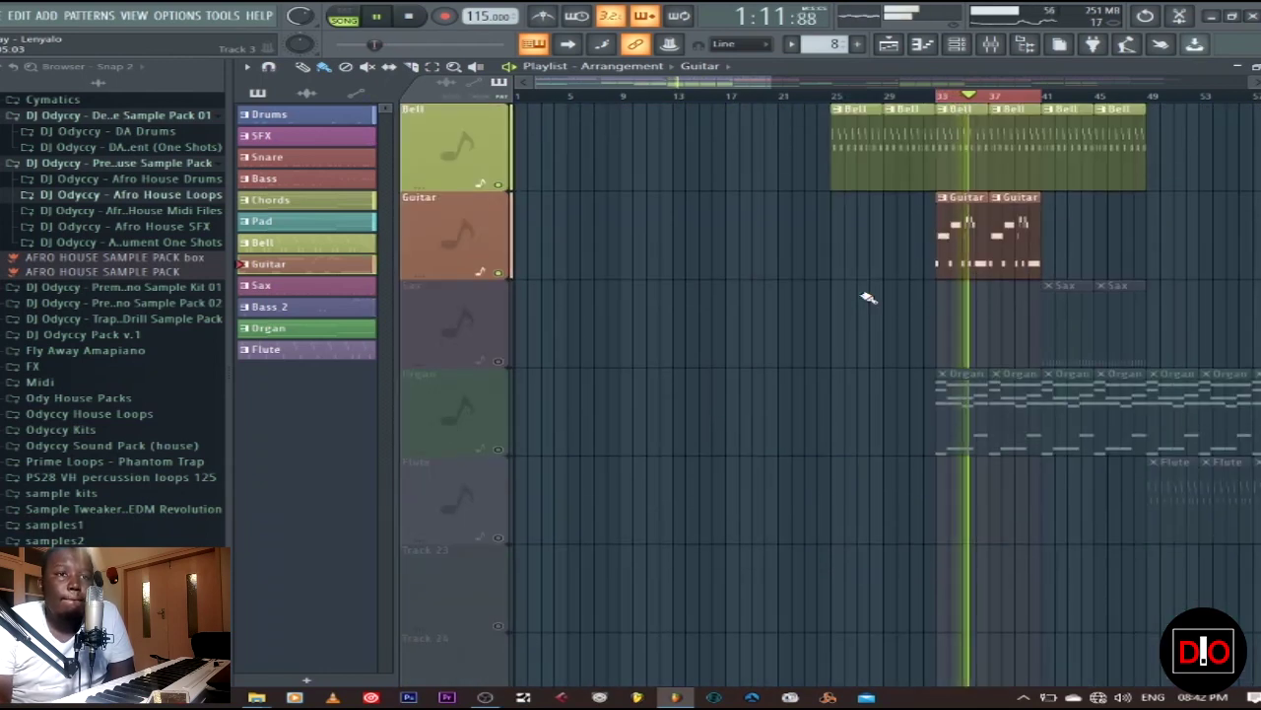
left_click(408, 17)
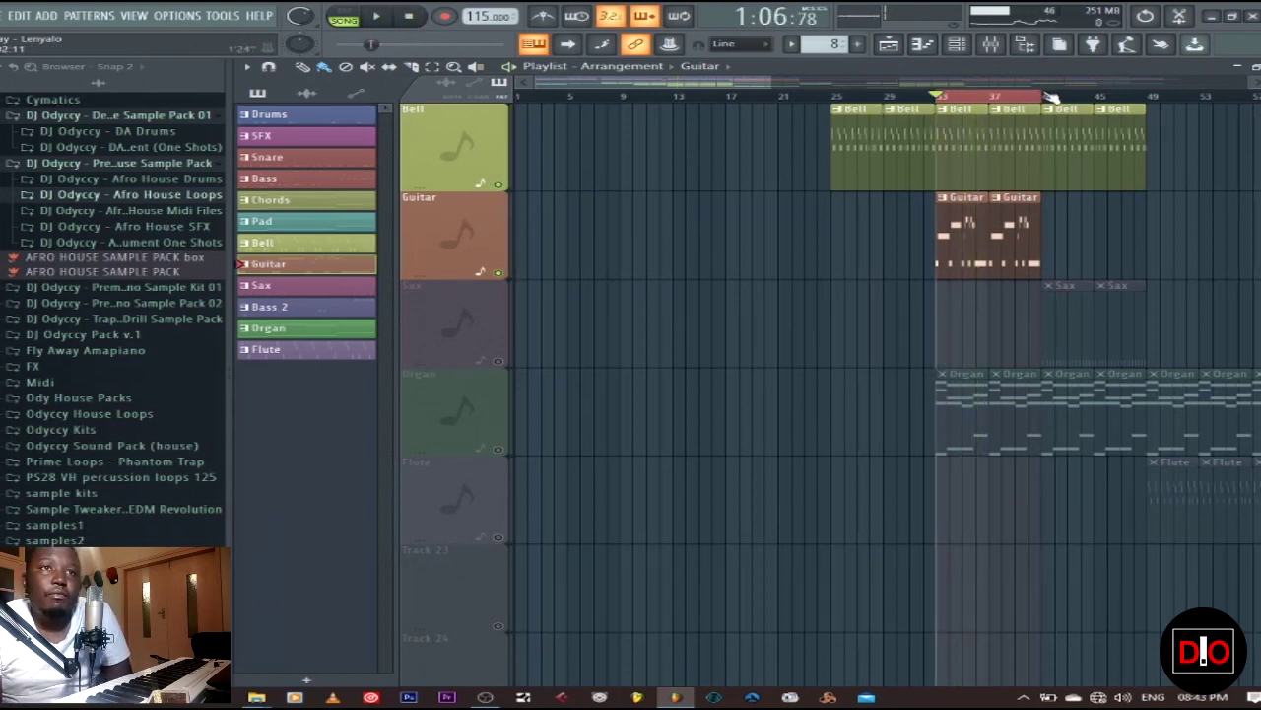
Unmute the Sax track in the playlist and play the arrangement over the bar 41 to 49 selection.
left_click_drag(1044, 96, 1146, 97)
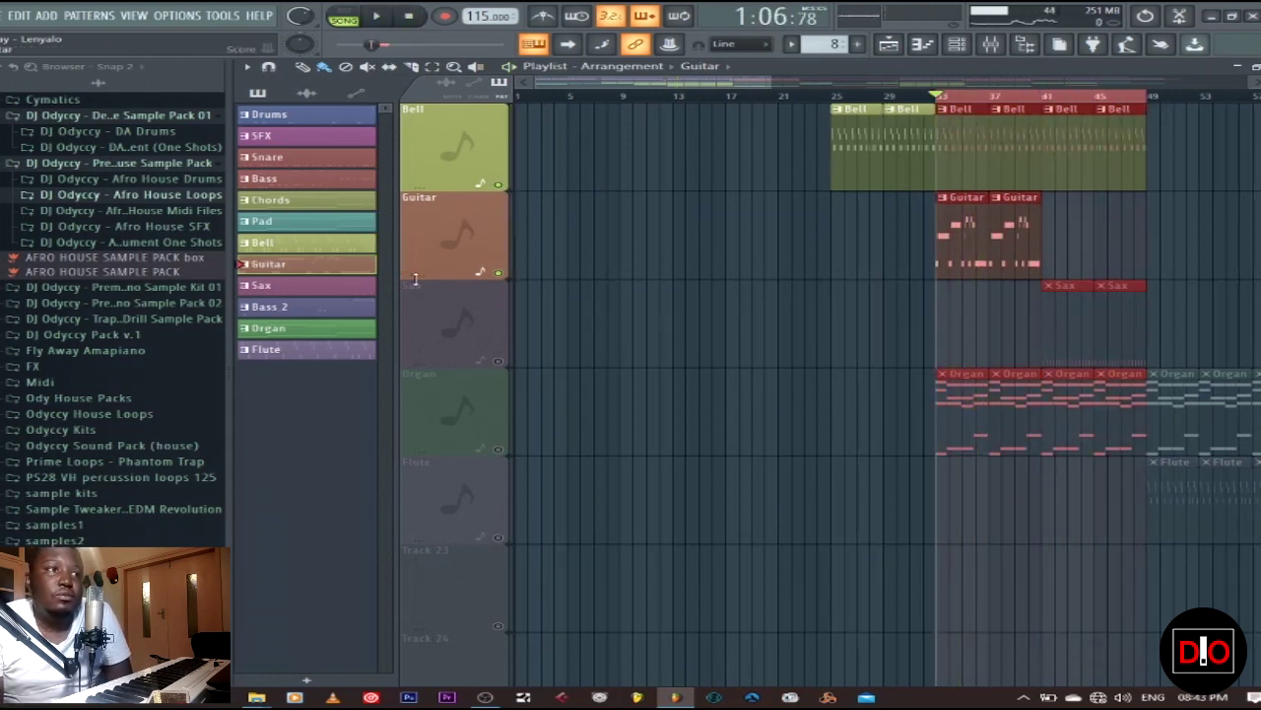
left_click(497, 359)
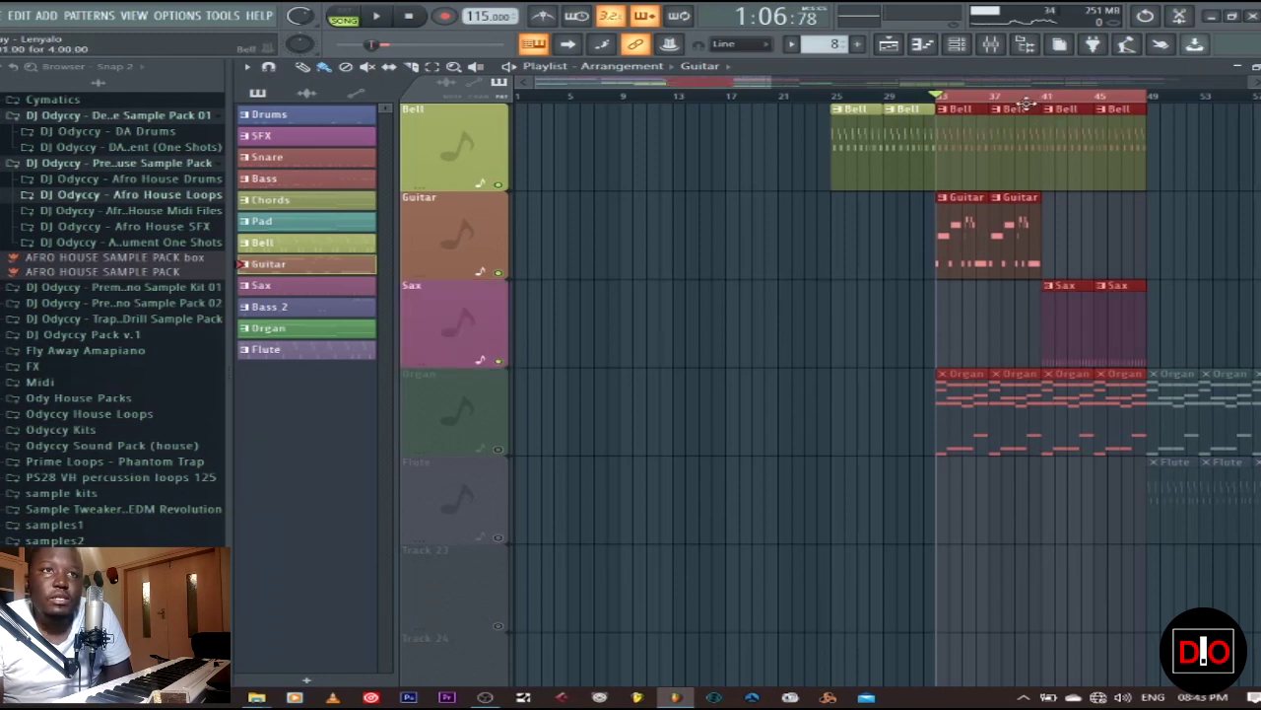
left_click(1029, 98)
left_click(1044, 98)
left_click(375, 15)
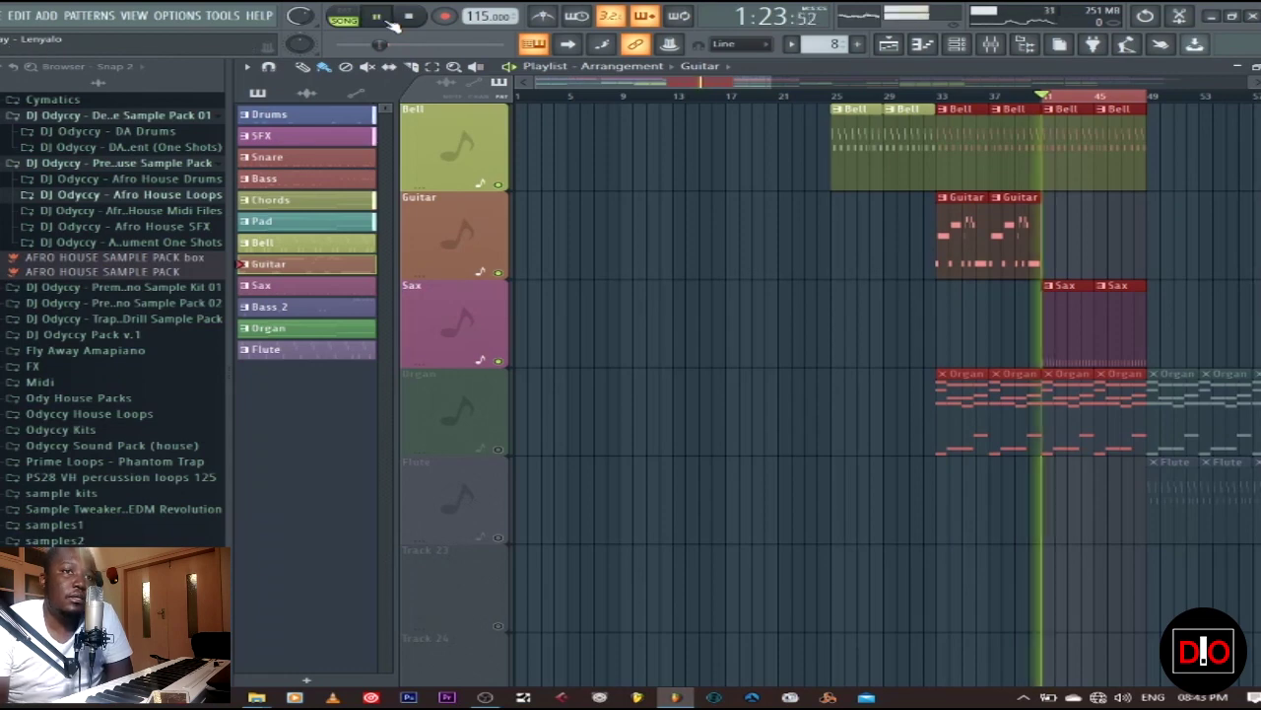
Make the Sax pattern the active one, show its channels in the channel rack, and stop playback.
scroll(1219, 298, "up", 3)
scroll(1219, 298, "up", 1)
left_click(1075, 582)
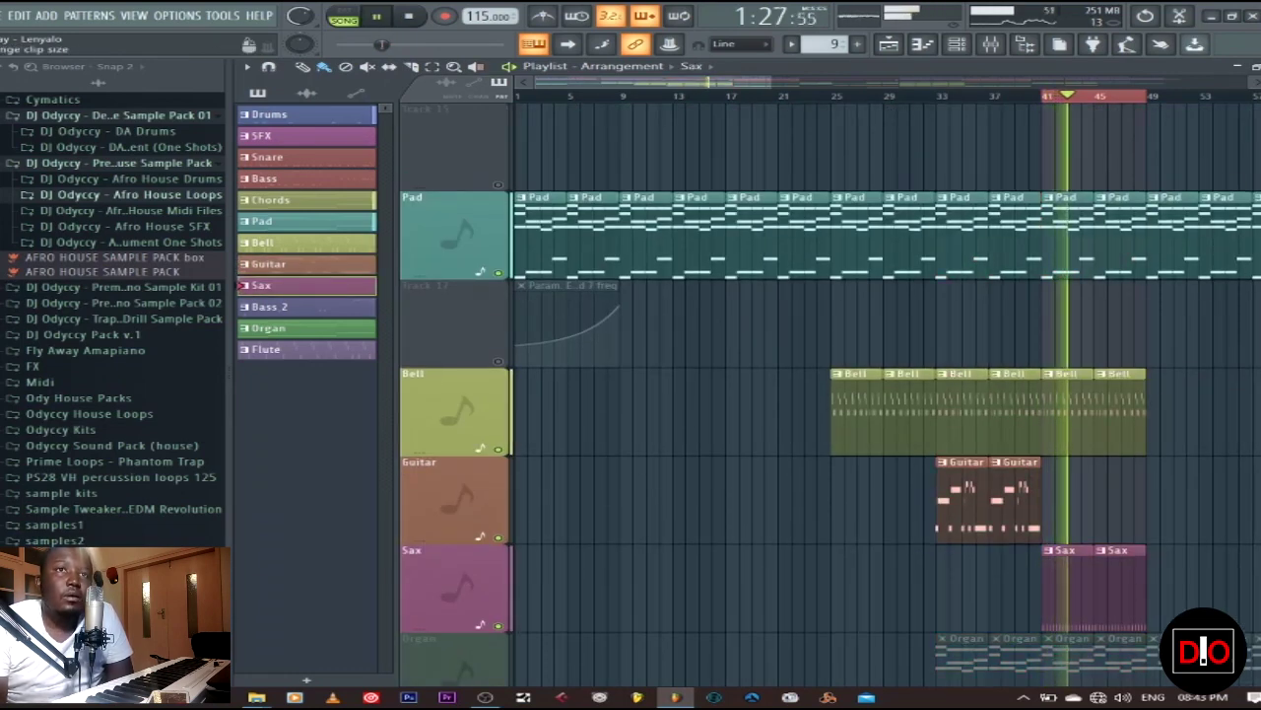
key("F9")
key("F6")
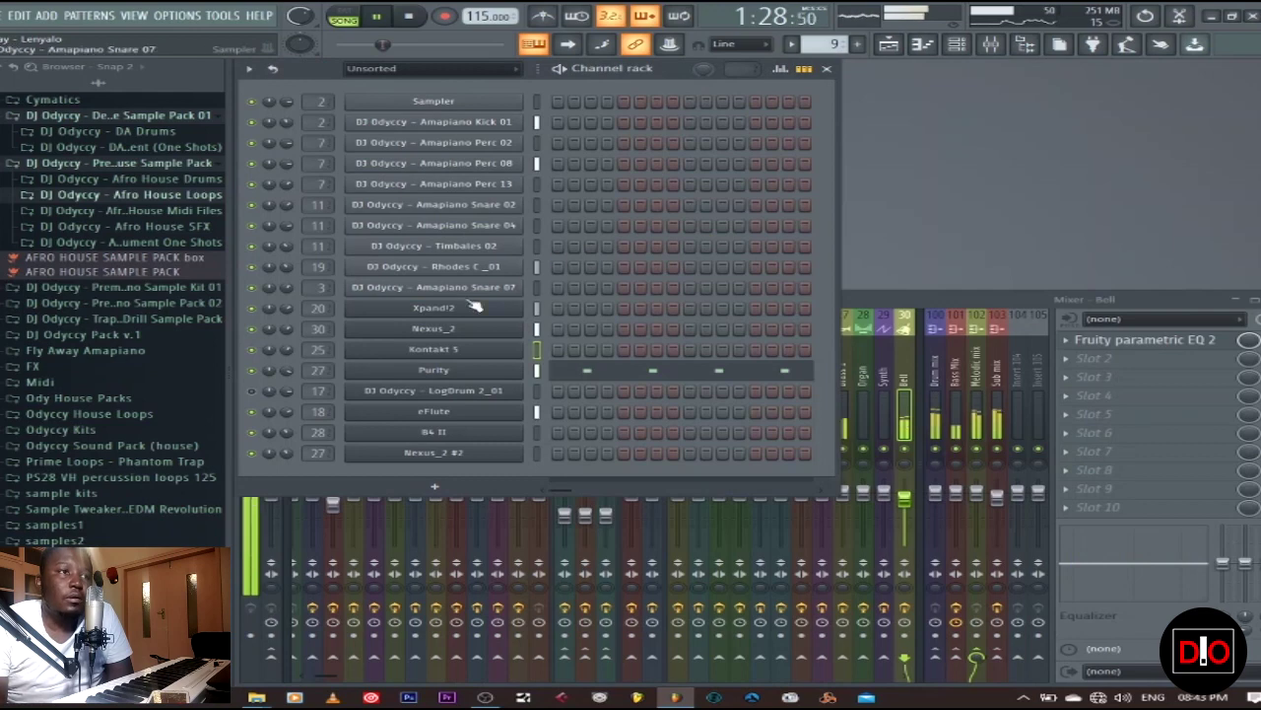
left_click(408, 15)
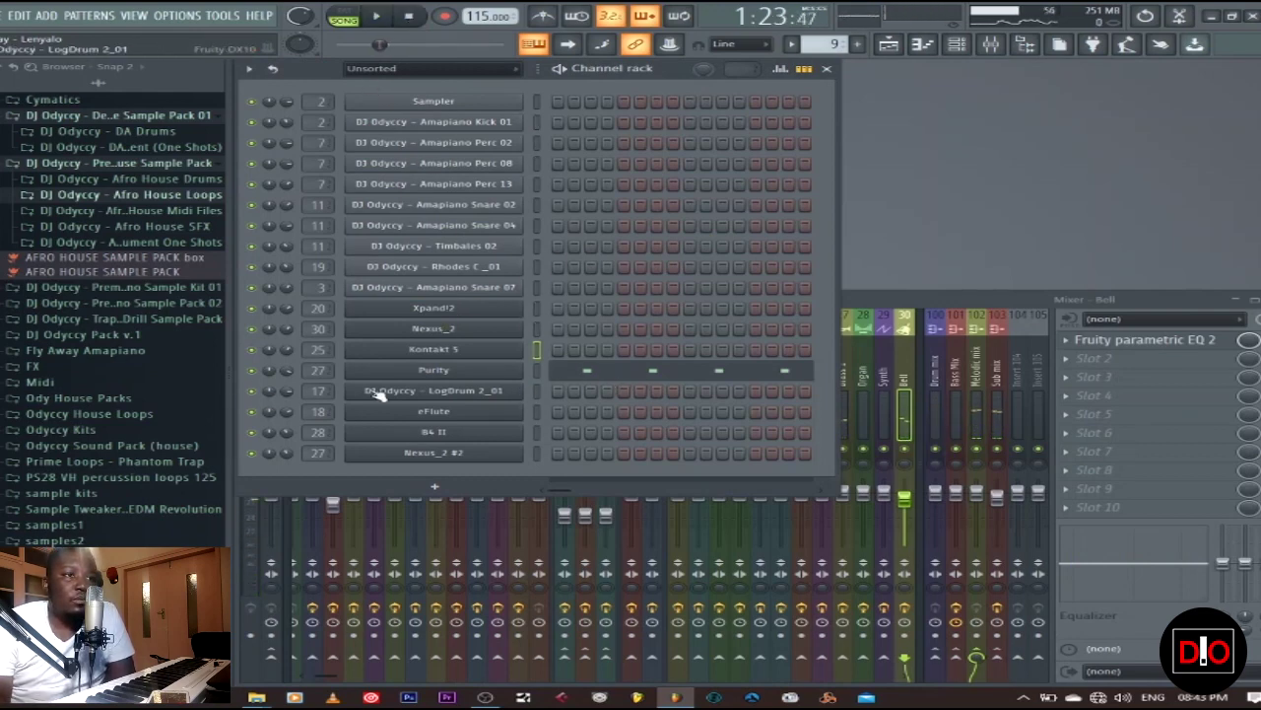
Inspect the Purity plugin's Solo Tenor preset in the Woodwind category, and close the plugin.
left_click(505, 371)
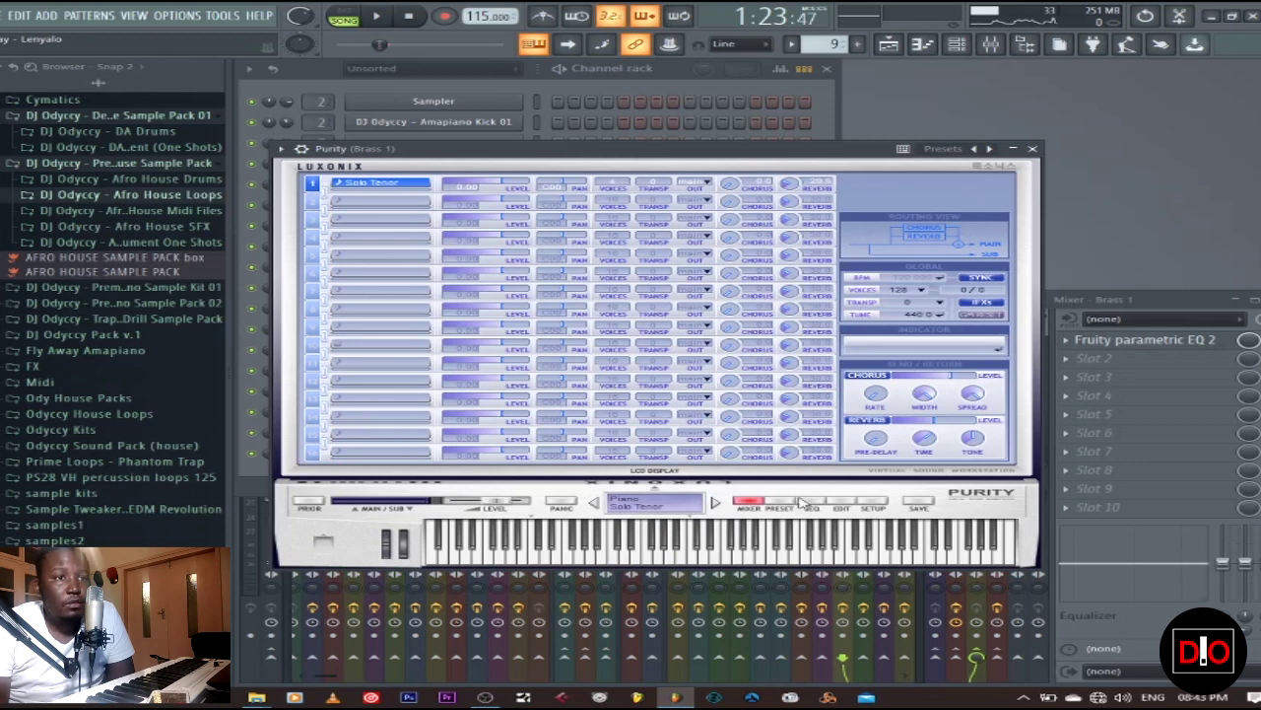
left_click(783, 504)
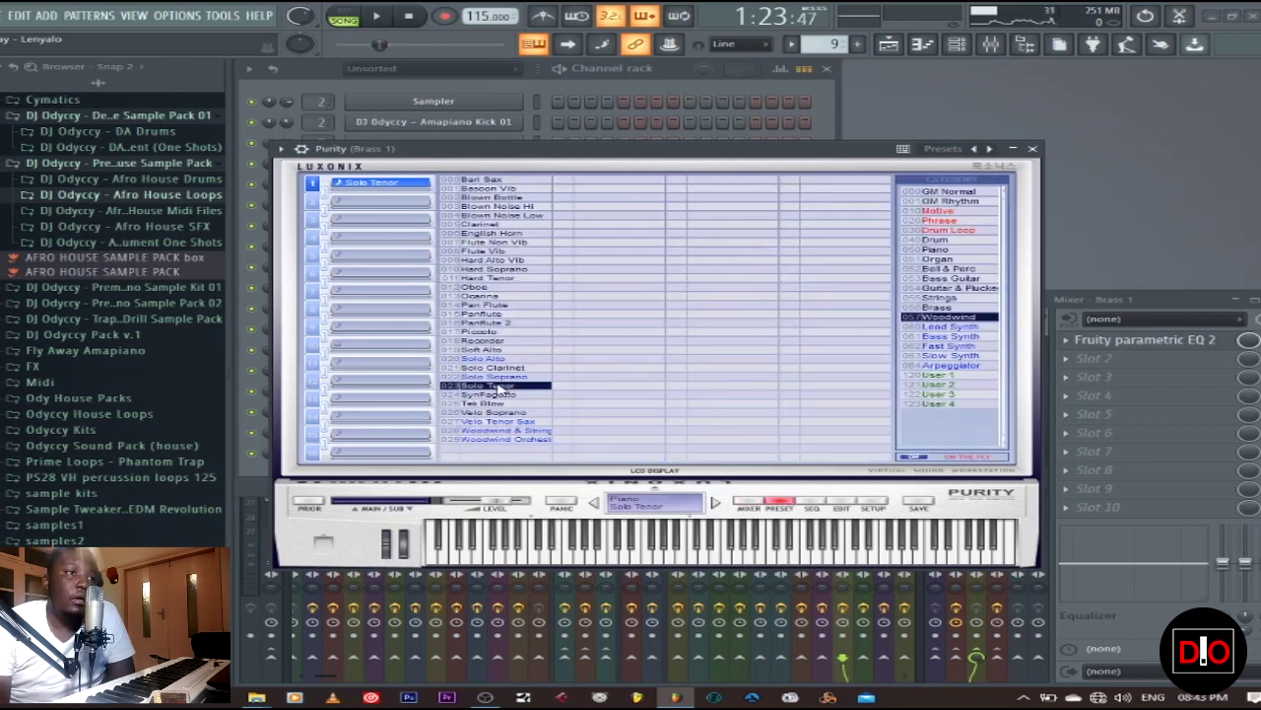
left_click(1032, 148)
Examine the Sax pattern's Purity notes in the piano roll, viewing all four bars with playback running.
key("space")
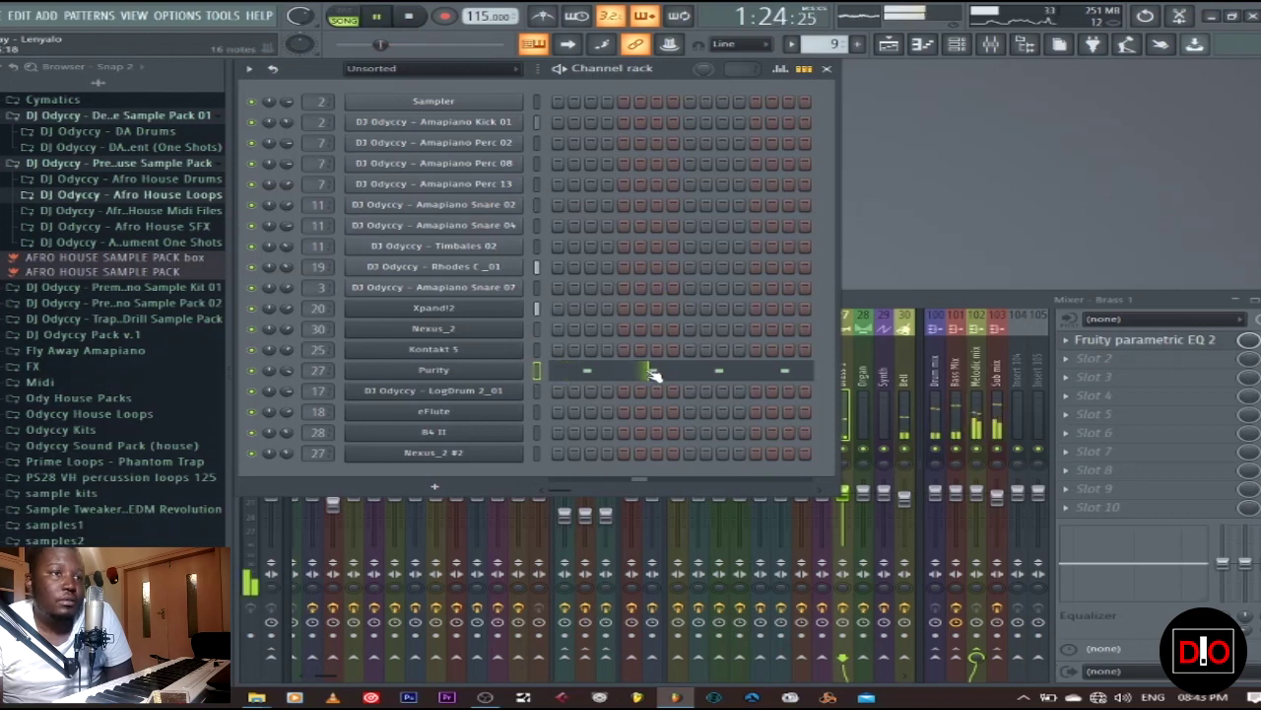
left_click(652, 370)
key("space")
key("ctrl+z")
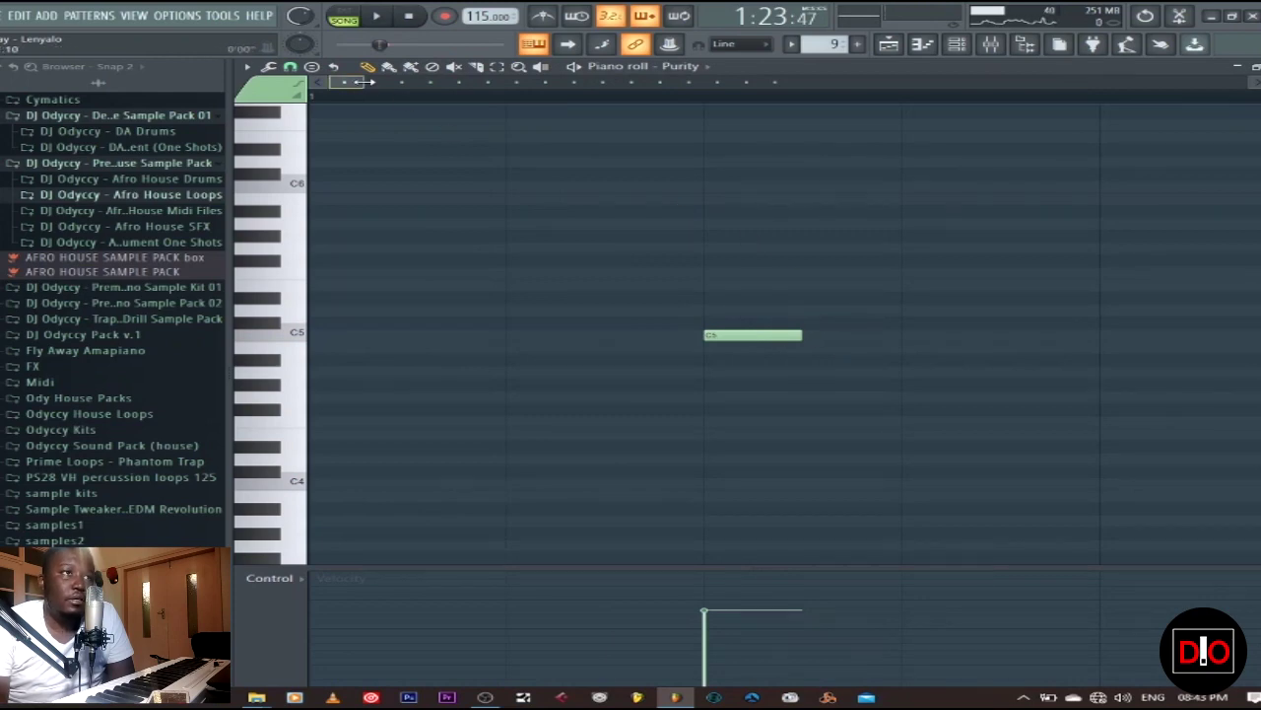
key("ctrl+z")
key("space")
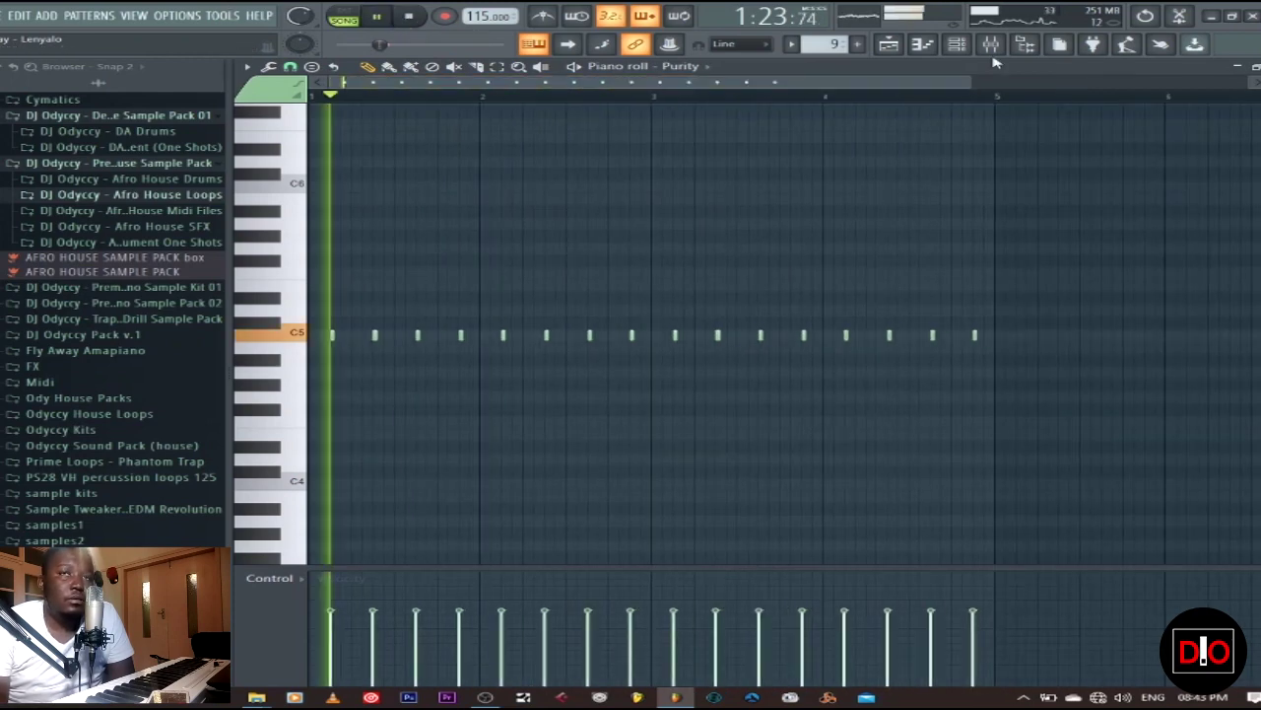
Return to the playlist, check where the Sax clips sit across the whole arrangement, and stop playback.
key("F7")
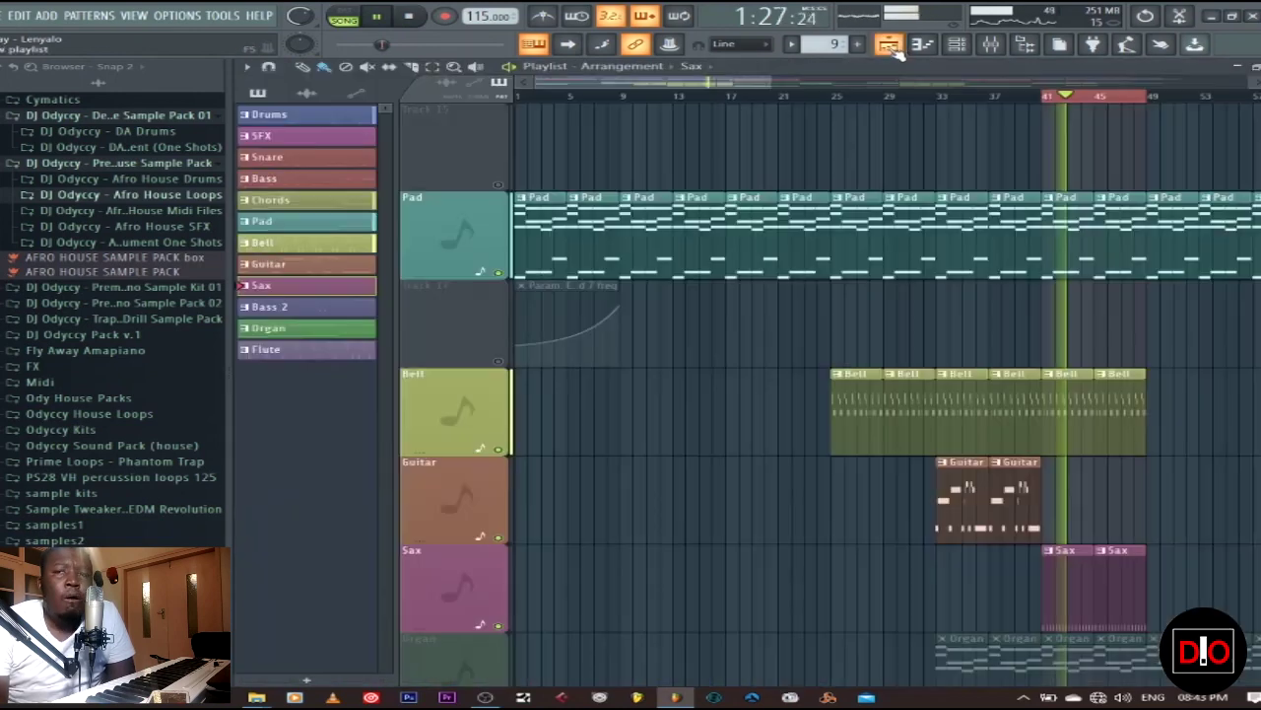
left_click(888, 43)
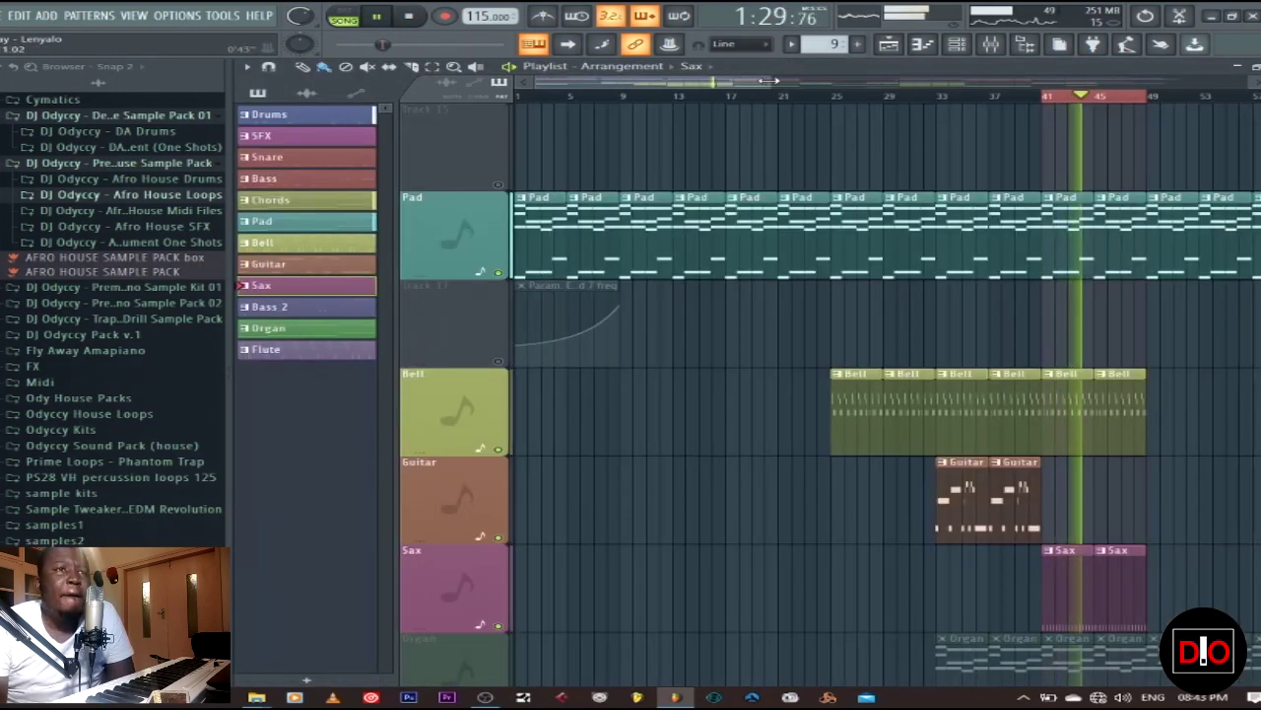
scroll(768, 80, "down", 2)
scroll(983, 315, "down", 5)
scroll(770, 197, "up", 2)
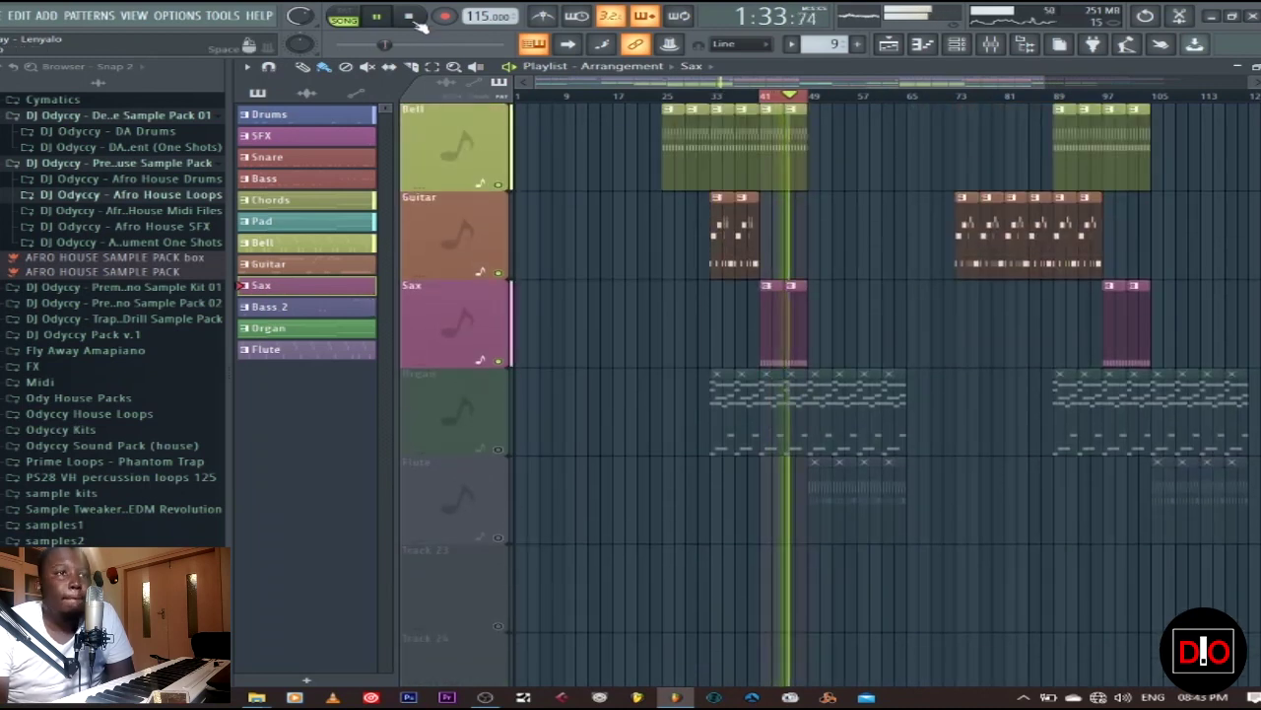
left_click(412, 18)
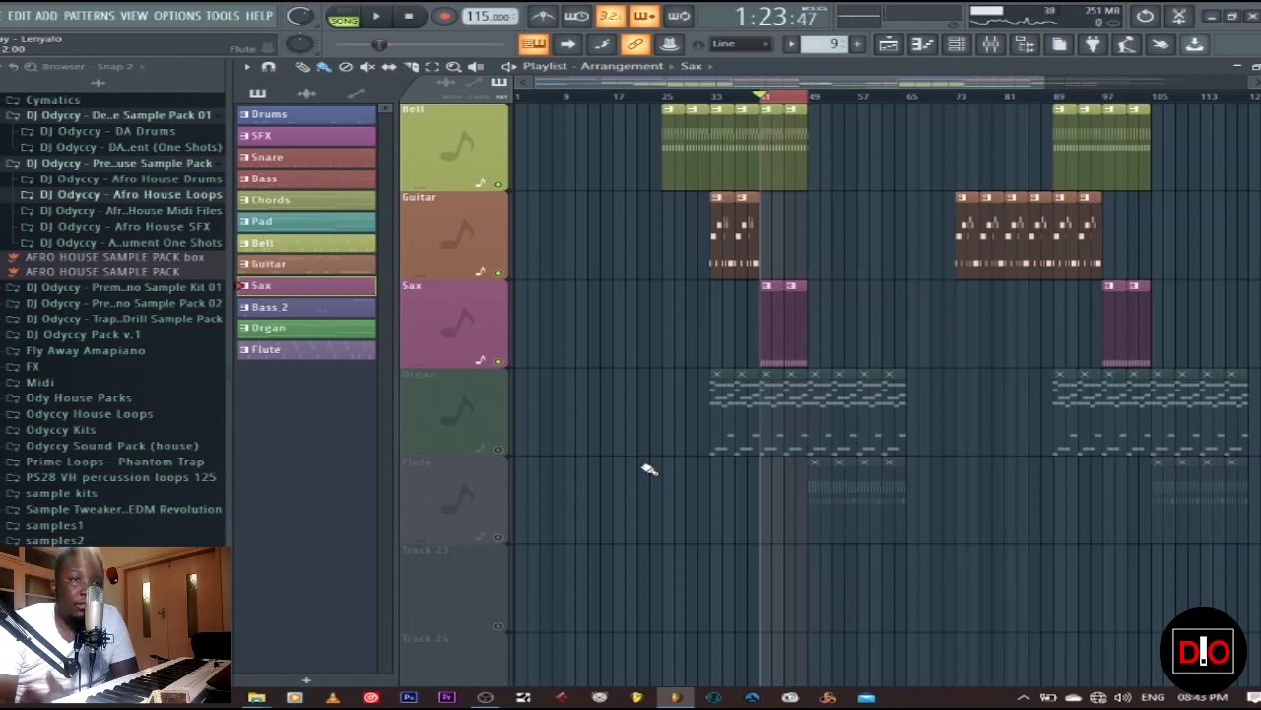
Unmute the Organ track, review the other tracks in the playlist, and play the arrangement from bar 41.
left_click(499, 452)
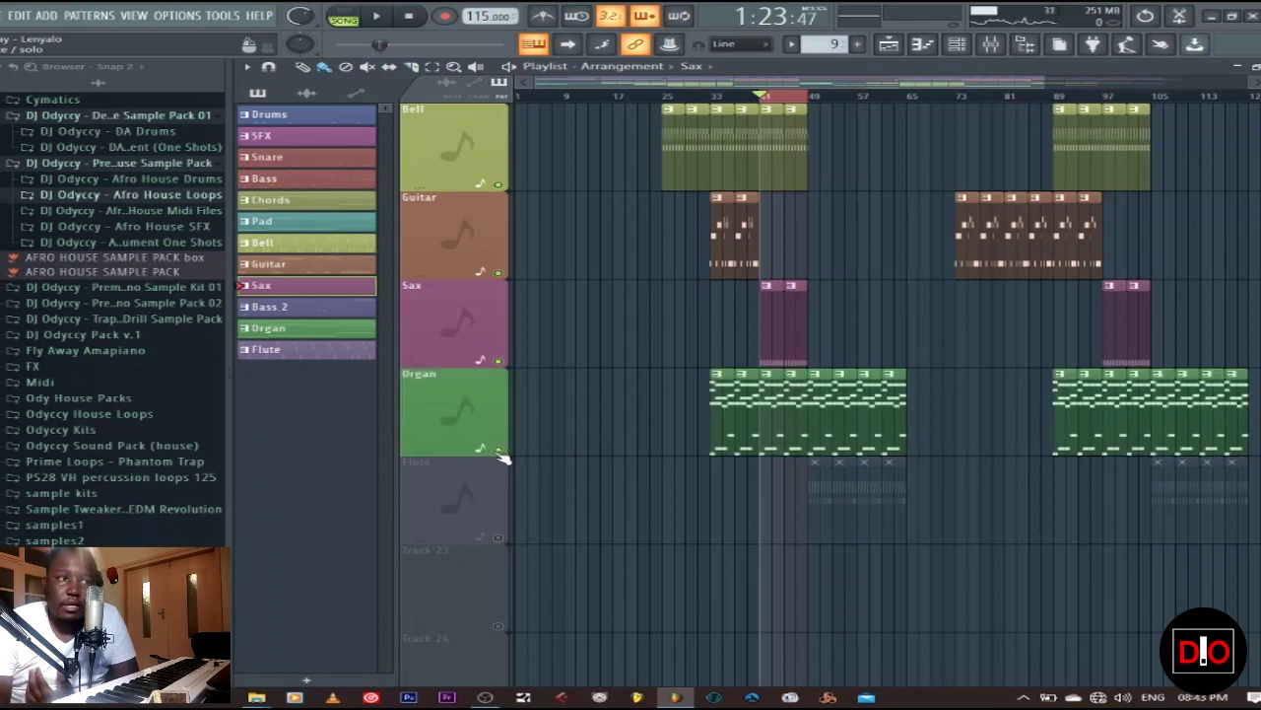
scroll(552, 468, "up", 10)
scroll(586, 476, "up", 4)
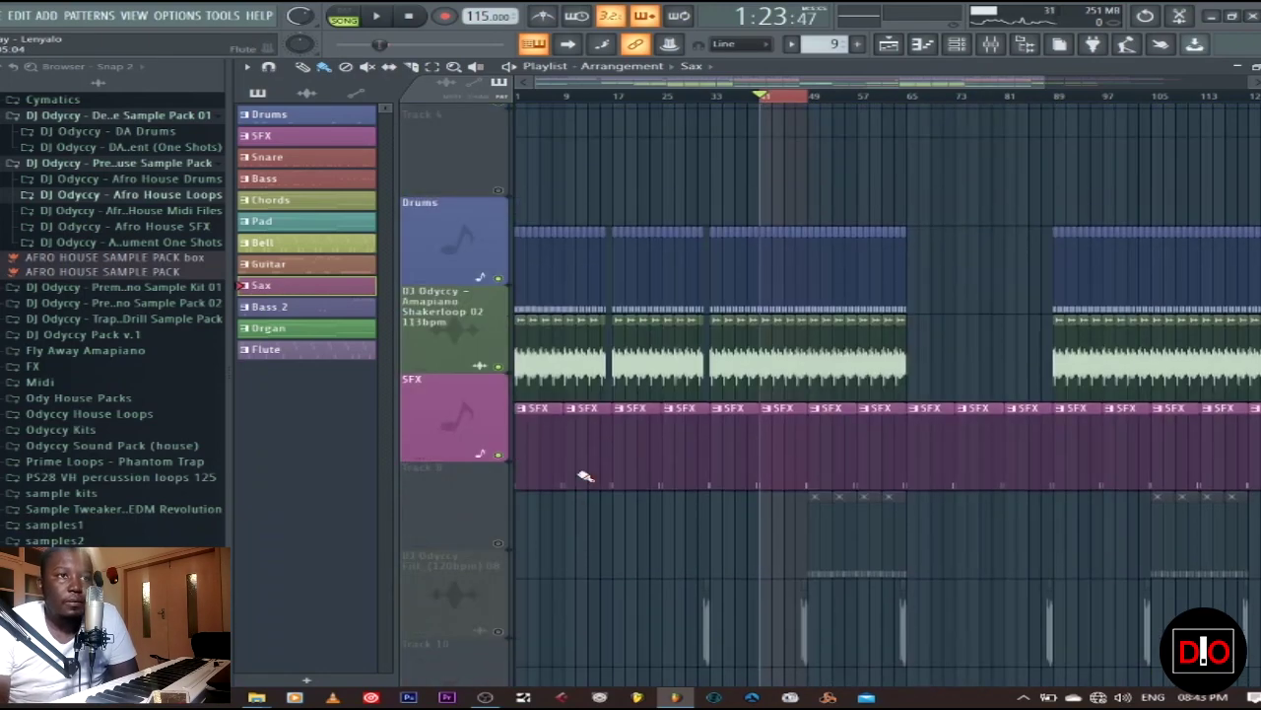
scroll(585, 476, "down", 4)
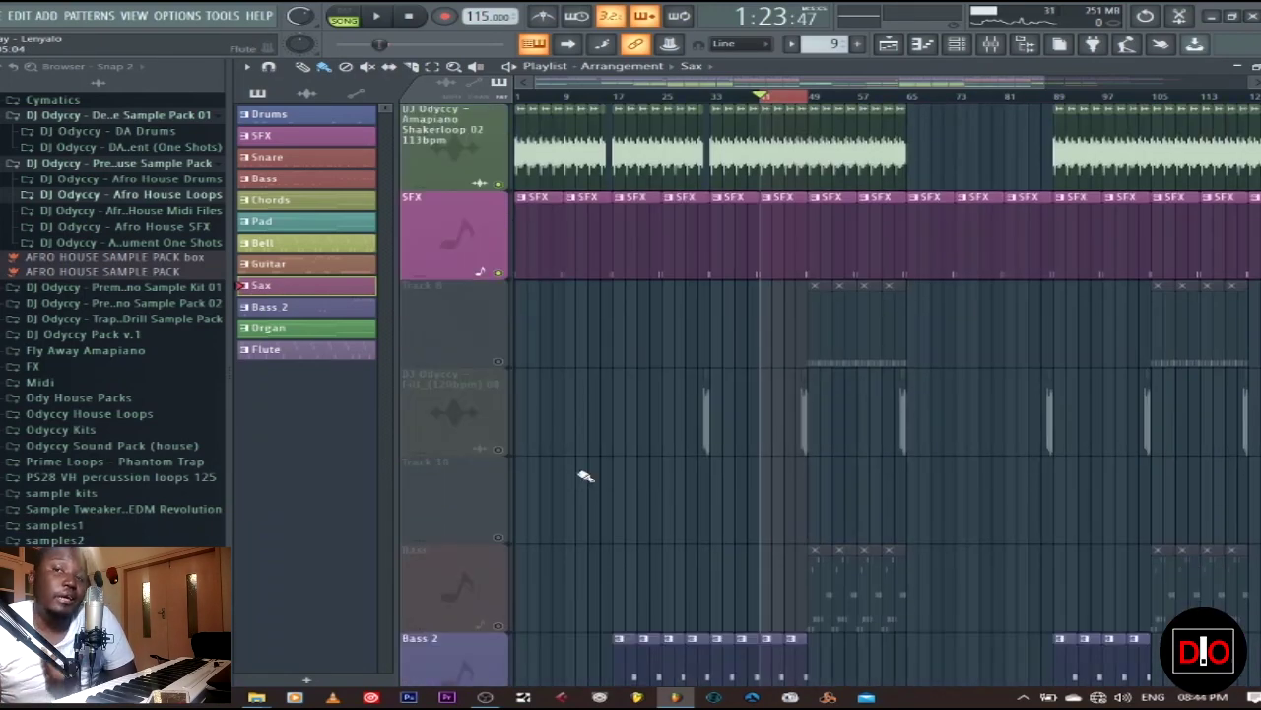
scroll(586, 476, "down", 10)
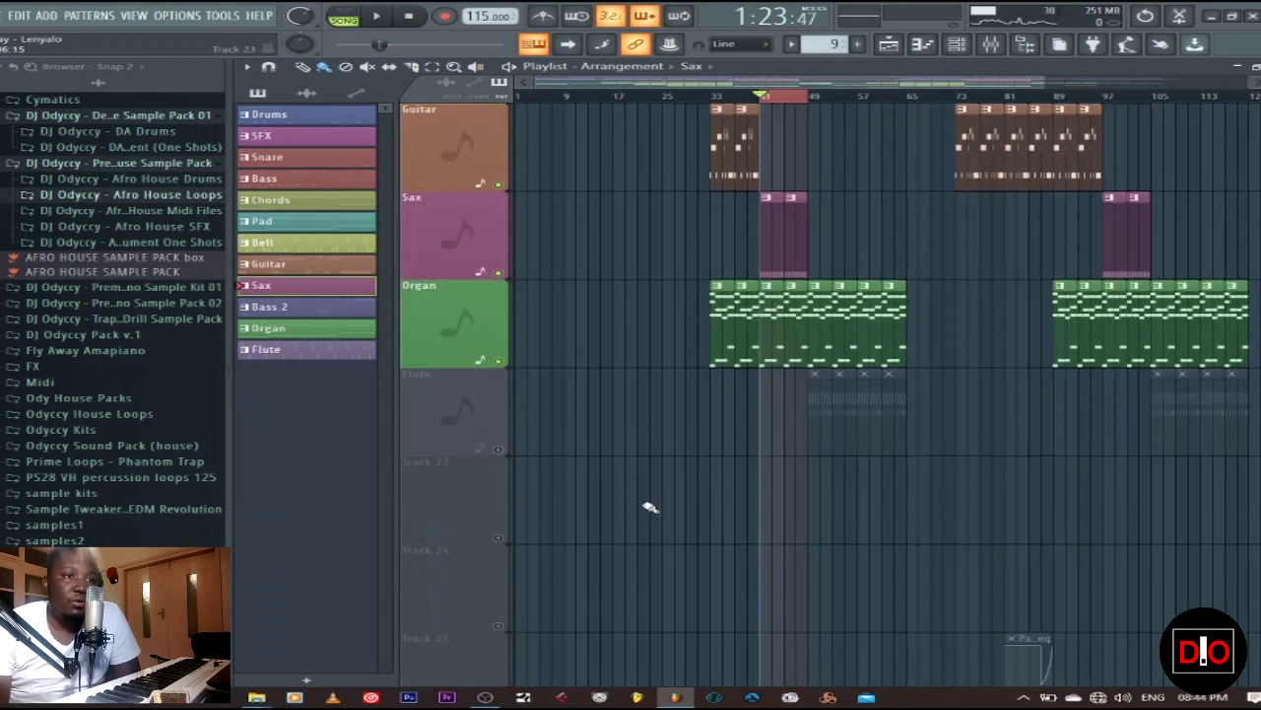
key("space")
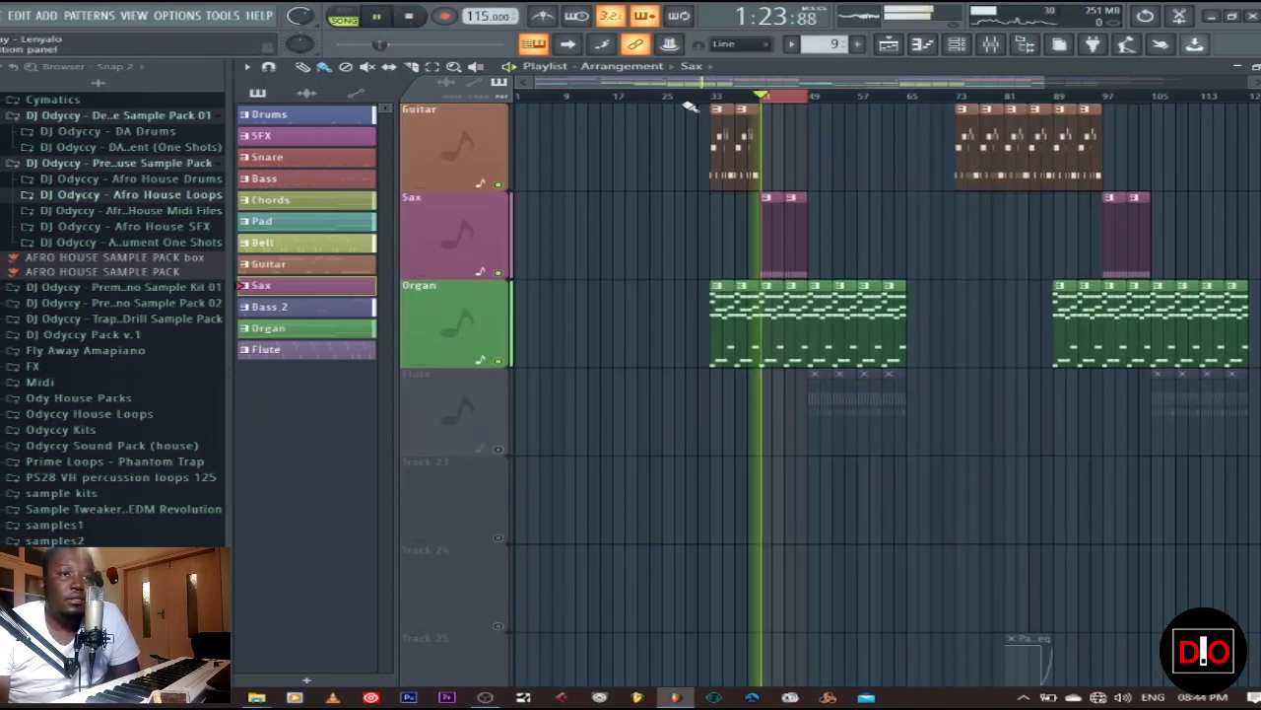
Make the Organ pattern the active one, show its B4 II channel in the channel rack, and stop playback.
key("F9")
key("F6")
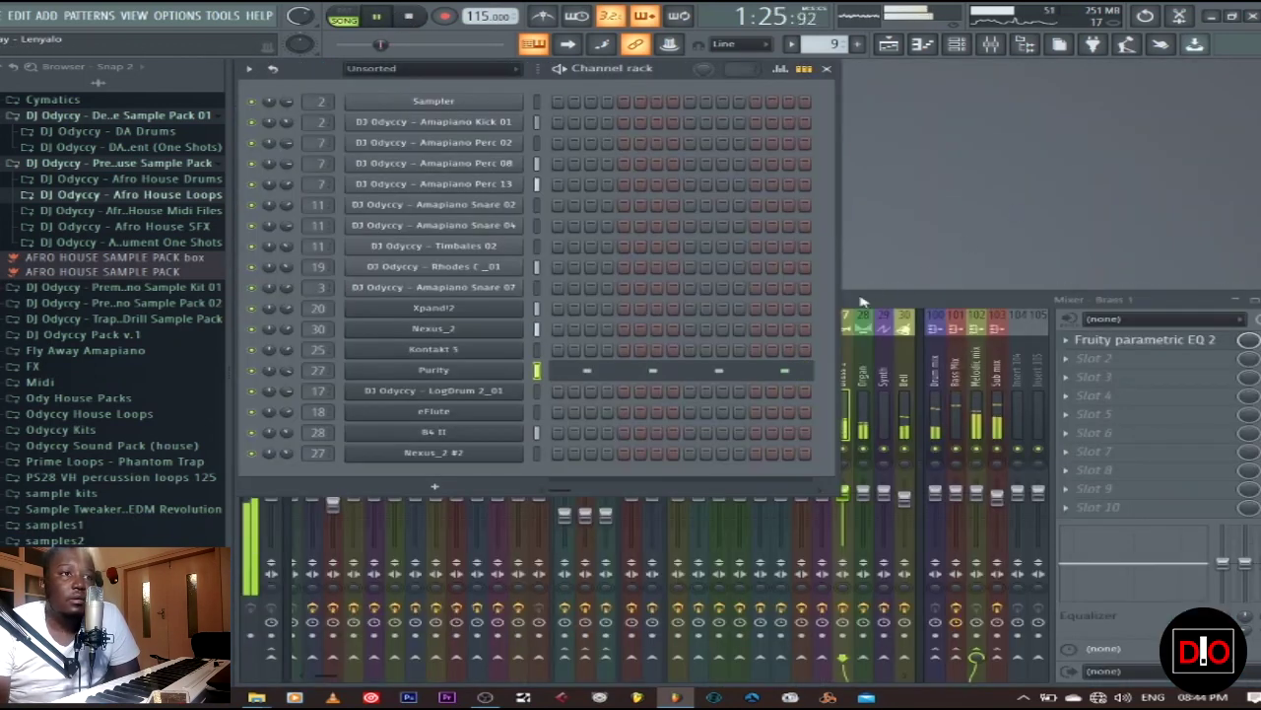
key("F5")
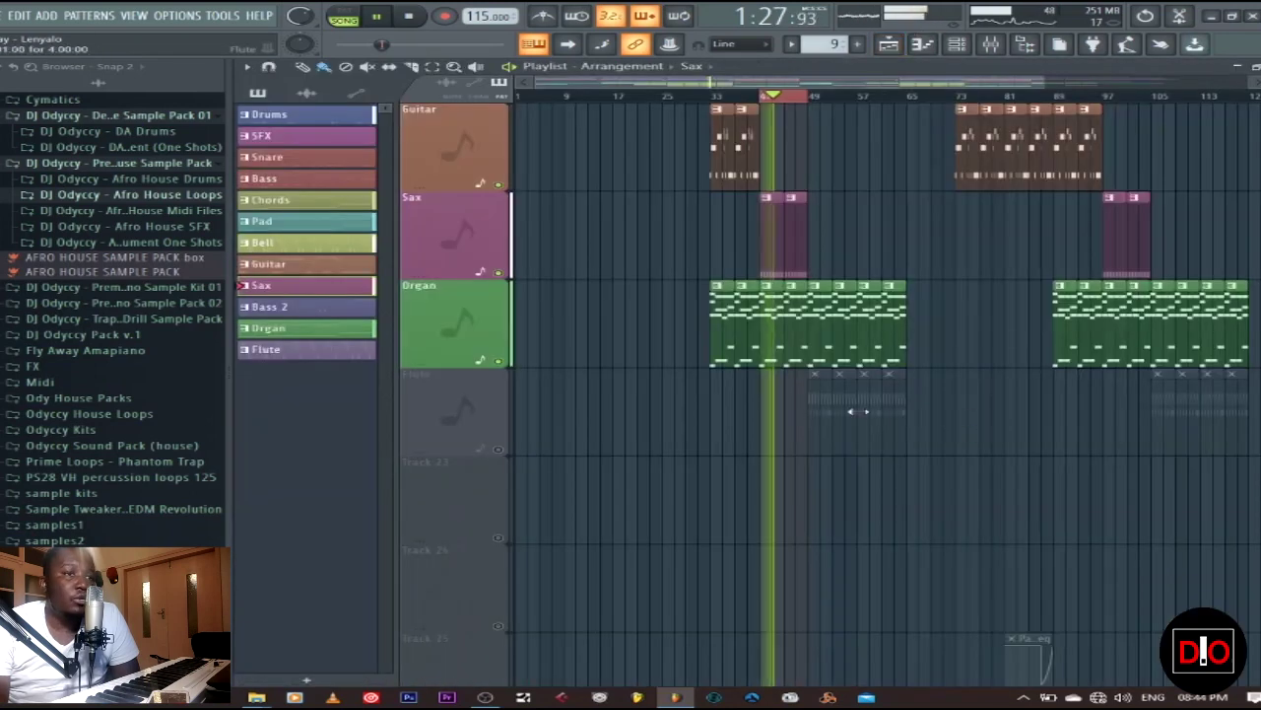
left_click(858, 335)
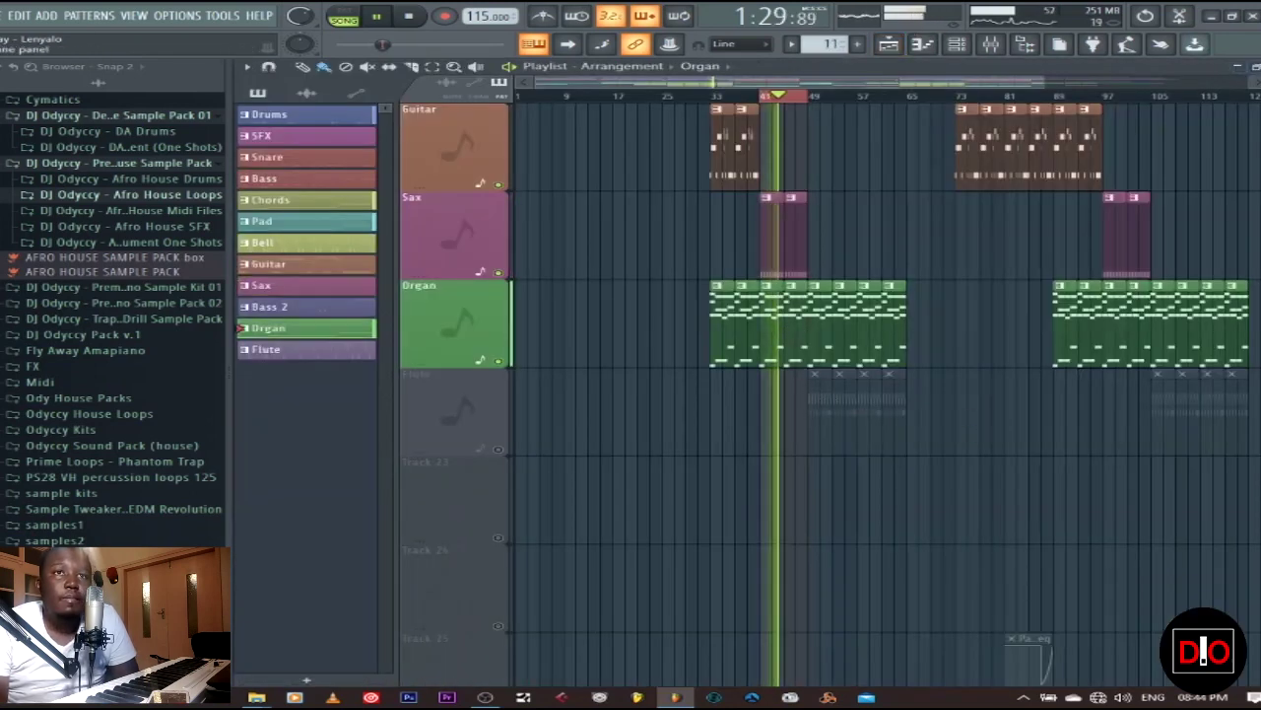
key("F5")
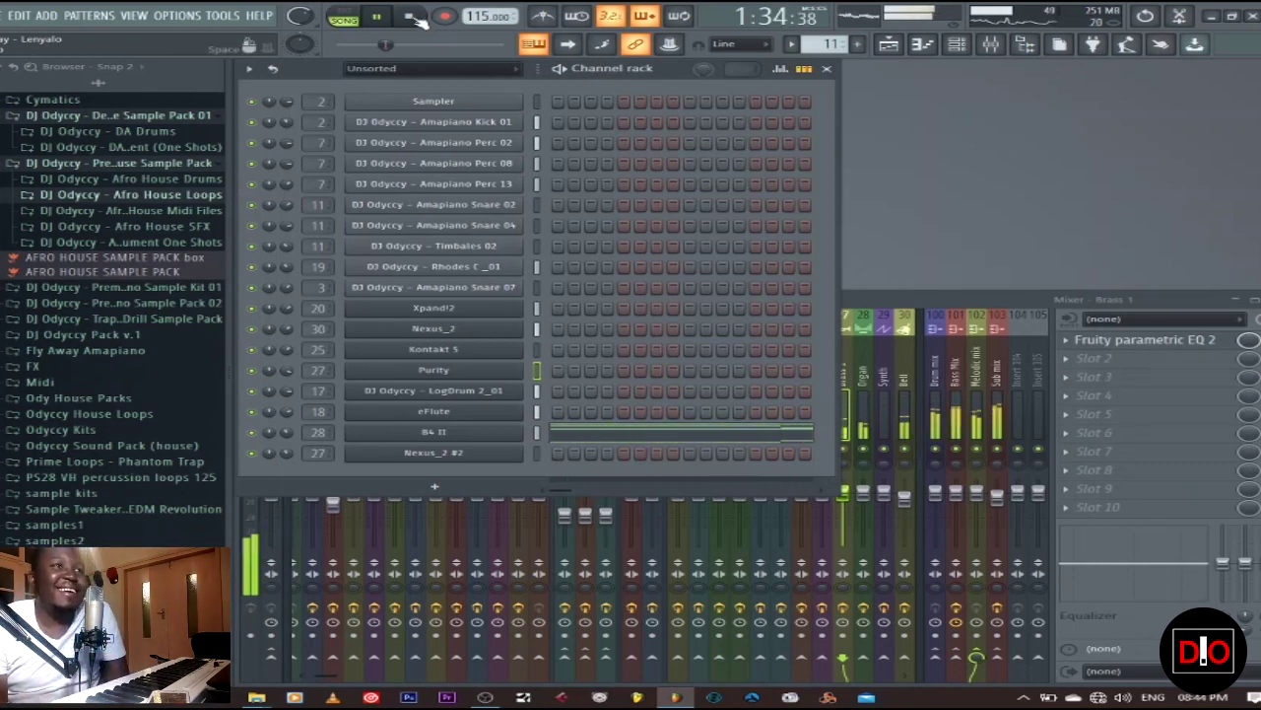
key("space")
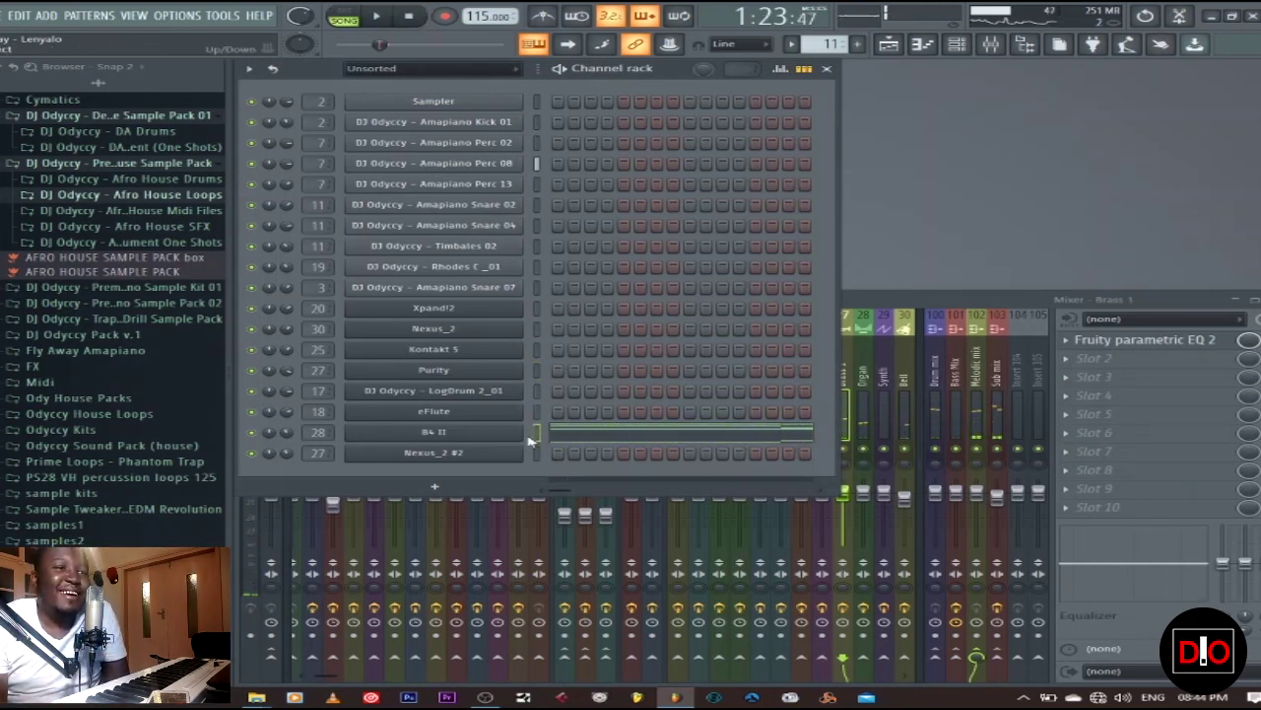
Play the Organ pattern alone in pattern mode, inspect the B4 II plugin's Soul Explosion preset, and stop playback.
key("l")
key("space")
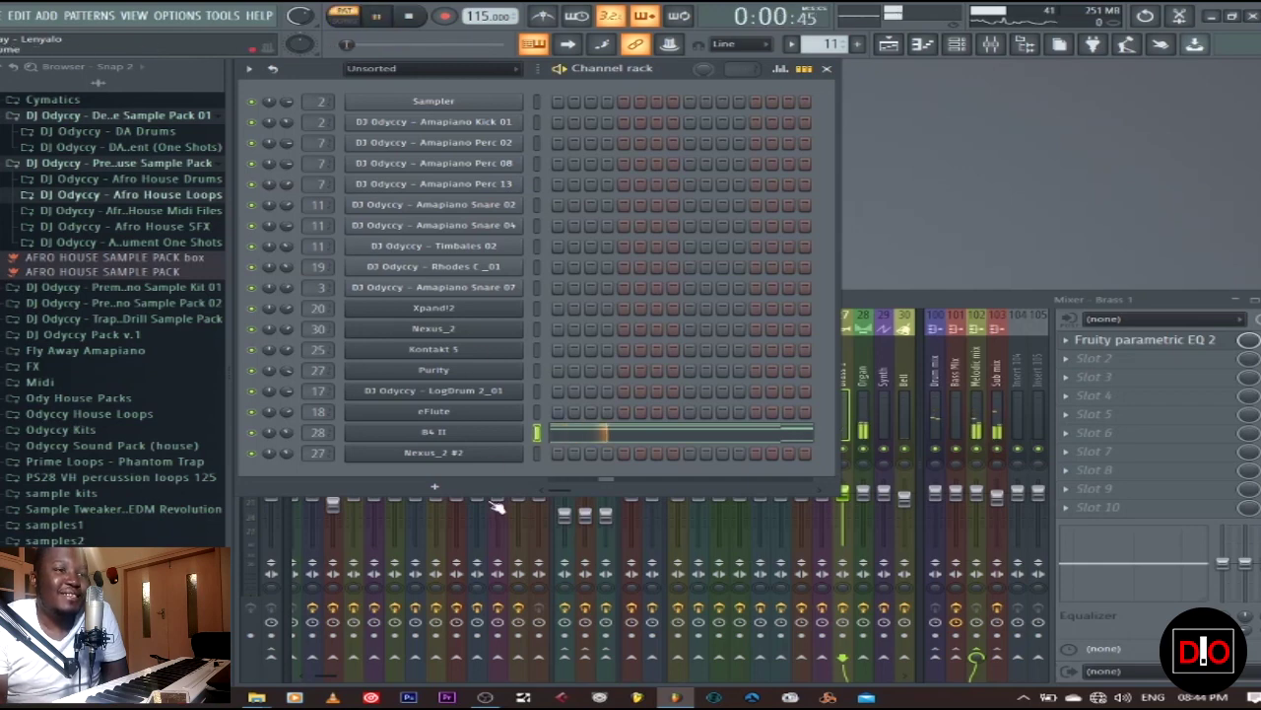
left_click(456, 439)
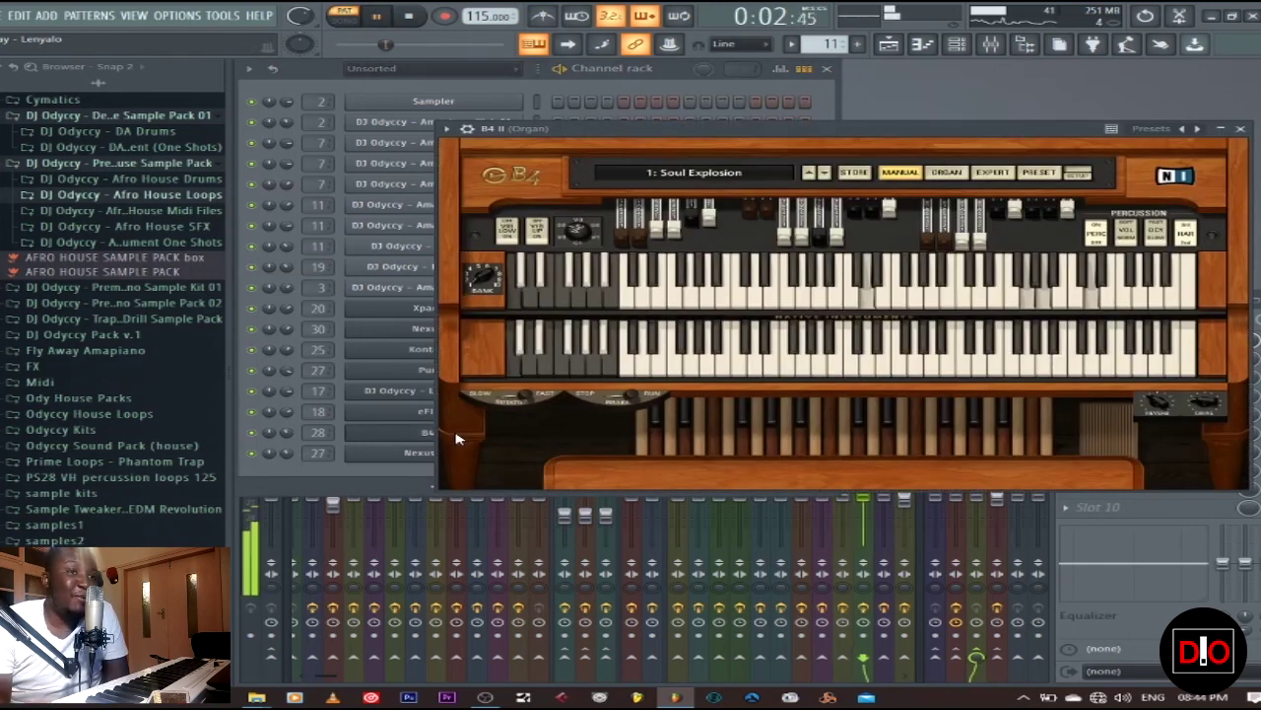
left_click_drag(963, 135, 882, 139)
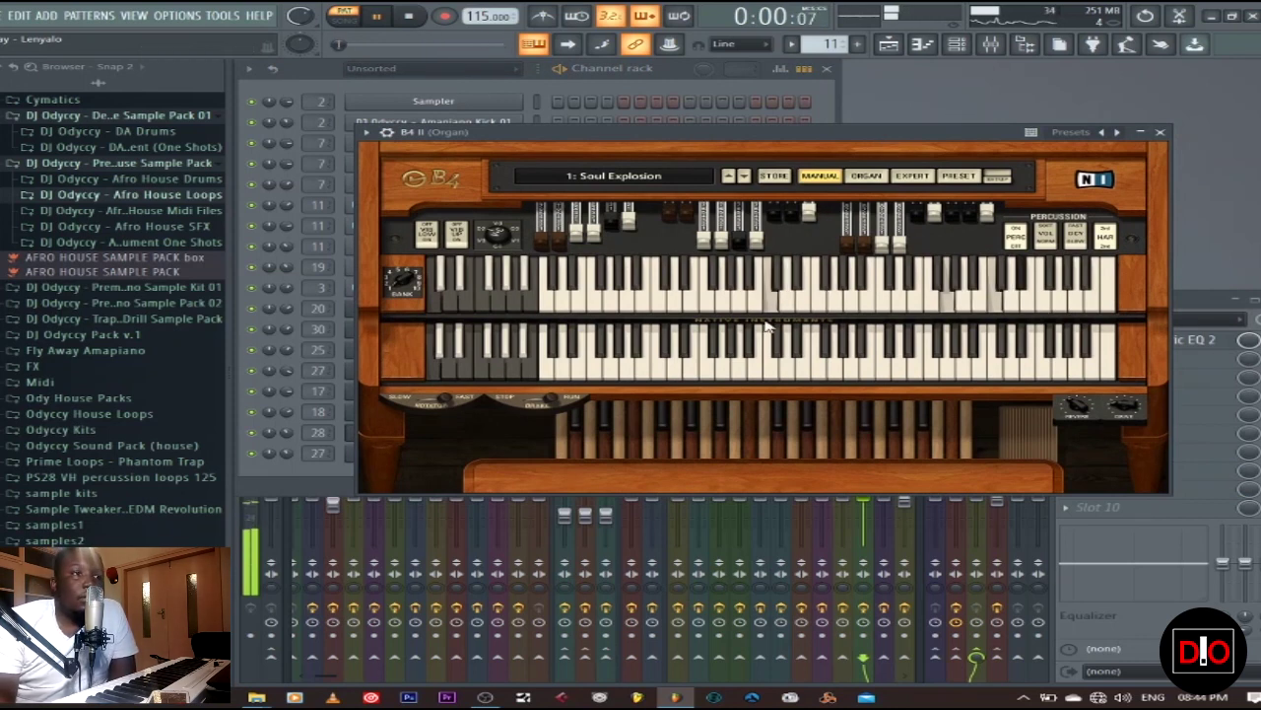
key("space")
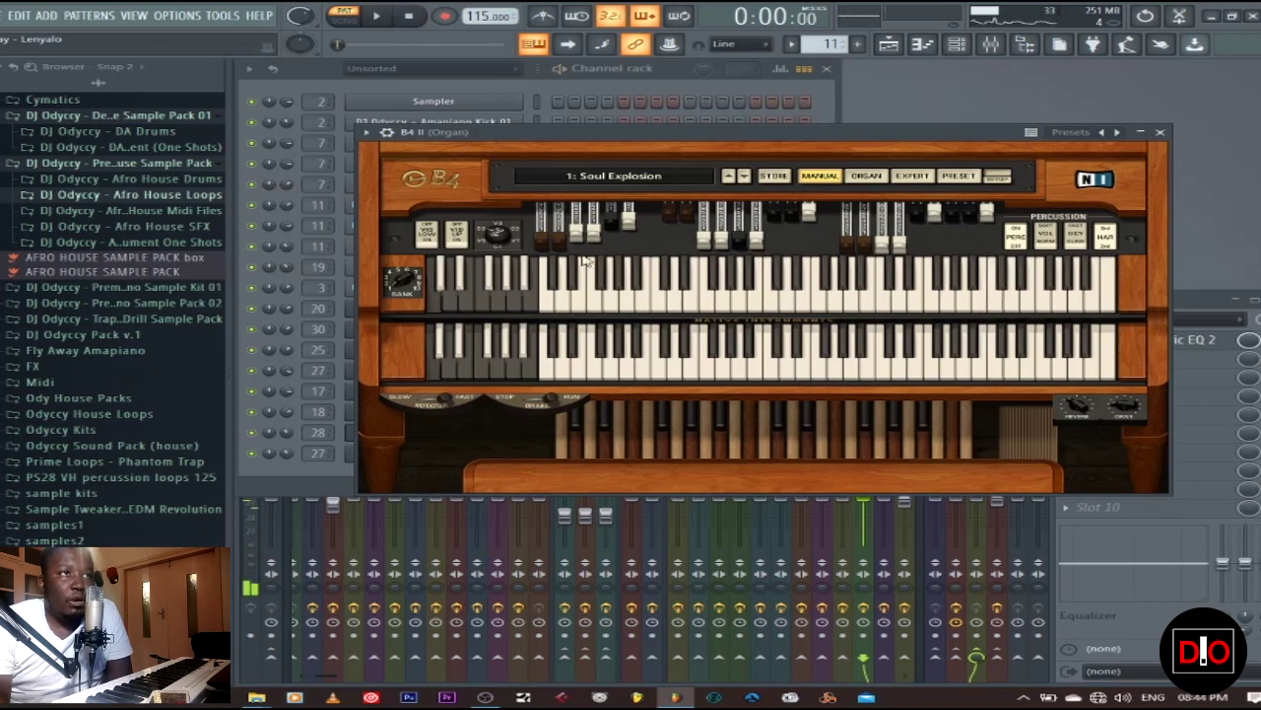
Compare the B4 II rotator's slow and fast speeds while the Organ pattern plays, leaving it on fast, and stop playback.
left_click(446, 403)
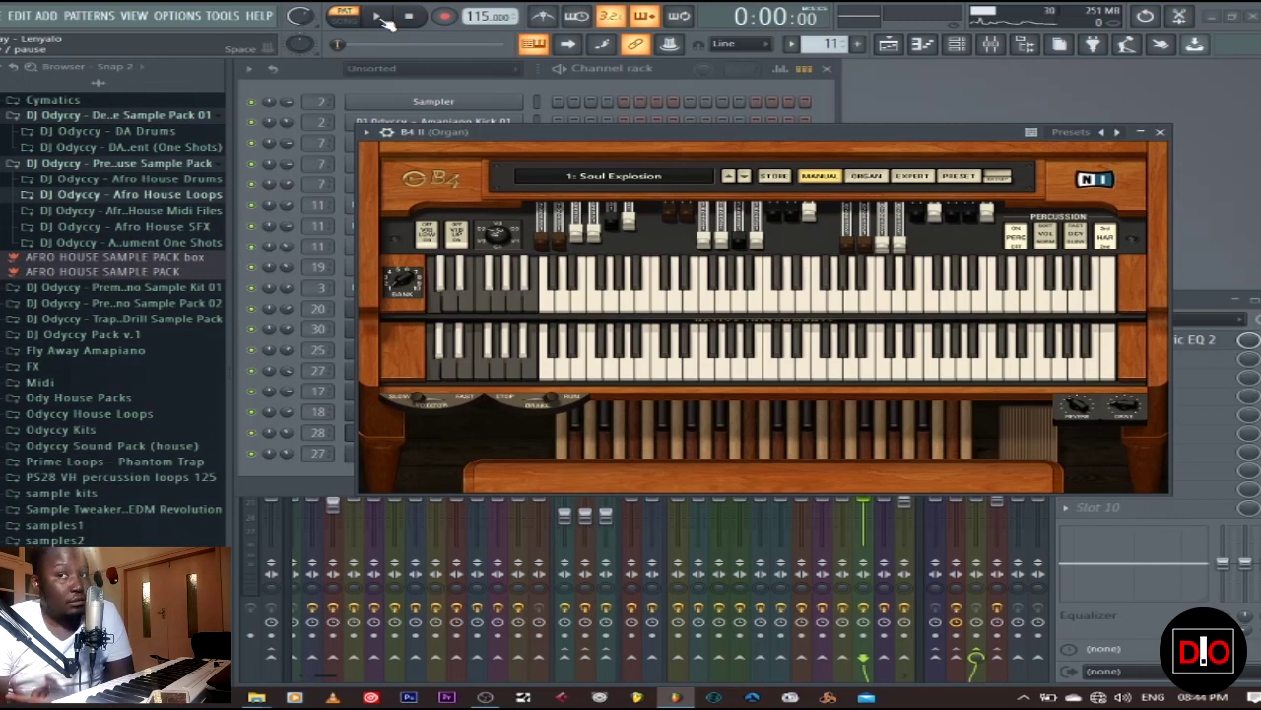
left_click(380, 17)
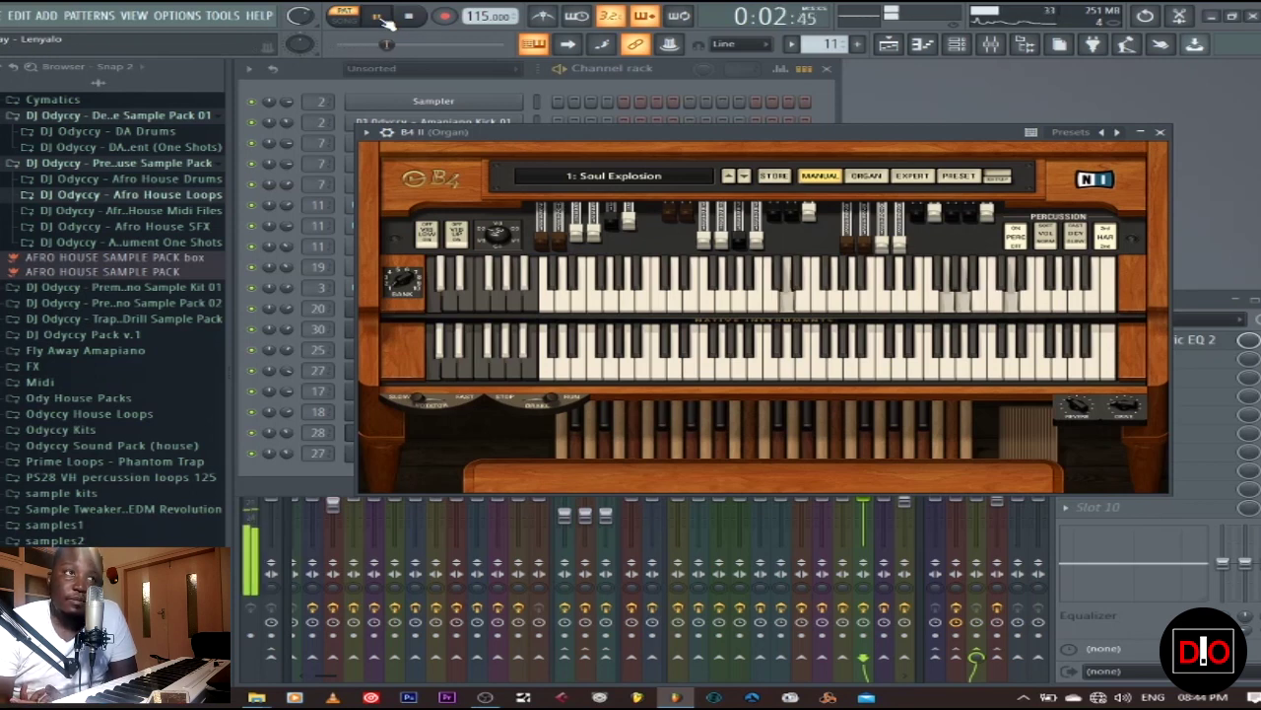
left_click(439, 407)
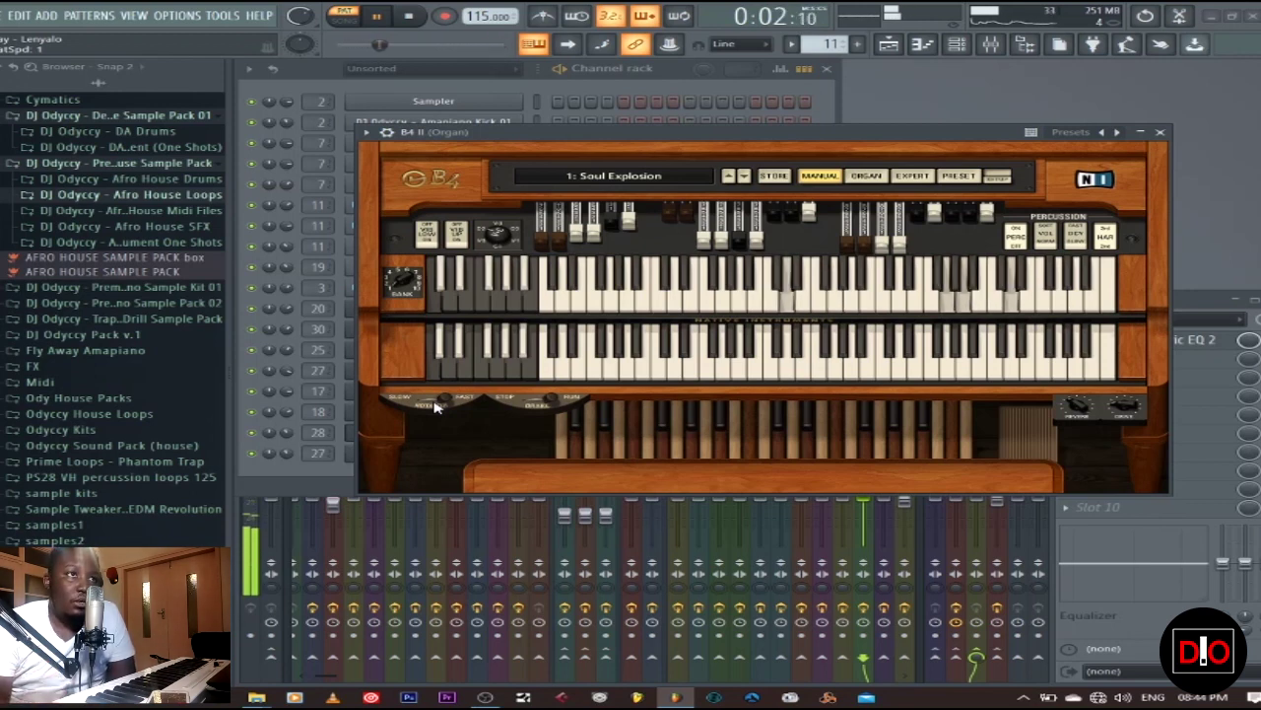
left_click(410, 18)
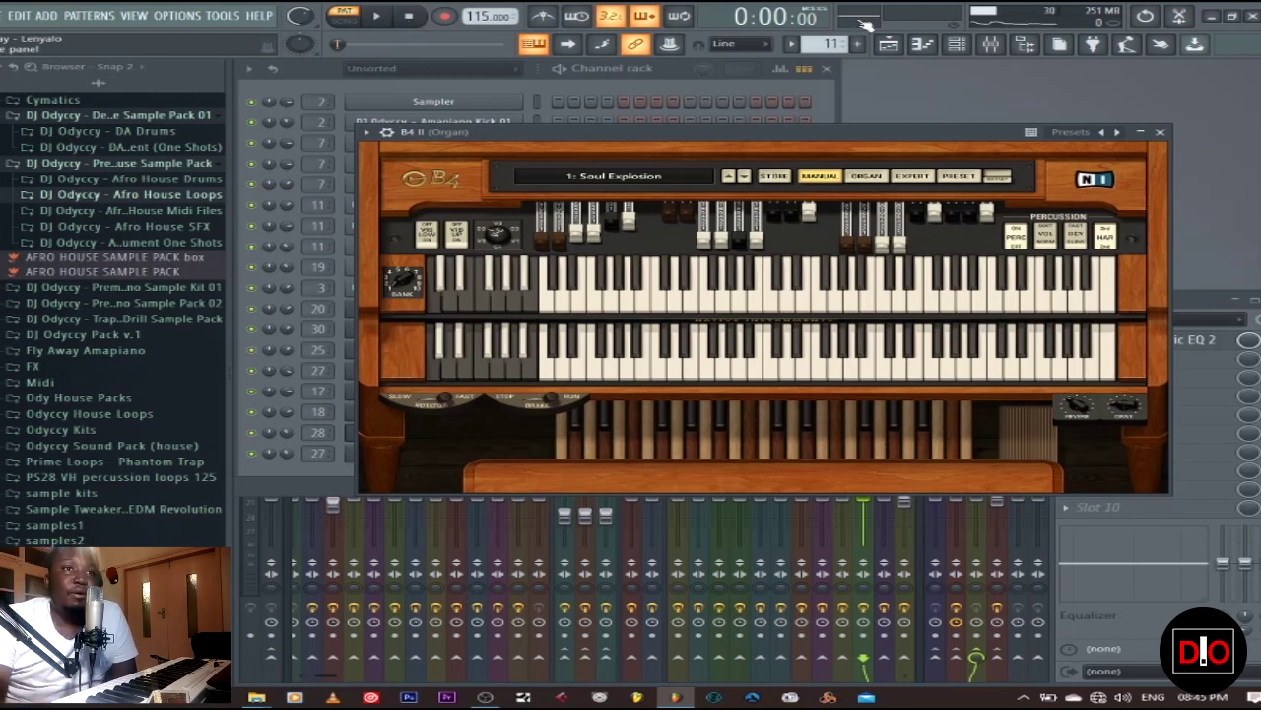
Close the B4 II plugin and open the Organ pattern's chord notes in the piano roll.
left_click(1160, 132)
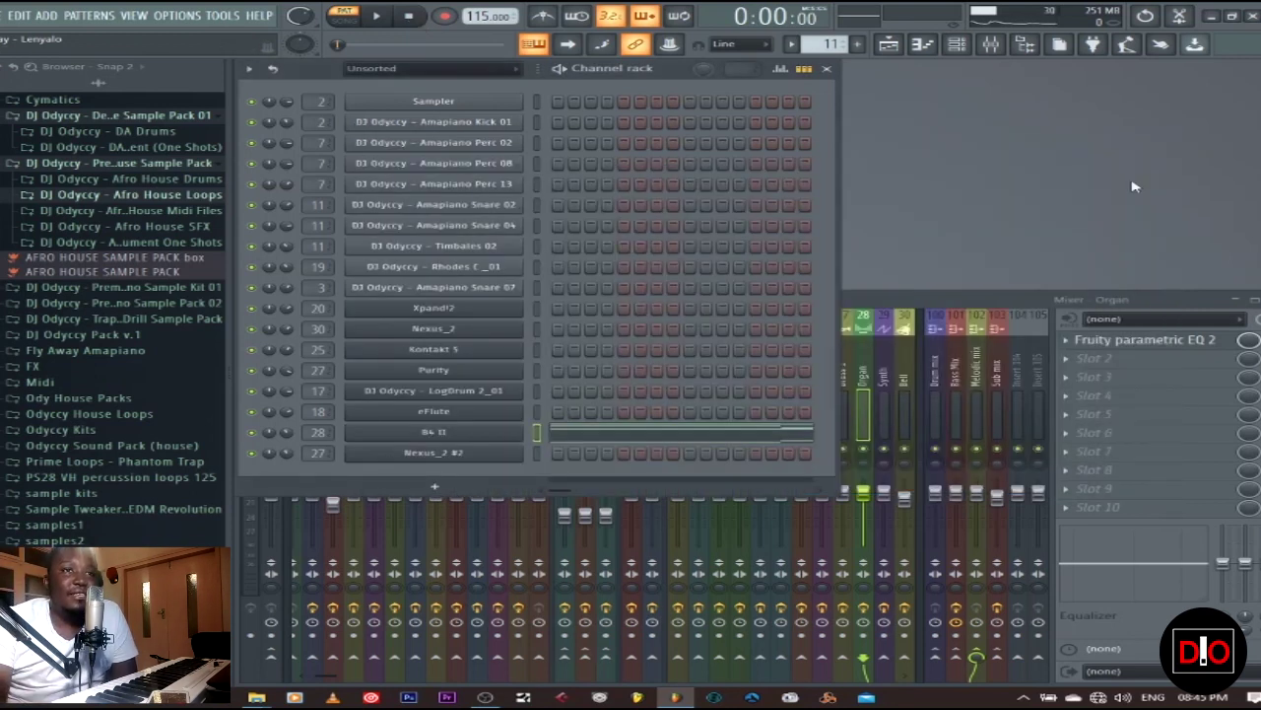
left_click(642, 436)
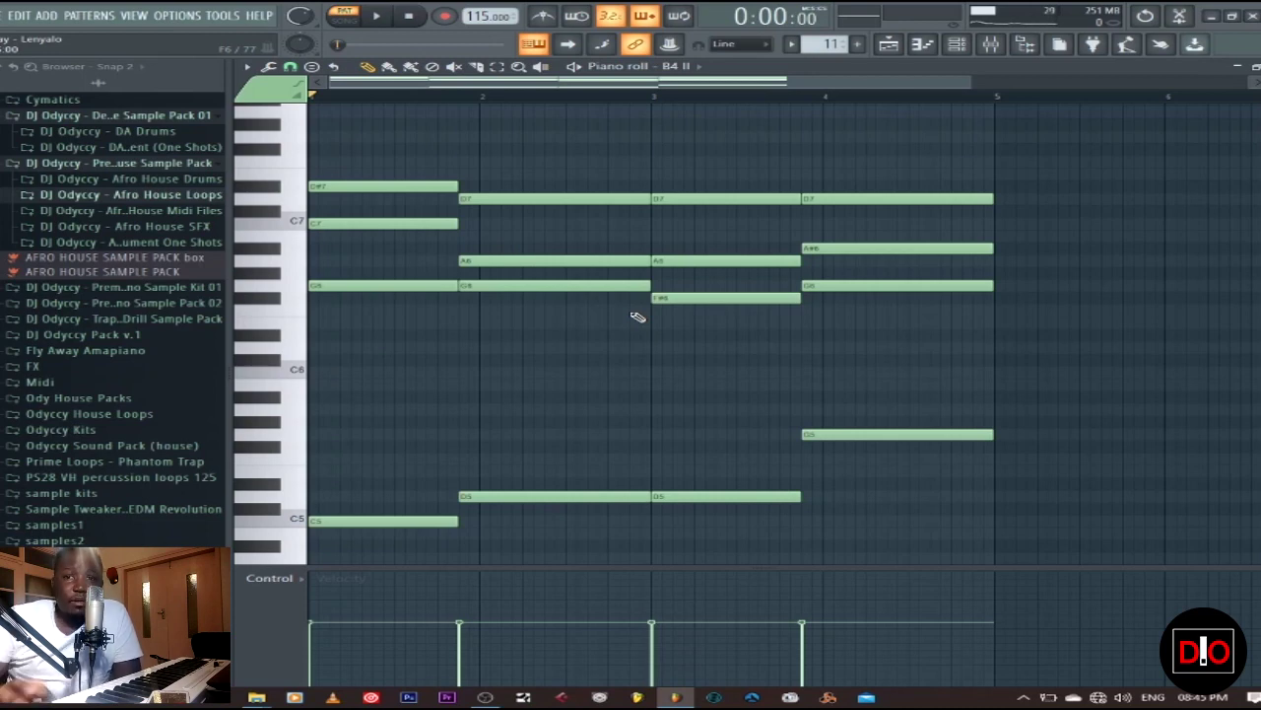
Show the channel rack and mixer, and open the Fruity Parametric EQ 2 on the Organ mixer track.
key("F6")
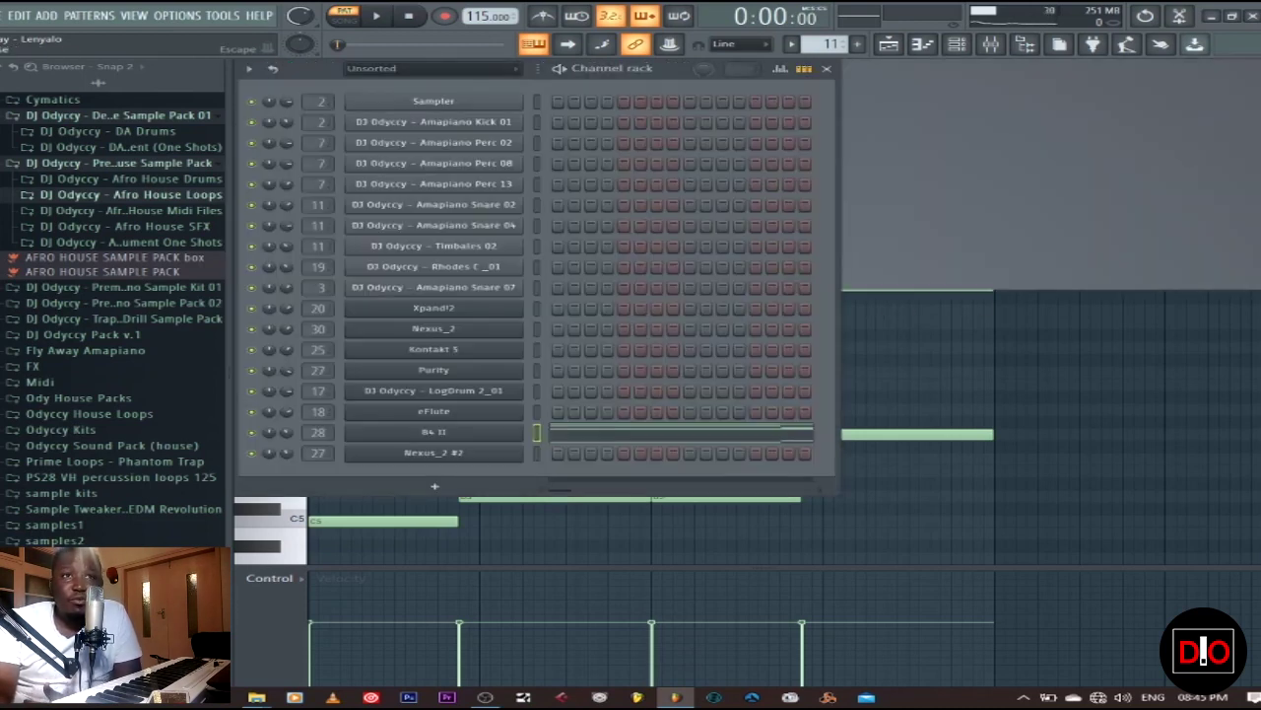
key("F9")
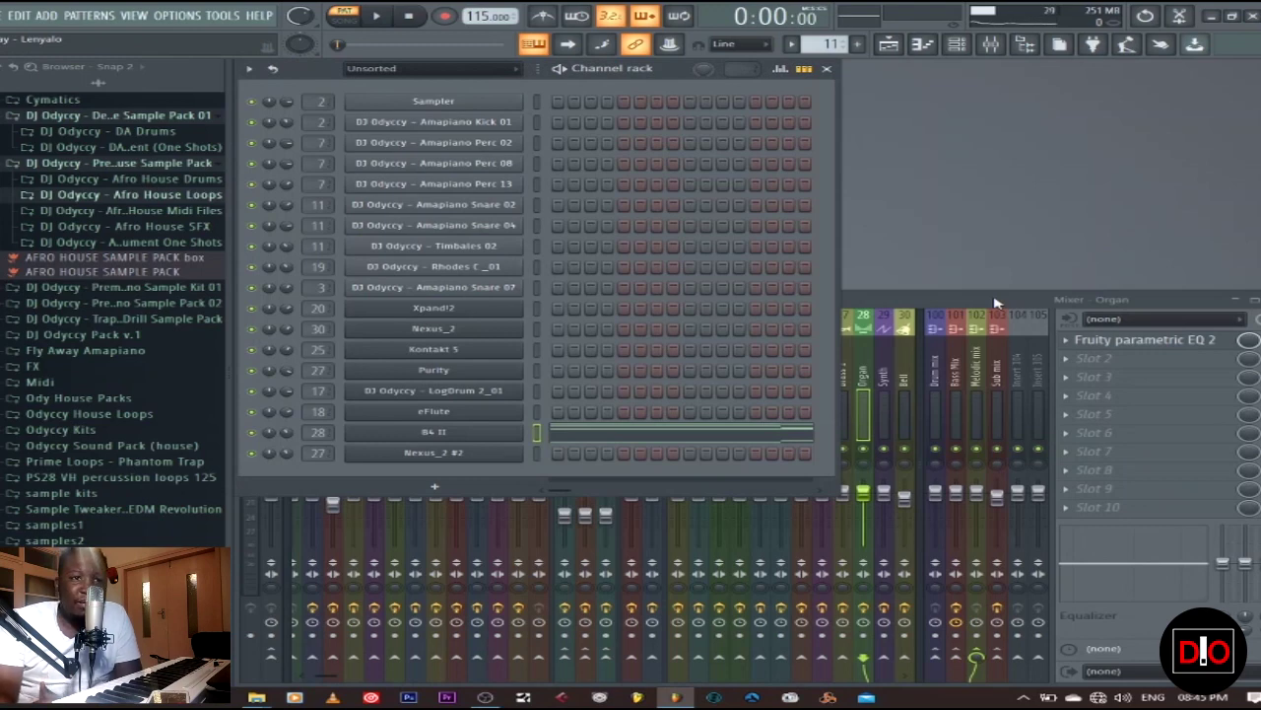
left_click(1133, 342)
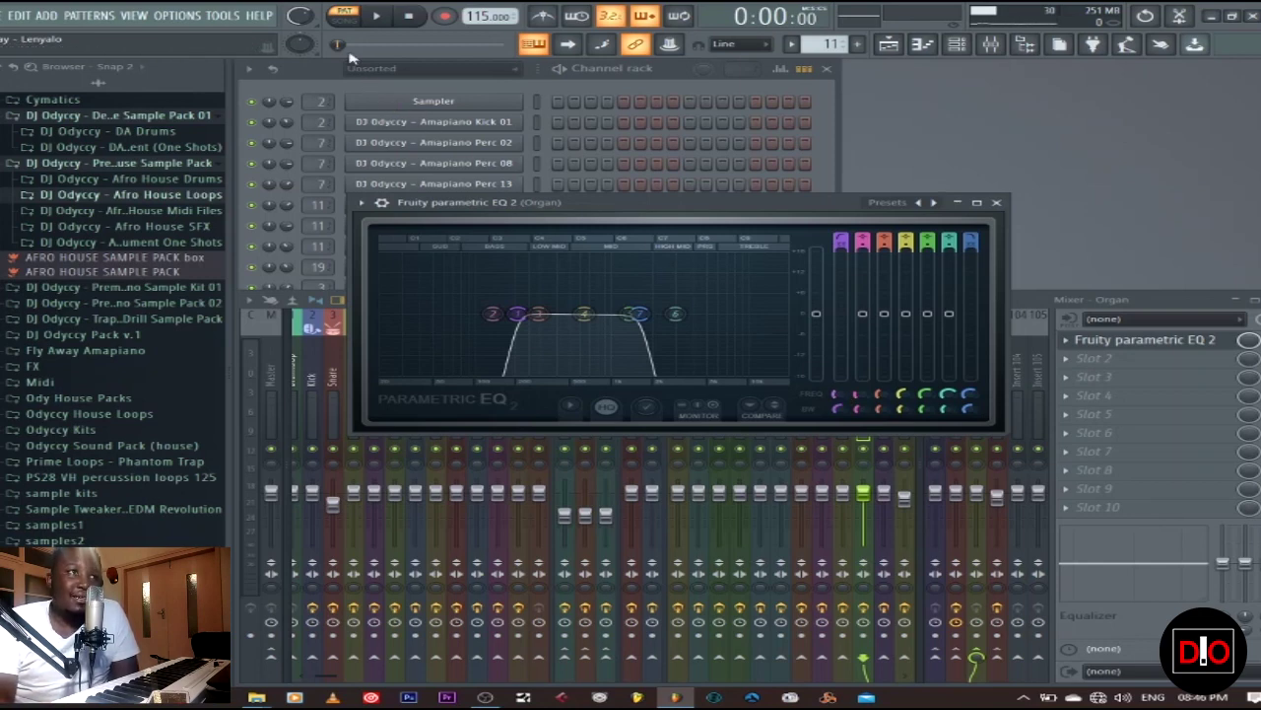
Play the Organ pattern while lowering EQ band 1's high-pass cutoff and sweeping band 7's low-pass cutoff down and up, and stop playback.
left_click(377, 19)
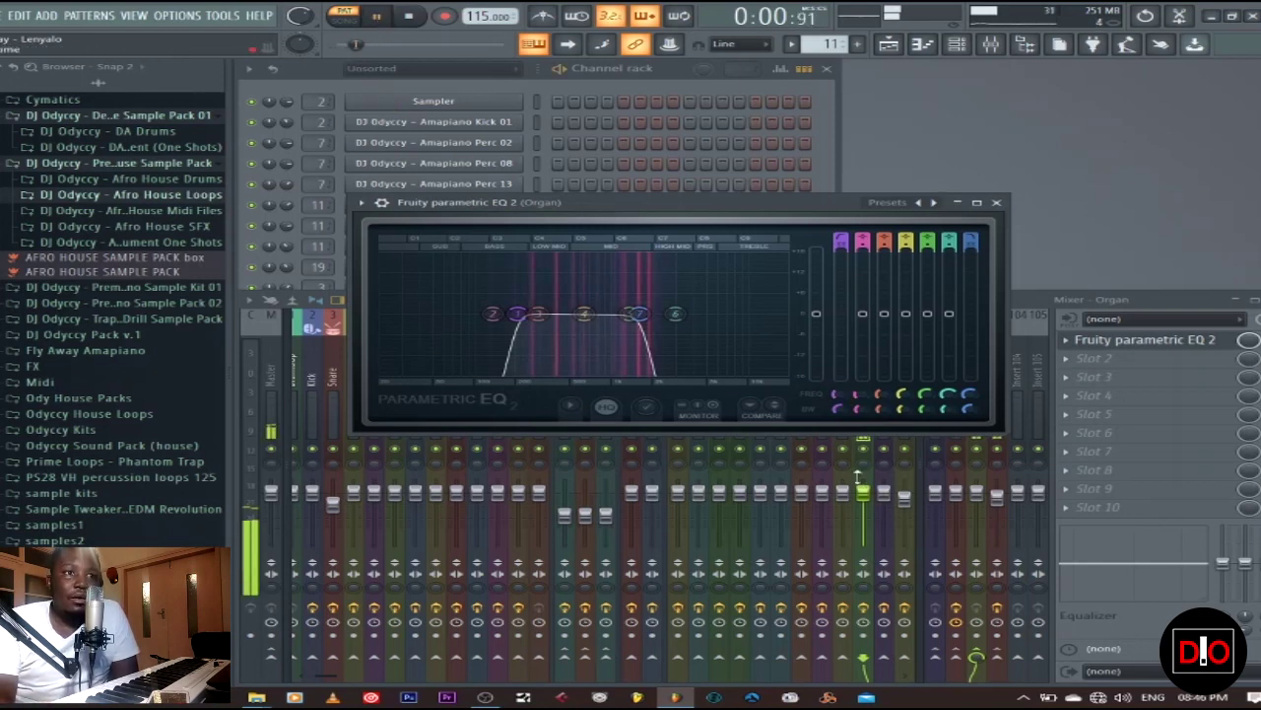
left_click_drag(840, 402, 840, 426)
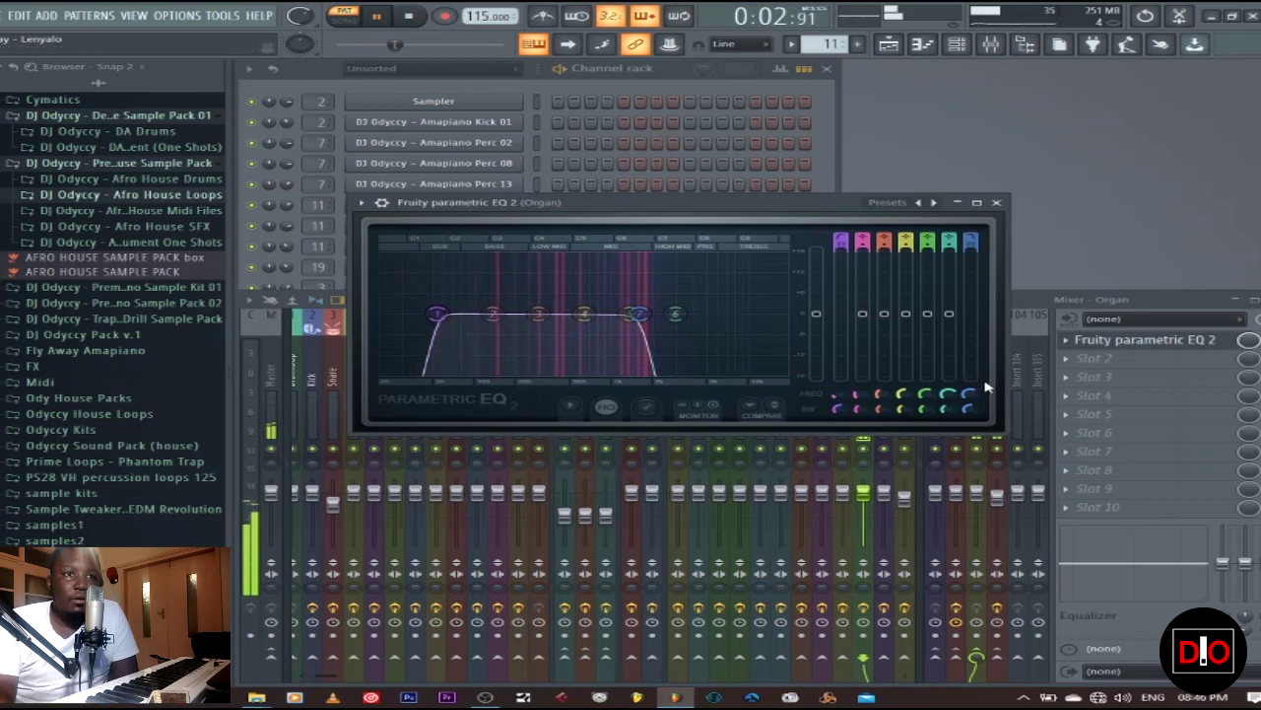
mouse_move(968, 394)
left_mouse_down()
mouse_move(968, 426)
mouse_move(978, 396)
left_mouse_up()
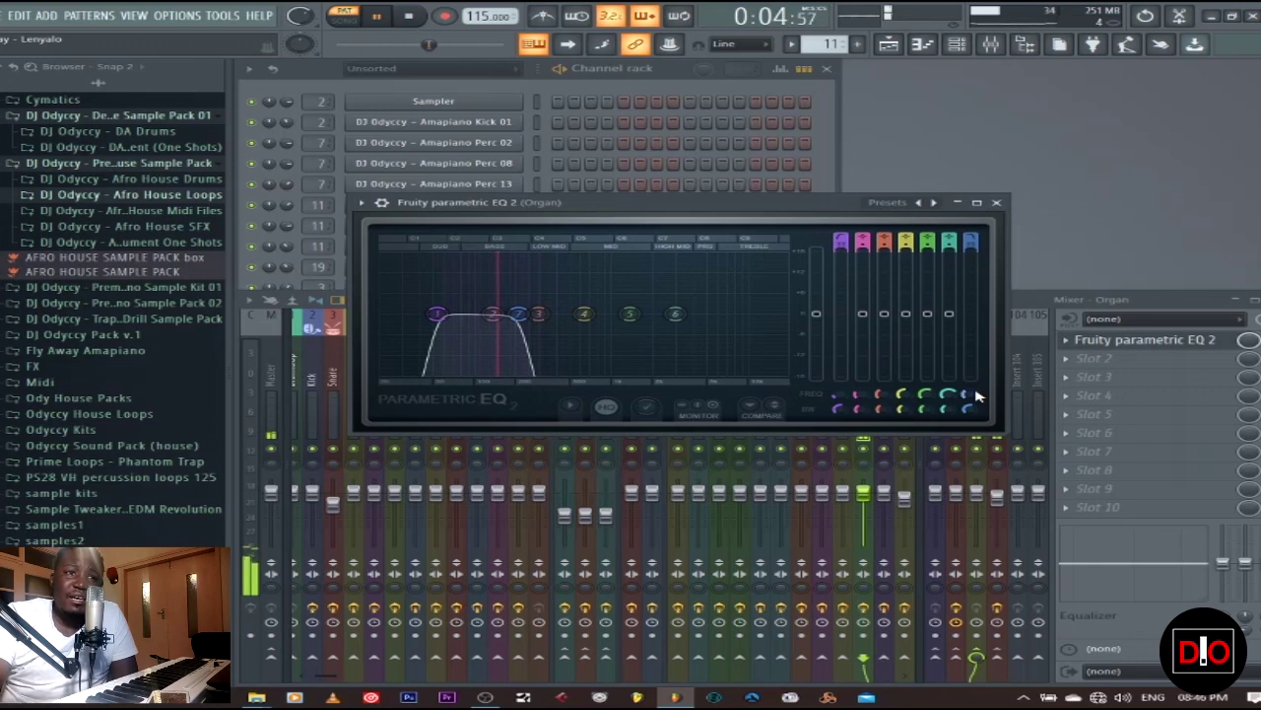
mouse_move(976, 395)
left_mouse_down()
mouse_move(976, 364)
mouse_move(978, 395)
left_mouse_up()
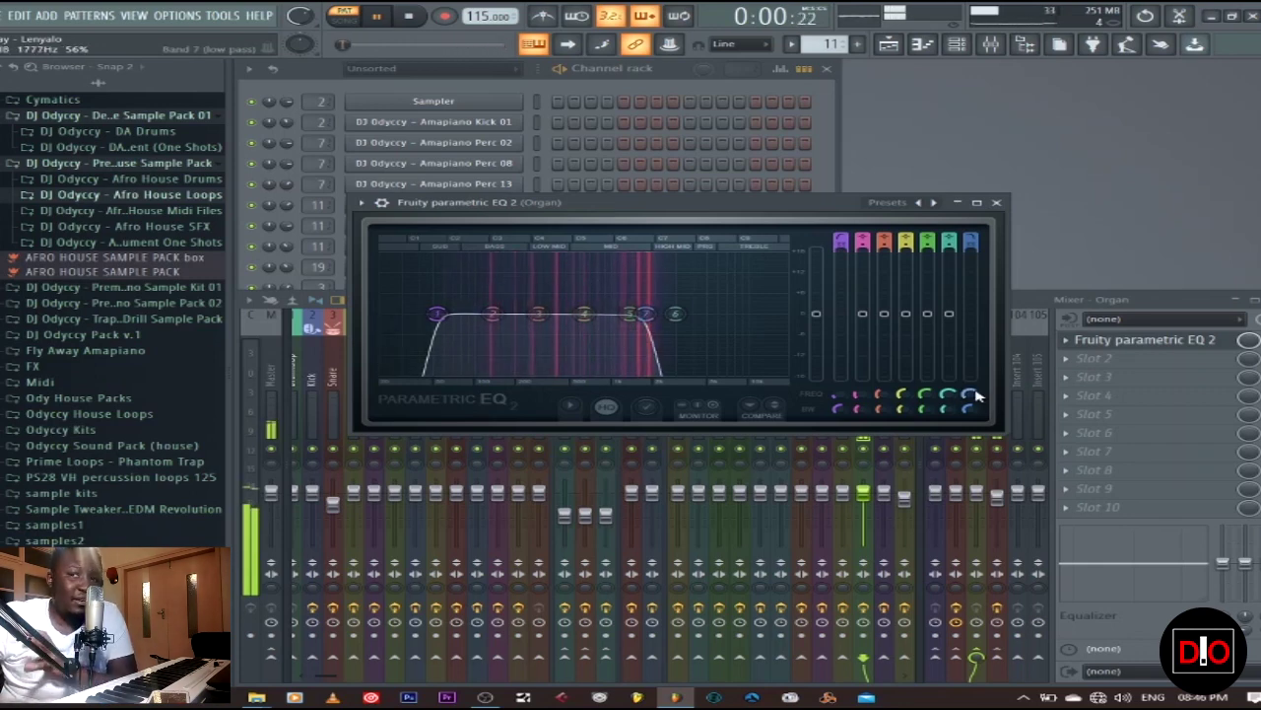
left_click_drag(978, 395, 979, 345)
mouse_move(836, 394)
left_mouse_down()
mouse_move(836, 356)
mouse_move(836, 396)
left_mouse_up()
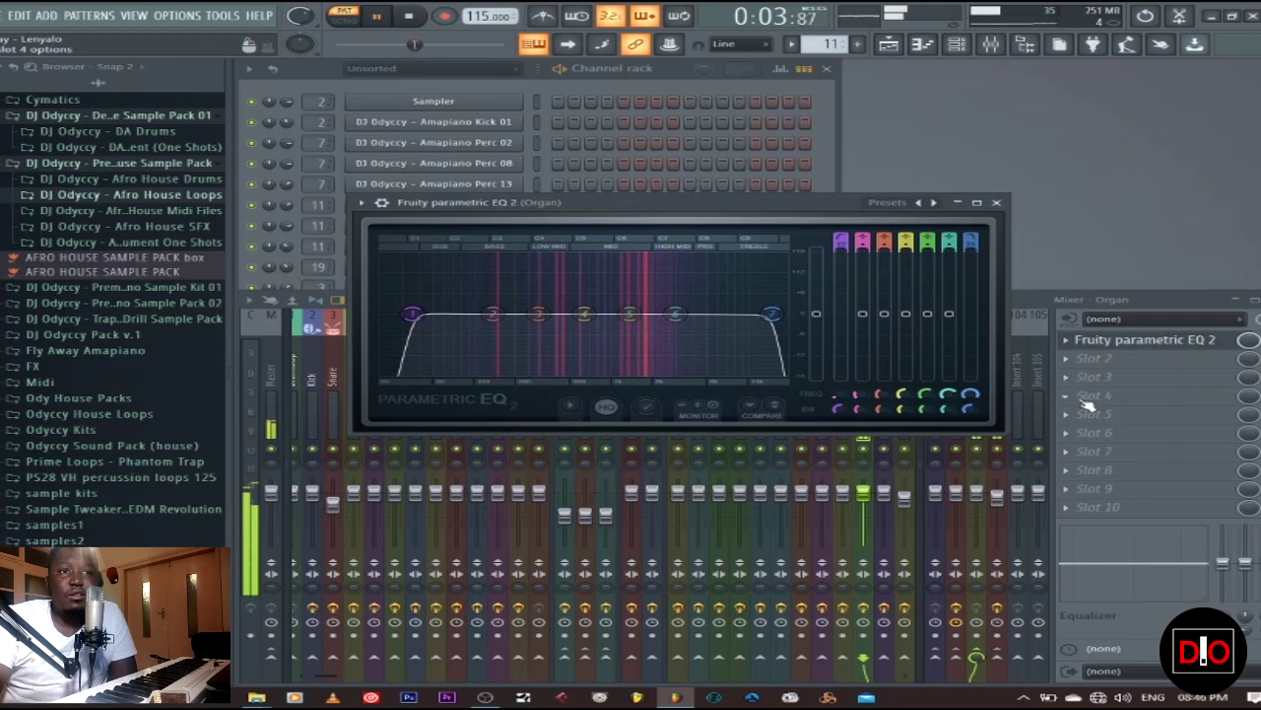
mouse_move(972, 401)
left_mouse_down()
mouse_move(973, 443)
mouse_move(973, 408)
left_mouse_up()
left_click(422, 13)
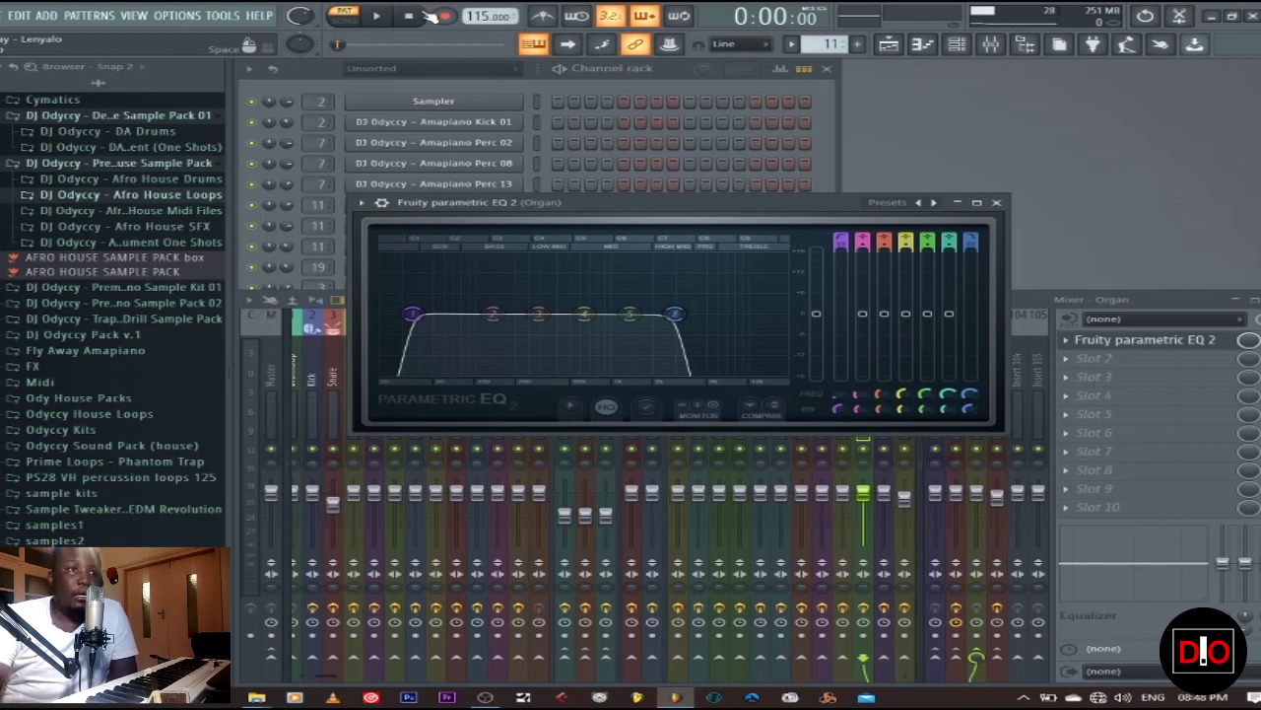
Raise the Organ EQ's band 1 high-pass cutoff to just below band 3, close the EQ, and audition the Organ pattern.
mouse_move(837, 396)
left_mouse_down()
mouse_move(838, 367)
mouse_move(843, 398)
left_mouse_up()
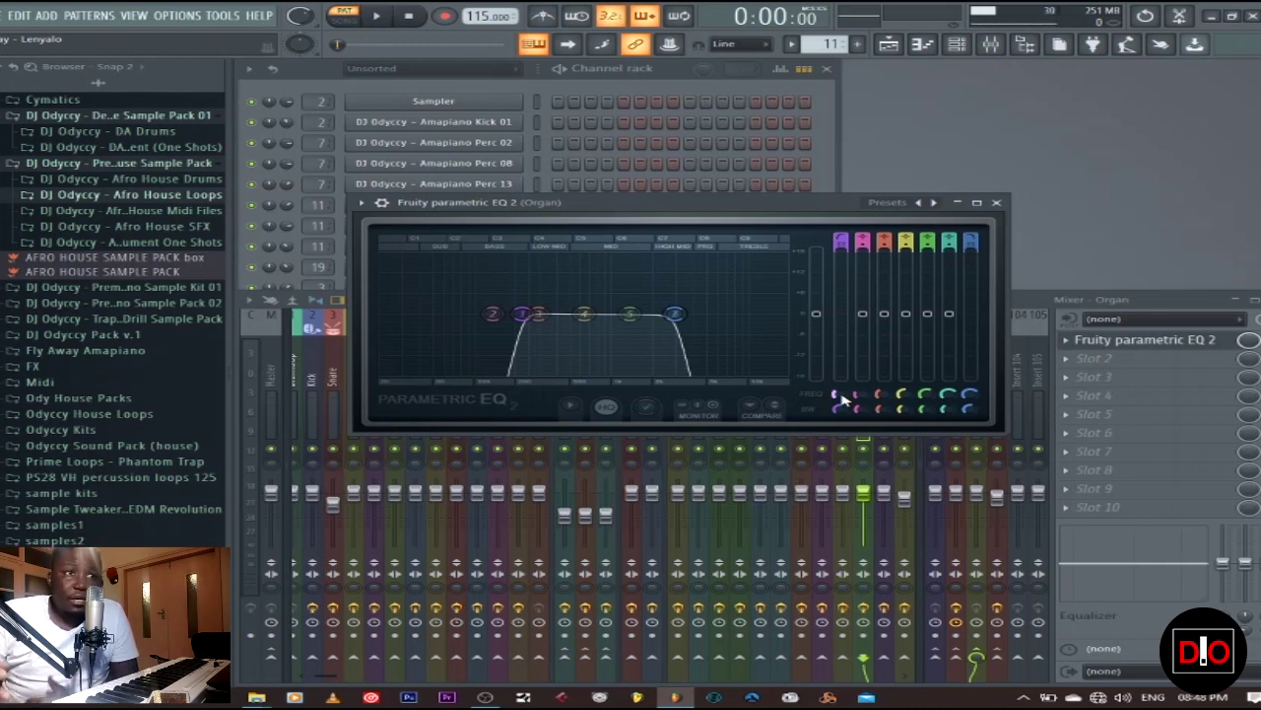
left_click(996, 202)
left_click(375, 16)
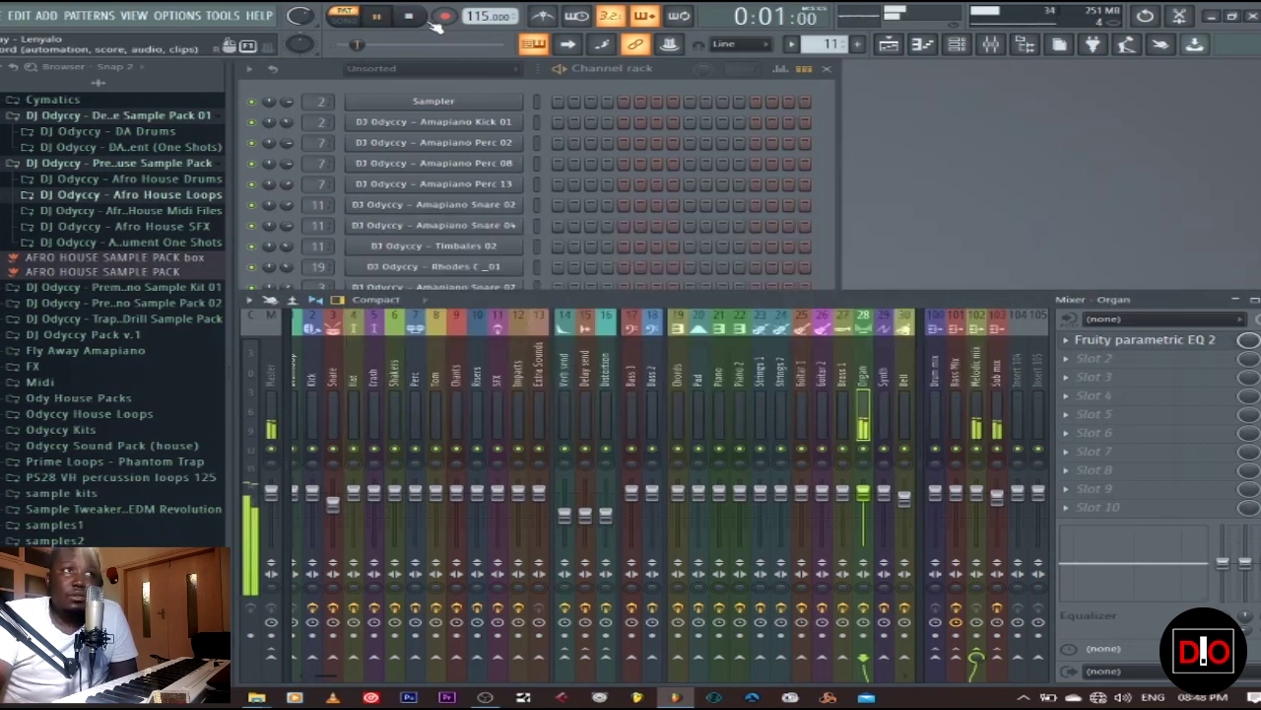
left_click(421, 17)
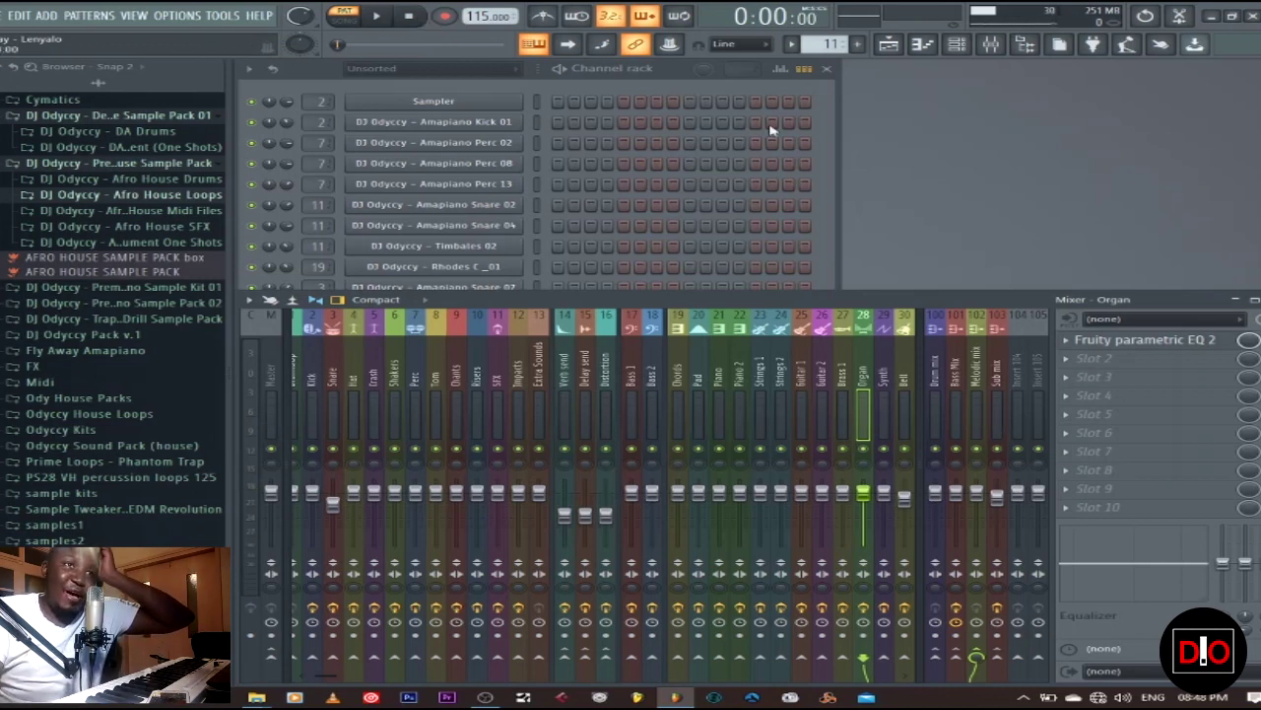
Return to the playlist in song mode, play the looped section with the Organ, and stop playback.
left_click(888, 43)
left_click(344, 21)
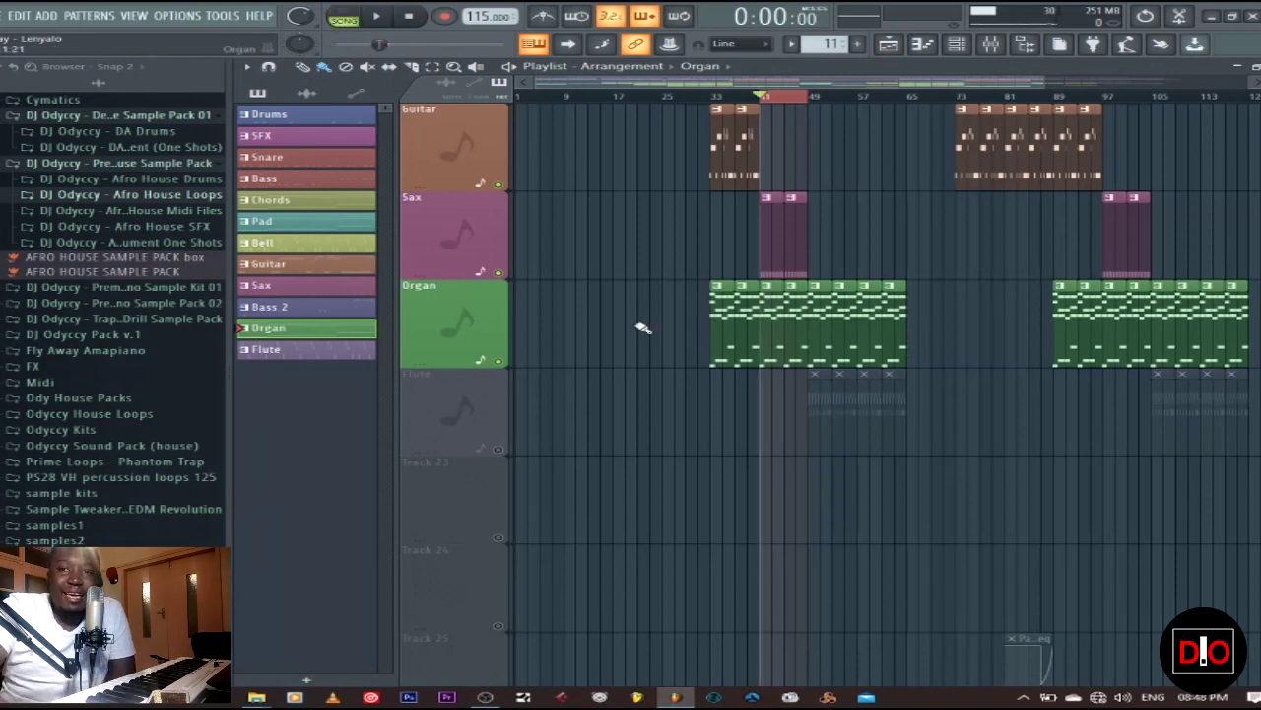
left_click(382, 17)
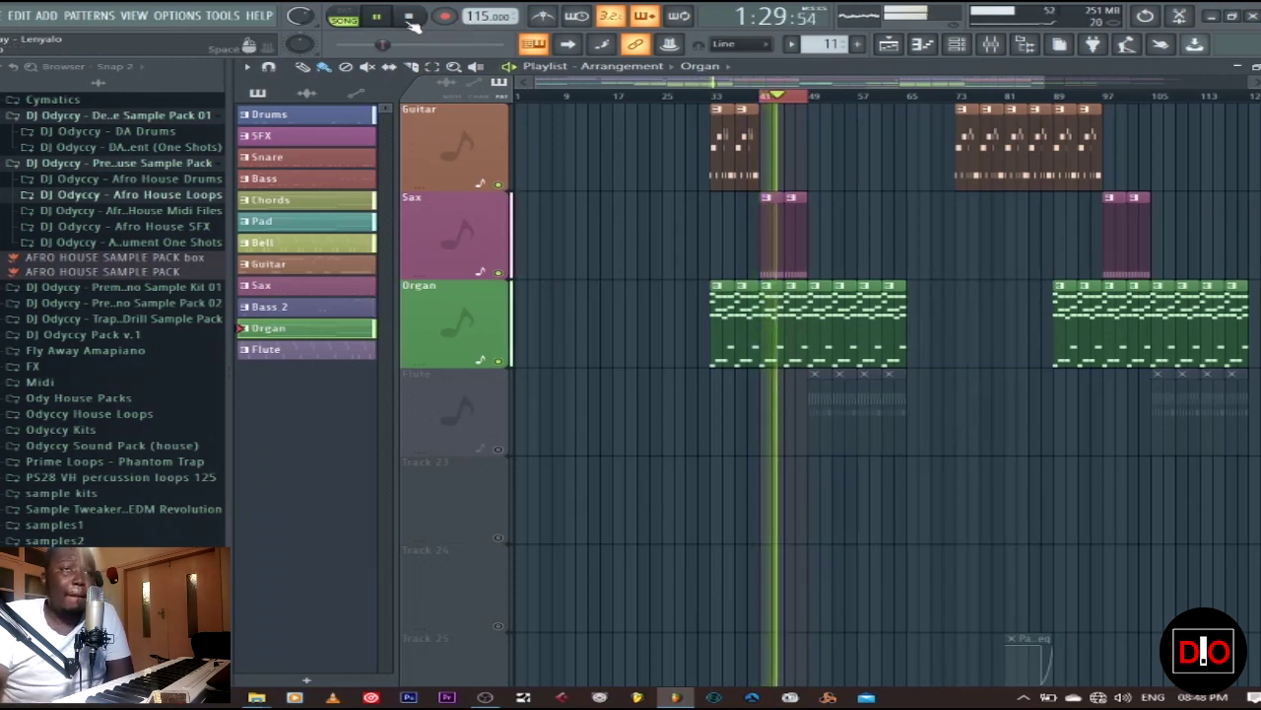
left_click(410, 19)
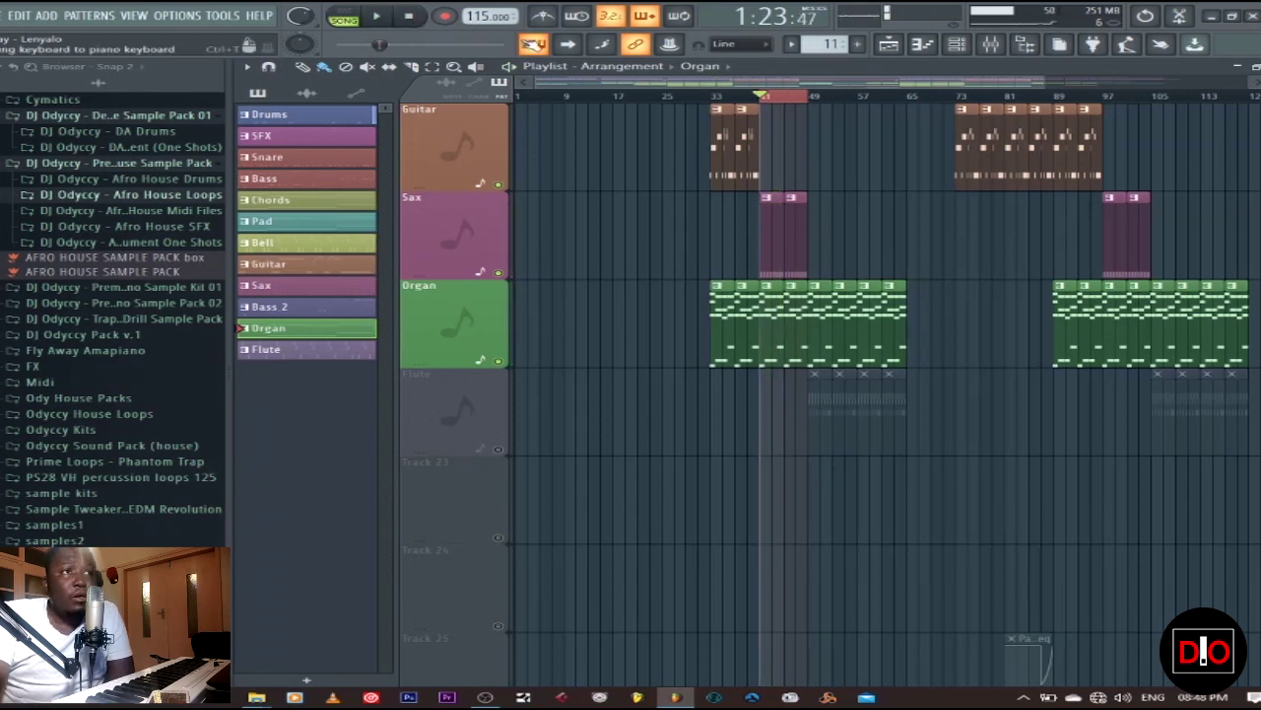
Replay the looped section, lower band 7's low-pass cutoff to about band 5 in the Organ track's EQ, and stop playback.
left_click(382, 19)
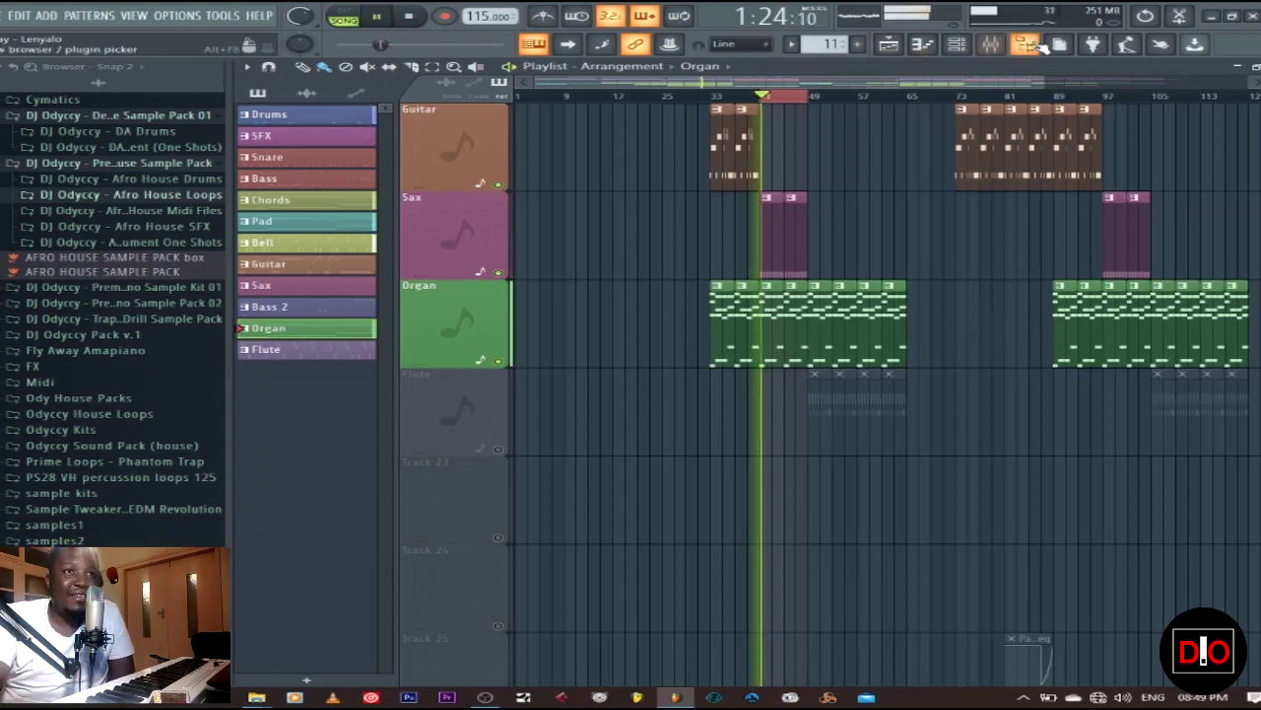
left_click(990, 43)
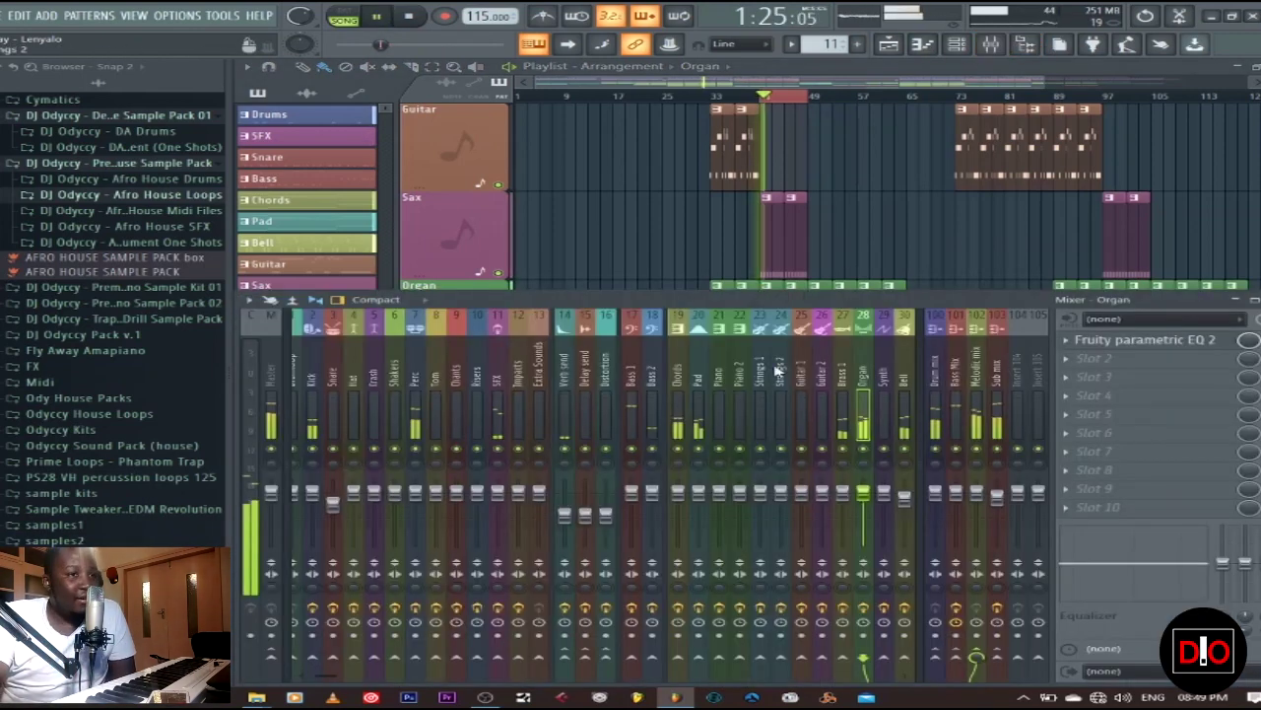
left_click(1183, 339)
left_click_drag(970, 402, 971, 434)
left_click_drag(623, 313, 627, 314)
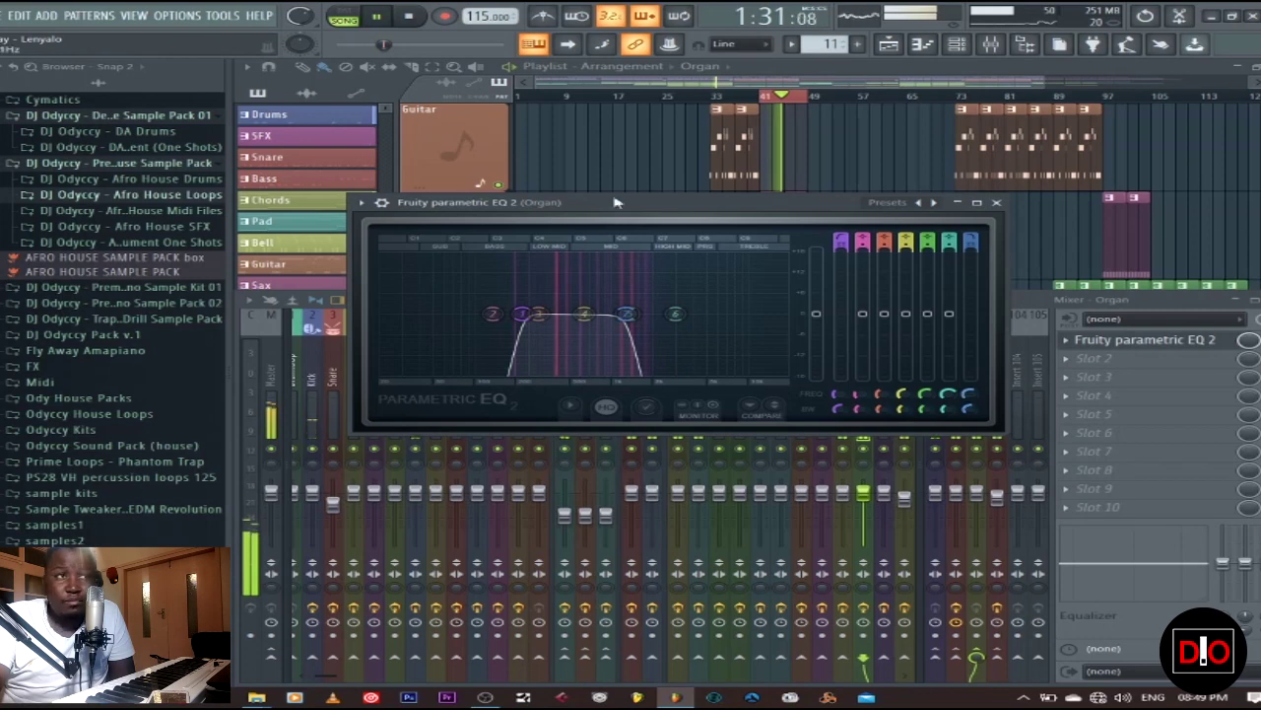
left_click(424, 16)
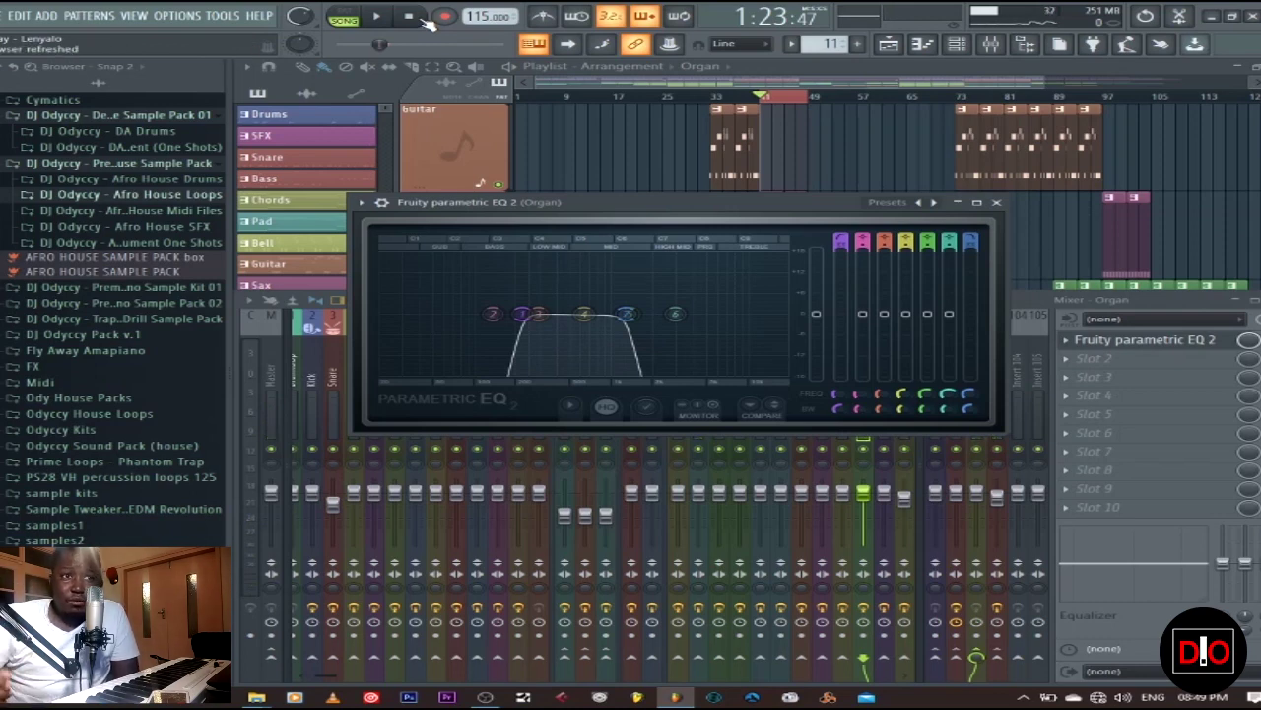
Raise the Organ EQ's band 7 low-pass cutoff to 2889 Hz while the looped section plays, and stop playback.
left_click_drag(978, 396, 978, 357)
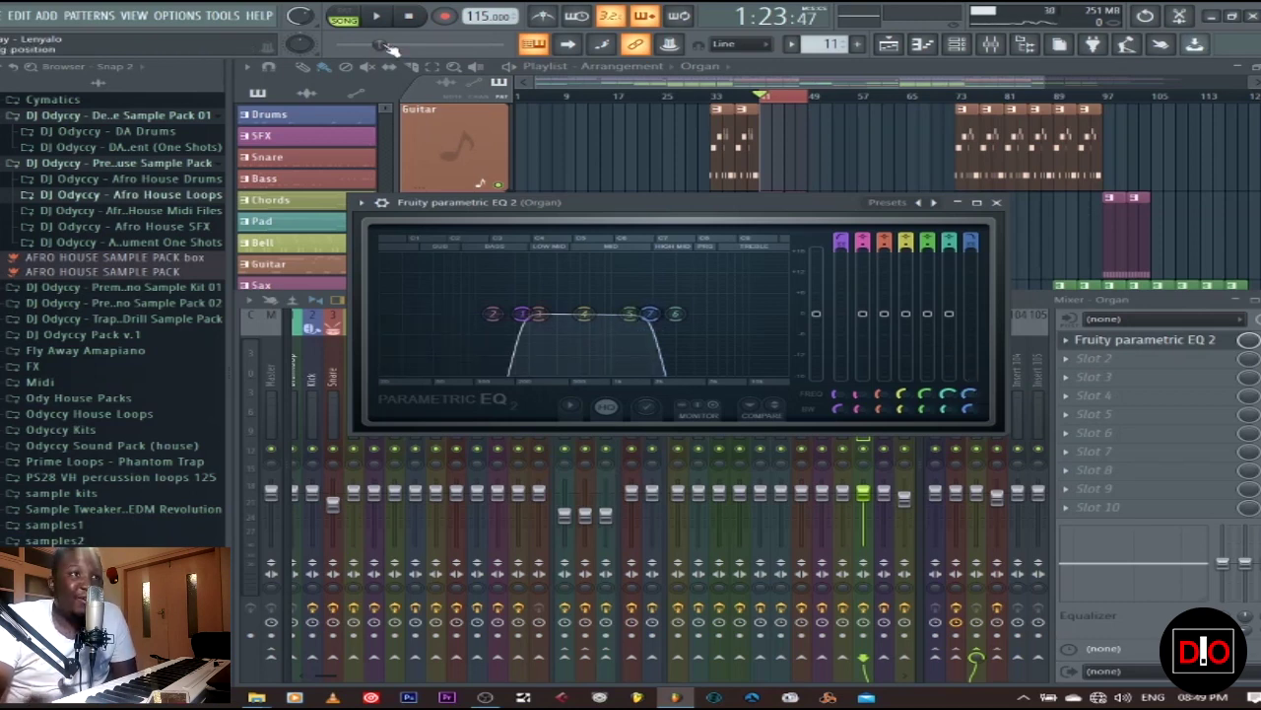
key("space")
left_click_drag(971, 394, 971, 380)
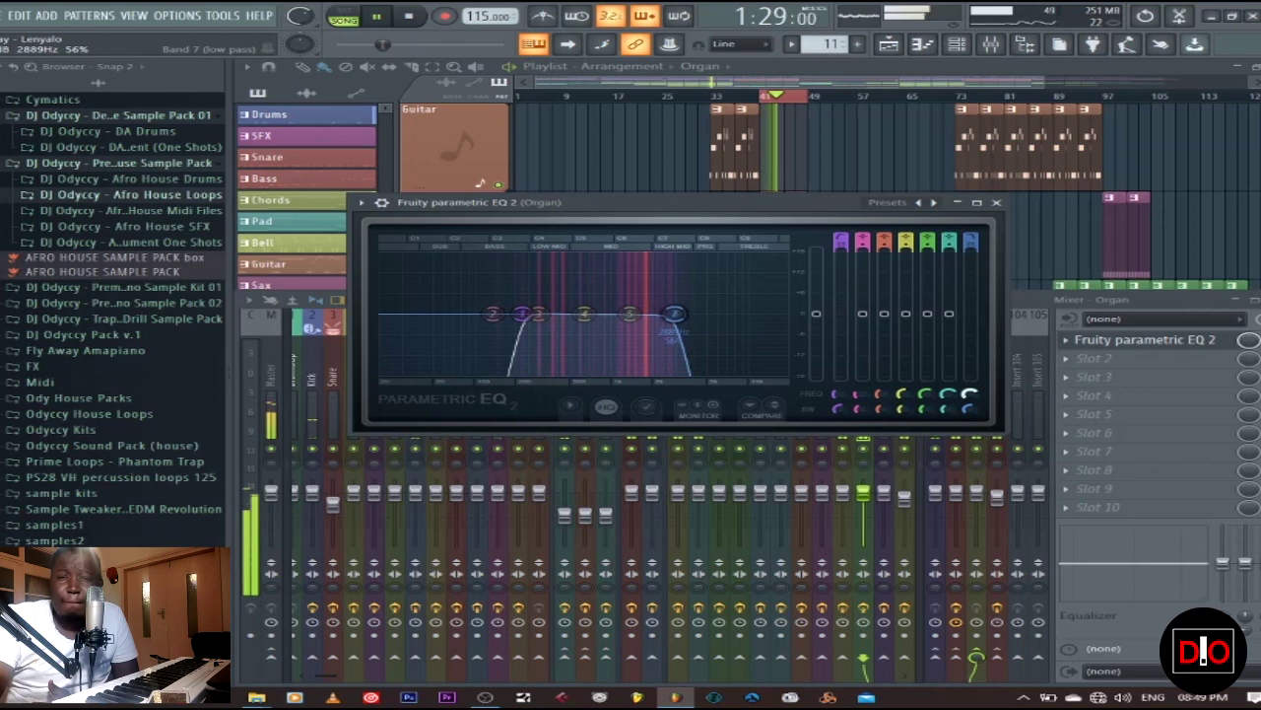
left_click(409, 17)
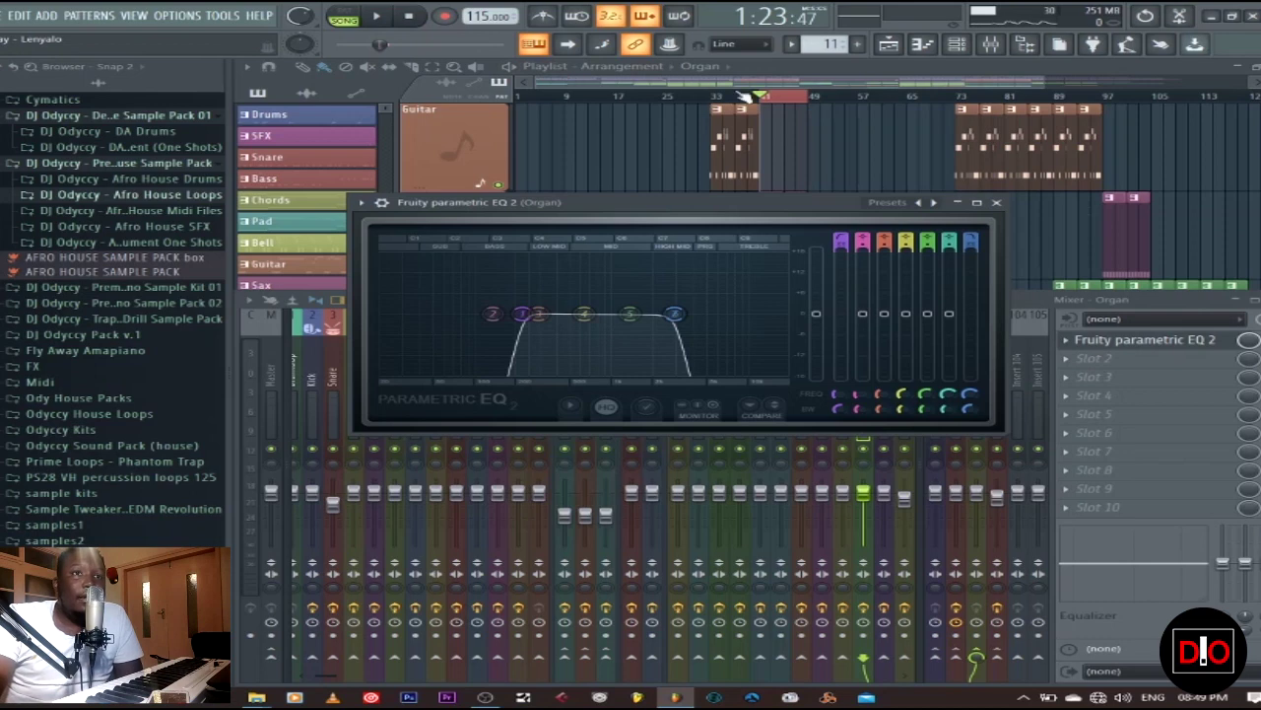
Close the Organ's EQ and the mixer, and make the Flute pattern the active one.
left_click(996, 202)
key("F9")
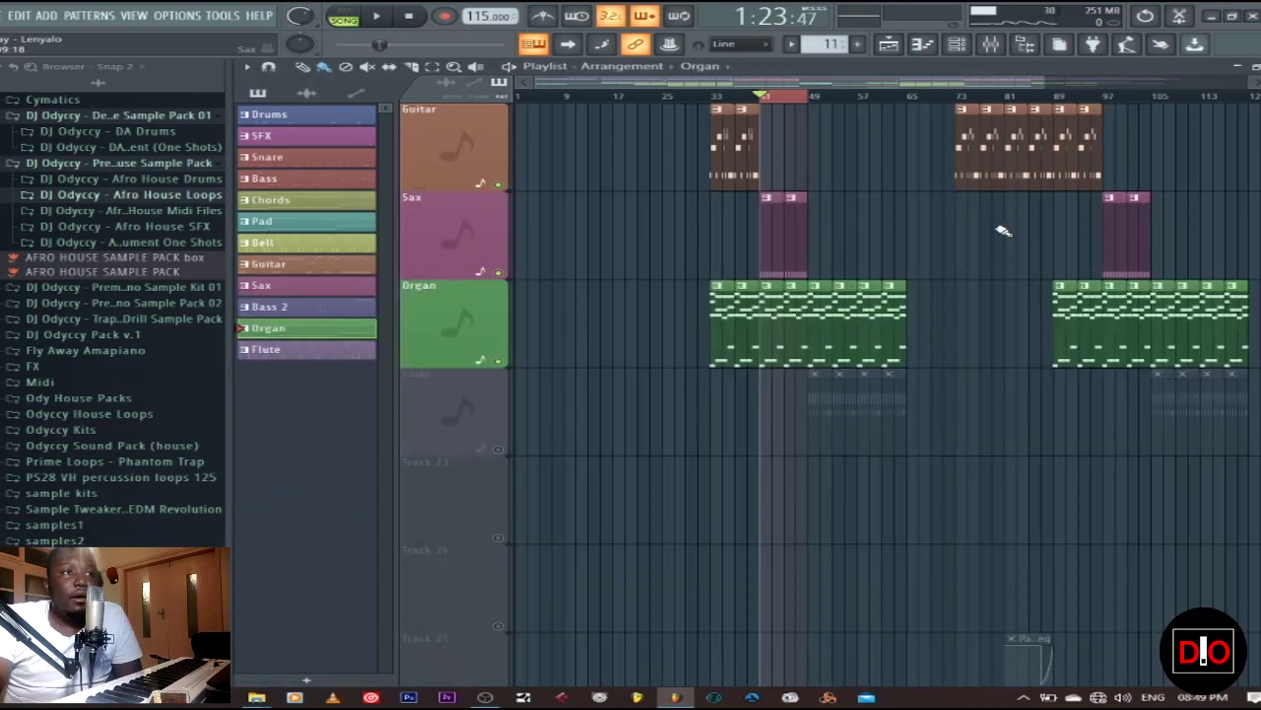
left_click(322, 353)
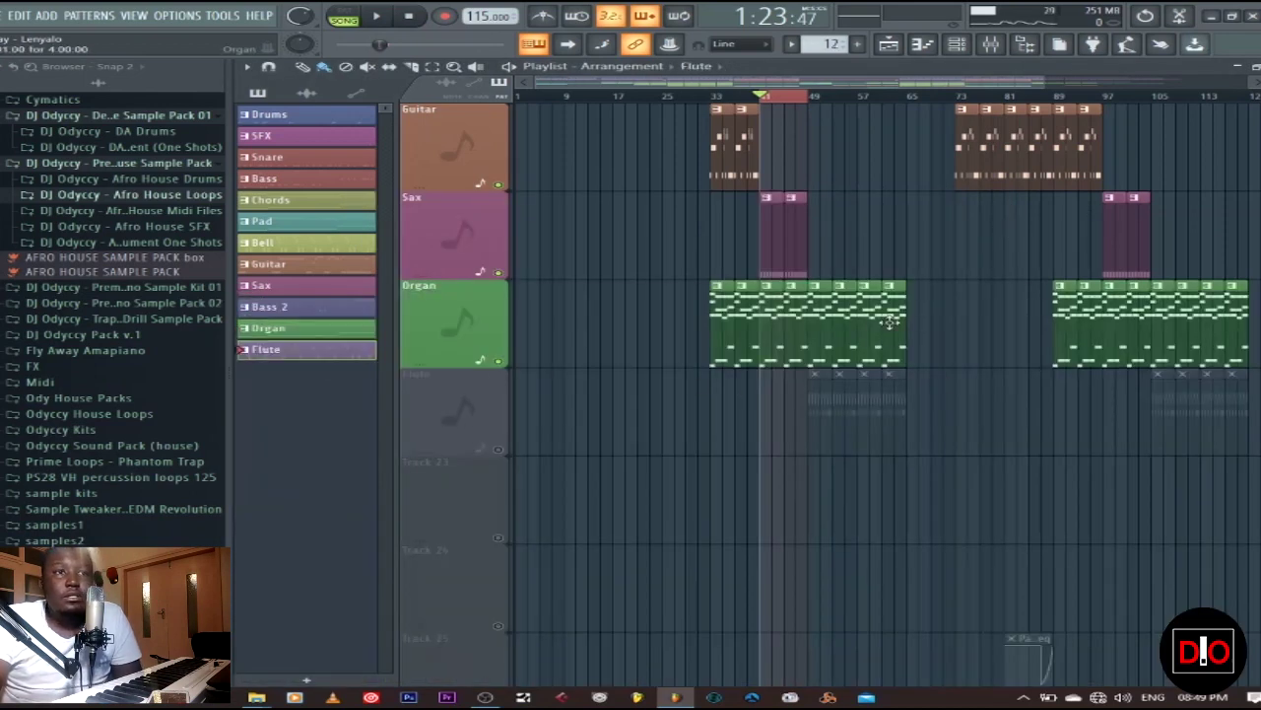
Set the playlist loop to bars 49 to 57 over the first Flute clips, clear the clip selection, and unmute the Flute track.
scroll(897, 207, "up", 5)
scroll(897, 207, "up", 5)
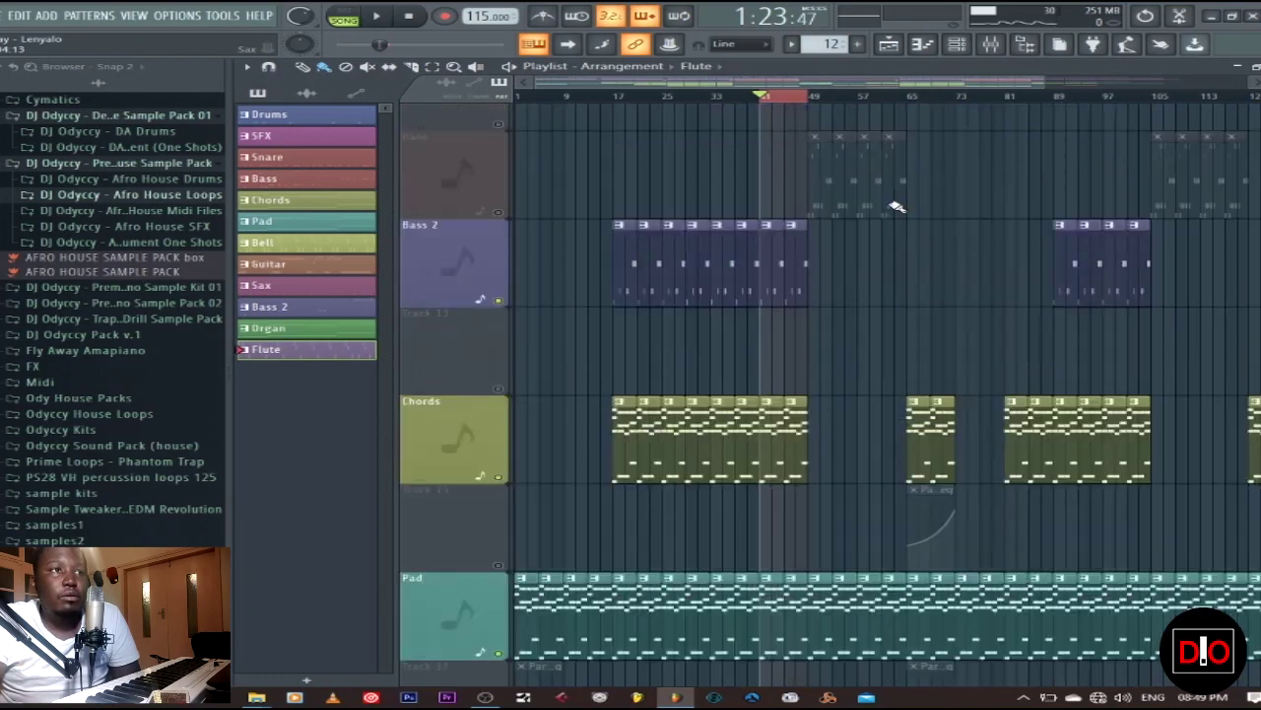
scroll(897, 206, "down", 3)
scroll(897, 207, "down", 10)
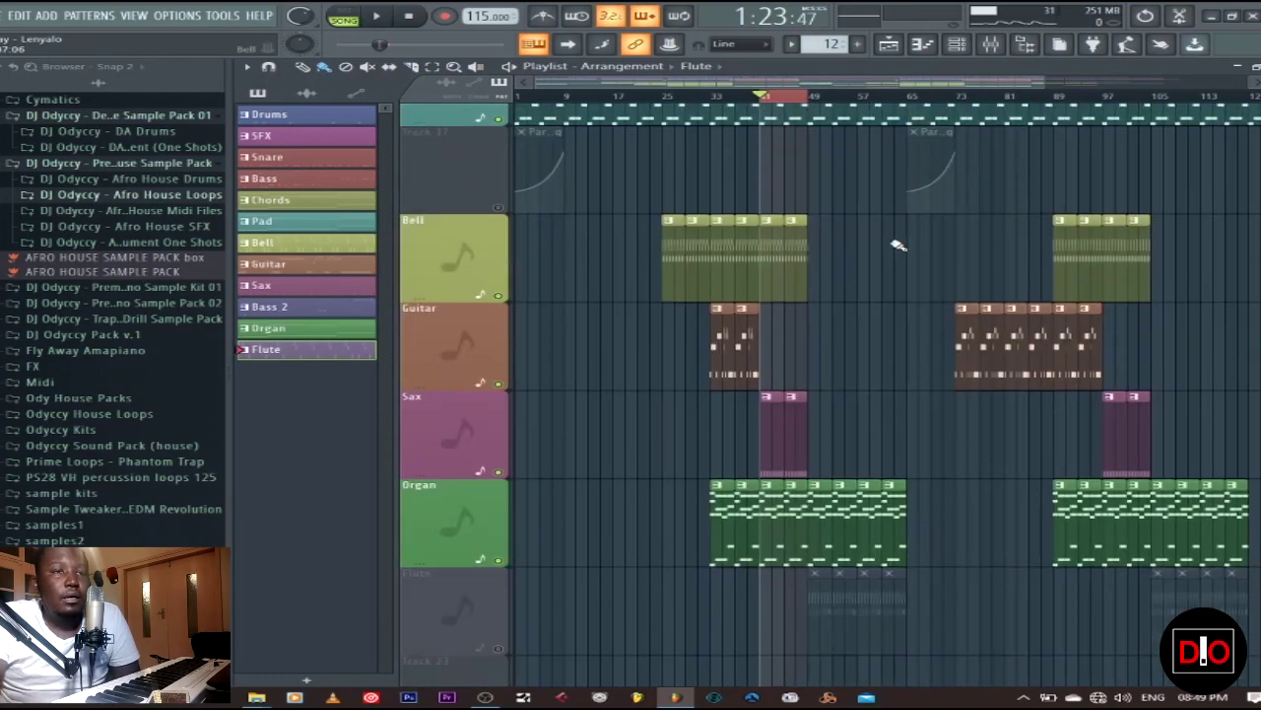
left_click_drag(816, 101, 906, 100)
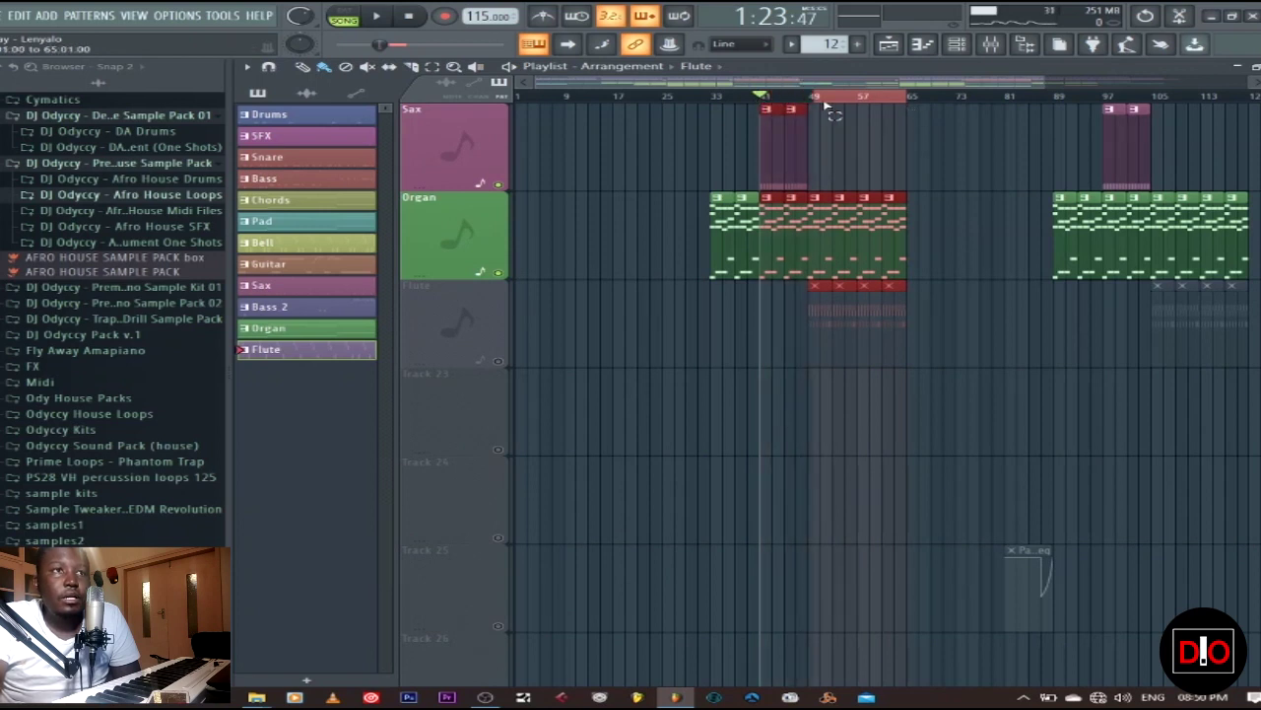
left_click_drag(814, 97, 861, 120)
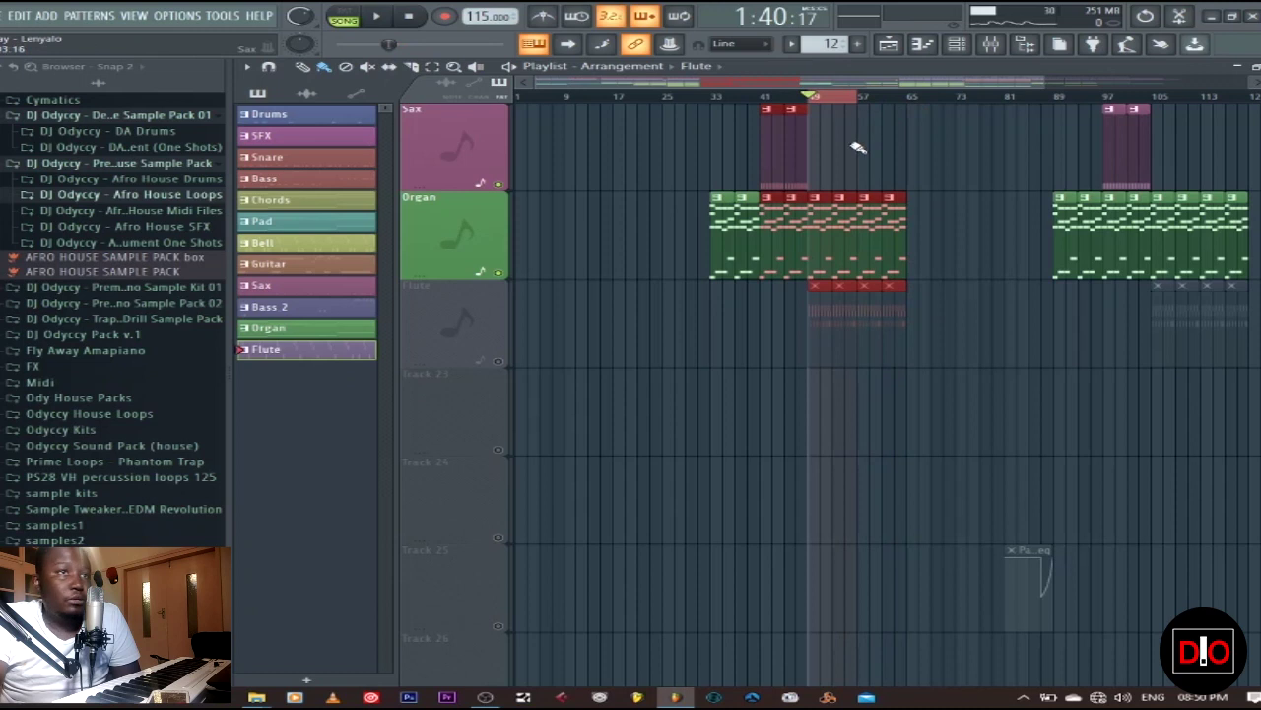
left_click(865, 405)
left_click(500, 362)
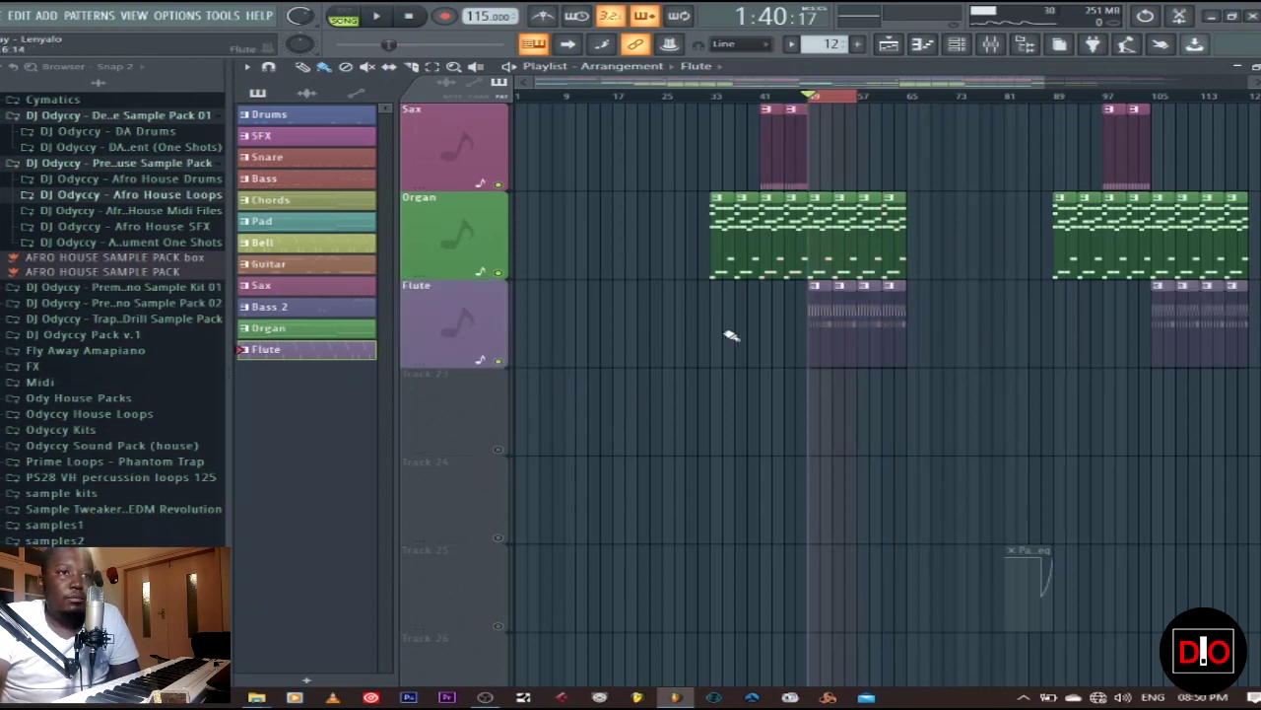
Play the looped section with the Flute, stop playback, and show the channel rack without the playlist and mixer.
left_click(380, 18)
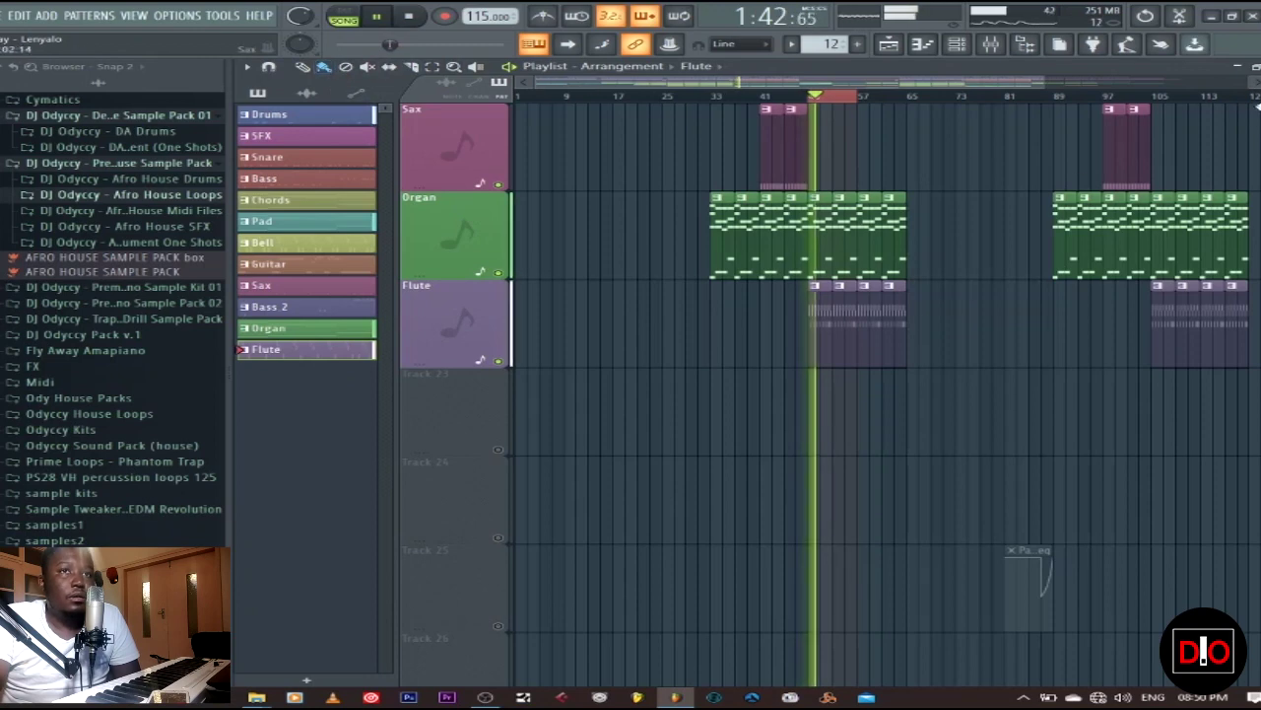
key("F5")
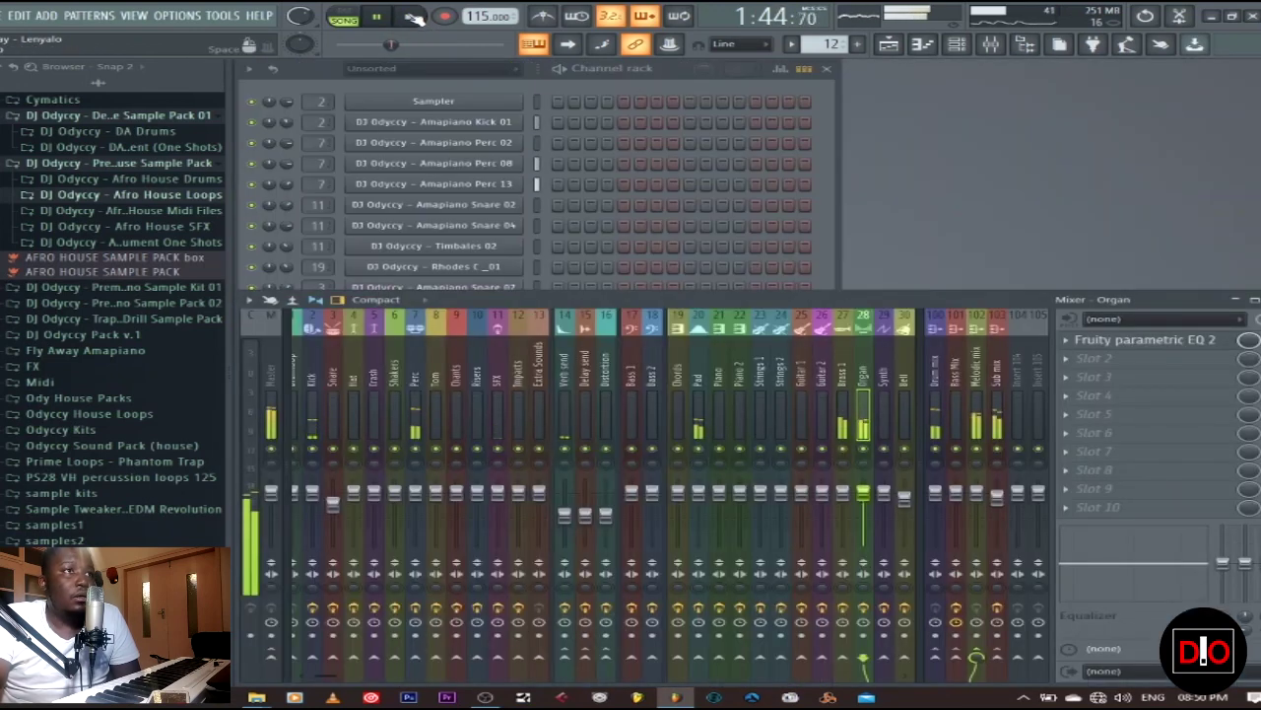
key("space")
left_click(835, 225)
left_click(890, 392)
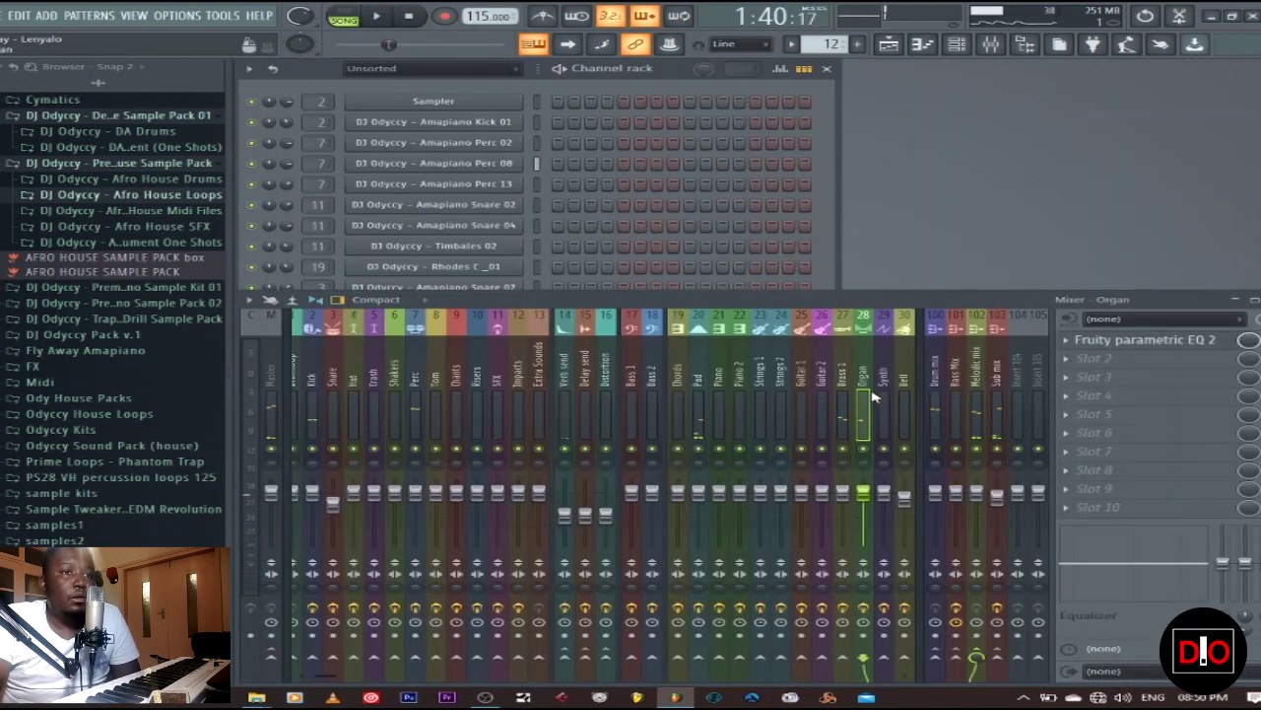
left_click(992, 45)
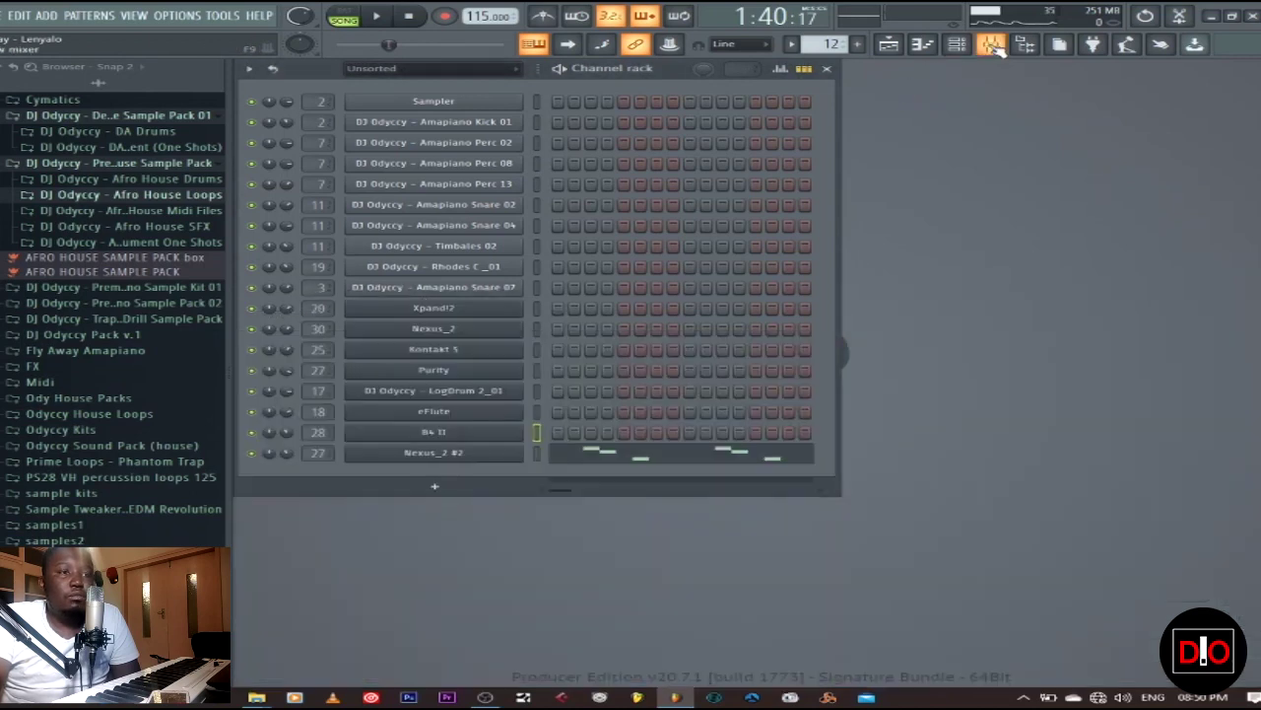
Play the Flute pattern alone in pattern mode and open its Nexus_2 #2 plugin.
left_click(376, 17)
left_click(343, 16)
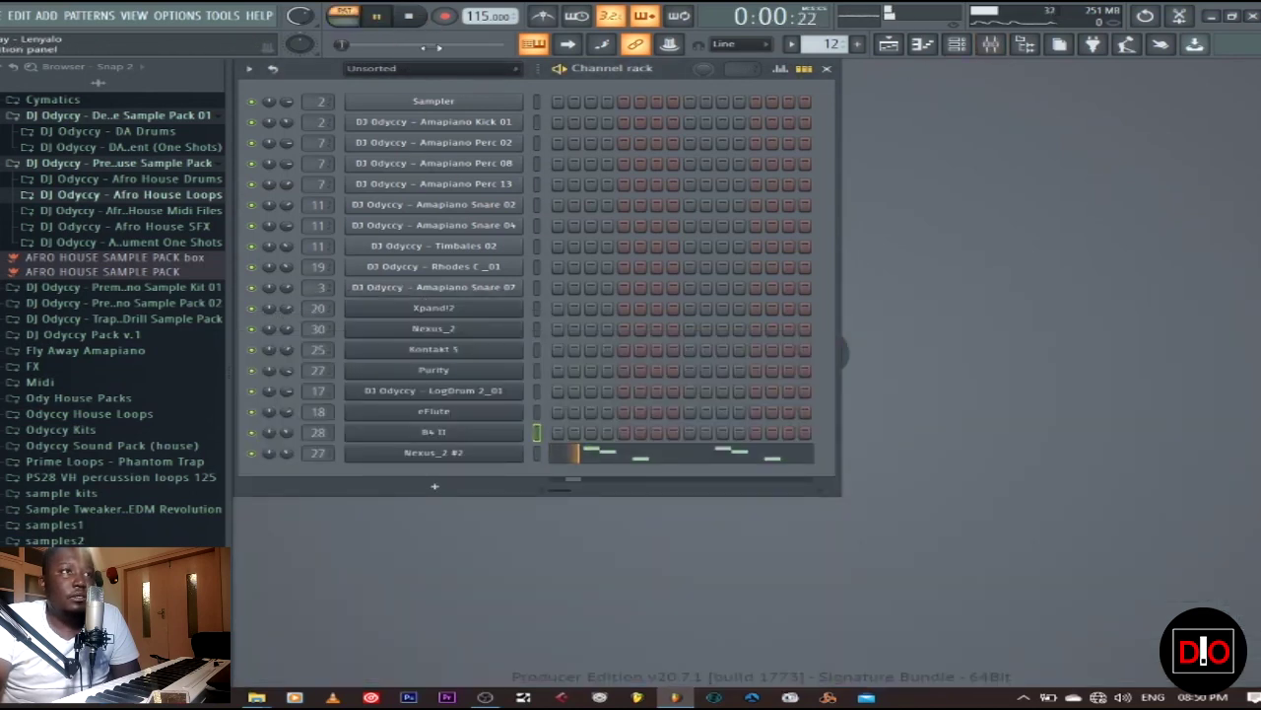
left_click(465, 456)
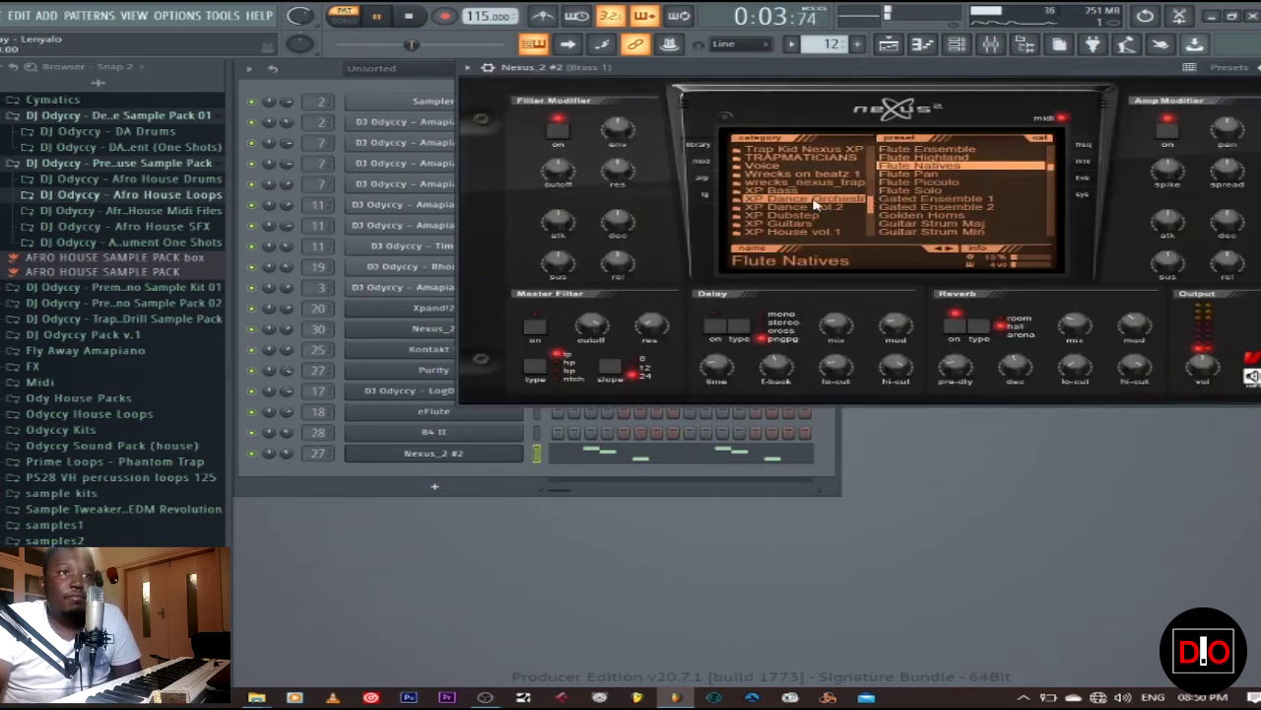
Close the Nexus_2 #2 plugin, view the Flute pattern's notes in the piano roll during playback, and stop and close the piano roll.
left_click_drag(1251, 67, 1148, 115)
left_click(1219, 114)
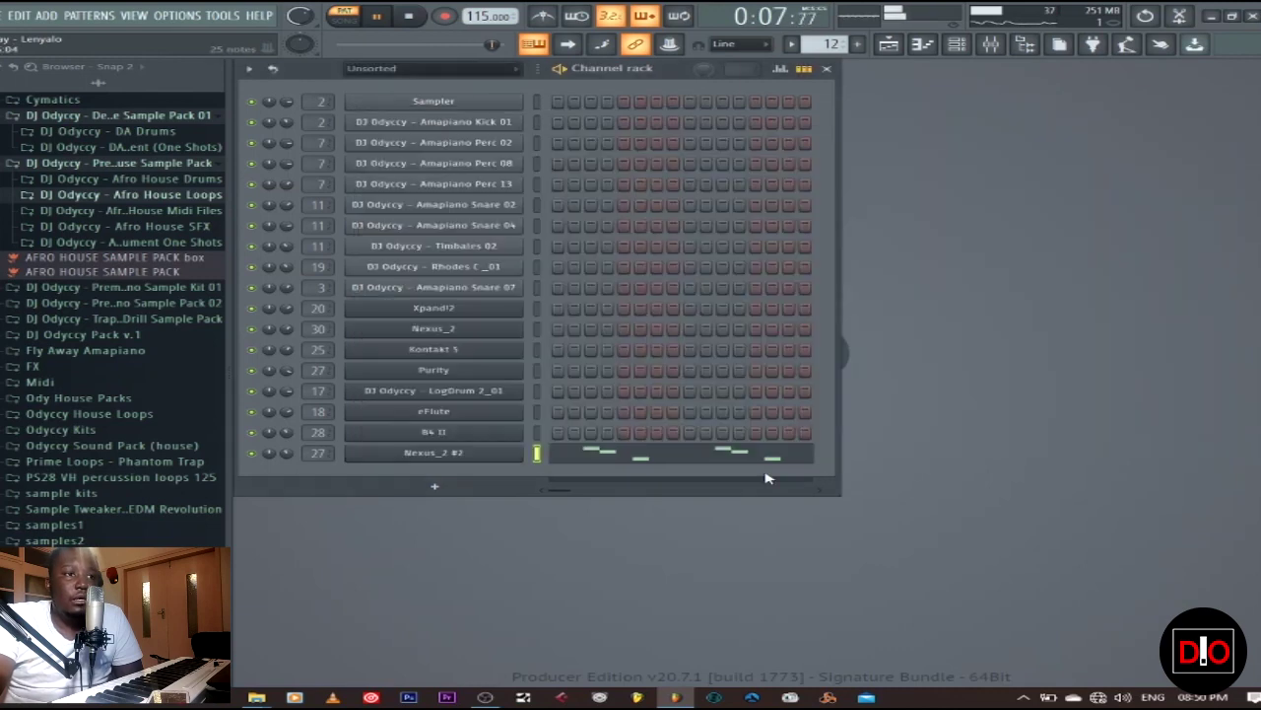
left_click(718, 459)
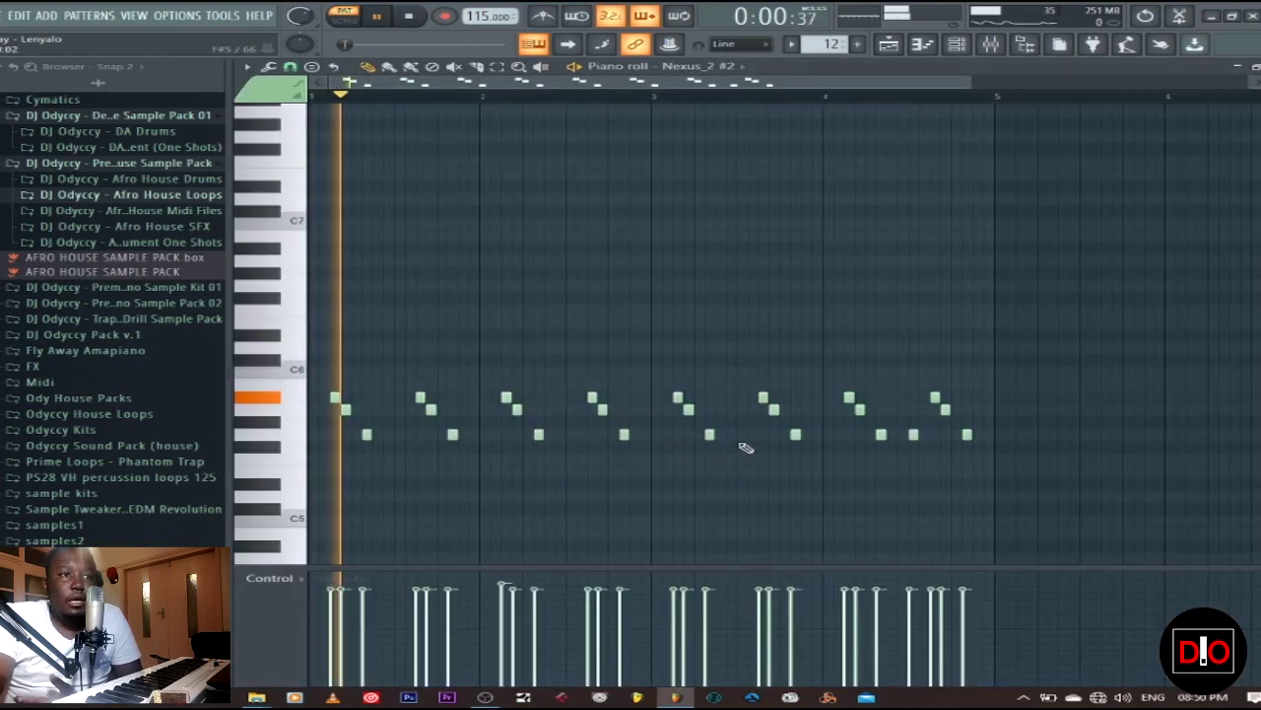
left_click(410, 17)
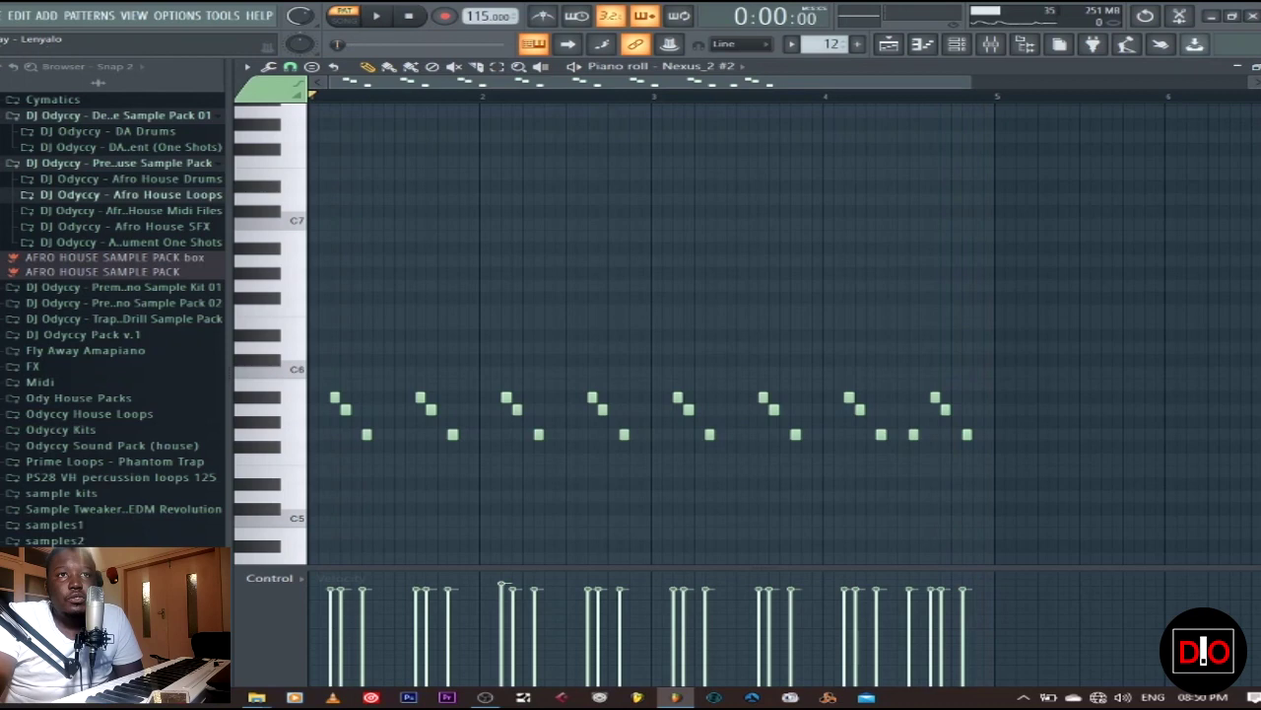
key("F7")
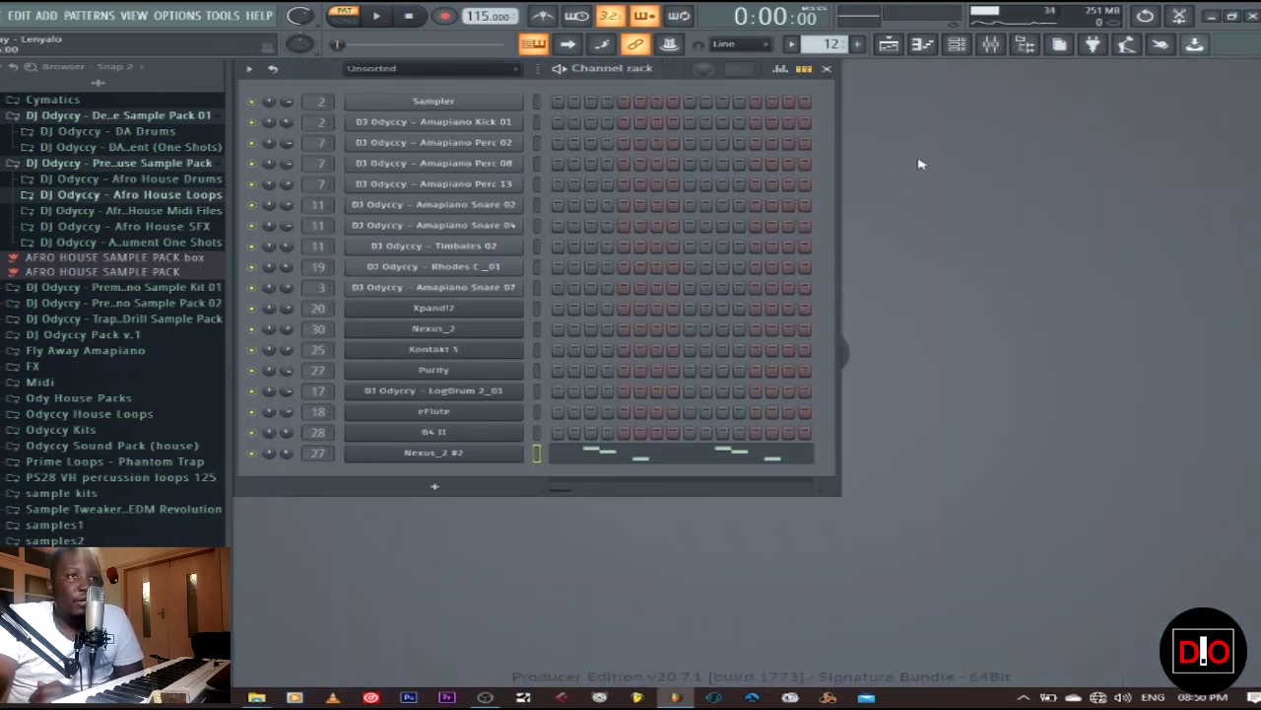
Return to the playlist, bring the Bass tracks into view, and play the arrangement in song mode from bar 49.
left_click(897, 52)
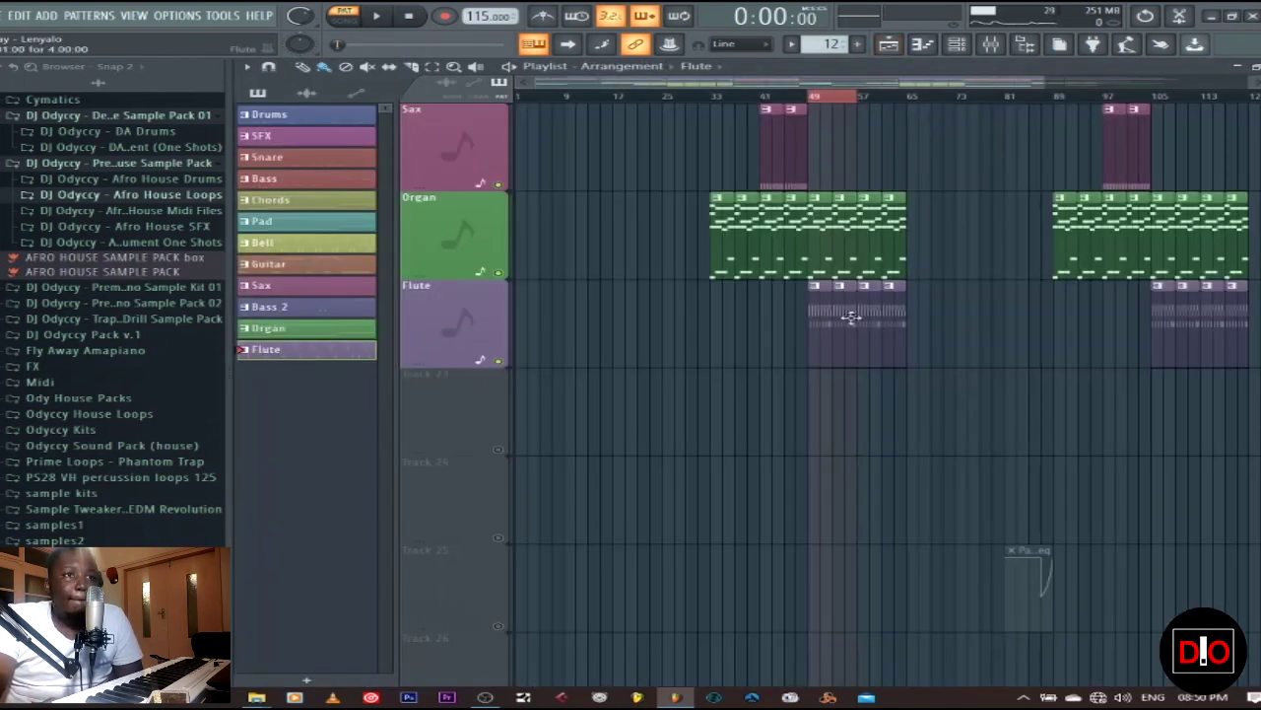
scroll(873, 327, "up", 3)
scroll(873, 327, "down", 8)
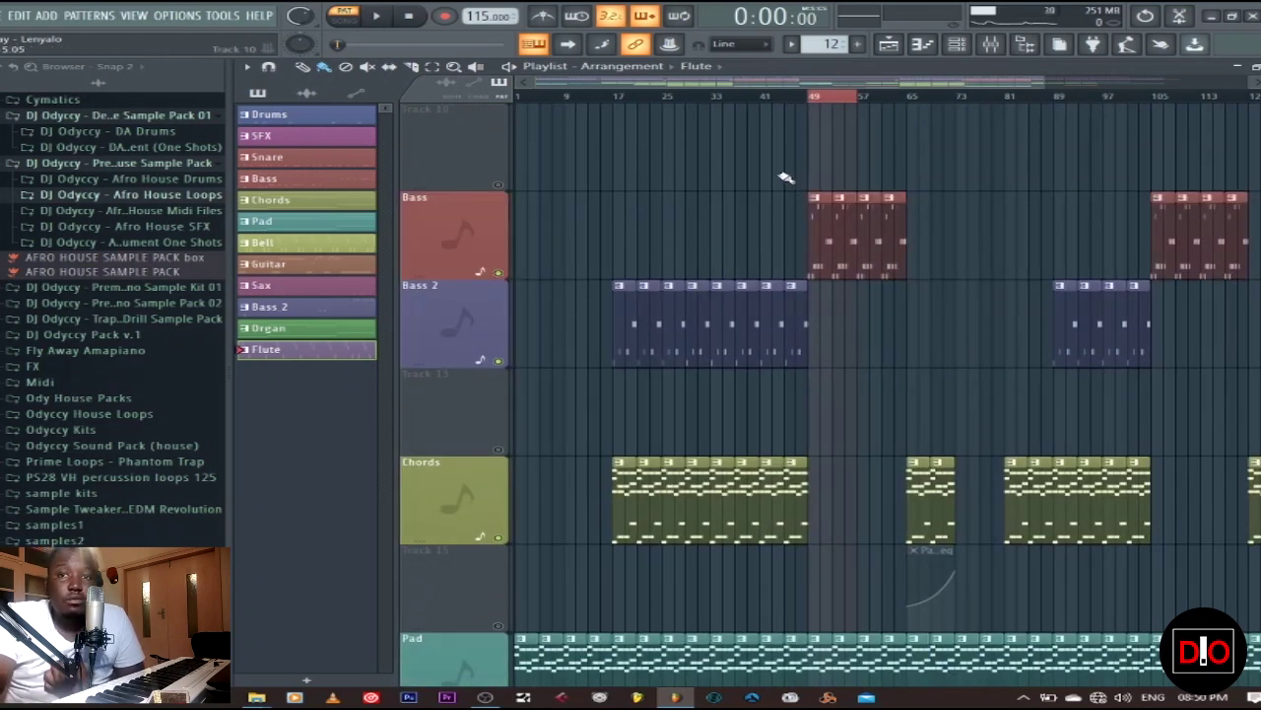
left_click(816, 99)
key("space")
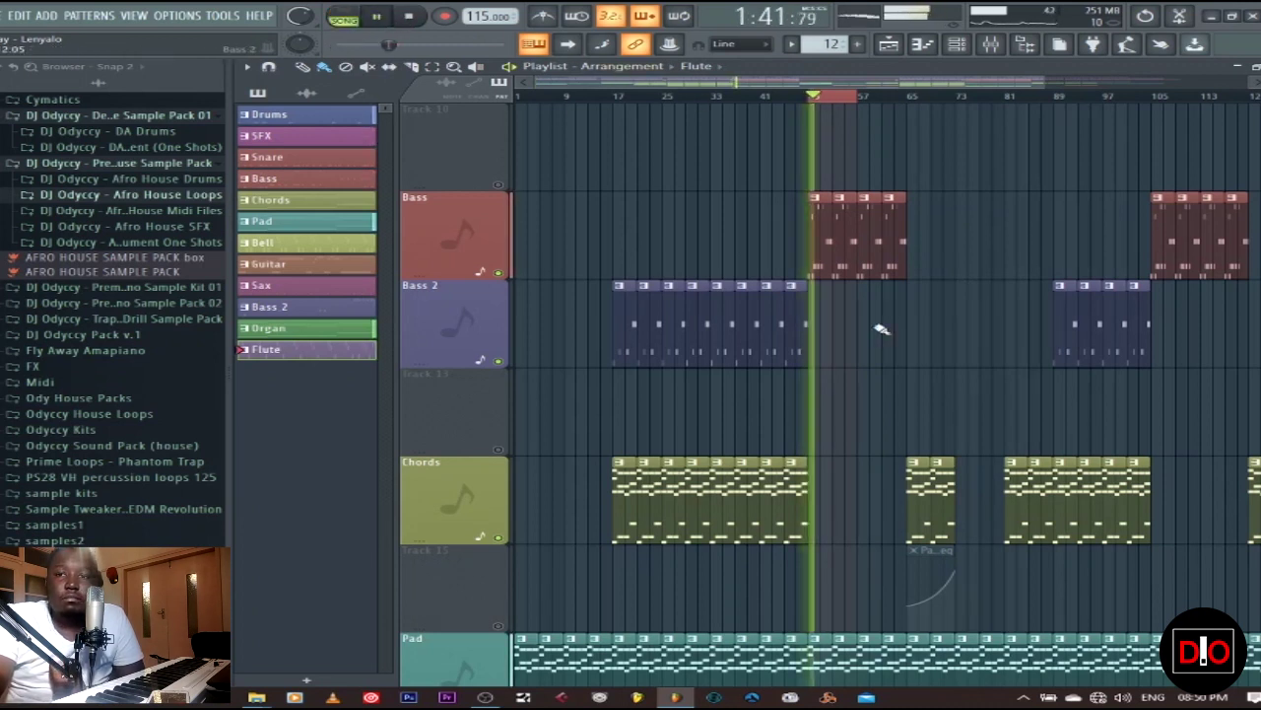
Make the Bass pattern active, examine its LogDrum 2_01 notes in the piano roll during playback, and stop and close the piano roll.
left_click(867, 236)
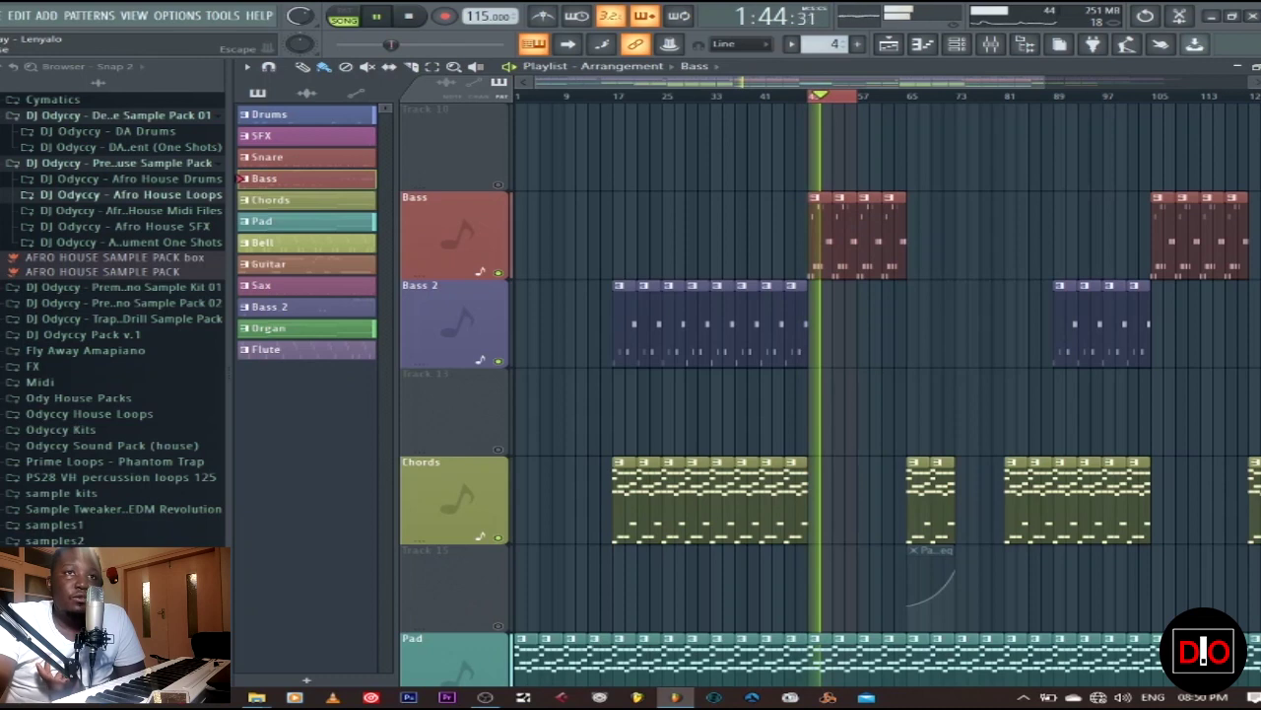
key("F6")
left_click(637, 405)
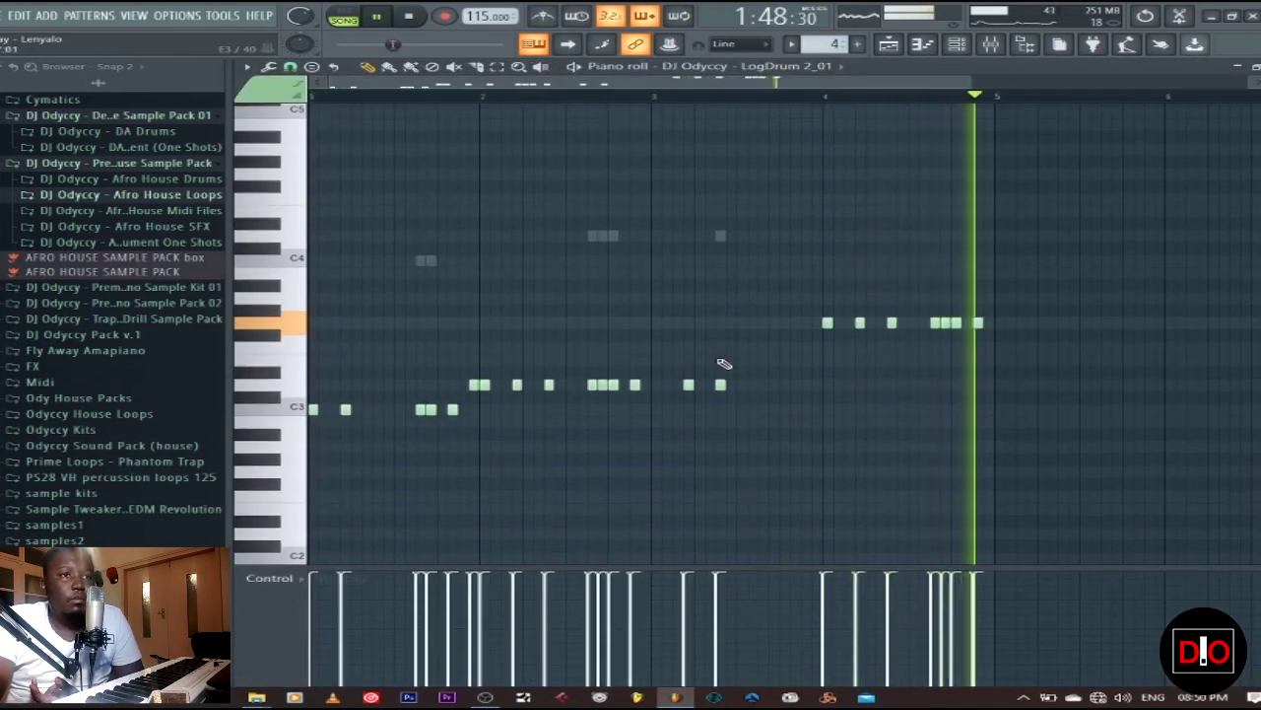
left_click(420, 15)
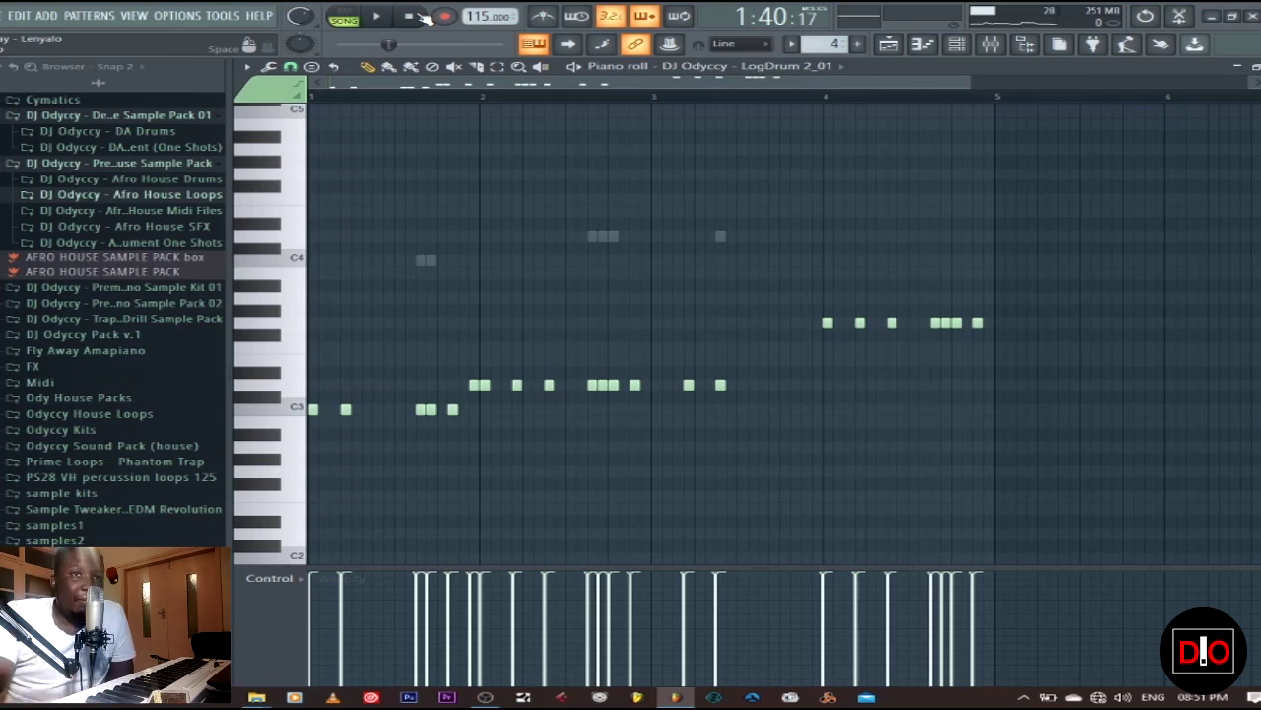
key("F6")
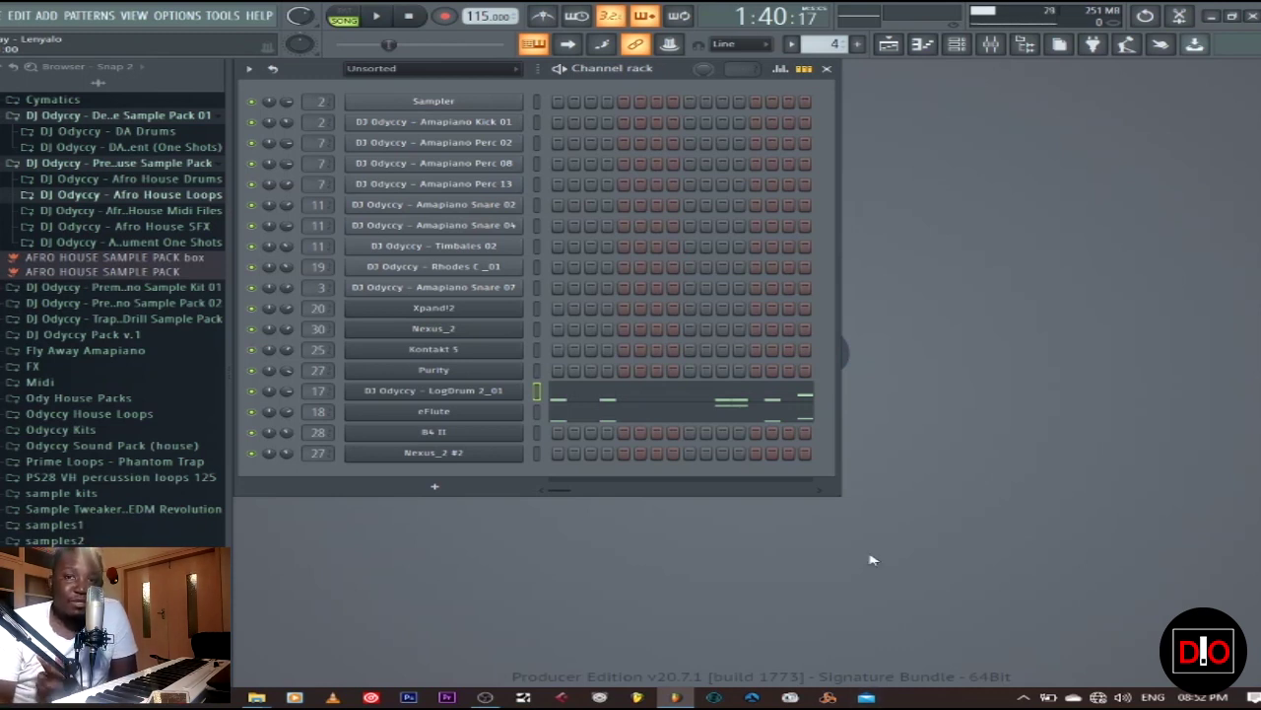
Unmute Track 2 with the short clips between the ACAPPELLA parts in the playlist, and audition the looped bars 49 to 57.
left_click(906, 46)
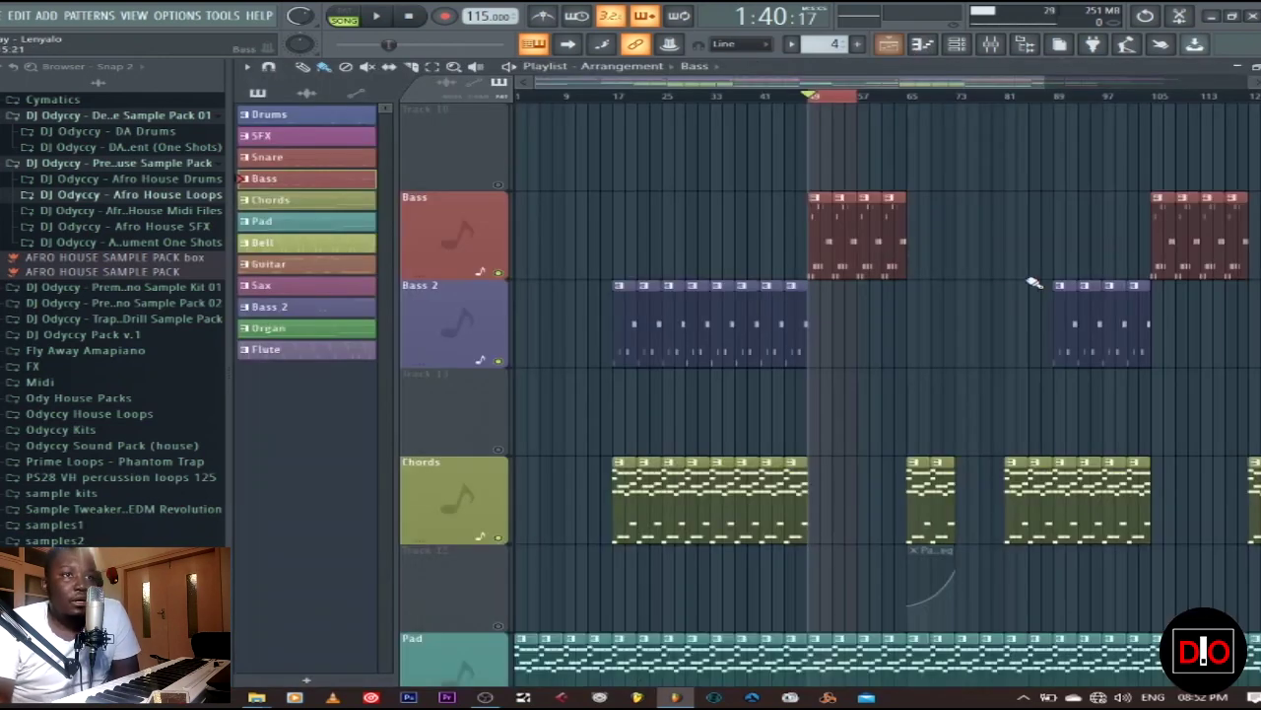
scroll(994, 291, "up", 5)
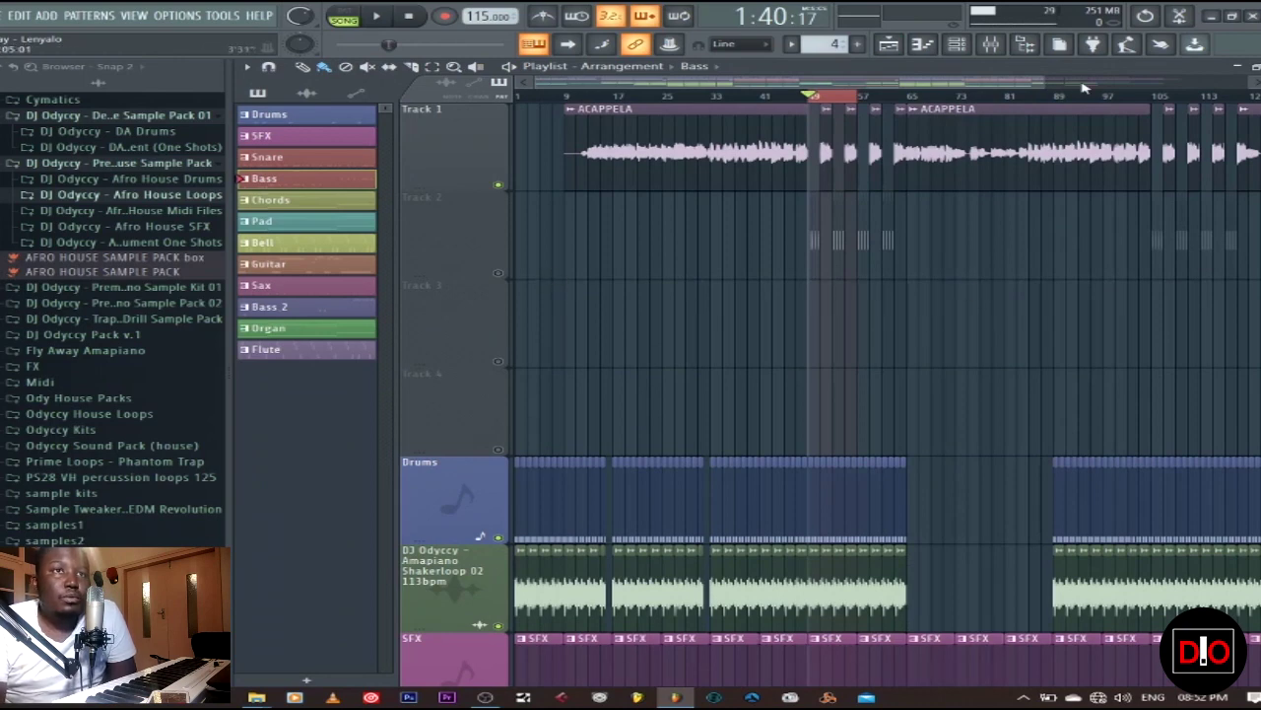
mouse_move(1039, 83)
left_mouse_down()
mouse_move(589, 104)
mouse_move(599, 91)
mouse_move(782, 96)
left_mouse_up()
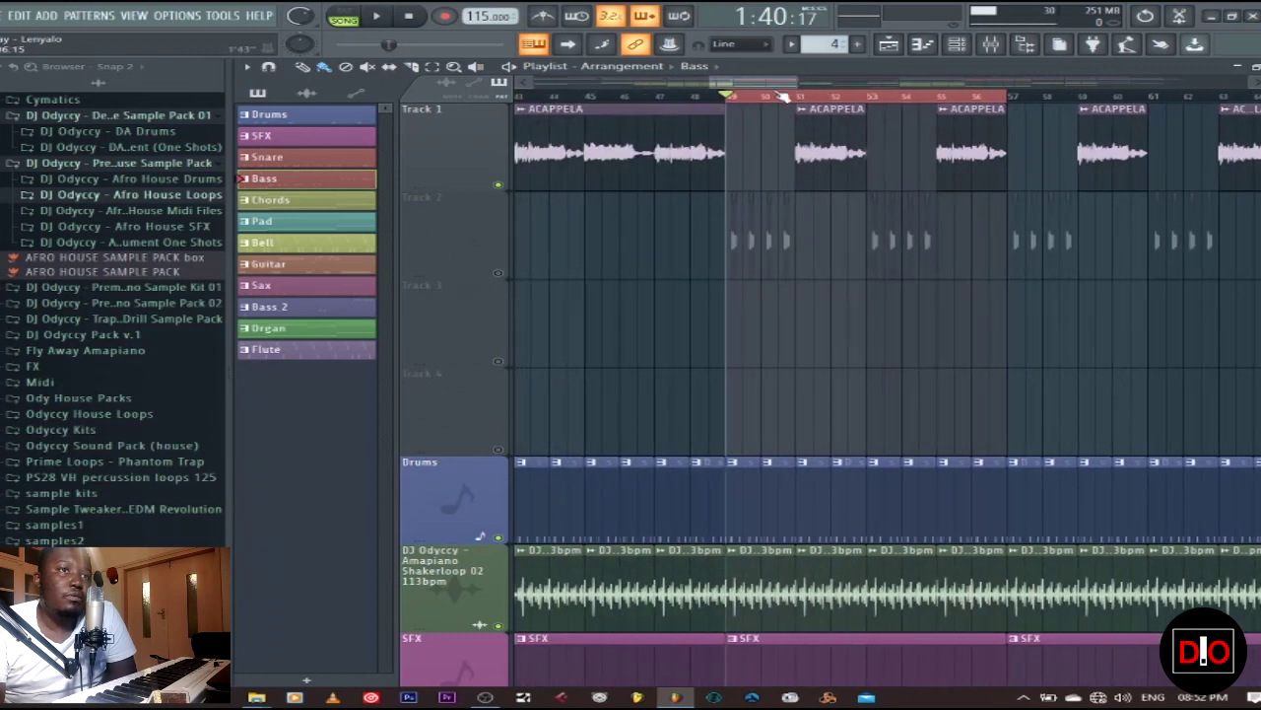
left_click(498, 272)
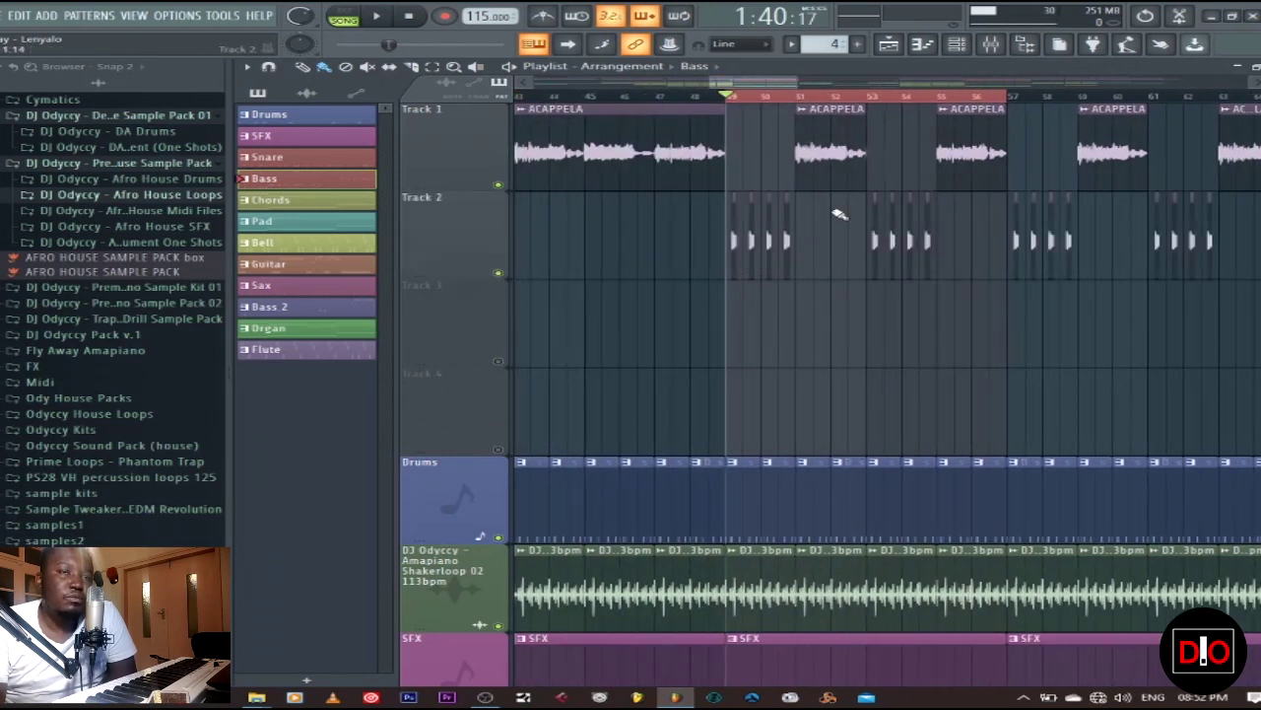
key("space")
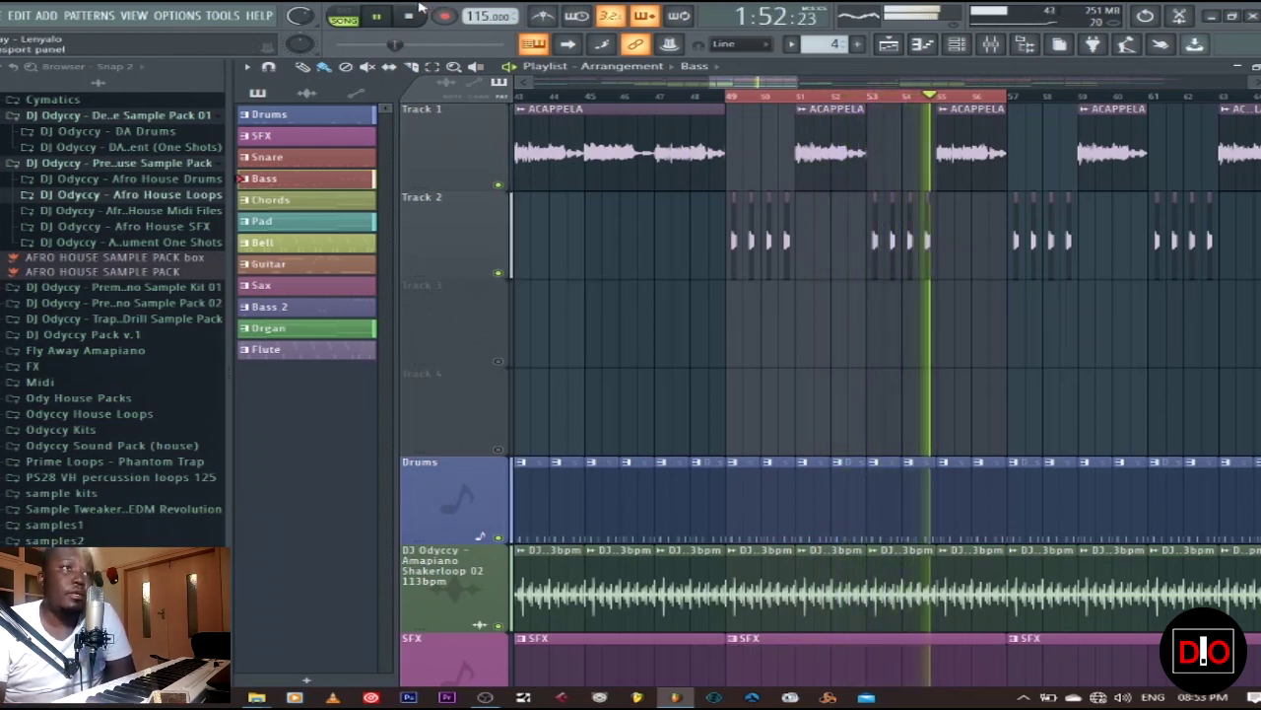
left_click(410, 16)
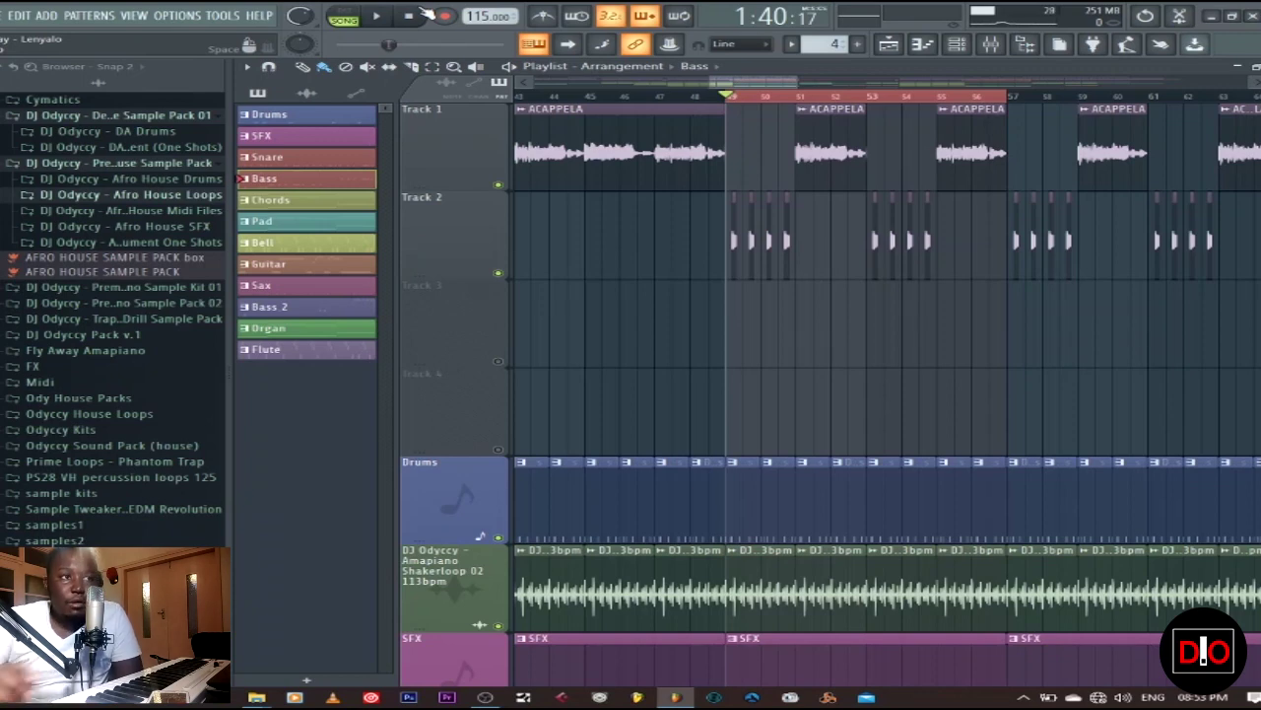
Unmute Track 8 holding the Snare clips, and briefly play the looped section with it before stopping.
scroll(830, 318, "down", 8)
scroll(831, 319, "up", 5)
scroll(531, 276, "down", 2)
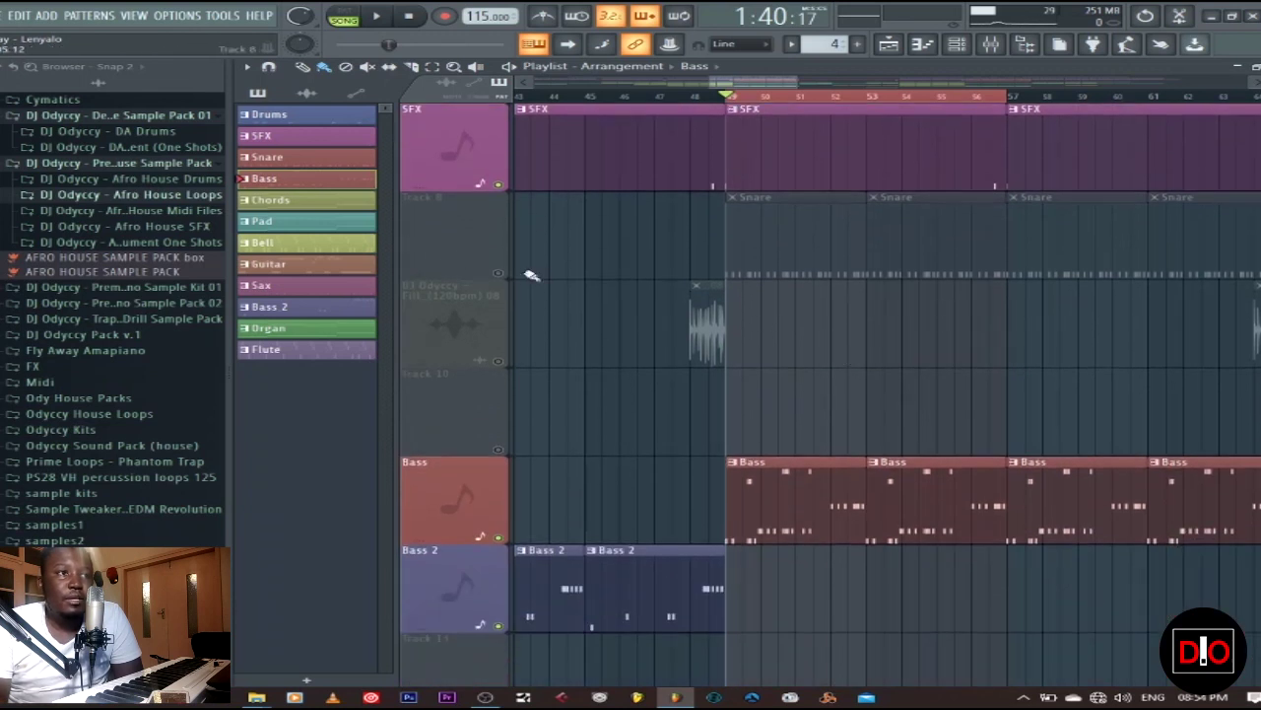
left_click(498, 273)
left_click(380, 20)
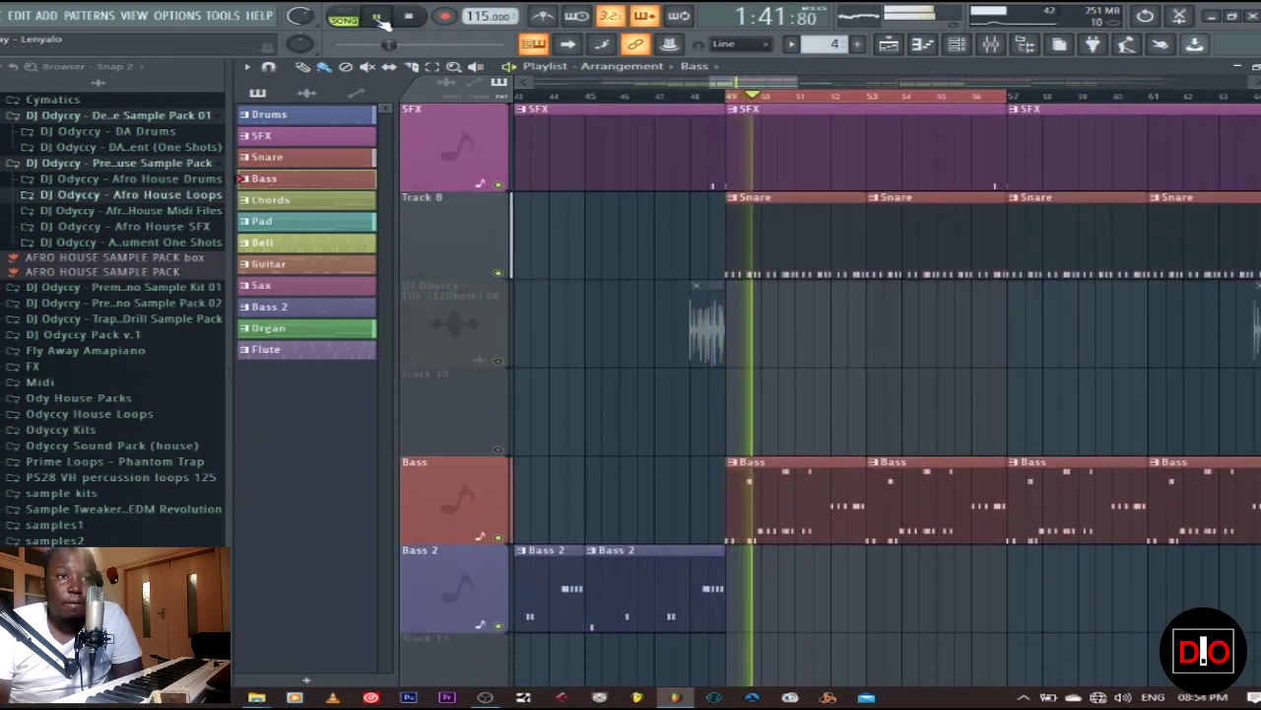
key("space")
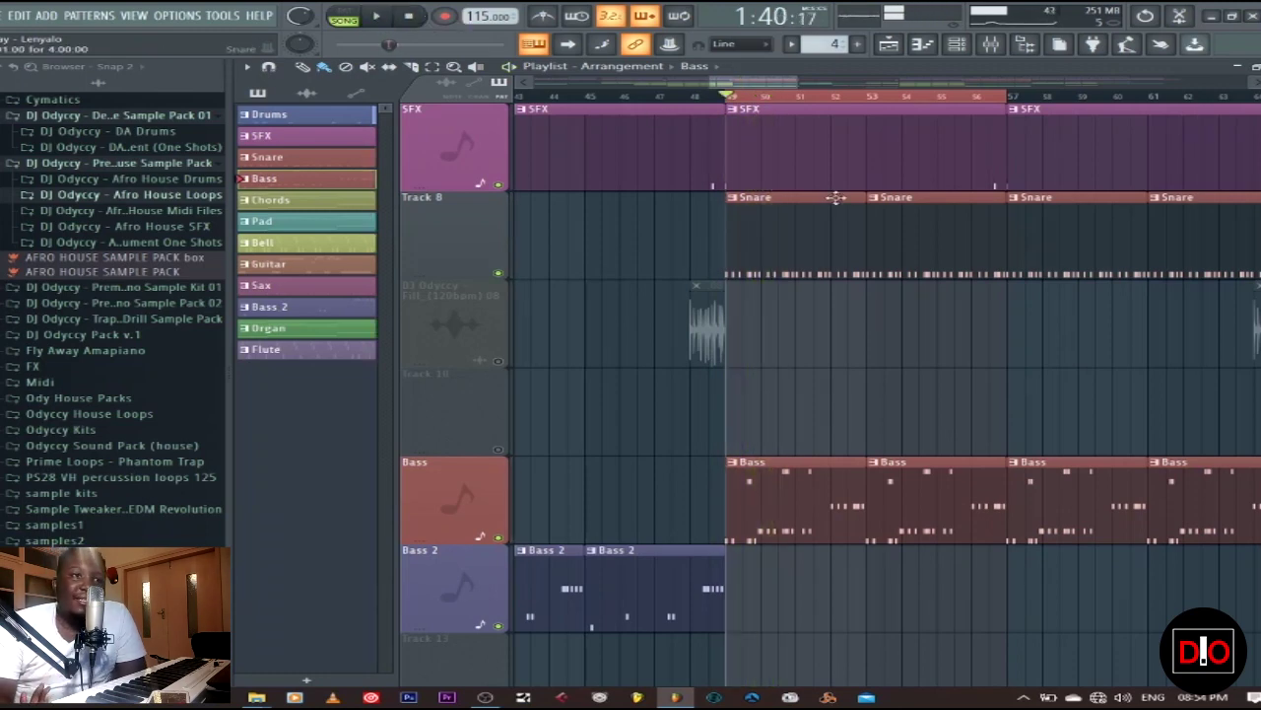
Open the Snare pattern's Amapiano Snare 07 notes in the piano roll, play the loop to hear them, stop, and close the piano roll.
double_click(817, 225)
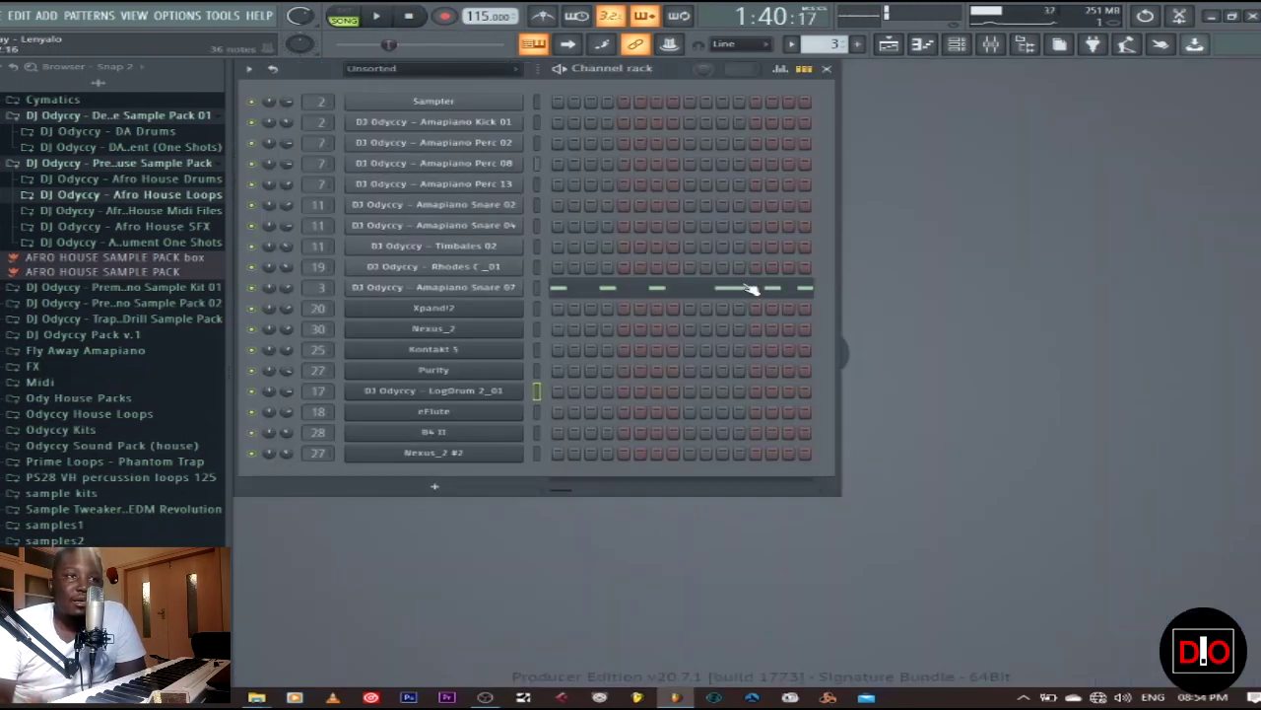
left_click(757, 283)
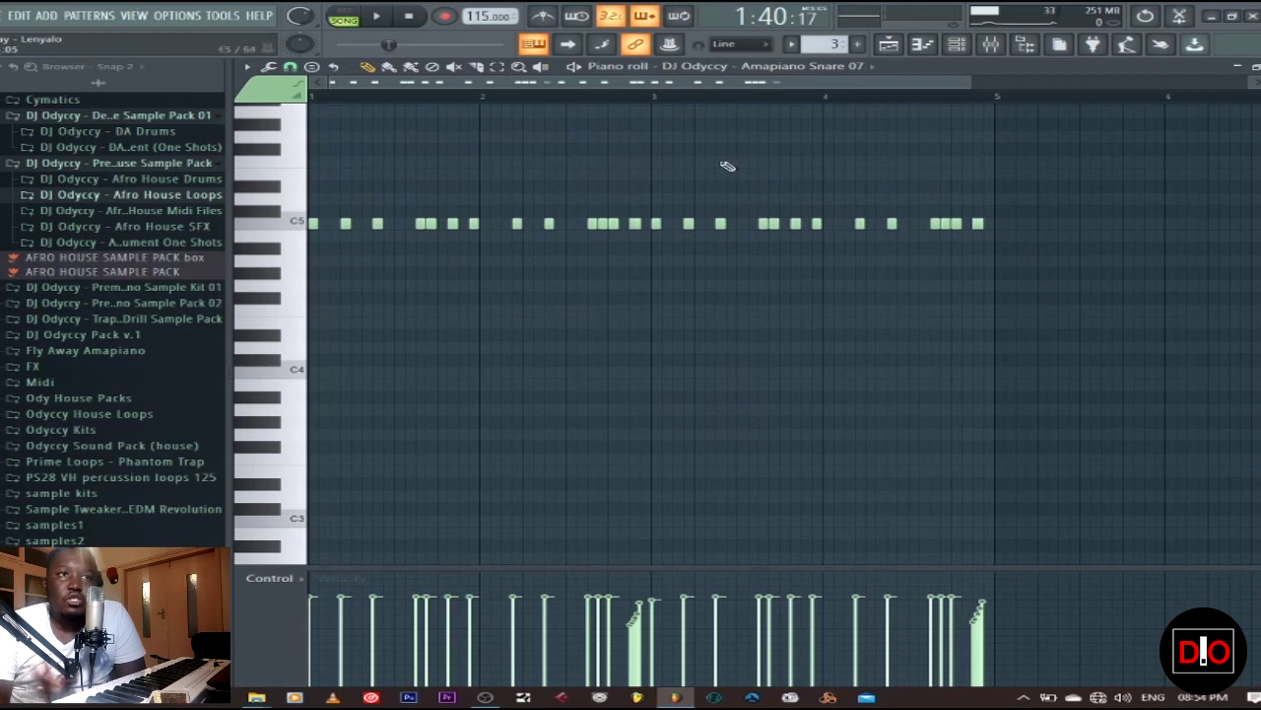
left_click(377, 16)
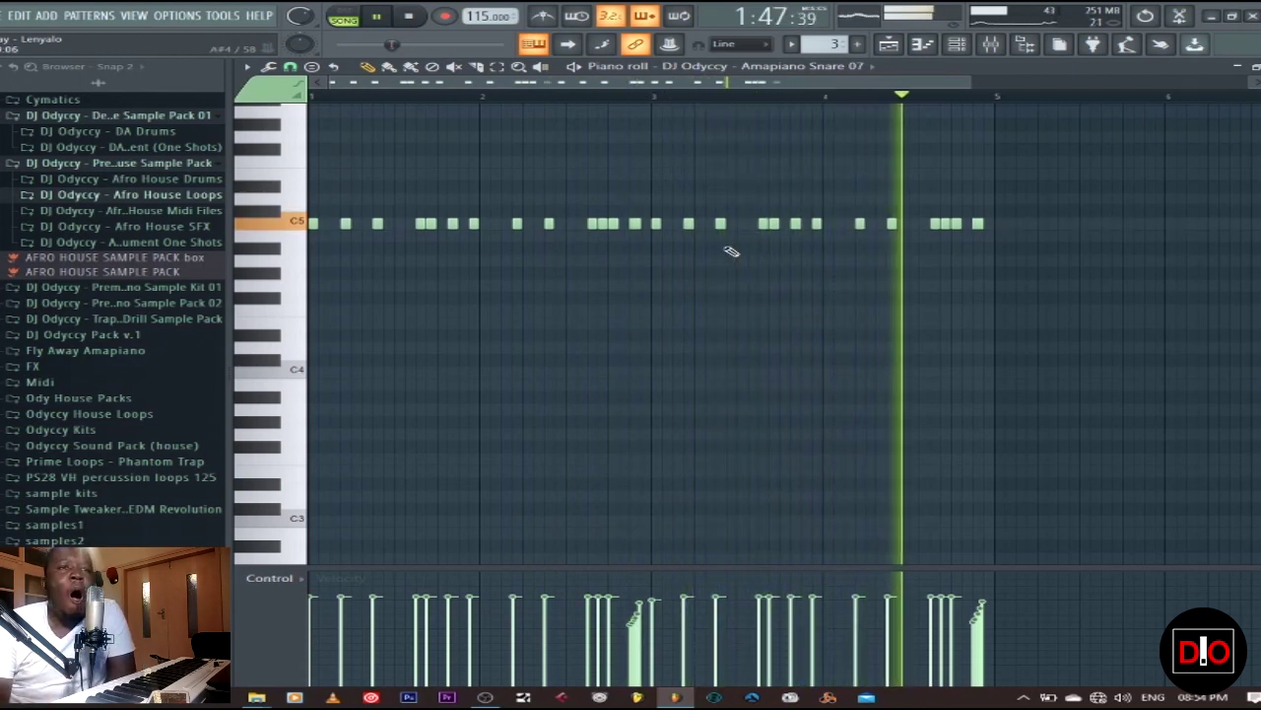
left_click(408, 16)
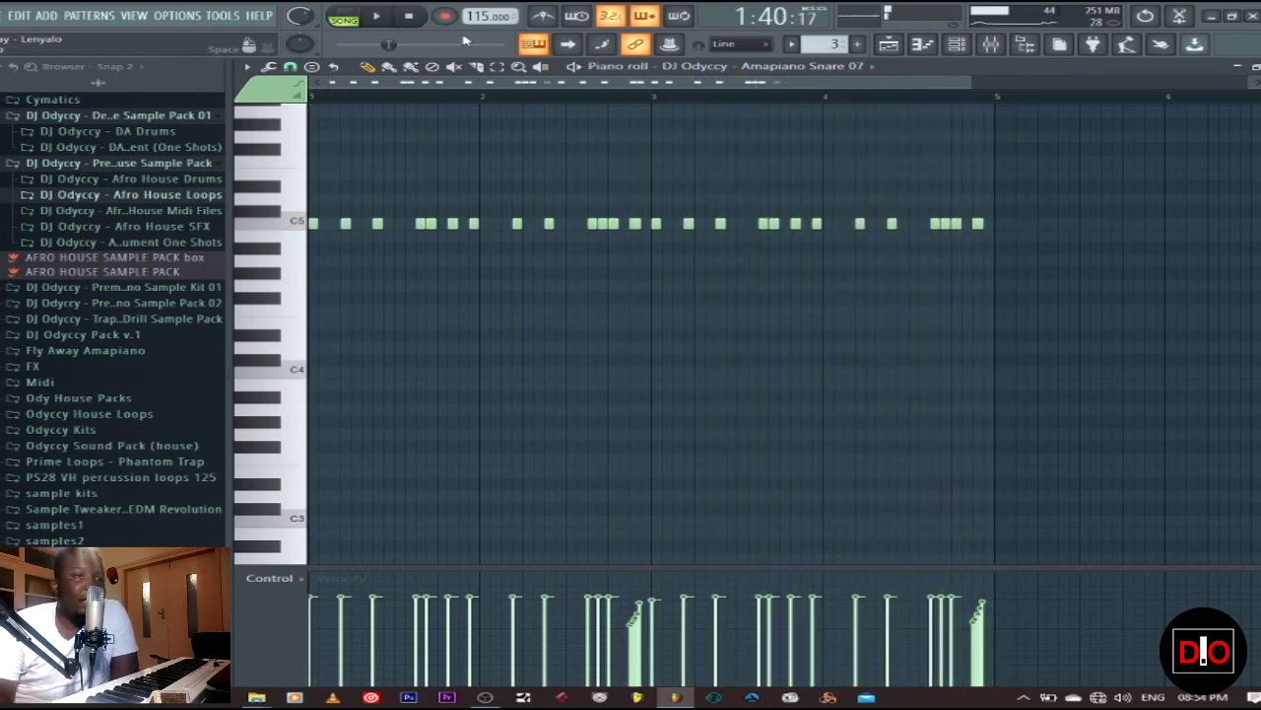
left_click(1254, 66)
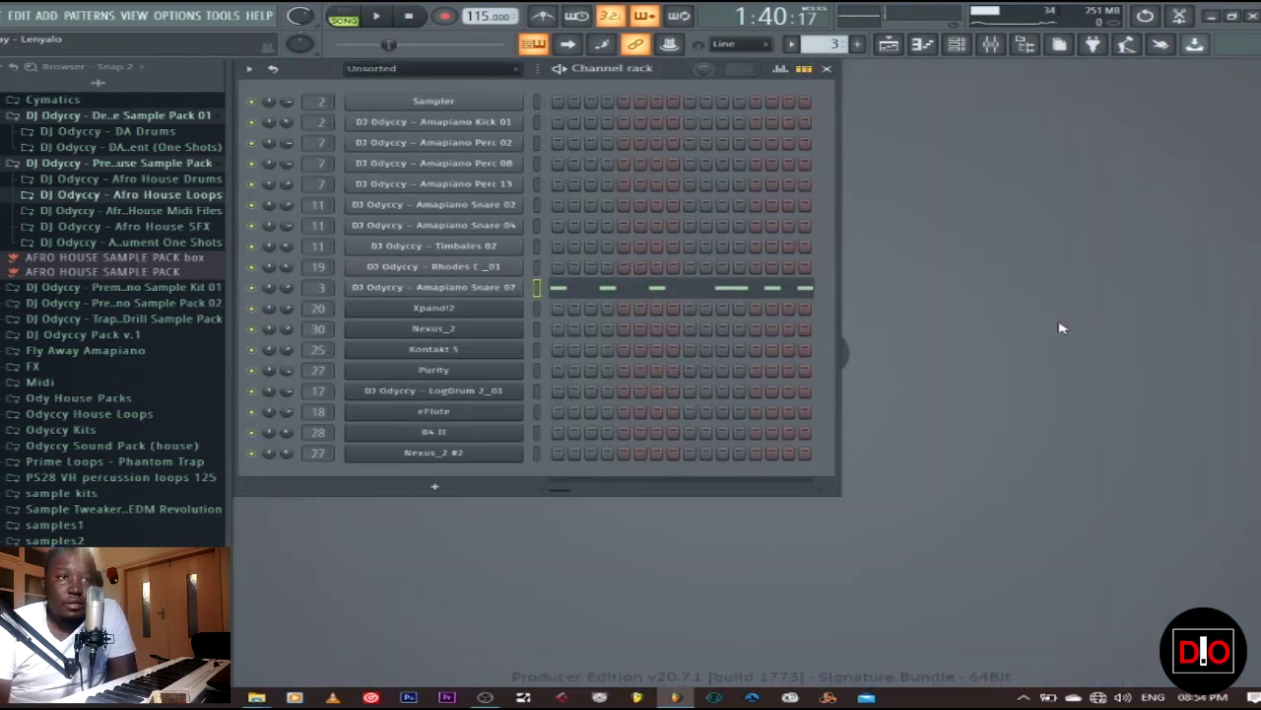
Show the playlist again, unmute the Fill_(120bpm) 08 track, and play the song from bar 47.
left_click(889, 45)
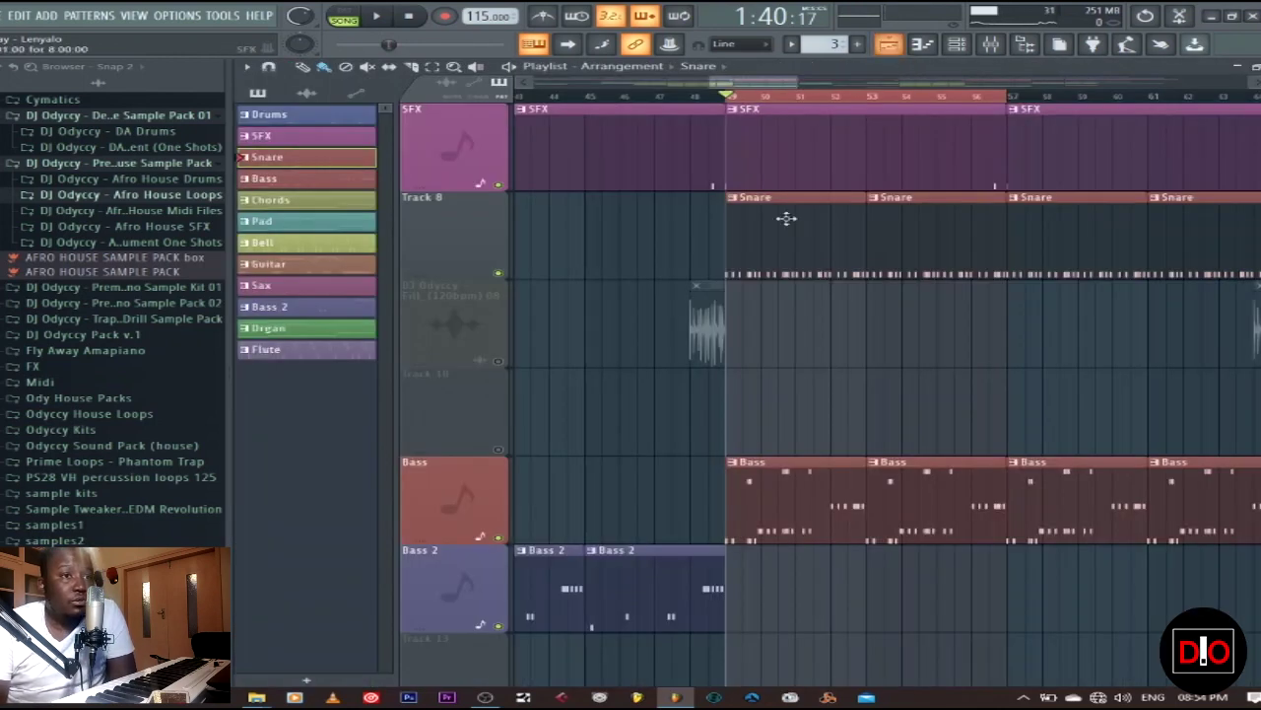
left_click(499, 360)
left_click(655, 96)
key("space")
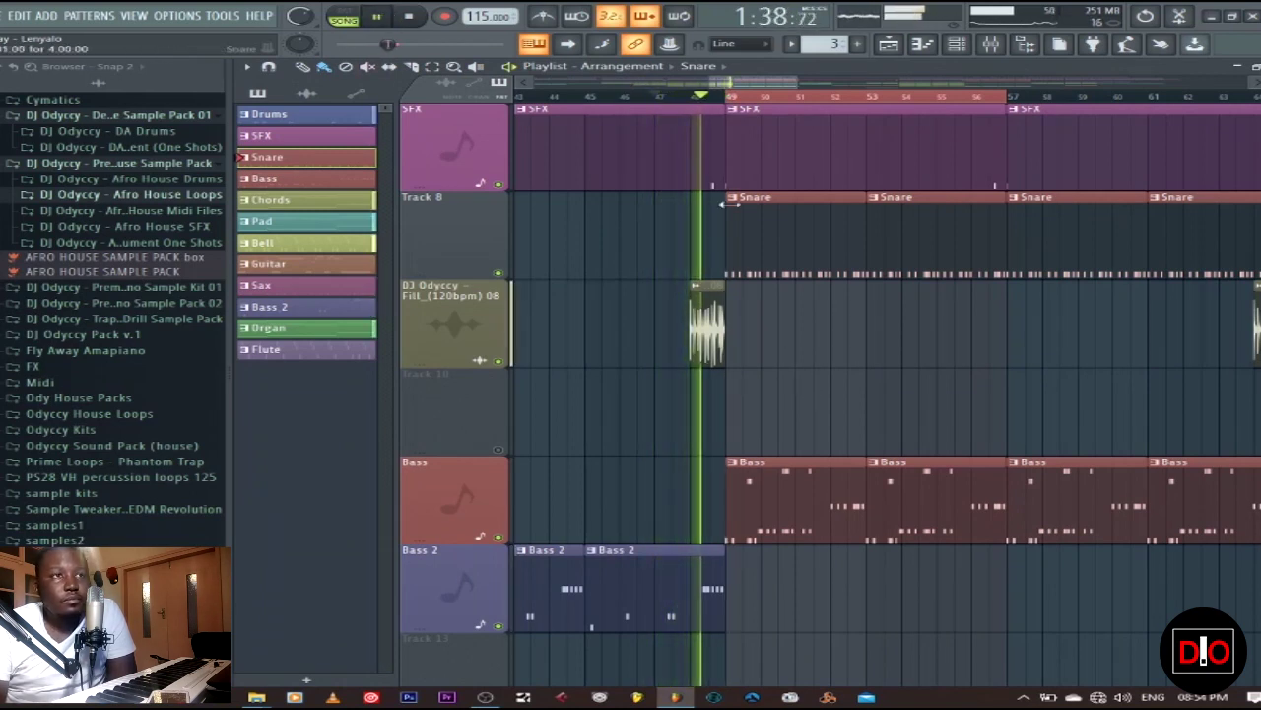
Examine the full-length arrangement across all tracks, from ACAPPELLA down to Flute, while the loop plays.
scroll(483, 98, "down", 3)
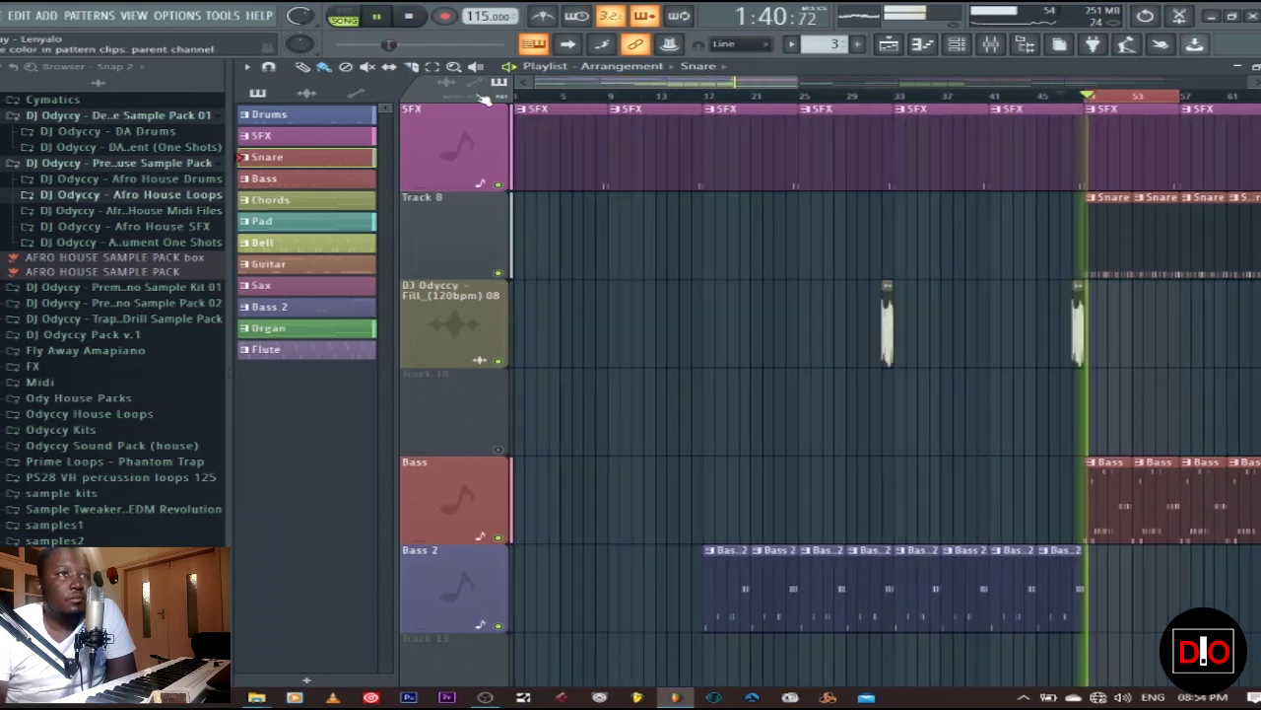
left_click_drag(734, 82, 1222, 82)
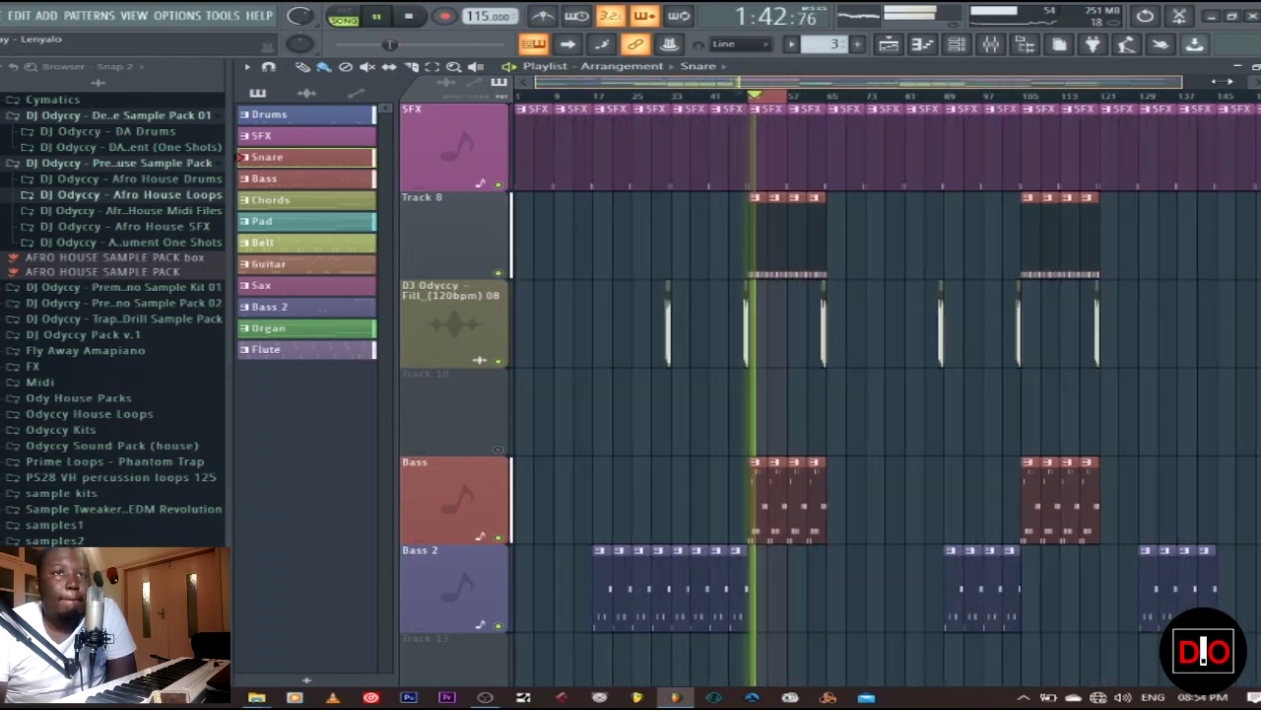
scroll(1187, 328, "up", 5)
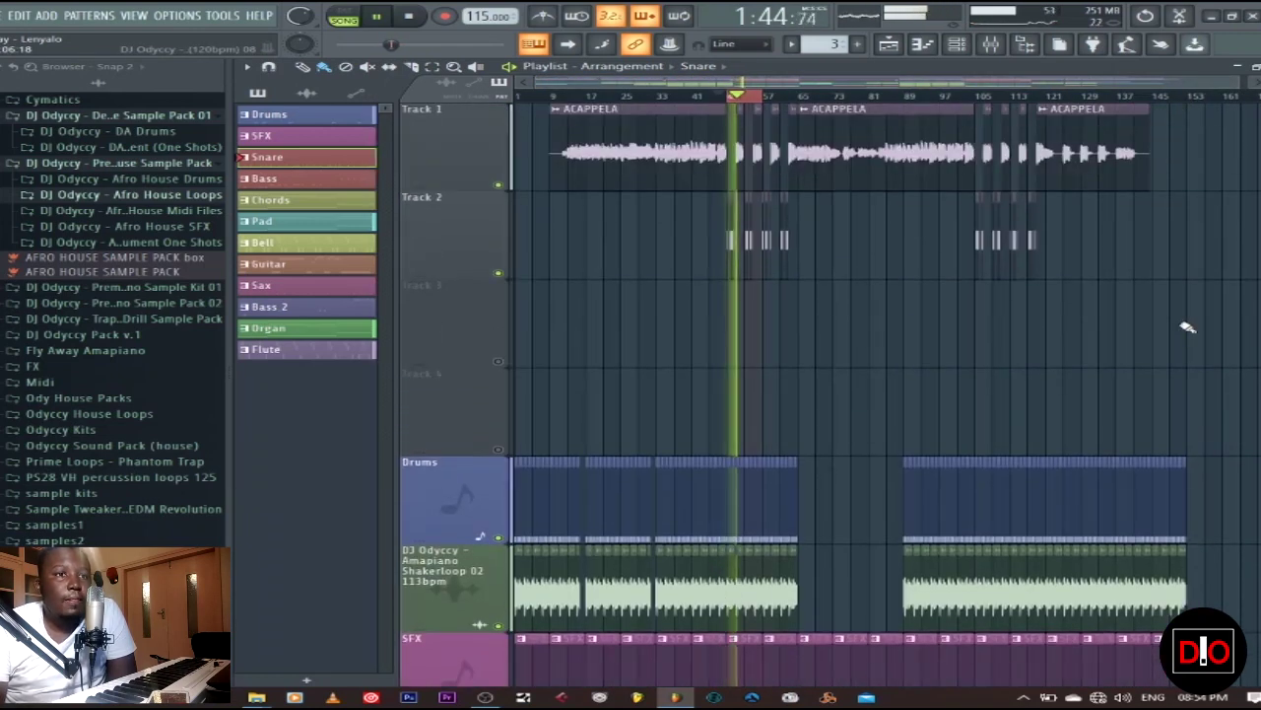
scroll(1188, 328, "down", 4)
scroll(1188, 328, "down", 4)
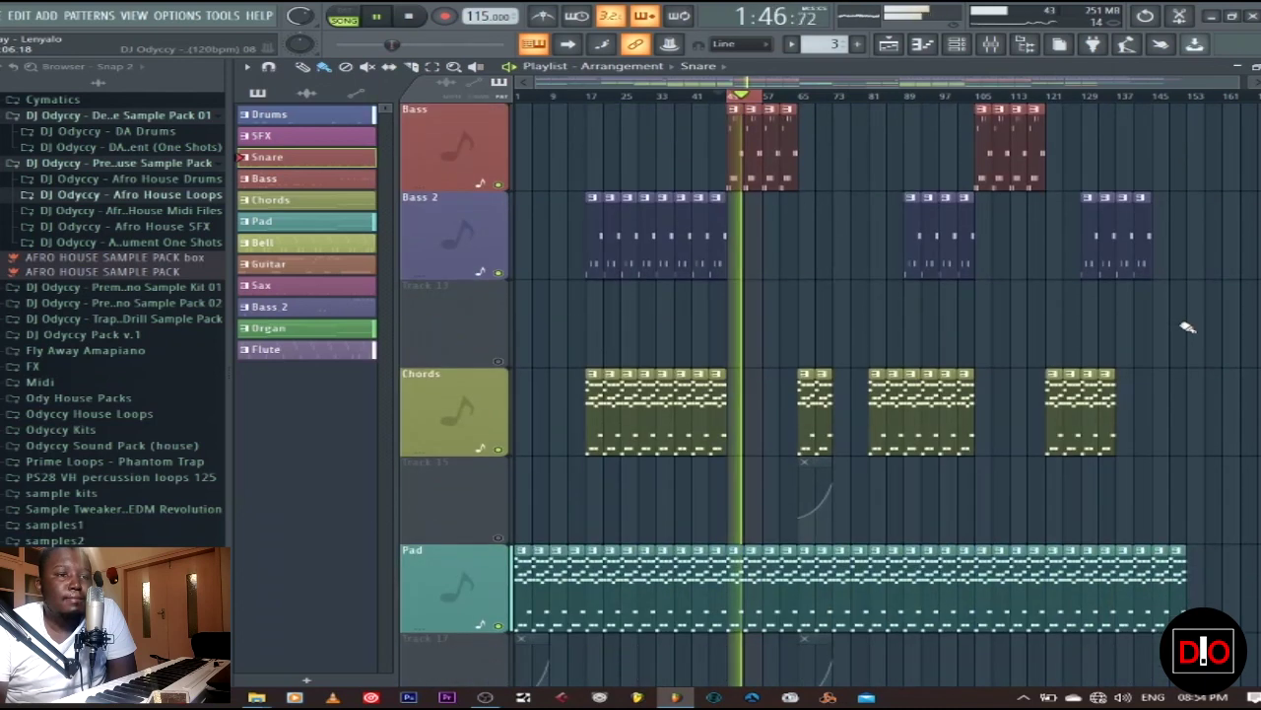
scroll(1187, 328, "down", 4)
scroll(1188, 329, "down", 2)
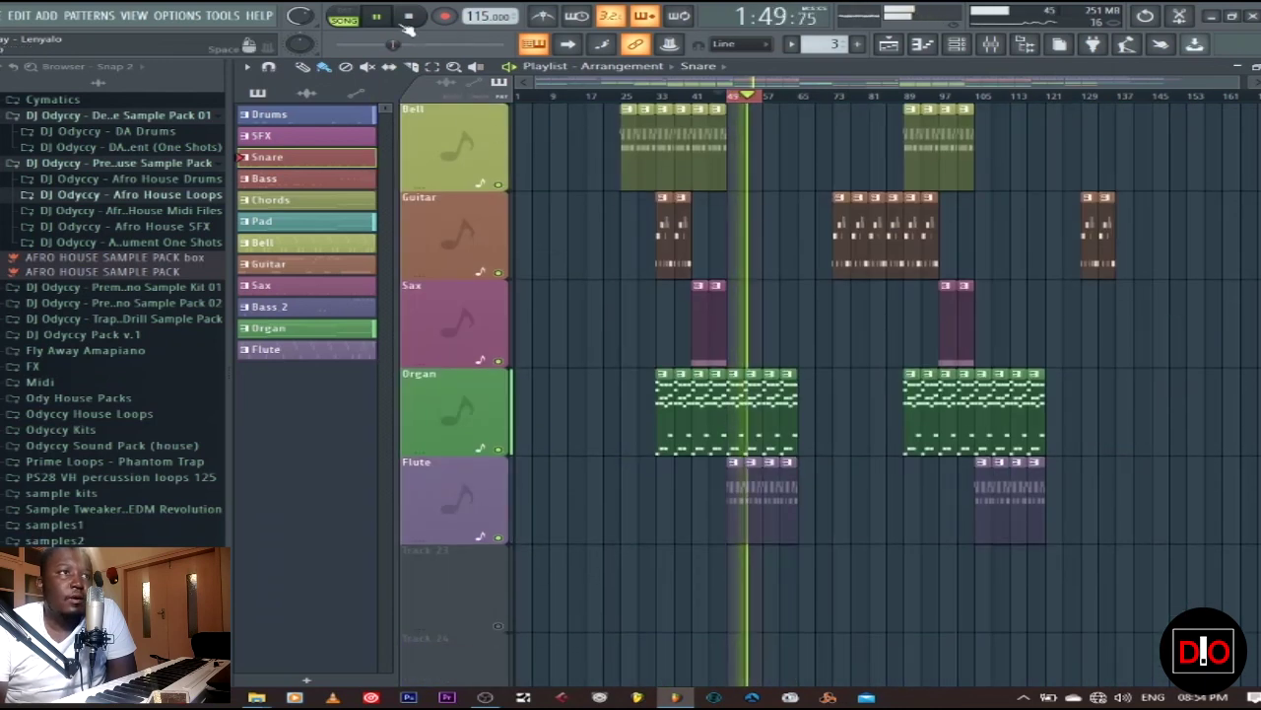
Stop playback, clear the playlist's loop region, and return the playhead to bar 1.
key("space")
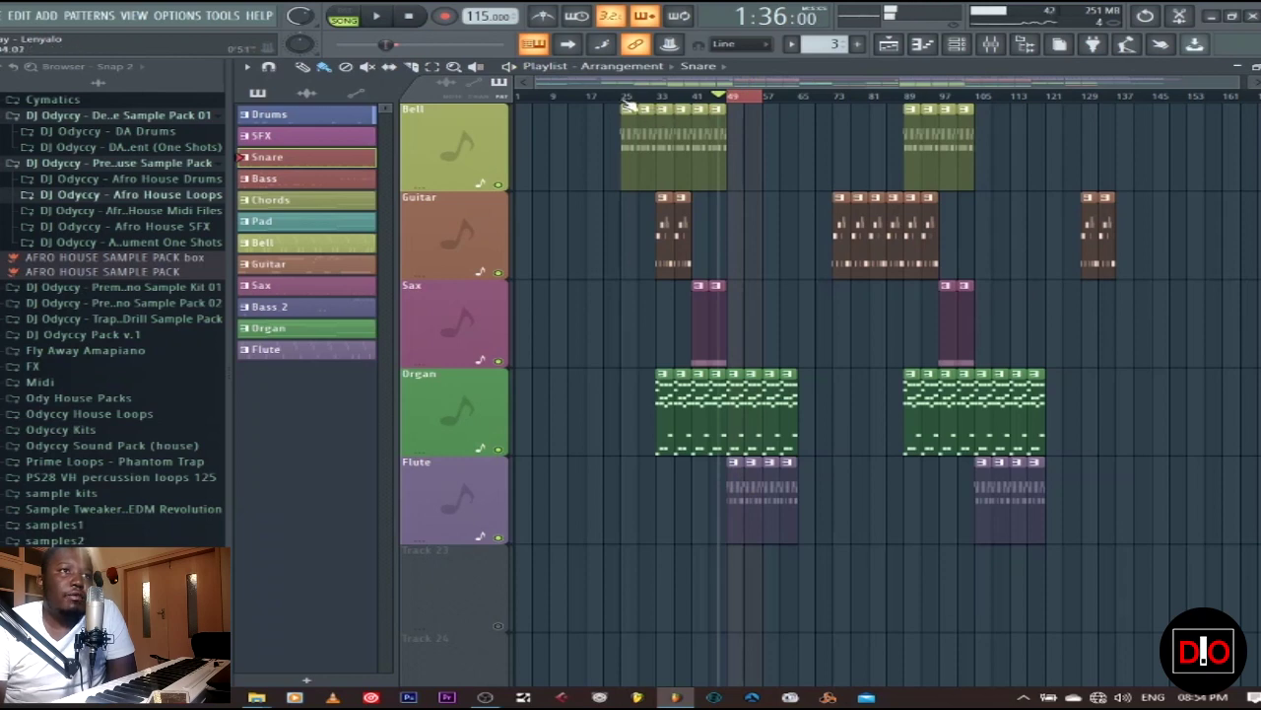
left_click(525, 98)
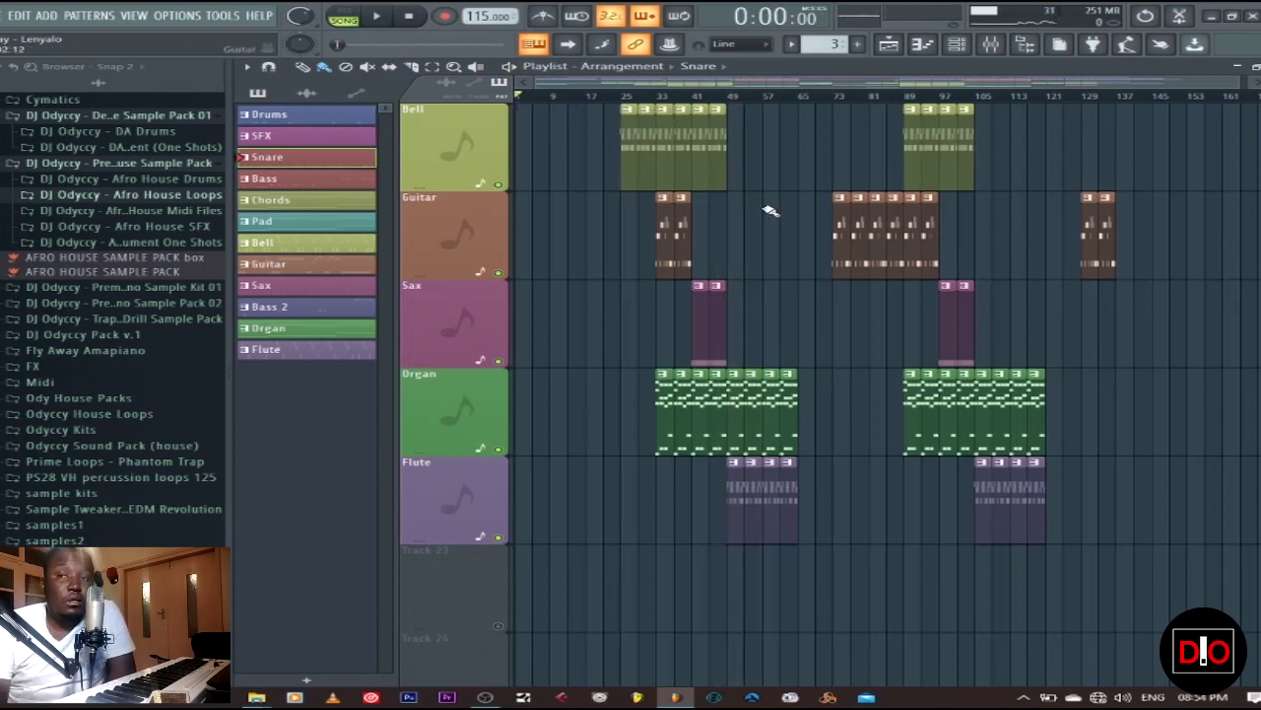
scroll(771, 210, "up", 5)
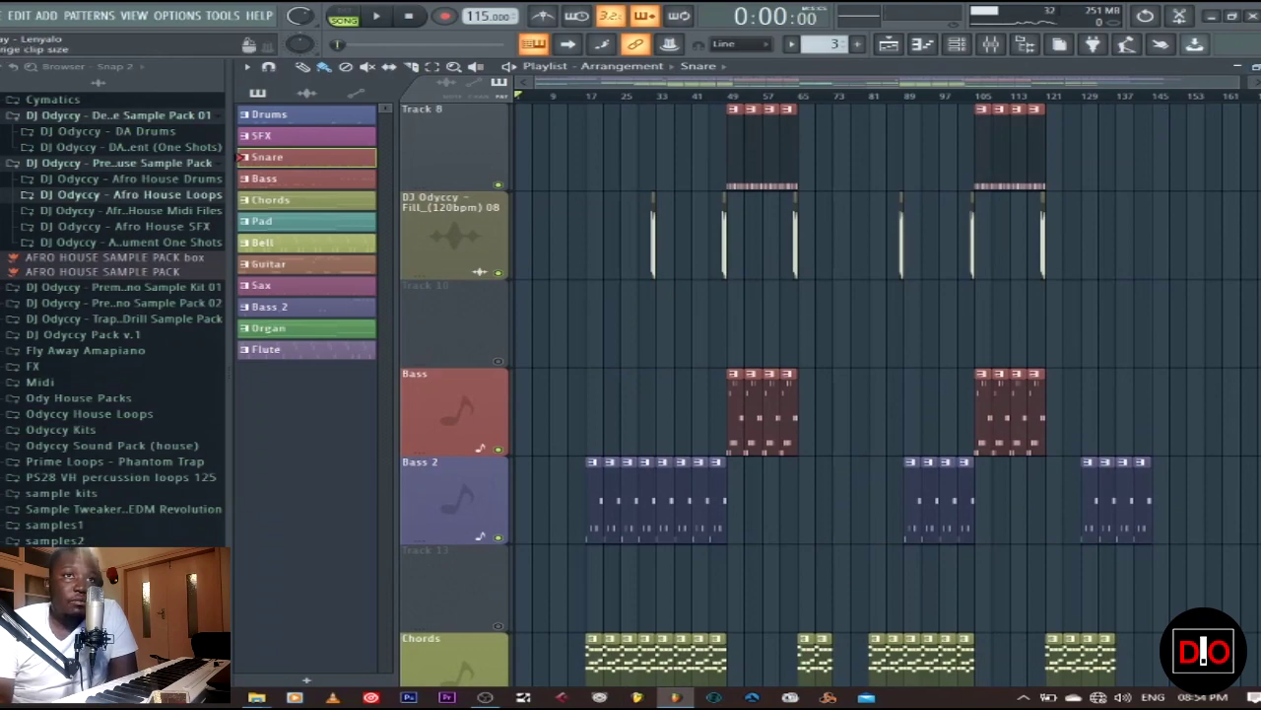